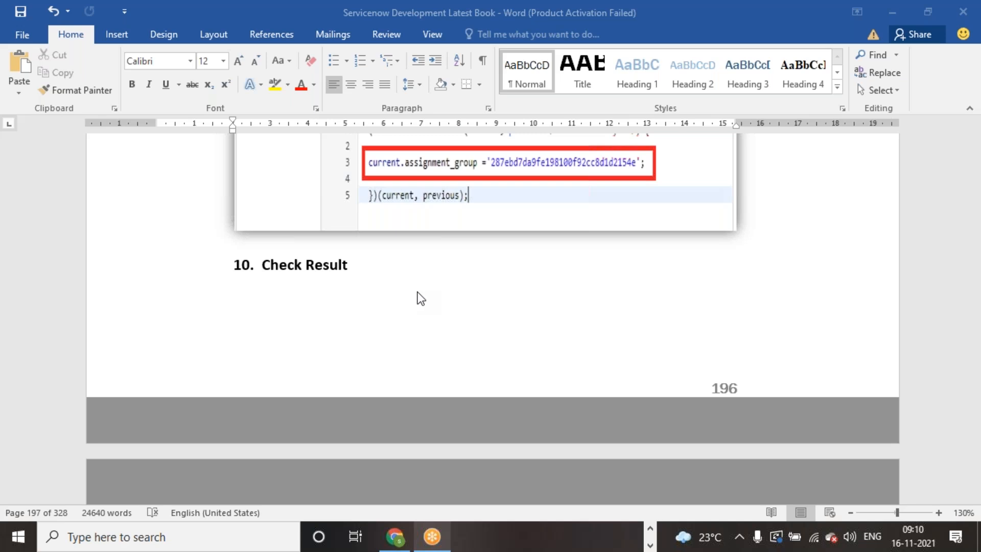
Review the incident result example and the introduction to Before Business Rules in the document.
{"action": "scroll", "coordinate": [419, 297], "scroll_direction": "down", "scroll_amount": 5}
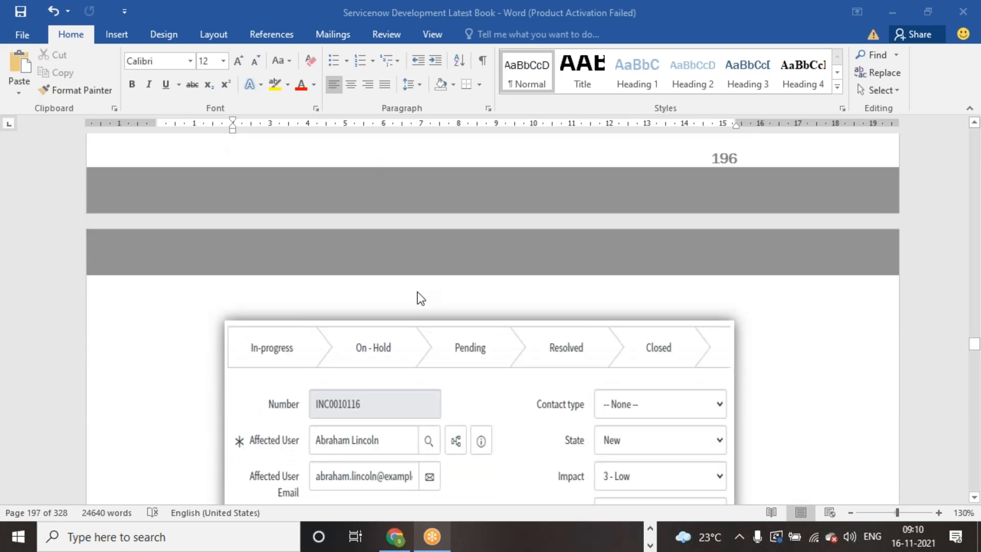
{"action": "scroll", "coordinate": [447, 287], "scroll_direction": "down", "scroll_amount": 5}
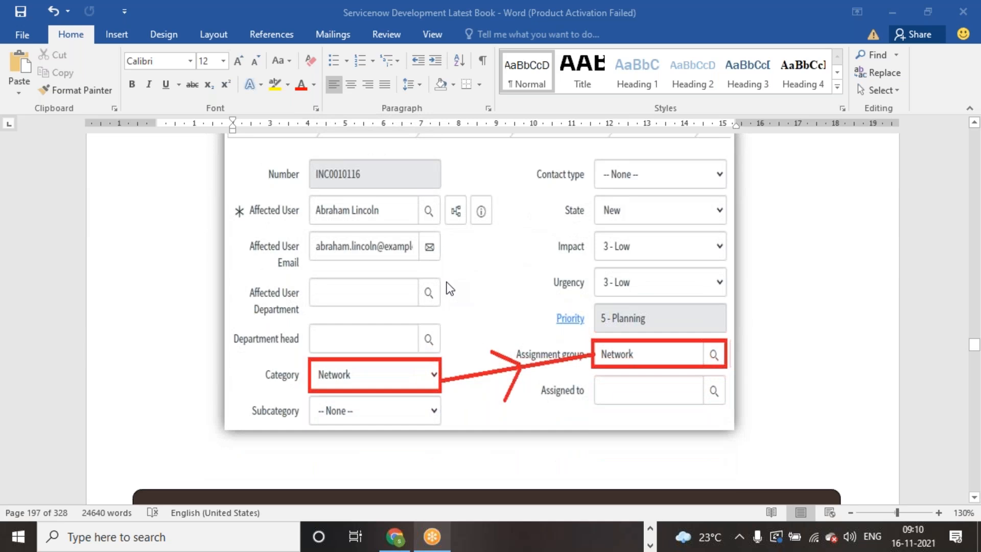
{"action": "scroll", "coordinate": [449, 288], "scroll_direction": "down", "scroll_amount": 2}
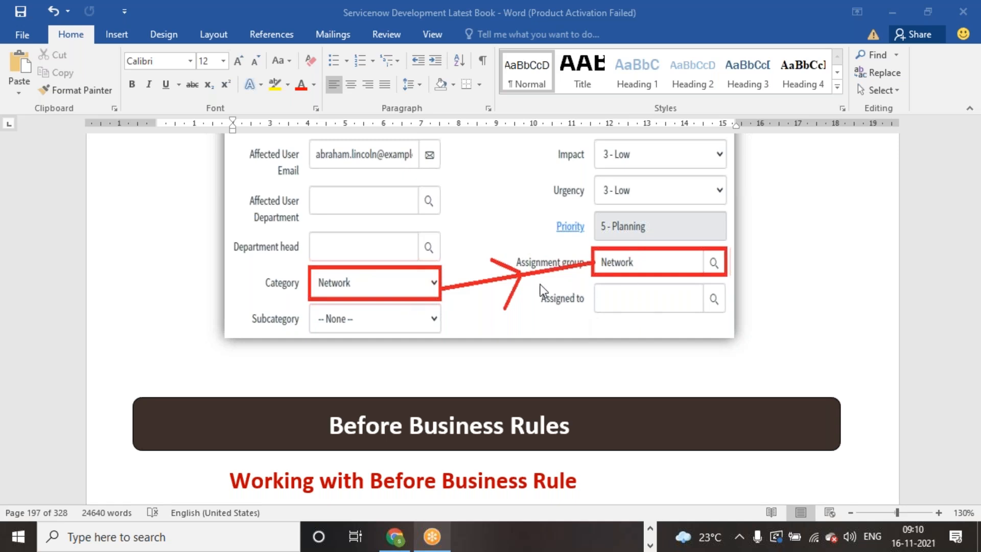
{"action": "scroll", "coordinate": [495, 284], "scroll_direction": "down", "scroll_amount": 3}
{"action": "scroll", "coordinate": [494, 284], "scroll_direction": "down", "scroll_amount": 1}
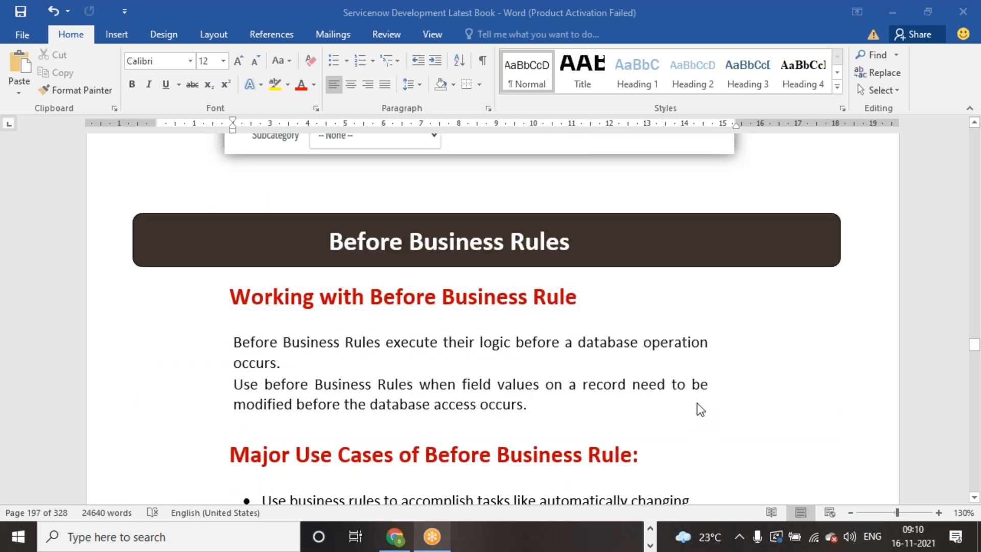
{"action": "scroll", "coordinate": [699, 397], "scroll_direction": "up", "scroll_amount": 4}
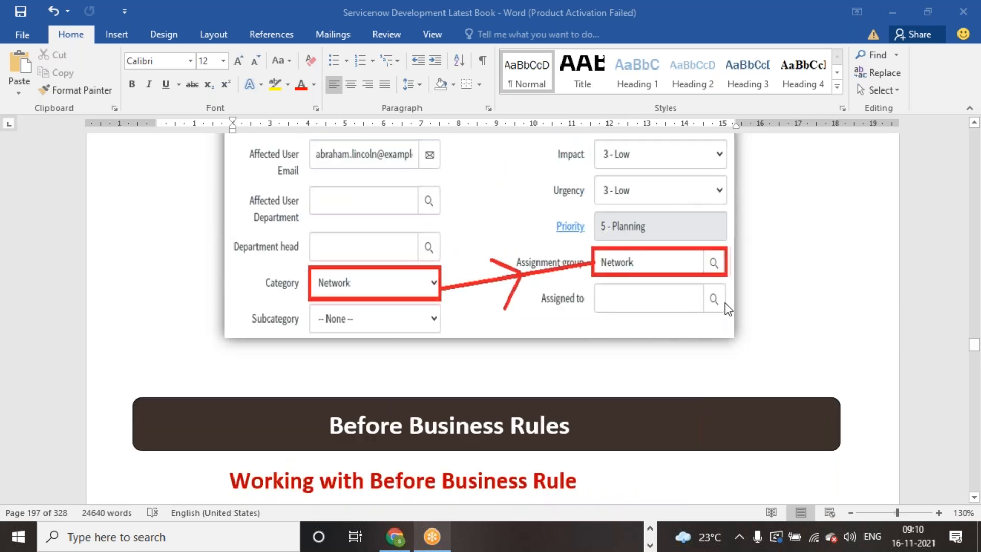
{"action": "scroll", "coordinate": [725, 304], "scroll_direction": "down", "scroll_amount": 2}
{"action": "scroll", "coordinate": [752, 320], "scroll_direction": "down", "scroll_amount": 4}
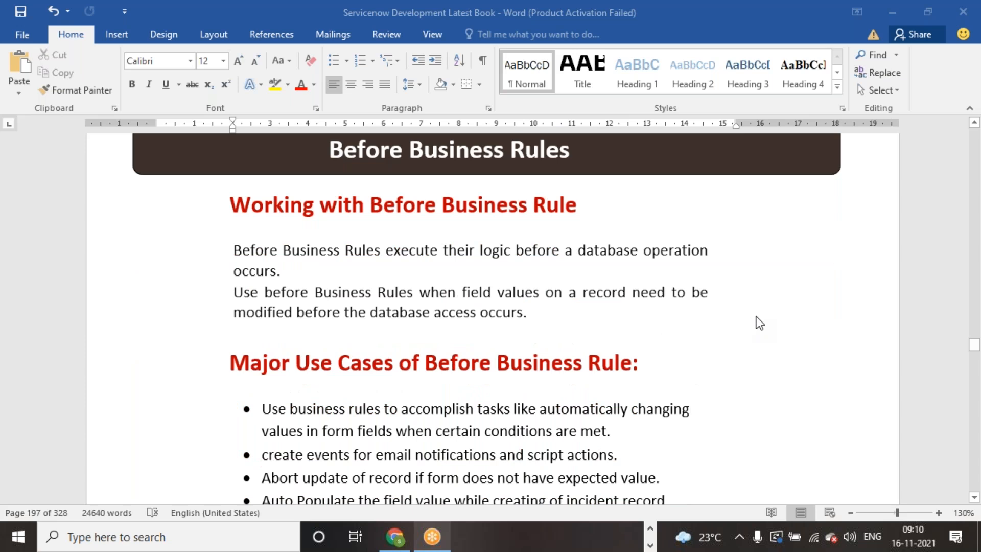
{"action": "scroll", "coordinate": [235, 206], "scroll_direction": "down", "scroll_amount": 1}
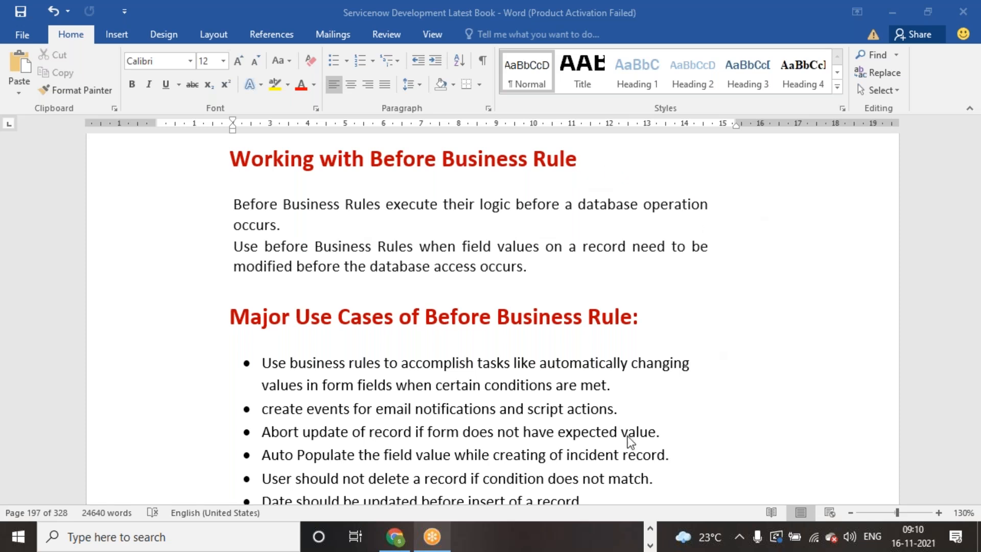
Switch to the ServiceNow instance in Chrome and open a new incident record form.
{"action": "left_click", "coordinate": [393, 542]}
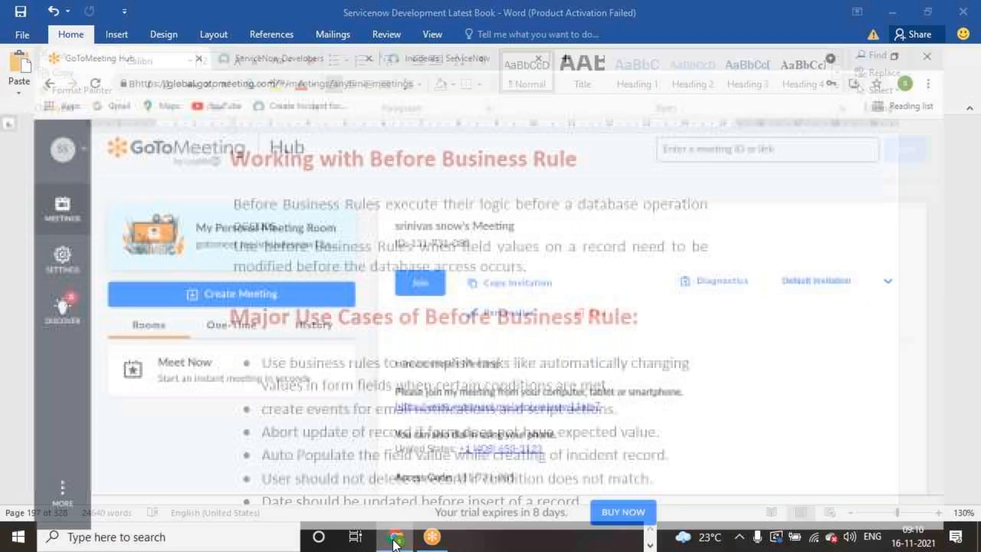
{"action": "left_click", "coordinate": [436, 25]}
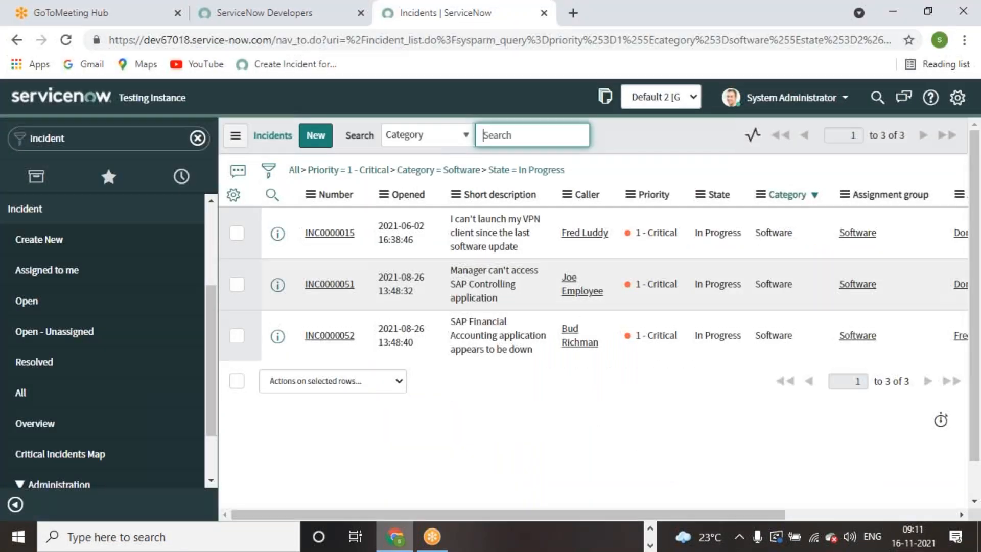
{"action": "left_click", "coordinate": [39, 239]}
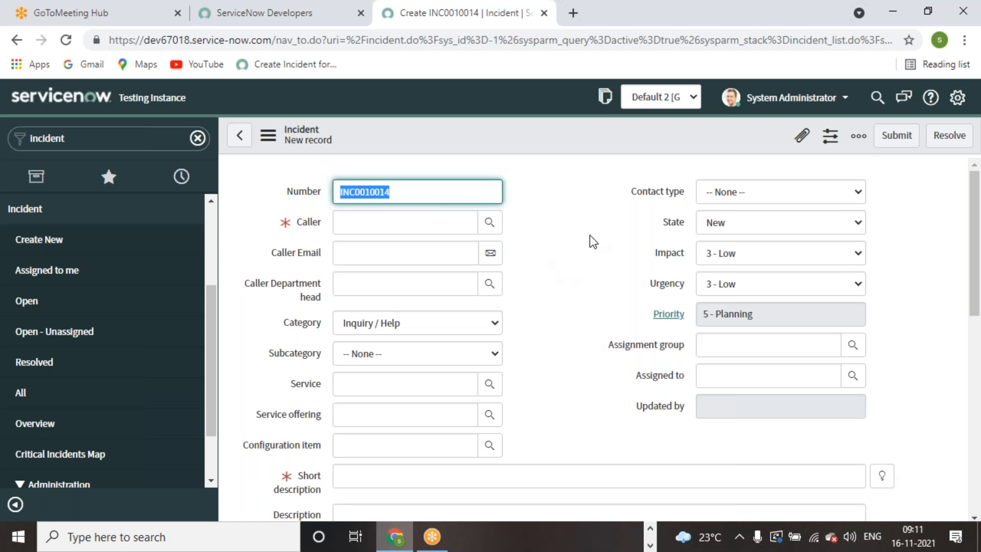
{"action": "mouse_move", "coordinate": [665, 321]}
Switch back to the Word document and highlight the sentence explaining when to use before Business Rules.
{"action": "left_click", "coordinate": [650, 536]}
{"action": "left_click", "coordinate": [651, 543]}
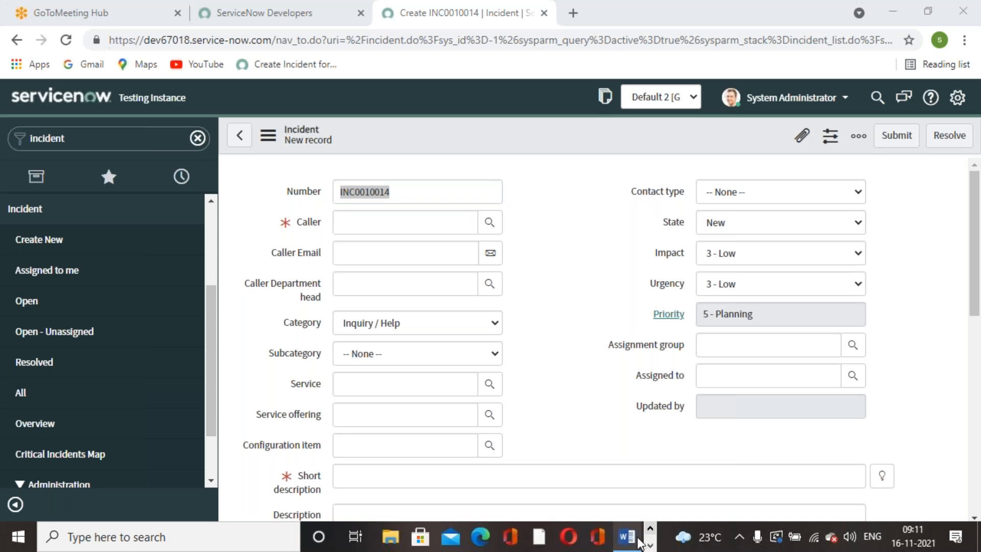
{"action": "left_click", "coordinate": [627, 536]}
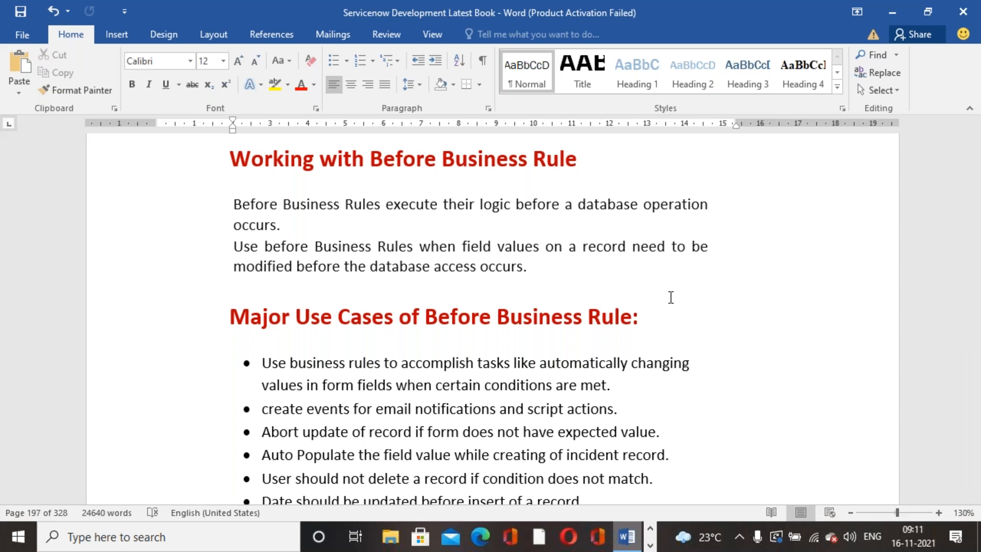
{"action": "left_click_drag", "start_coordinate": [235, 249], "coordinate": [604, 264]}
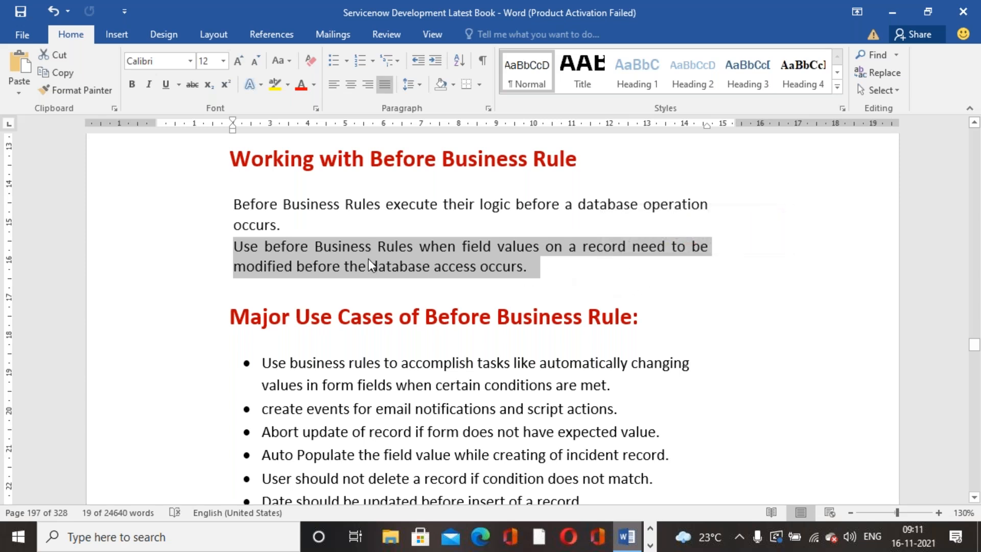
{"action": "left_click", "coordinate": [611, 285]}
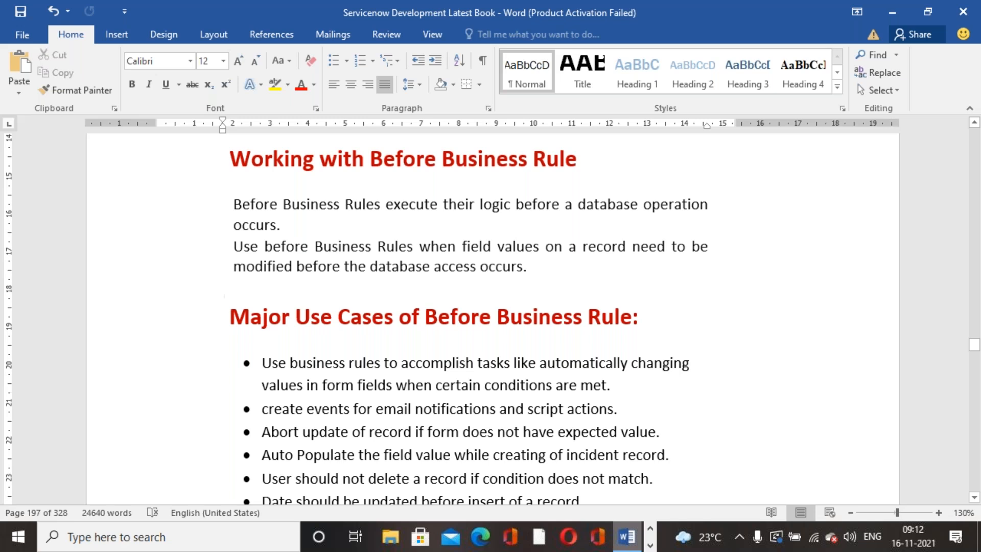
Review the major use cases of before business rules, highlighting the one on creating events for email notifications and script actions.
{"action": "scroll", "coordinate": [613, 276], "scroll_direction": "down", "scroll_amount": 1}
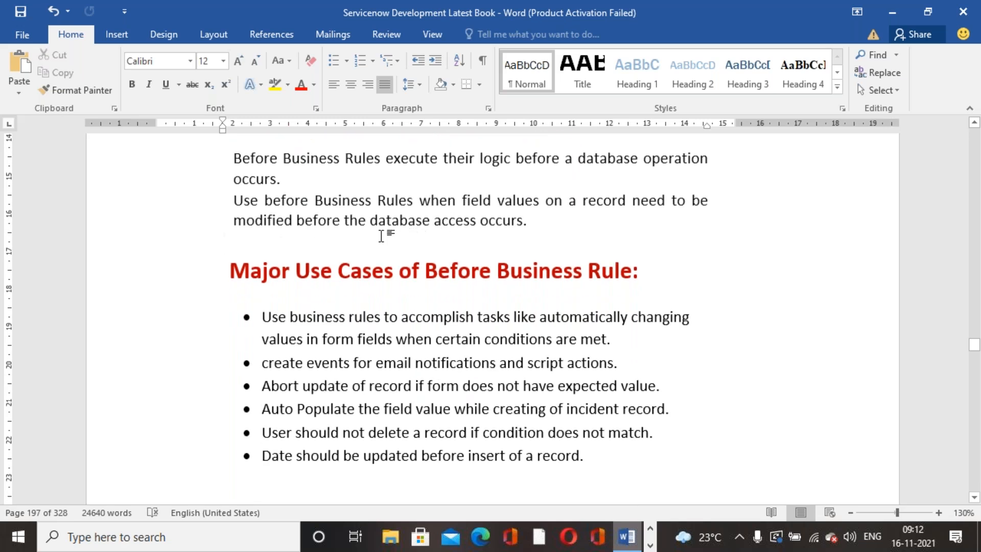
{"action": "scroll", "coordinate": [383, 236], "scroll_direction": "up", "scroll_amount": 2}
{"action": "scroll", "coordinate": [382, 236], "scroll_direction": "down", "scroll_amount": 4}
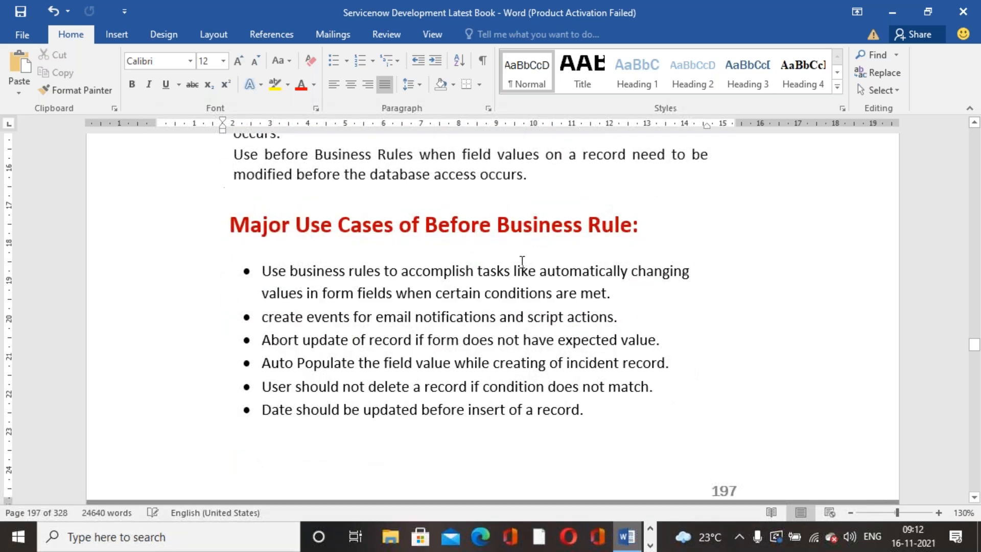
{"action": "scroll", "coordinate": [491, 317], "scroll_direction": "down", "scroll_amount": 4}
{"action": "scroll", "coordinate": [412, 278], "scroll_direction": "up", "scroll_amount": 5}
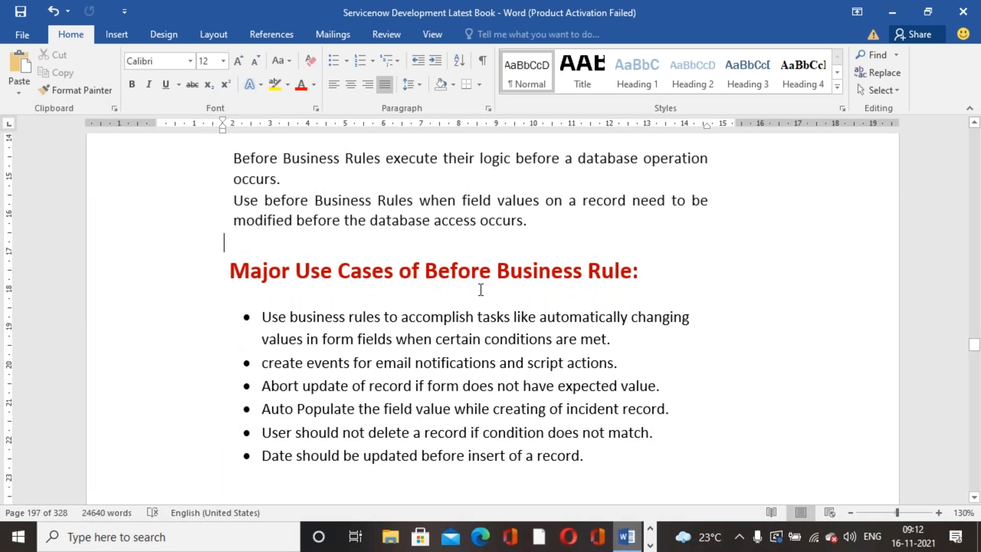
{"action": "scroll", "coordinate": [480, 287], "scroll_direction": "down", "scroll_amount": 2}
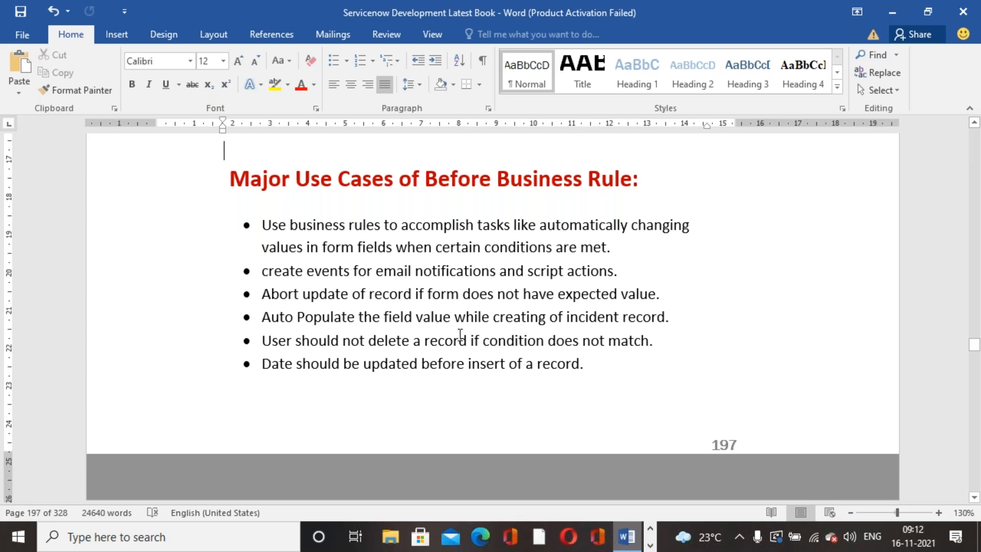
{"action": "left_click", "coordinate": [263, 269]}
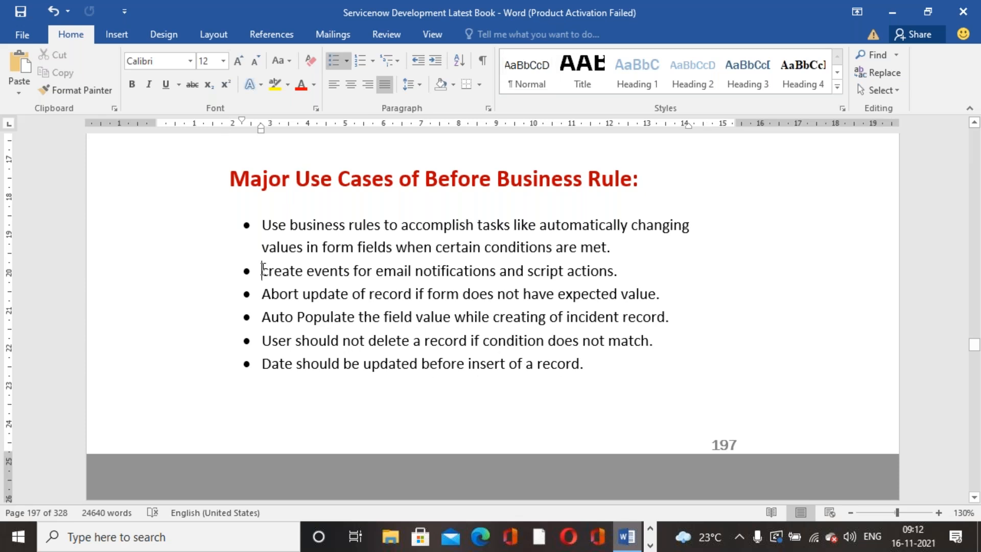
{"action": "left_click_drag", "start_coordinate": [262, 269], "coordinate": [605, 278]}
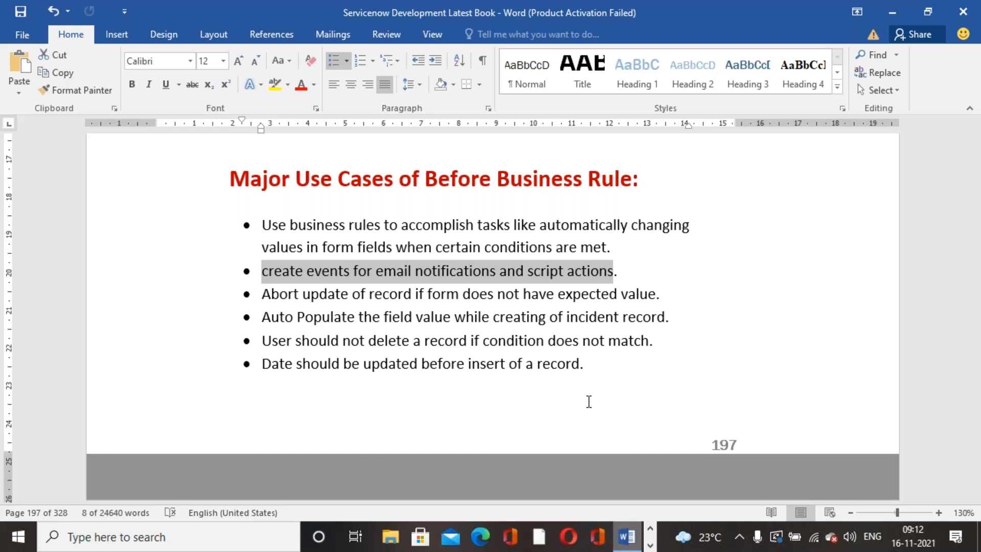
{"action": "left_click", "coordinate": [589, 401]}
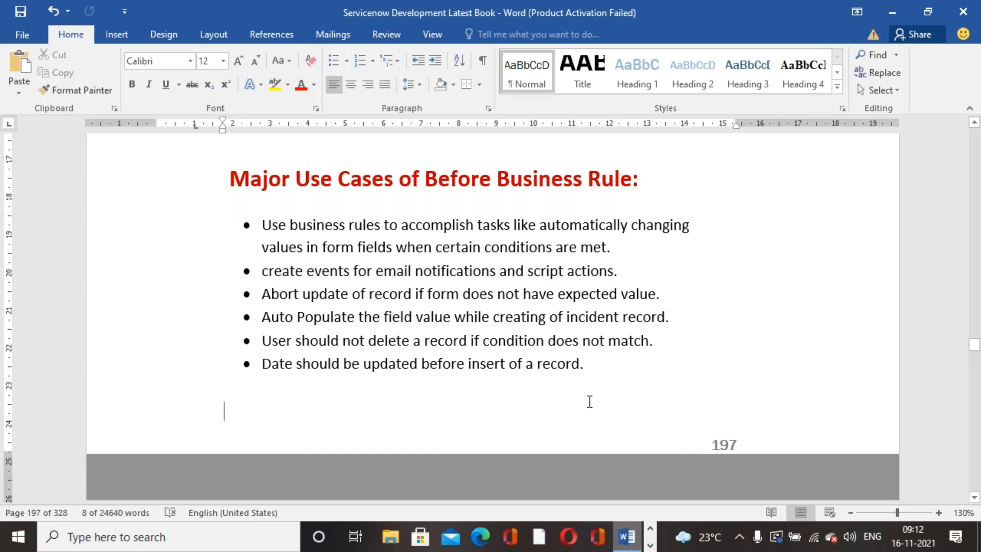
Highlight in turn the use cases on aborting a record update and auto-populating a field value during incident creation.
{"action": "left_click_drag", "start_coordinate": [261, 293], "coordinate": [647, 302]}
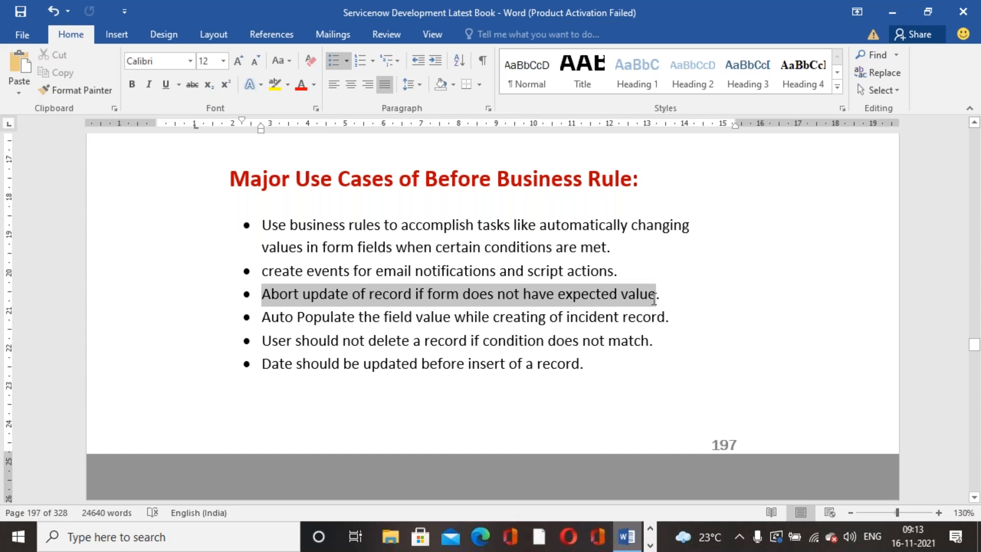
{"action": "left_click_drag", "start_coordinate": [654, 299], "coordinate": [654, 299]}
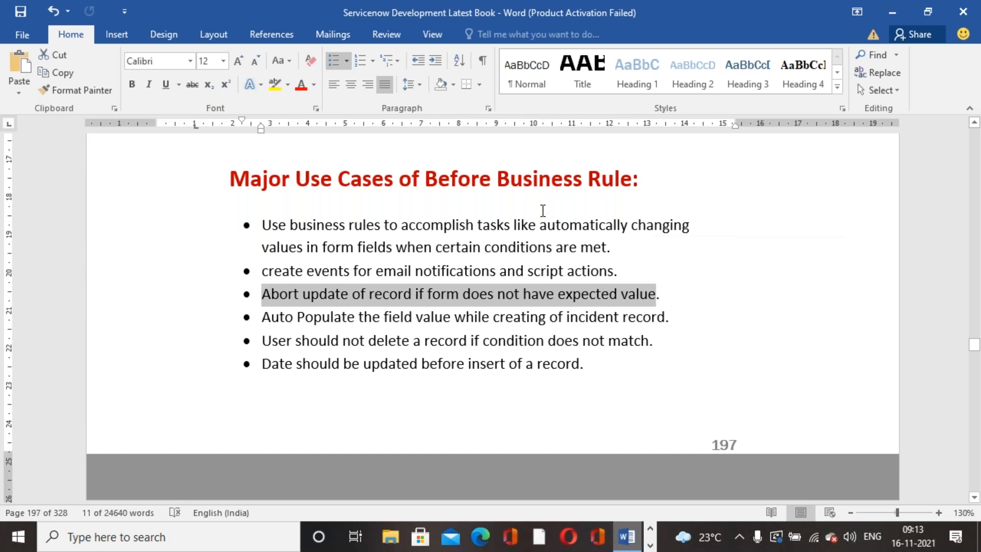
{"action": "left_click", "coordinate": [716, 387]}
{"action": "scroll", "coordinate": [716, 387], "scroll_direction": "down", "scroll_amount": 1}
{"action": "left_click_drag", "start_coordinate": [262, 270], "coordinate": [651, 281]}
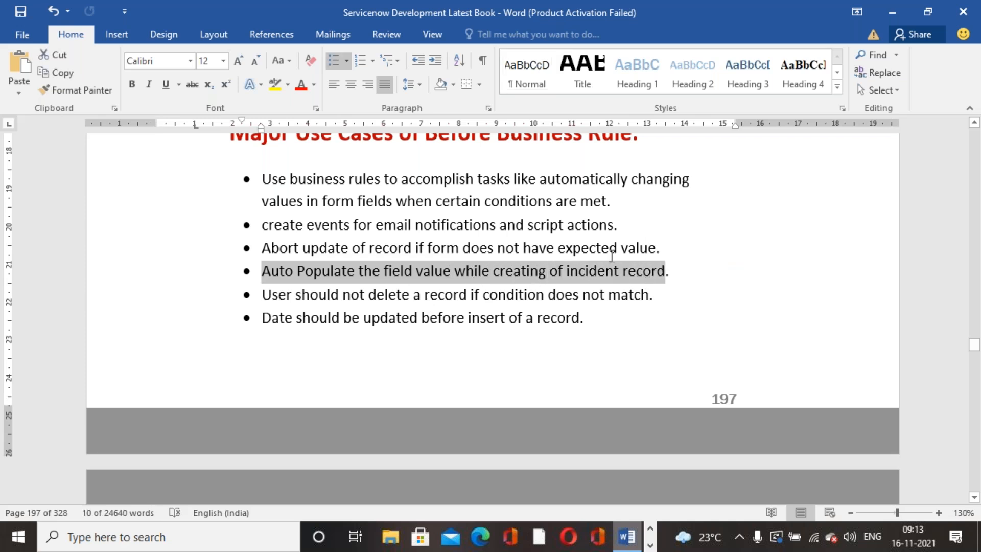
{"action": "left_click", "coordinate": [461, 346]}
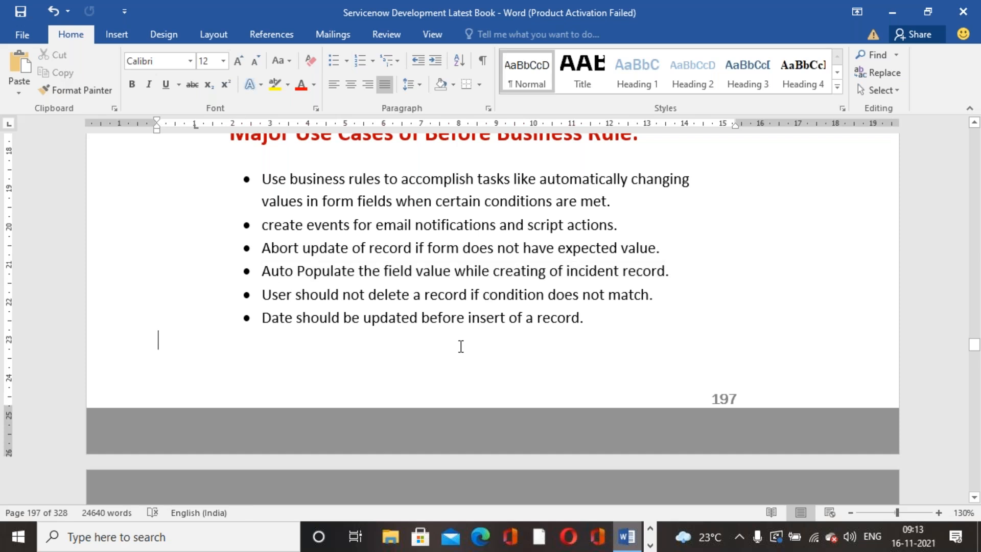
Go to Exercise 3 under Before Business Rules without Scripting and highlight its full requirement statement.
{"action": "scroll", "coordinate": [277, 235], "scroll_direction": "down", "scroll_amount": 2}
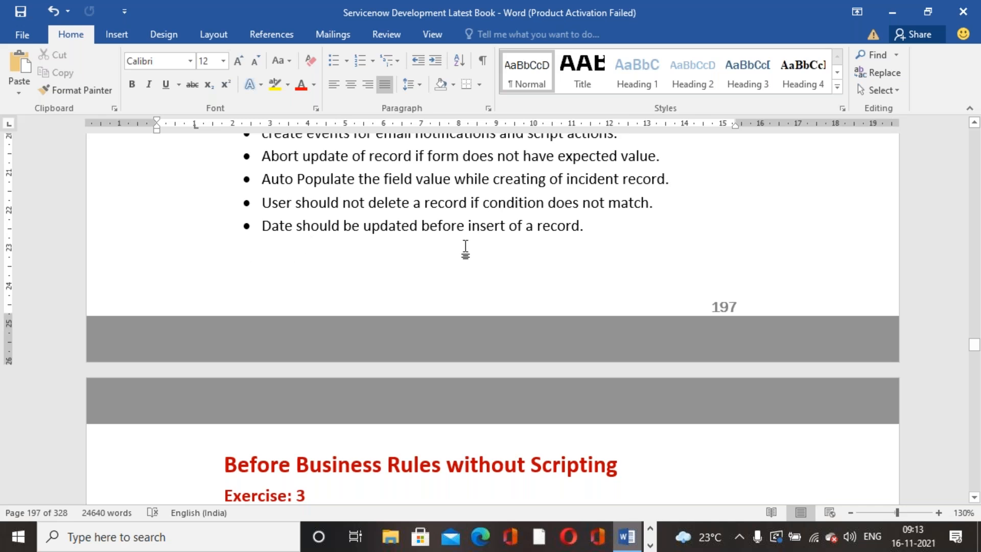
{"action": "scroll", "coordinate": [465, 249], "scroll_direction": "down", "scroll_amount": 5}
{"action": "scroll", "coordinate": [420, 219], "scroll_direction": "up", "scroll_amount": 1}
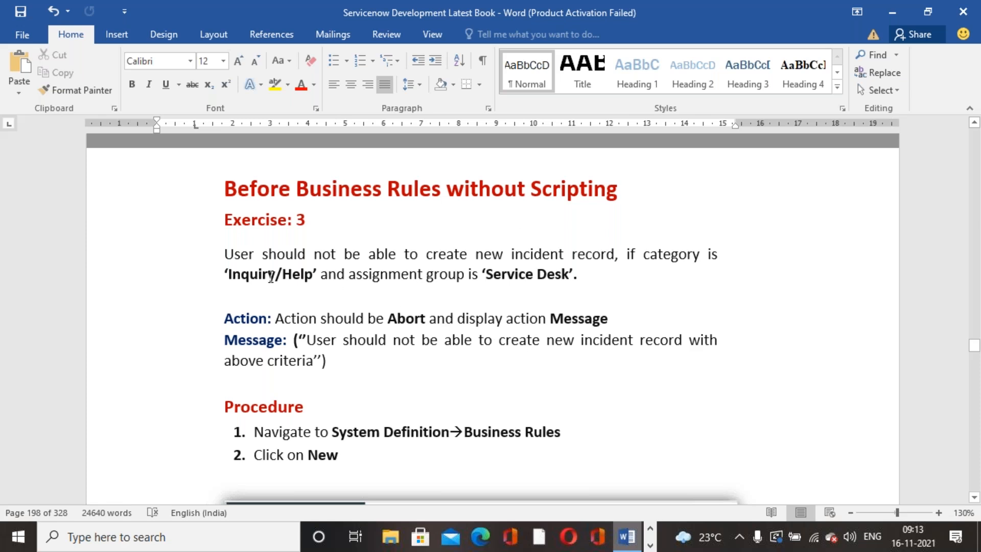
{"action": "left_click_drag", "start_coordinate": [229, 248], "coordinate": [589, 279]}
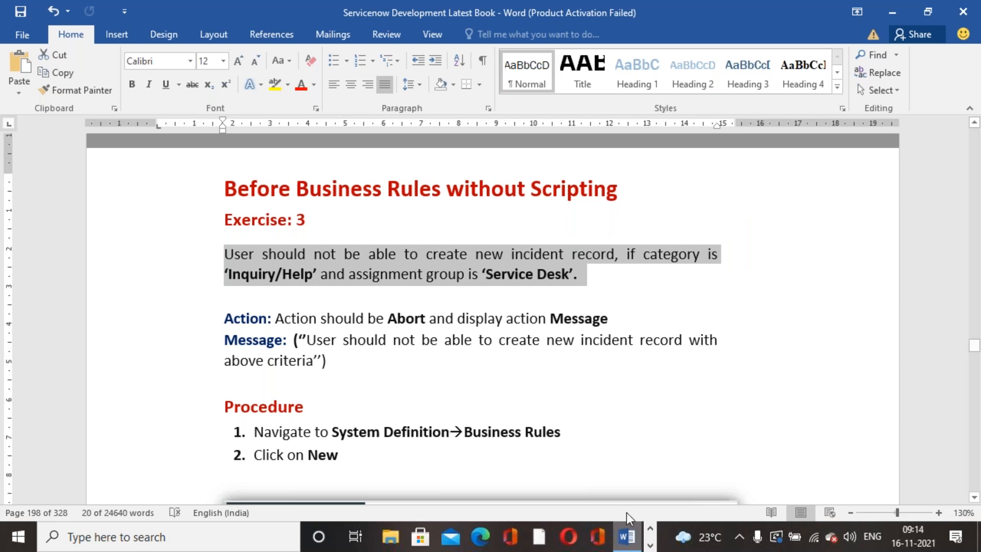
{"action": "left_click", "coordinate": [557, 380]}
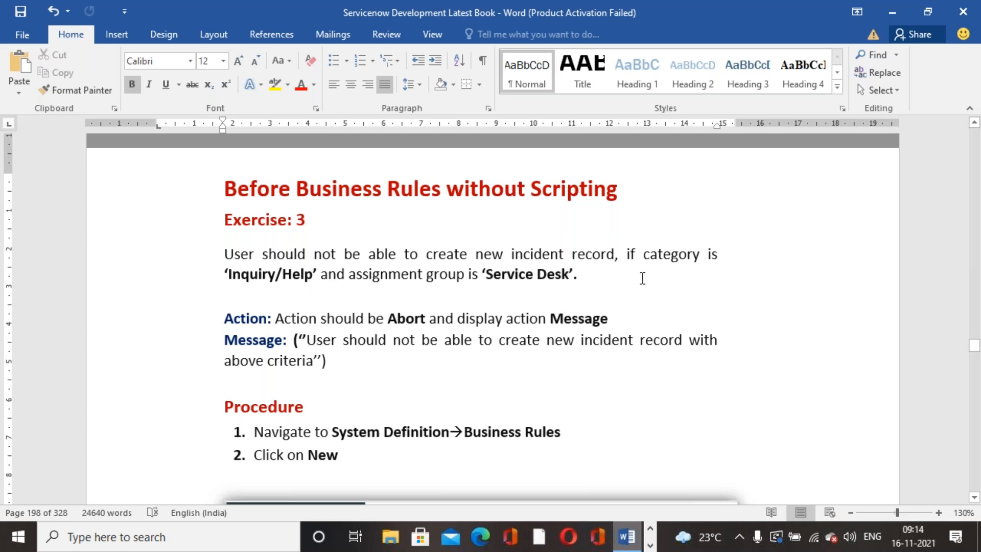
Highlight in turn Exercise 3's record-creation restriction, 'Inquiry/Help' category, 'Service Desk' assignment group and message text.
{"action": "left_click_drag", "start_coordinate": [225, 254], "coordinate": [607, 258]}
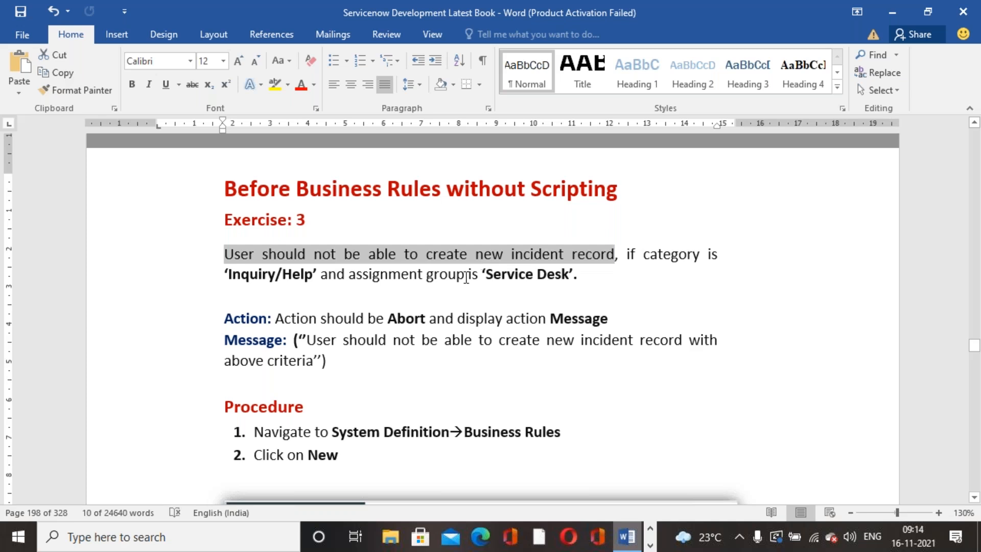
{"action": "left_click", "coordinate": [437, 285]}
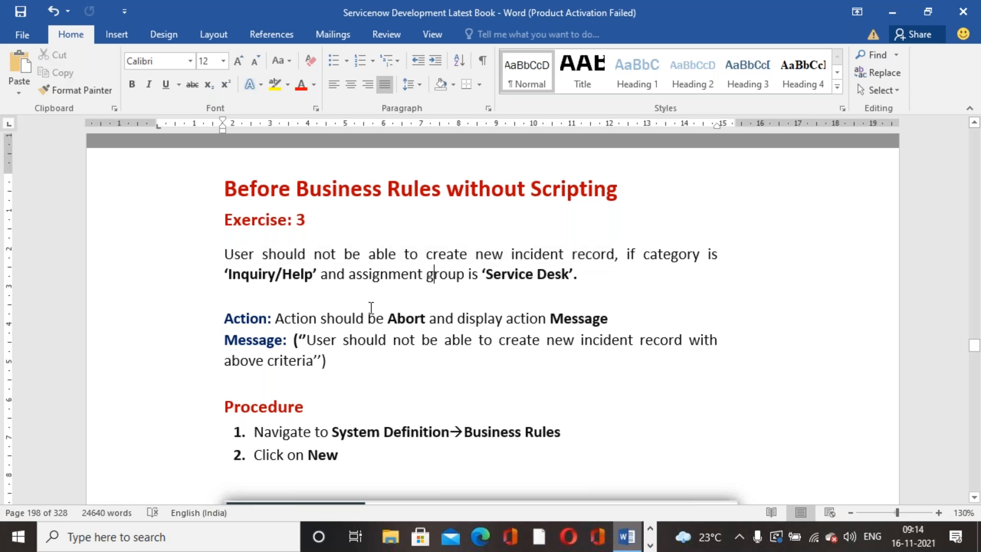
{"action": "left_click_drag", "start_coordinate": [228, 274], "coordinate": [307, 276]}
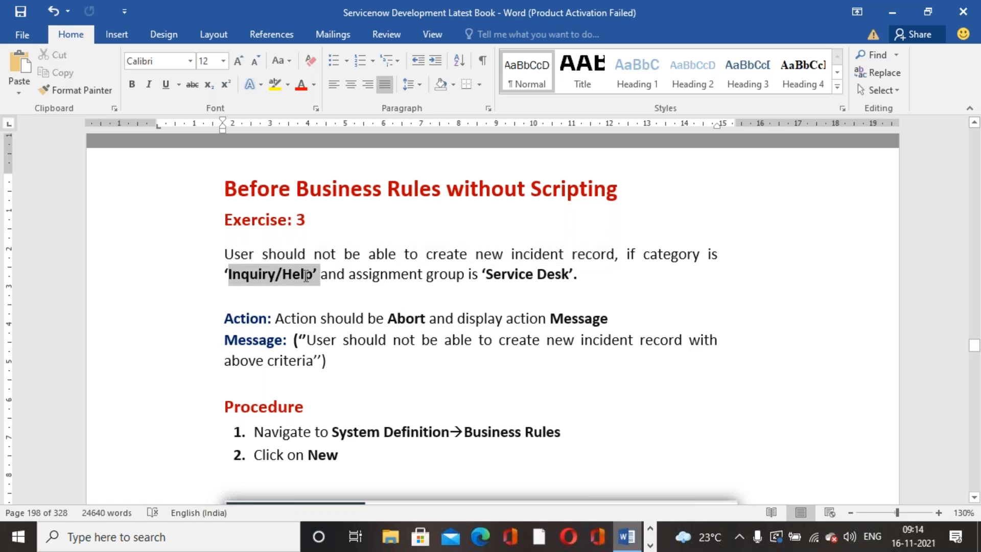
{"action": "left_click", "coordinate": [477, 287]}
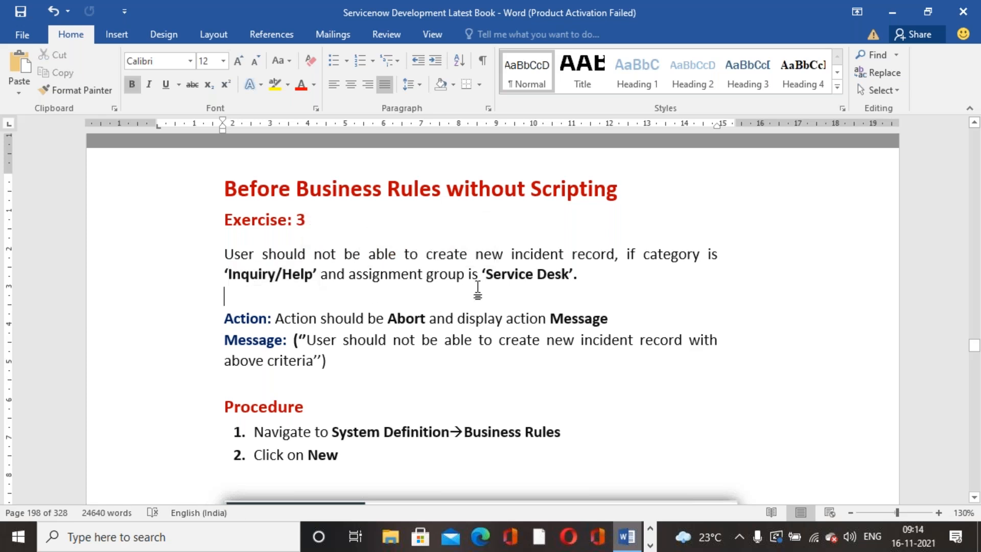
{"action": "left_click_drag", "start_coordinate": [486, 276], "coordinate": [581, 274]}
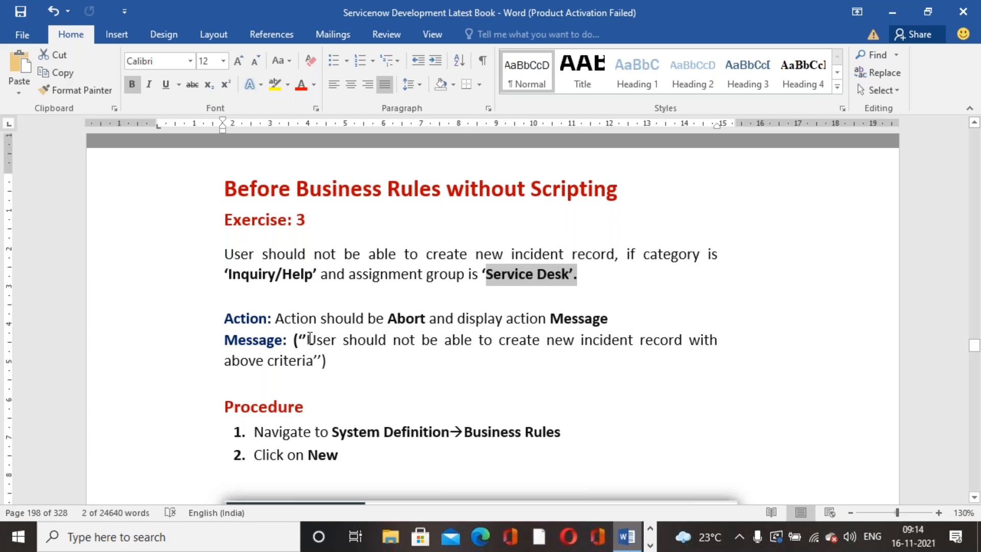
{"action": "left_click_drag", "start_coordinate": [308, 338], "coordinate": [321, 360]}
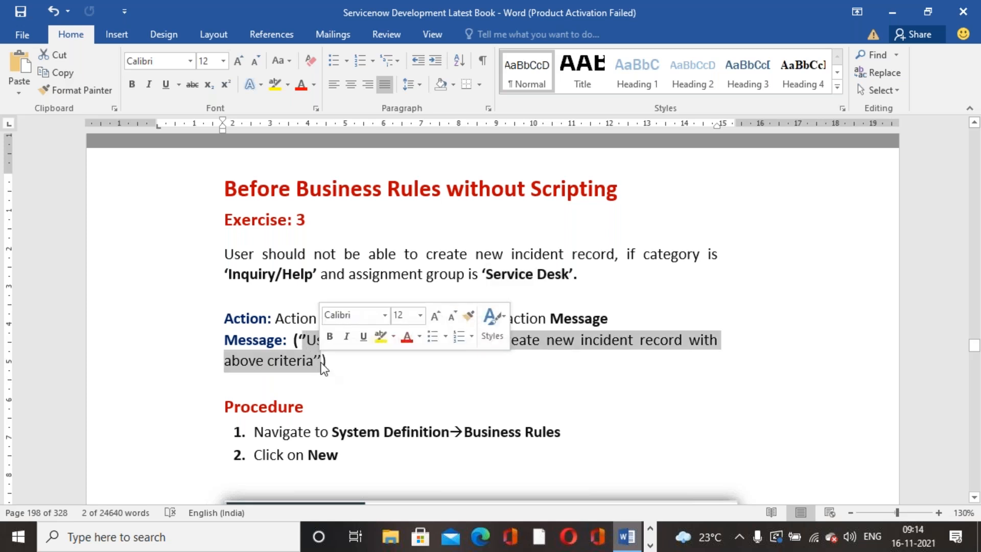
Switch to ServiceNow in Chrome, open the System Definition Business Rules list found by searching 'business rules', and highlight its total record count.
{"action": "scroll", "coordinate": [488, 381], "scroll_direction": "down", "scroll_amount": 3}
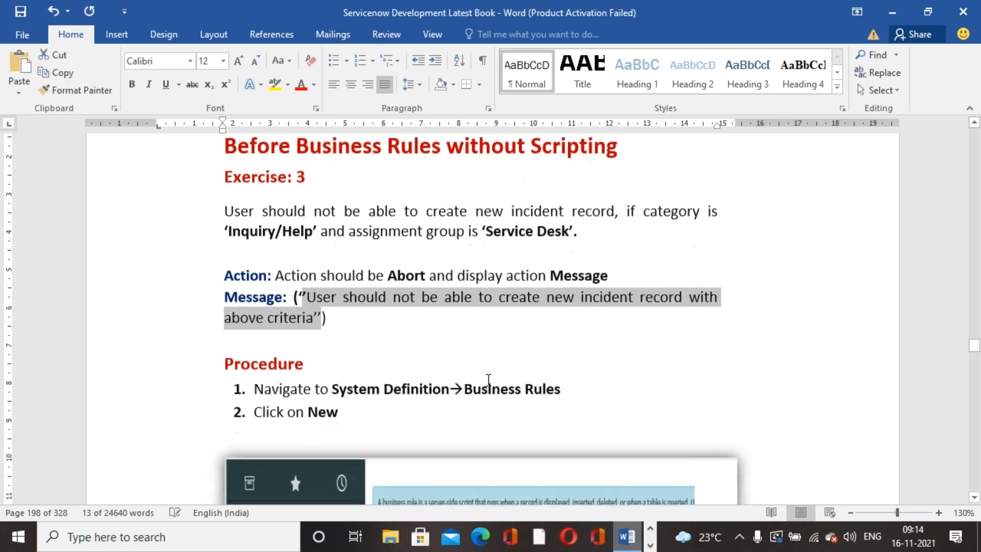
{"action": "left_click", "coordinate": [650, 546]}
{"action": "left_click", "coordinate": [404, 536]}
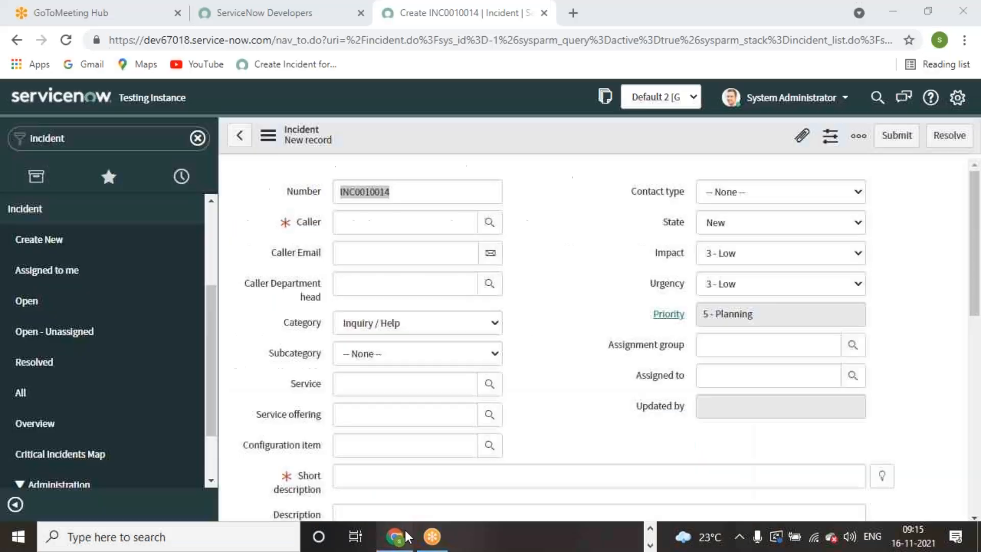
{"action": "left_click", "coordinate": [117, 140]}
{"action": "type", "text": "business rules"}
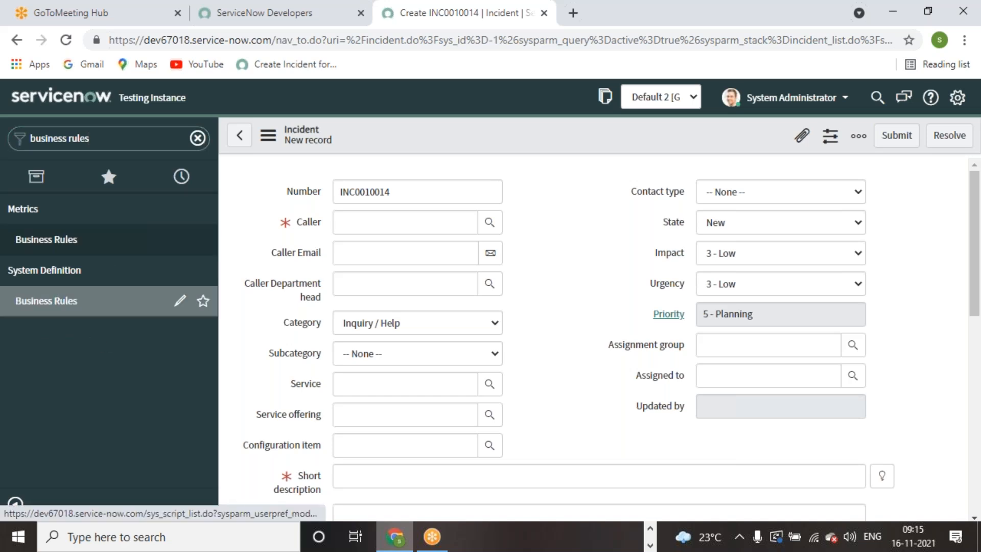
{"action": "left_click", "coordinate": [46, 301]}
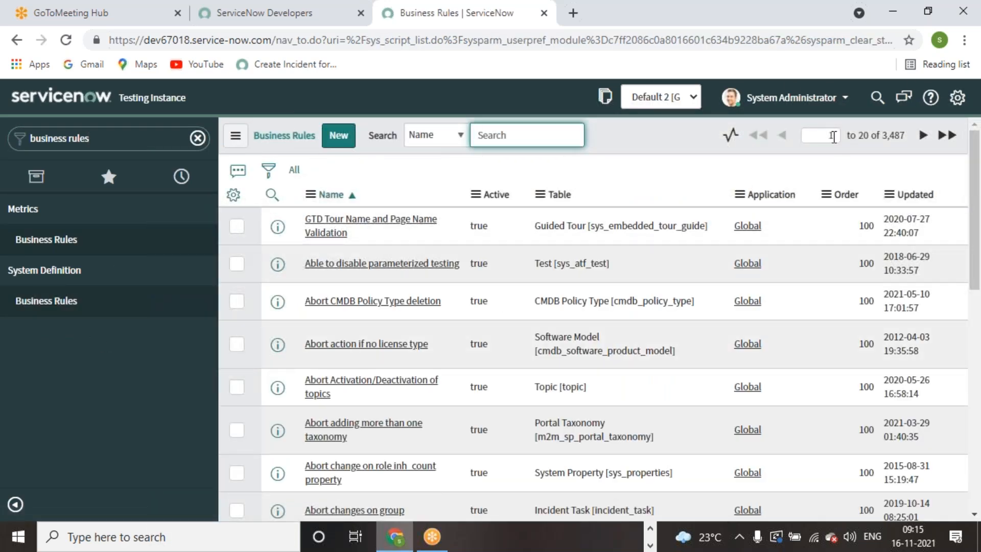
{"action": "left_click_drag", "start_coordinate": [883, 136], "coordinate": [913, 147]}
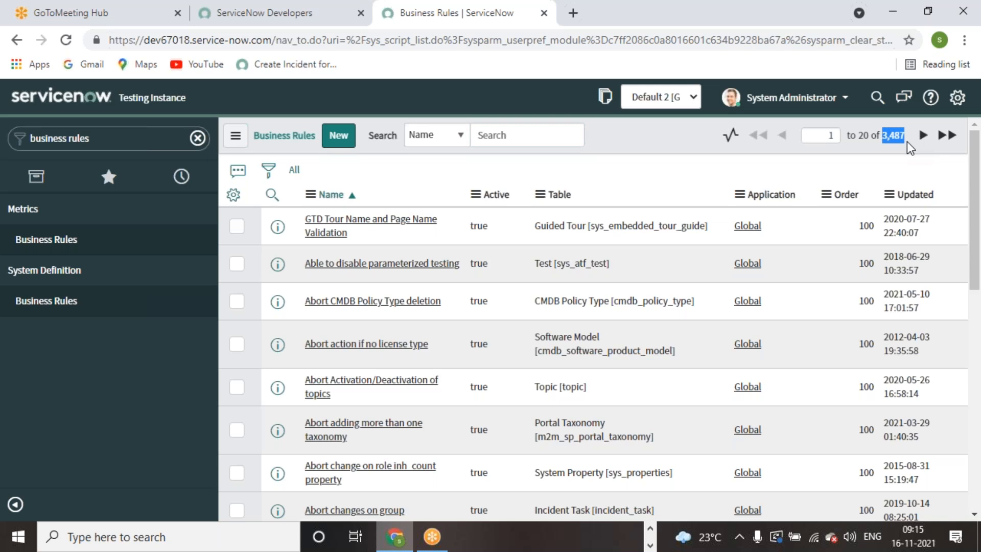
Search the Business Rules list by Table for 'incident' and restrict it to rules whose table matches Incident exactly.
{"action": "left_click", "coordinate": [467, 143]}
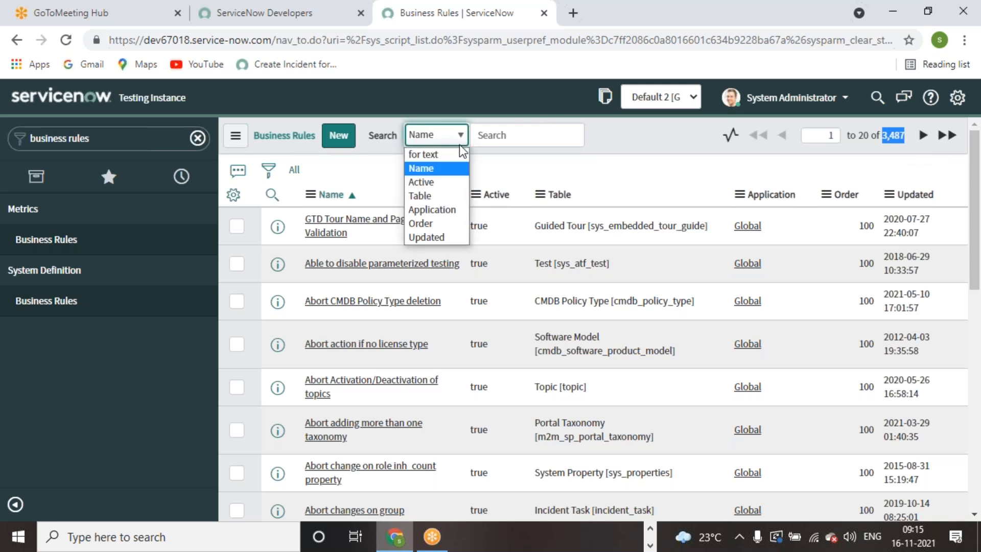
{"action": "left_click", "coordinate": [430, 193]}
{"action": "left_click", "coordinate": [523, 136]}
{"action": "type", "text": "incident"}
{"action": "key", "text": "Return"}
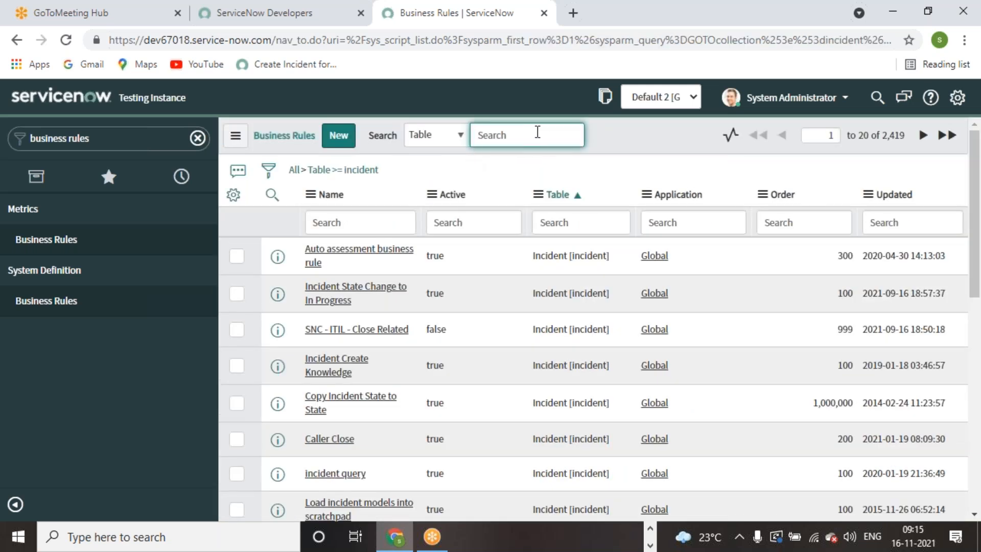
{"action": "right_click", "coordinate": [569, 270]}
{"action": "left_click", "coordinate": [616, 276]}
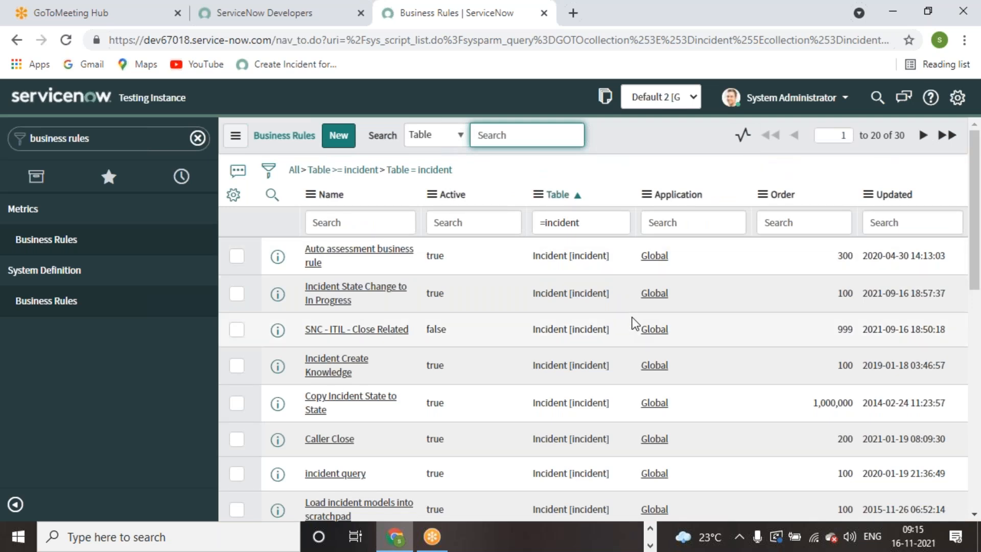
Look through the existing Incident business rules and start a new business rule record.
{"action": "scroll", "coordinate": [435, 306], "scroll_direction": "down", "scroll_amount": 10}
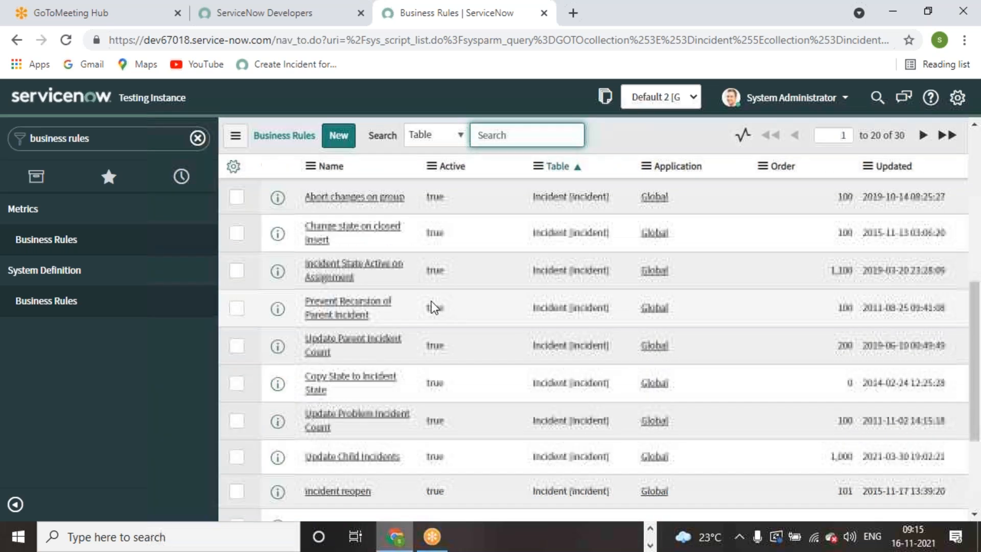
{"action": "scroll", "coordinate": [435, 307], "scroll_direction": "up", "scroll_amount": 8}
{"action": "scroll", "coordinate": [593, 327], "scroll_direction": "up", "scroll_amount": 3}
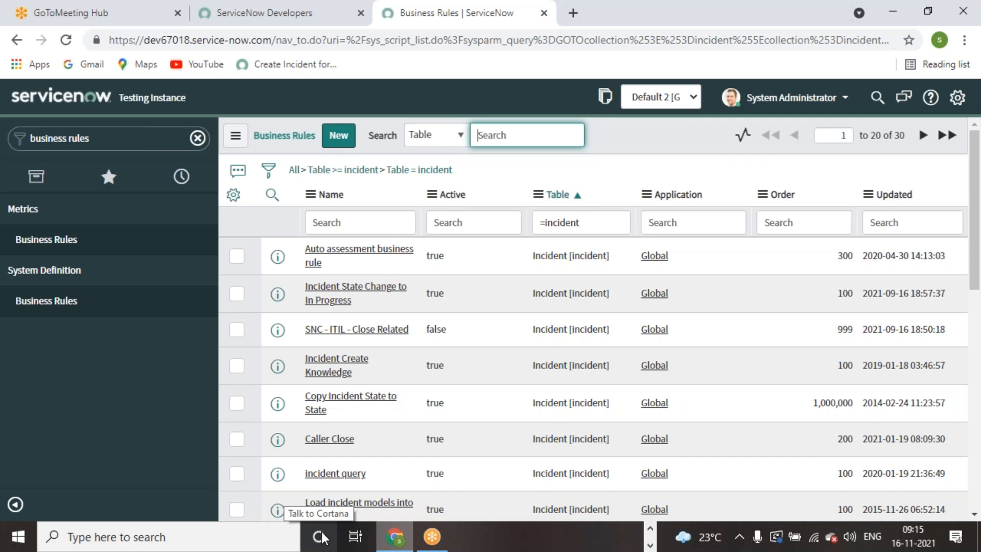
{"action": "left_click", "coordinate": [340, 137]}
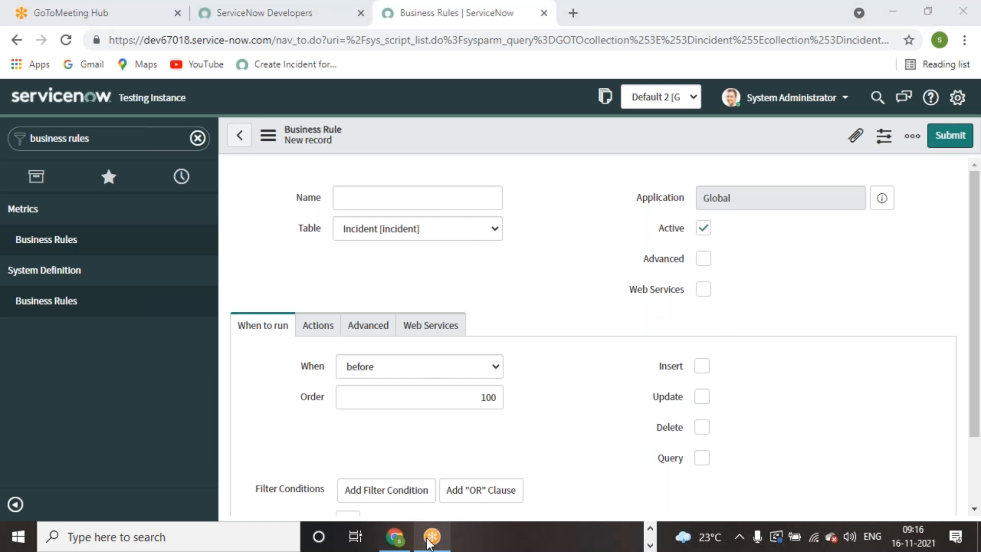
Switch to the Word book and check Exercise 3's procedure for the business rule form values and When to Run settings.
{"action": "left_click", "coordinate": [651, 530]}
{"action": "left_click", "coordinate": [627, 536]}
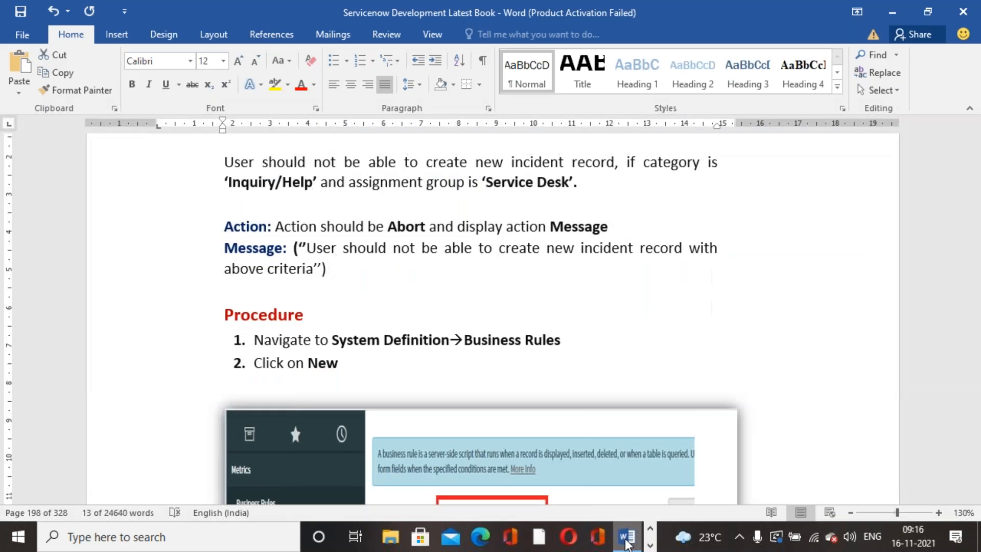
{"action": "scroll", "coordinate": [430, 297], "scroll_direction": "up", "scroll_amount": 2}
{"action": "scroll", "coordinate": [429, 317], "scroll_direction": "down", "scroll_amount": 12}
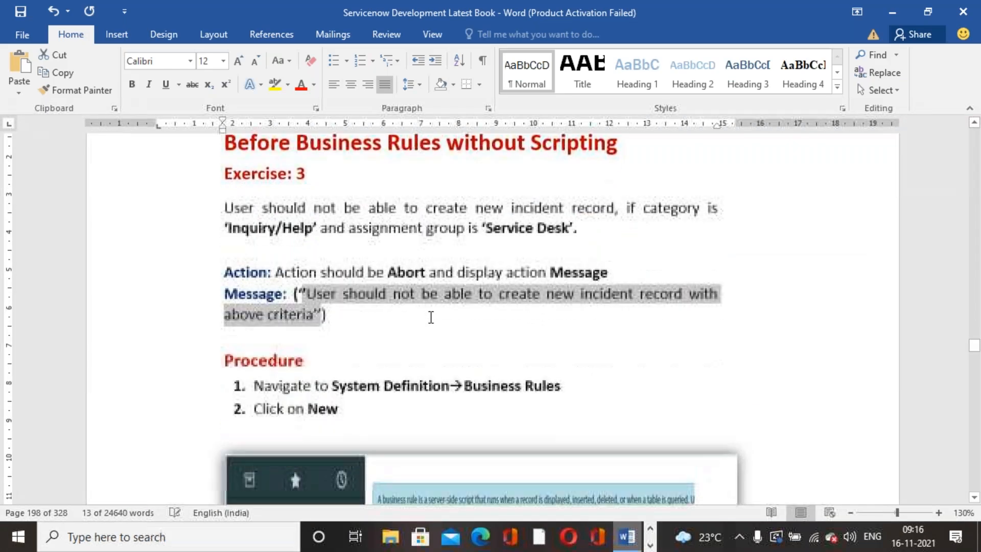
{"action": "scroll", "coordinate": [429, 322], "scroll_direction": "down", "scroll_amount": 8}
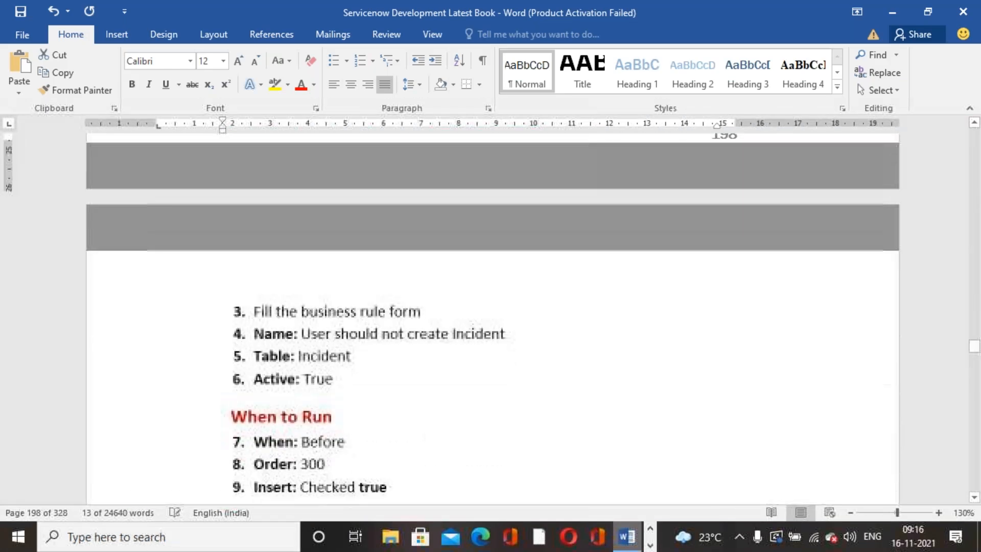
{"action": "left_click", "coordinate": [650, 530]}
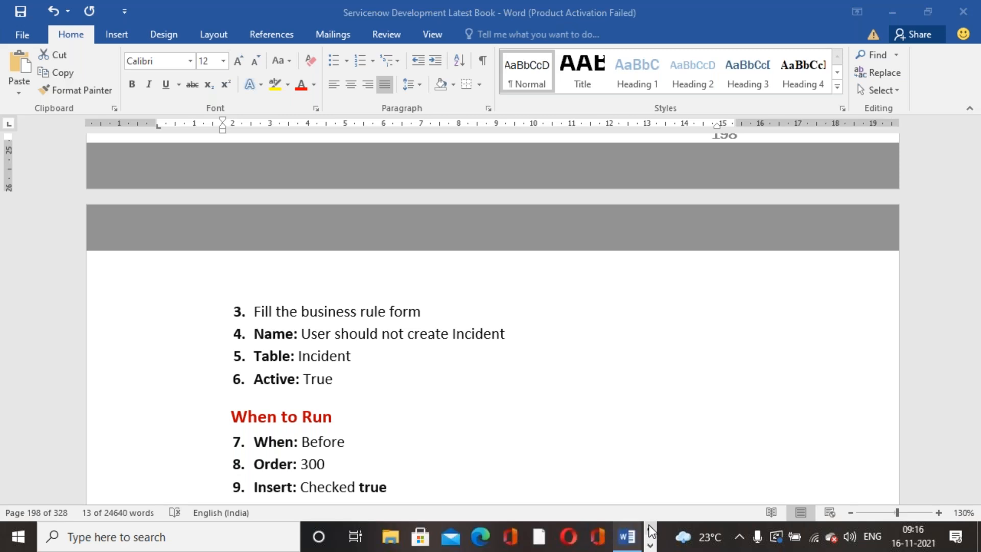
Return to the business rule form in Chrome and name the rule 'User should not create incident'.
{"action": "left_click", "coordinate": [395, 536]}
{"action": "left_click", "coordinate": [417, 258]}
{"action": "type", "text": "User"}
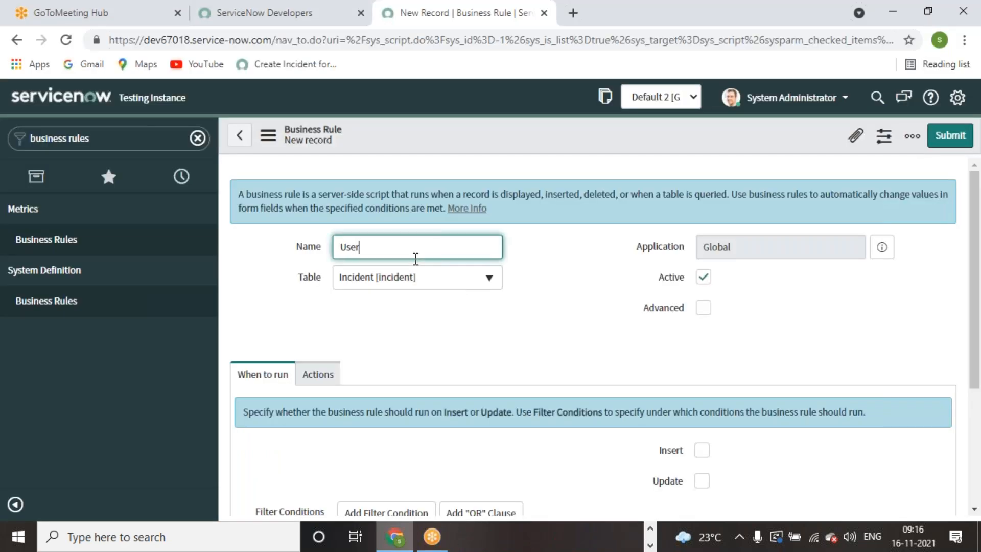
{"action": "type", "text": " should not create incident"}
{"action": "left_click", "coordinate": [506, 312]}
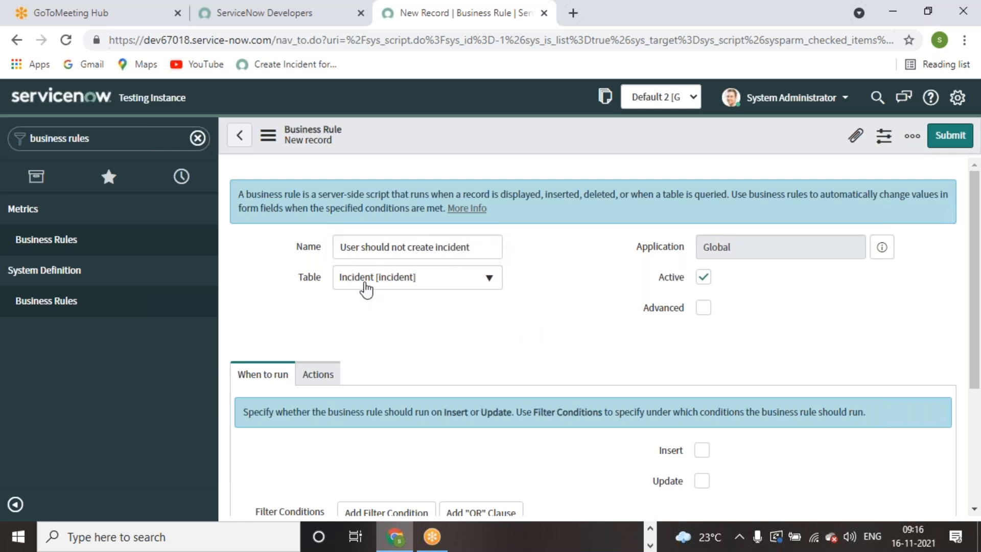
Enable the Advanced option on the business rule and set it to run on Insert.
{"action": "scroll", "coordinate": [480, 285], "scroll_direction": "down", "scroll_amount": 1}
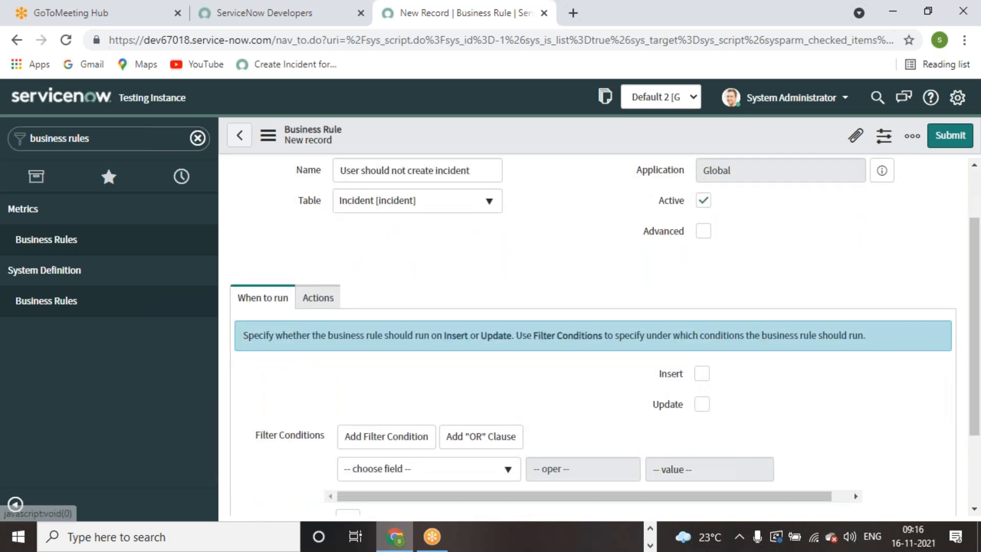
{"action": "scroll", "coordinate": [425, 294], "scroll_direction": "down", "scroll_amount": 2}
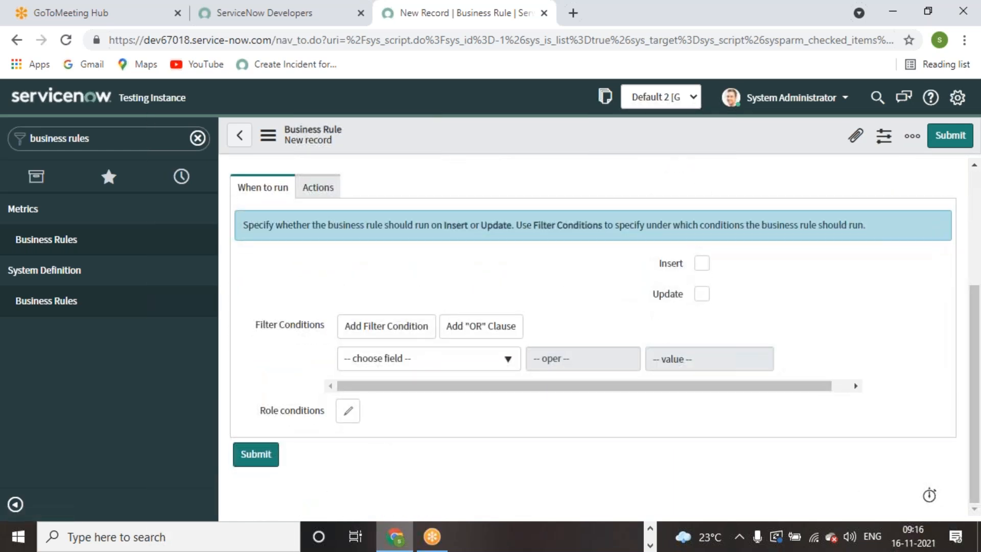
{"action": "scroll", "coordinate": [428, 296], "scroll_direction": "up", "scroll_amount": 3}
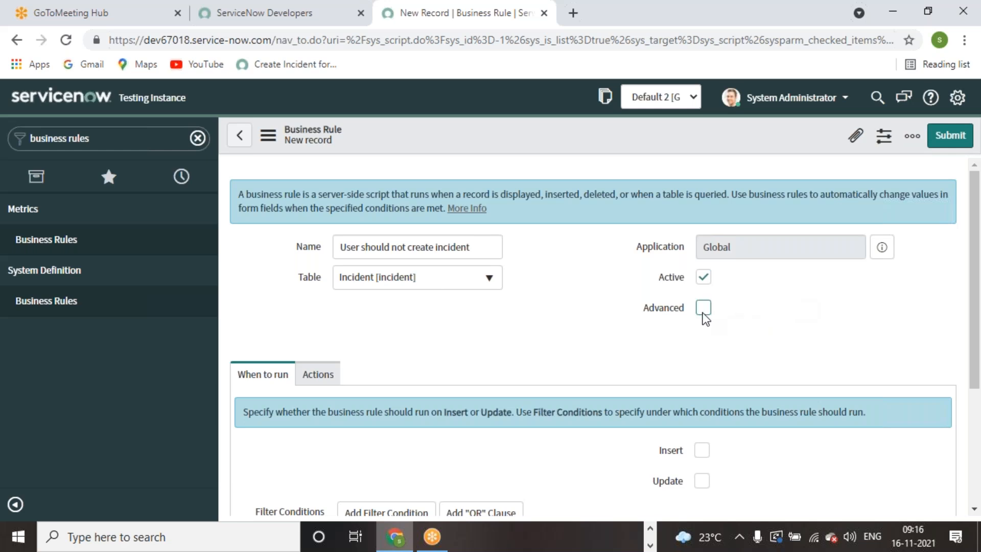
{"action": "scroll", "coordinate": [481, 311], "scroll_direction": "down", "scroll_amount": 1}
{"action": "scroll", "coordinate": [480, 310], "scroll_direction": "up", "scroll_amount": 1}
{"action": "scroll", "coordinate": [479, 369], "scroll_direction": "down", "scroll_amount": 2}
{"action": "left_click", "coordinate": [703, 231]}
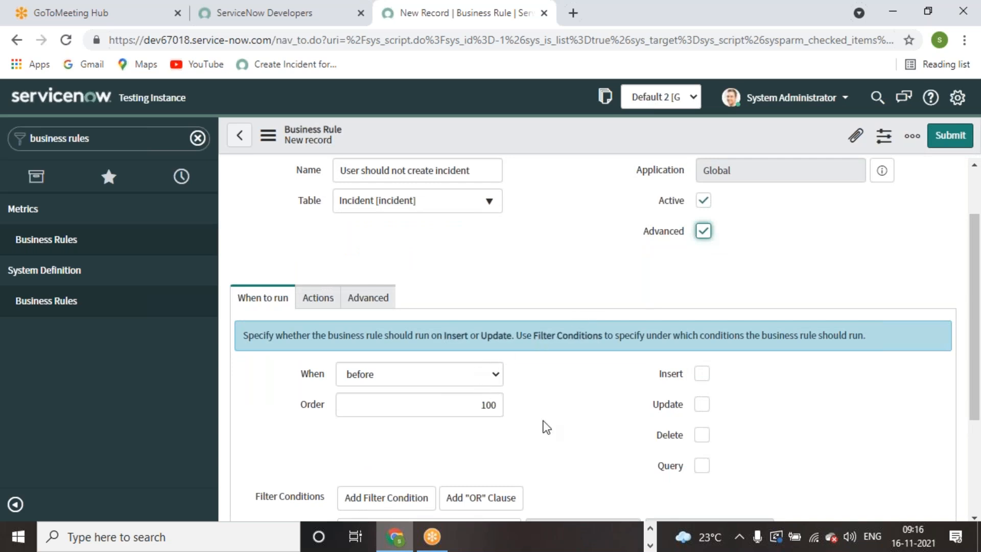
{"action": "scroll", "coordinate": [544, 418], "scroll_direction": "down", "scroll_amount": 1}
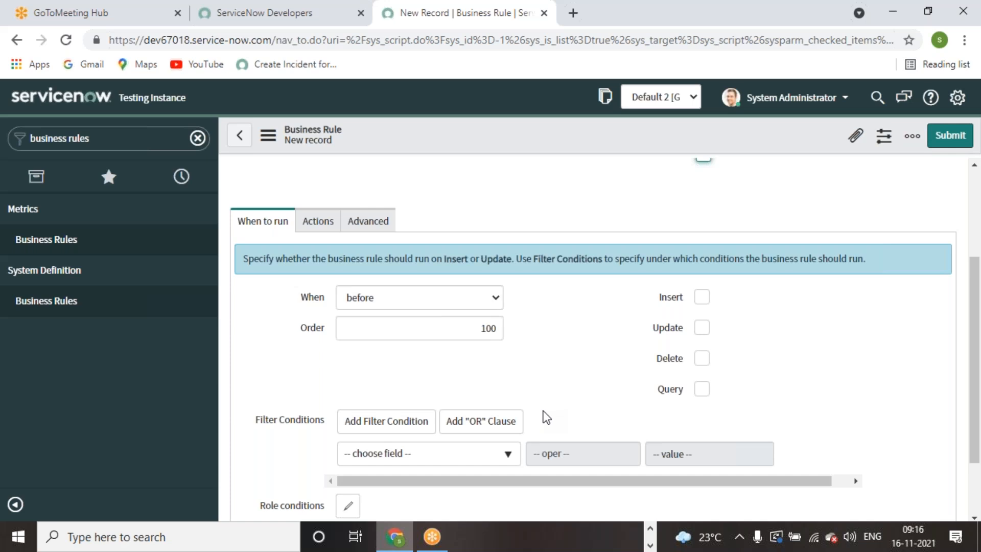
{"action": "left_click", "coordinate": [703, 297]}
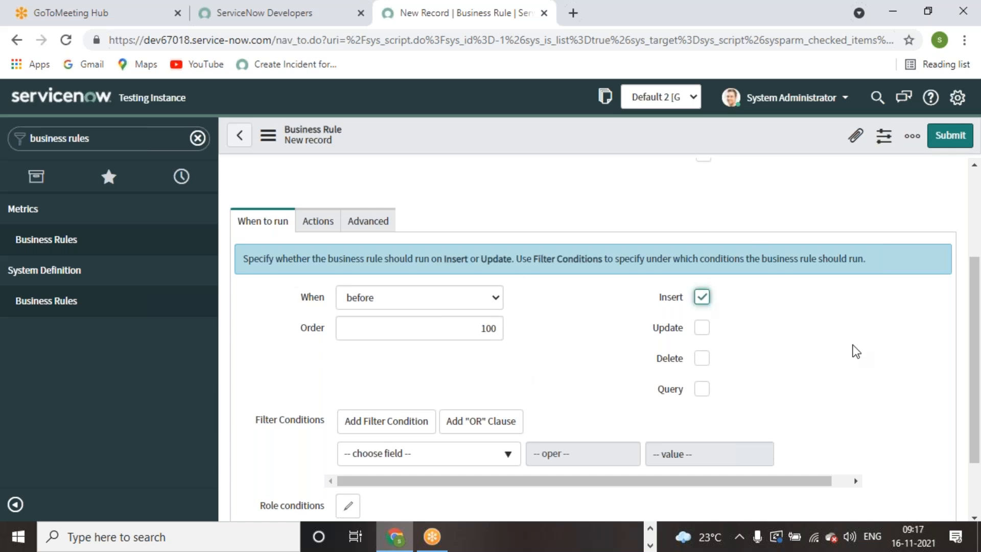
Set the rule's first filter condition to Category is Inquiry / Help.
{"action": "scroll", "coordinate": [603, 274], "scroll_direction": "up", "scroll_amount": 3}
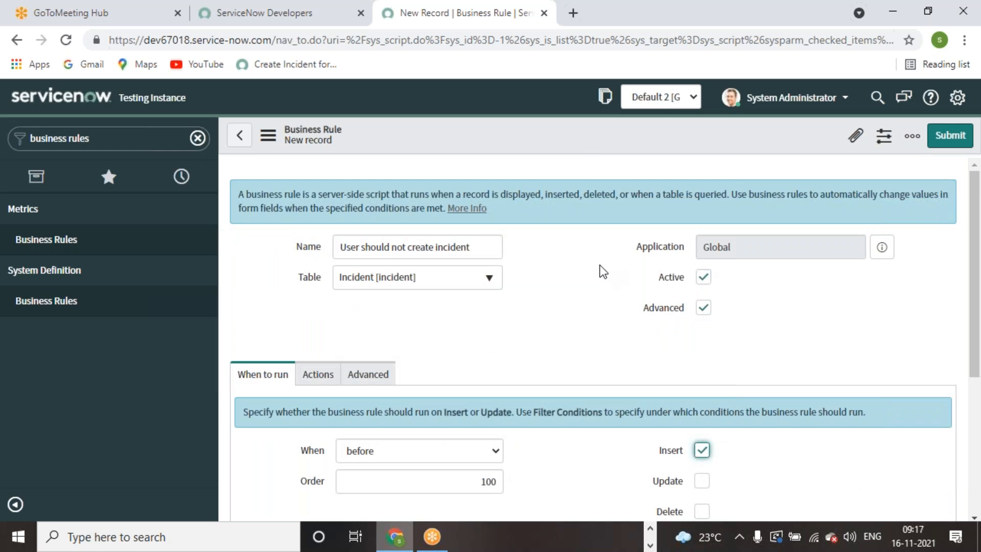
{"action": "scroll", "coordinate": [599, 259], "scroll_direction": "down", "scroll_amount": 4}
{"action": "scroll", "coordinate": [599, 259], "scroll_direction": "up", "scroll_amount": 3}
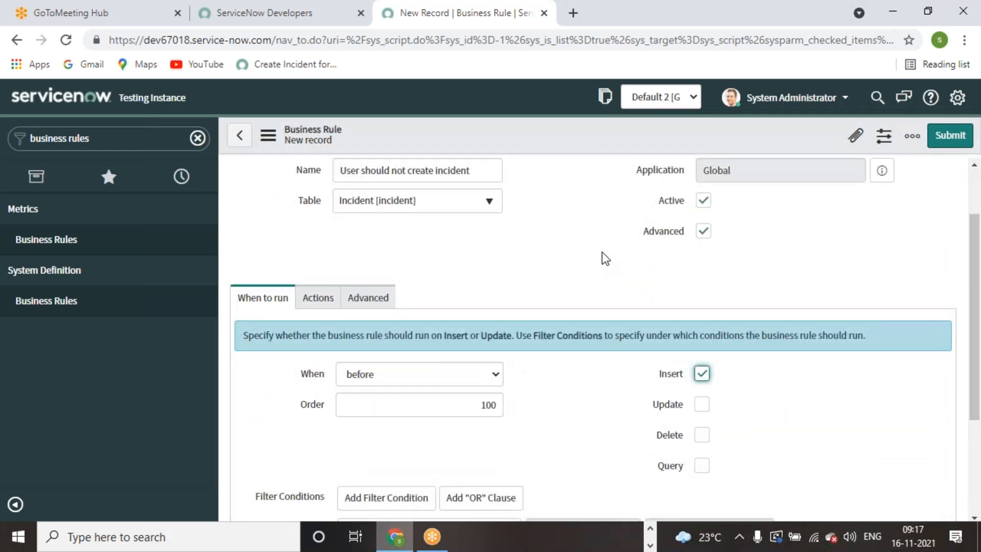
{"action": "scroll", "coordinate": [602, 252], "scroll_direction": "up", "scroll_amount": 2}
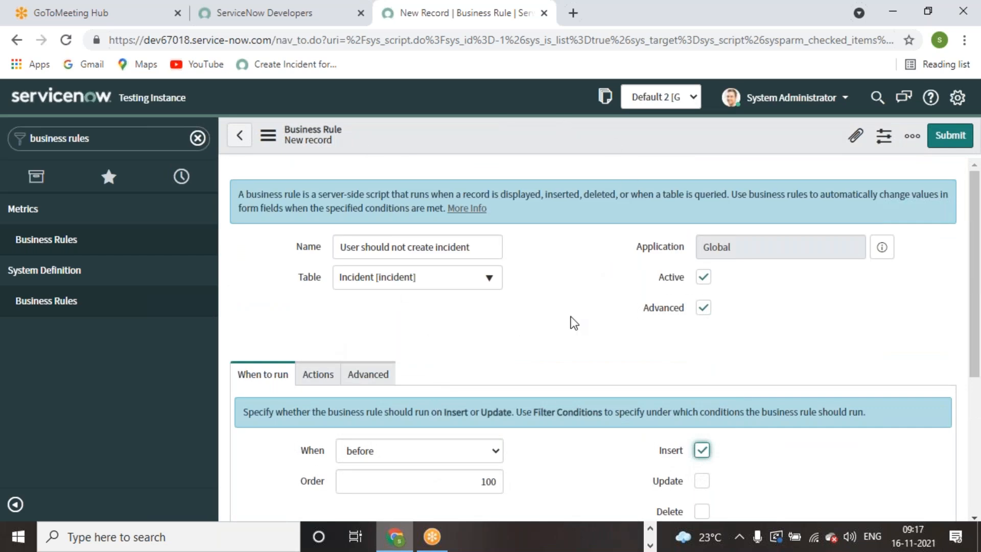
{"action": "scroll", "coordinate": [571, 317], "scroll_direction": "down", "scroll_amount": 3}
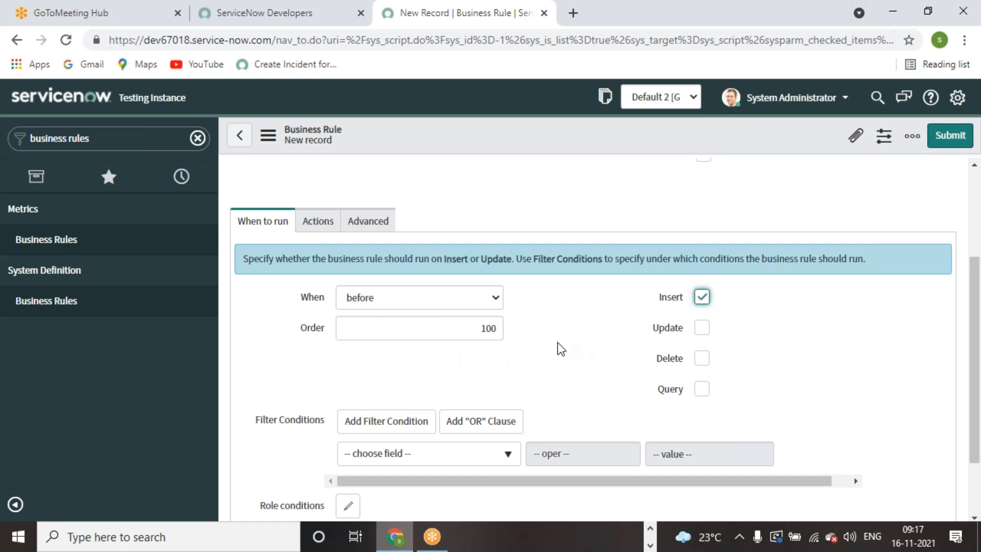
{"action": "left_click", "coordinate": [506, 457]}
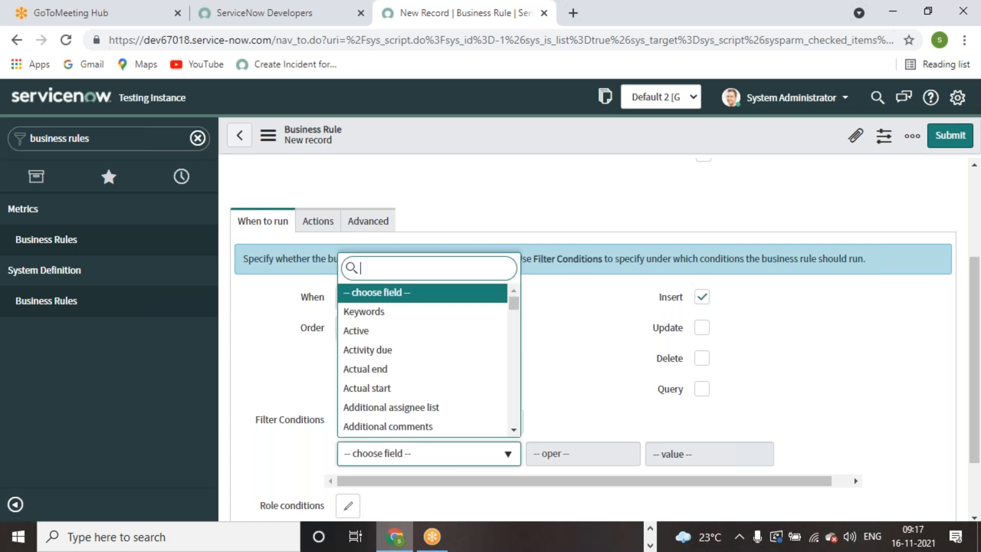
{"action": "type", "text": "cate"}
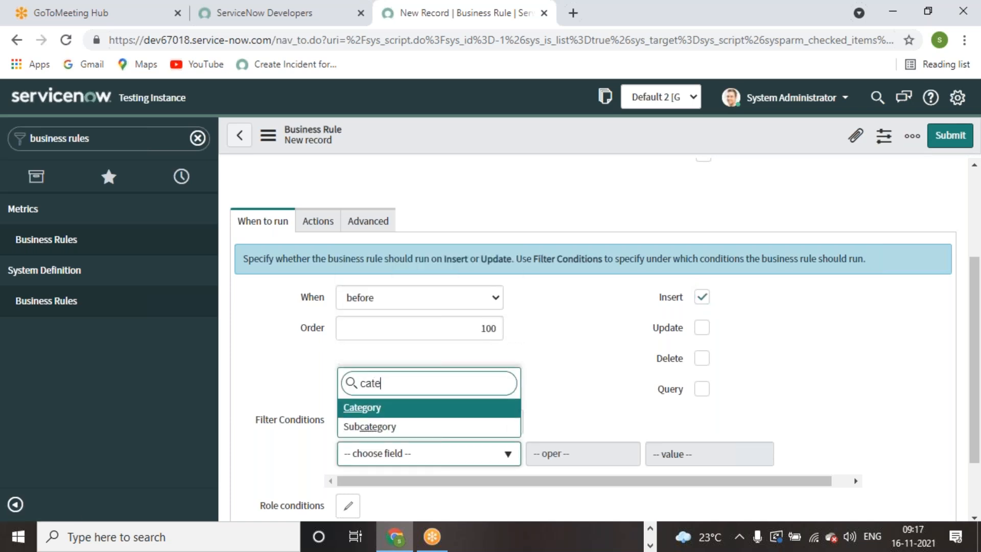
{"action": "key", "text": "Return"}
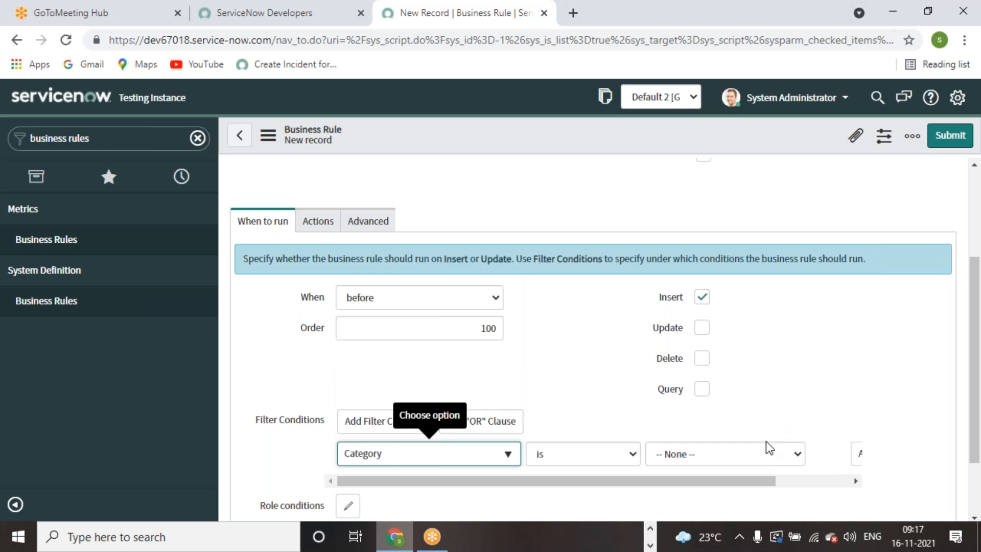
{"action": "left_click", "coordinate": [765, 455]}
{"action": "left_click", "coordinate": [711, 367]}
Add an empty AND condition row to the rule's filter beneath the Category condition.
{"action": "scroll", "coordinate": [768, 390], "scroll_direction": "down", "scroll_amount": 3}
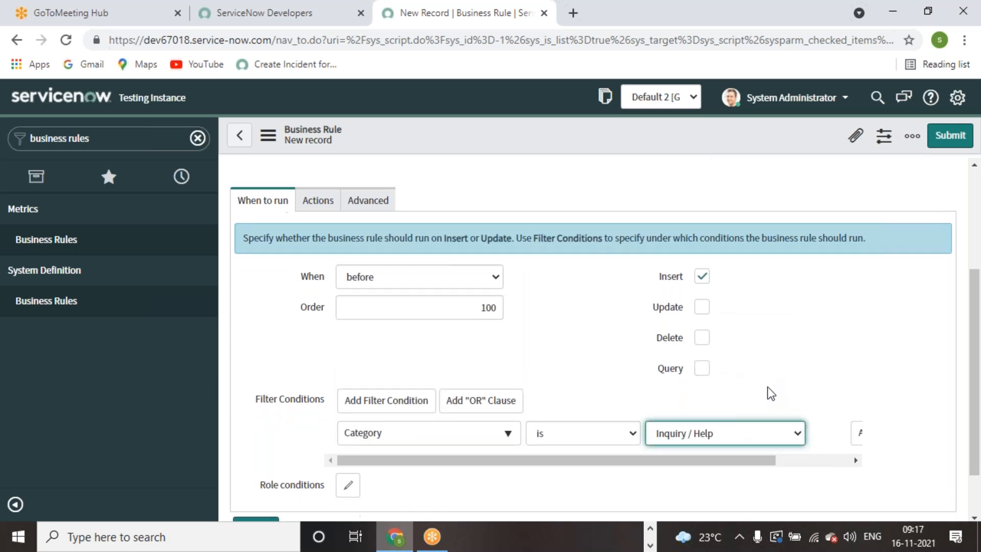
{"action": "left_click_drag", "start_coordinate": [766, 398], "coordinate": [859, 403]}
{"action": "left_click", "coordinate": [782, 376]}
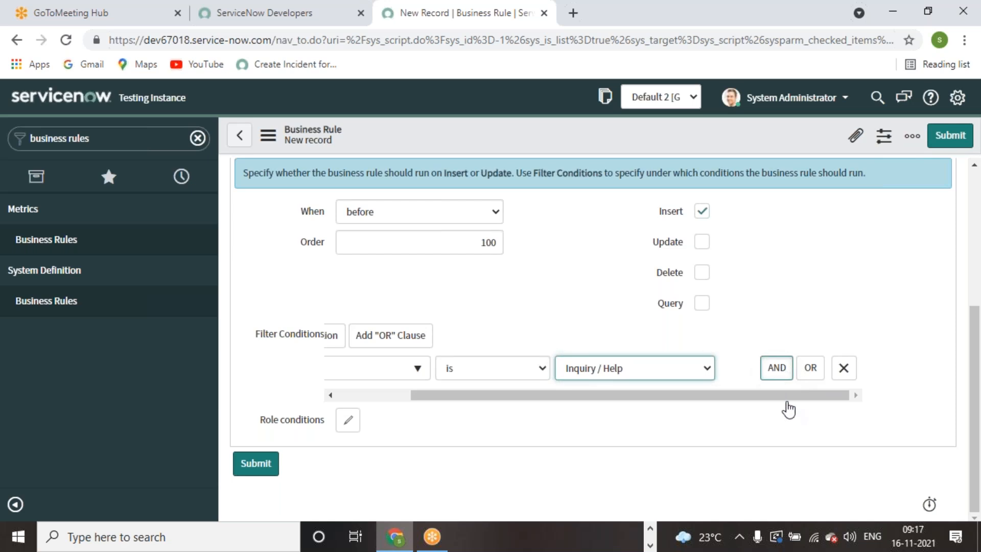
{"action": "left_click_drag", "start_coordinate": [787, 454], "coordinate": [489, 449]}
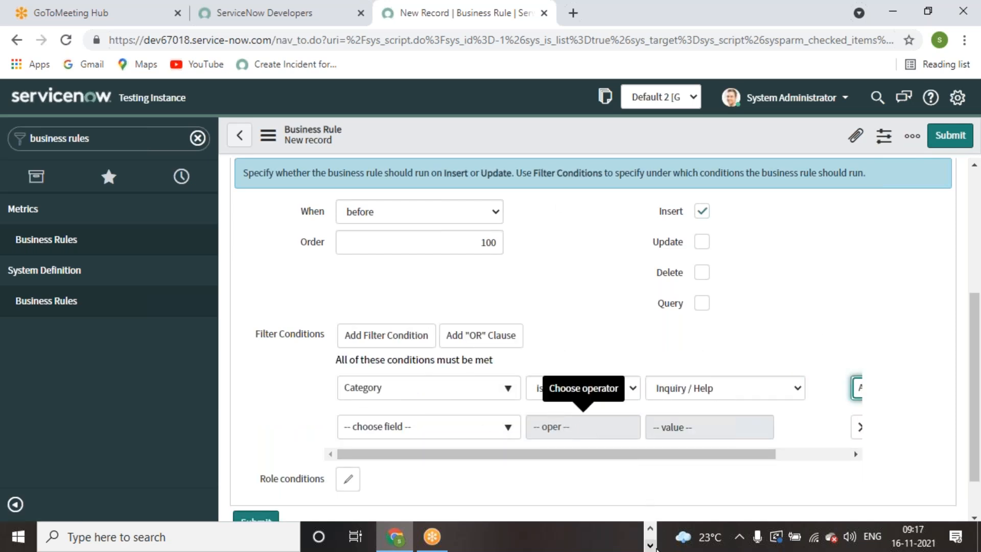
Switch to the Word book and recheck Exercise 3's requirement for the remaining filter condition.
{"action": "left_click", "coordinate": [651, 531]}
{"action": "left_click", "coordinate": [627, 536]}
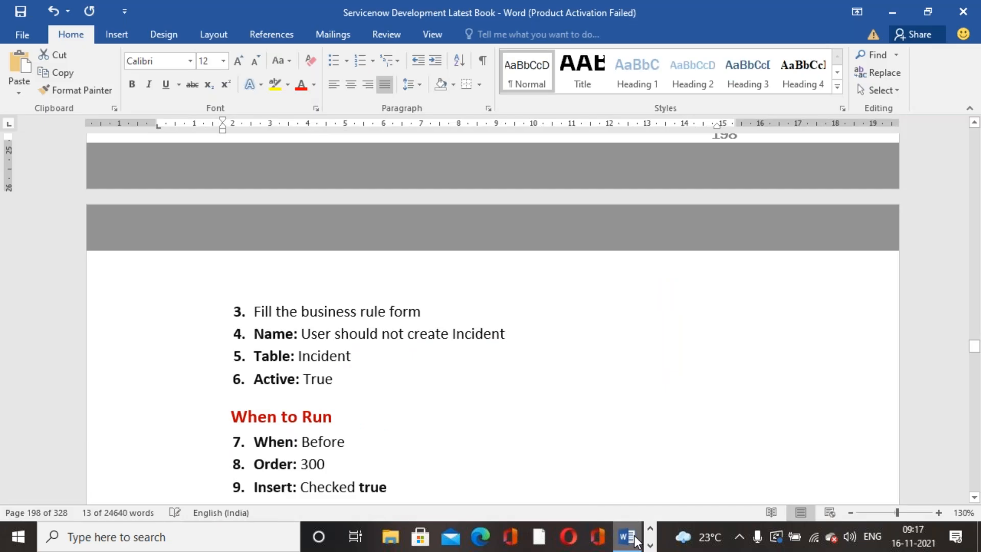
{"action": "scroll", "coordinate": [642, 455], "scroll_direction": "up", "scroll_amount": 1}
{"action": "scroll", "coordinate": [642, 498], "scroll_direction": "up", "scroll_amount": 15}
{"action": "scroll", "coordinate": [642, 498], "scroll_direction": "down", "scroll_amount": 12}
{"action": "left_click", "coordinate": [650, 544]}
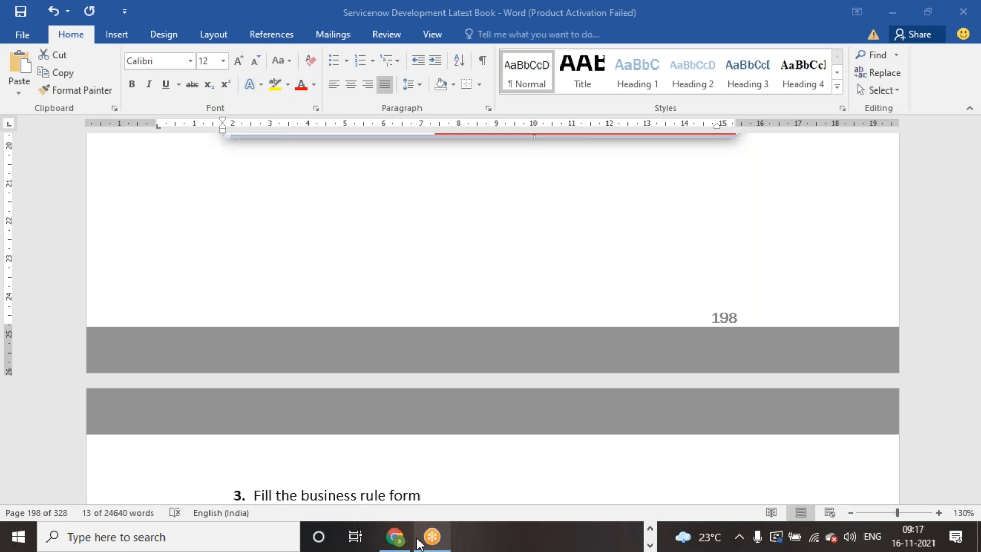
Switch back to ServiceNow and set the rule's second filter condition to Assignment group is Help Desk.
{"action": "left_click", "coordinate": [408, 538]}
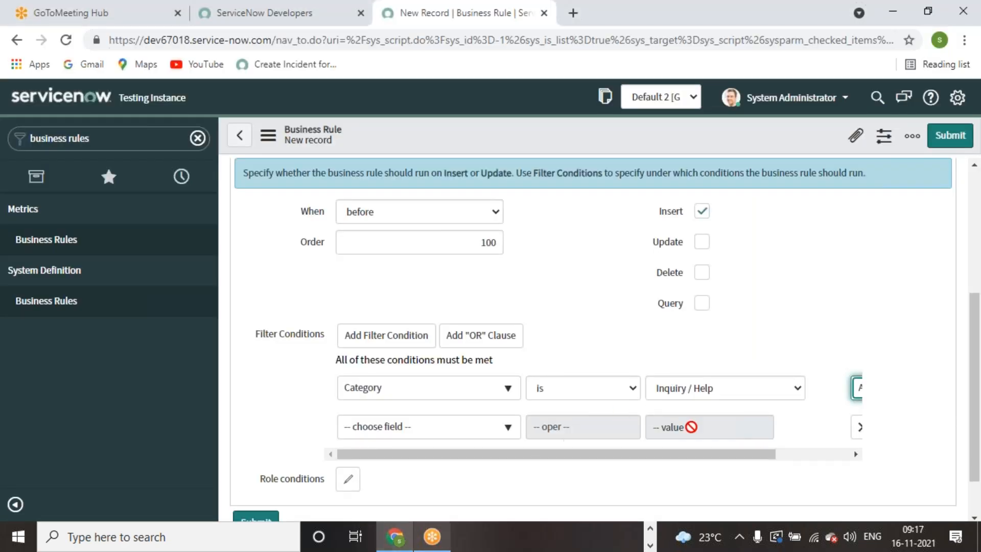
{"action": "left_click", "coordinate": [504, 434]}
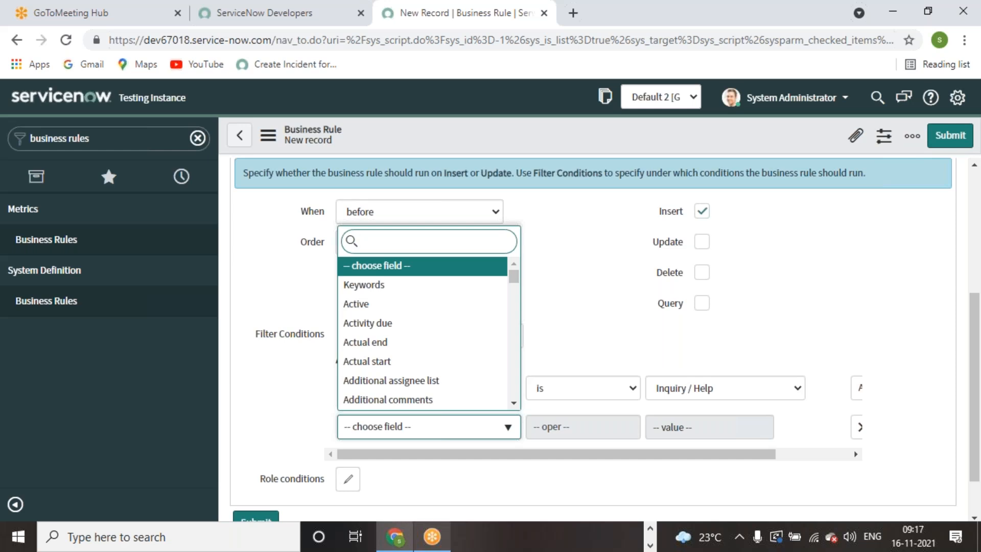
{"action": "type", "text": "ass"}
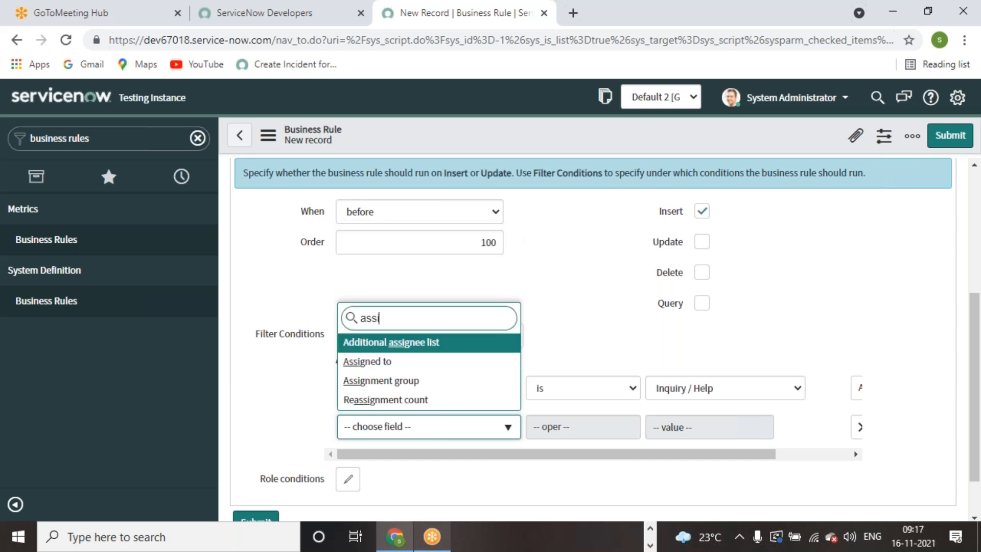
{"action": "left_click", "coordinate": [416, 380]}
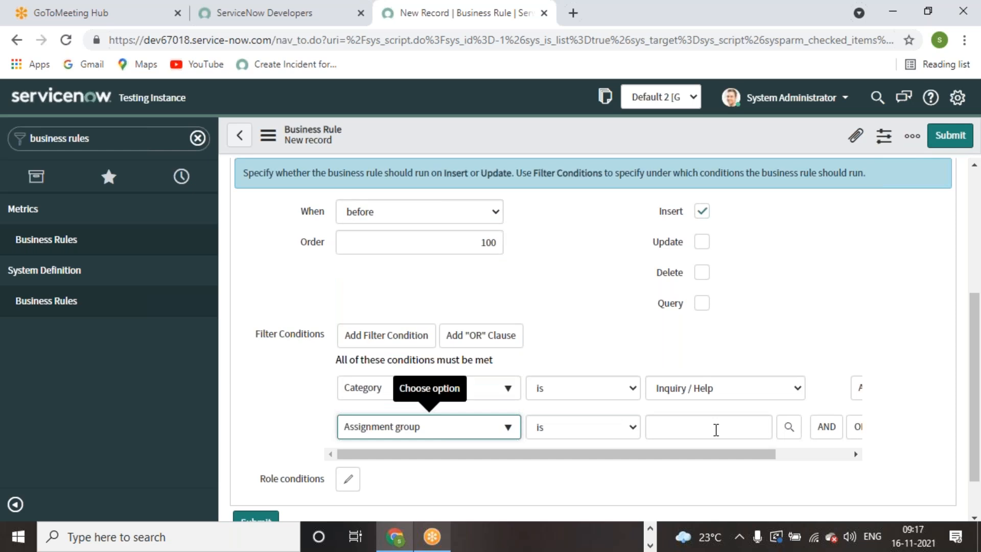
{"action": "left_click", "coordinate": [789, 426]}
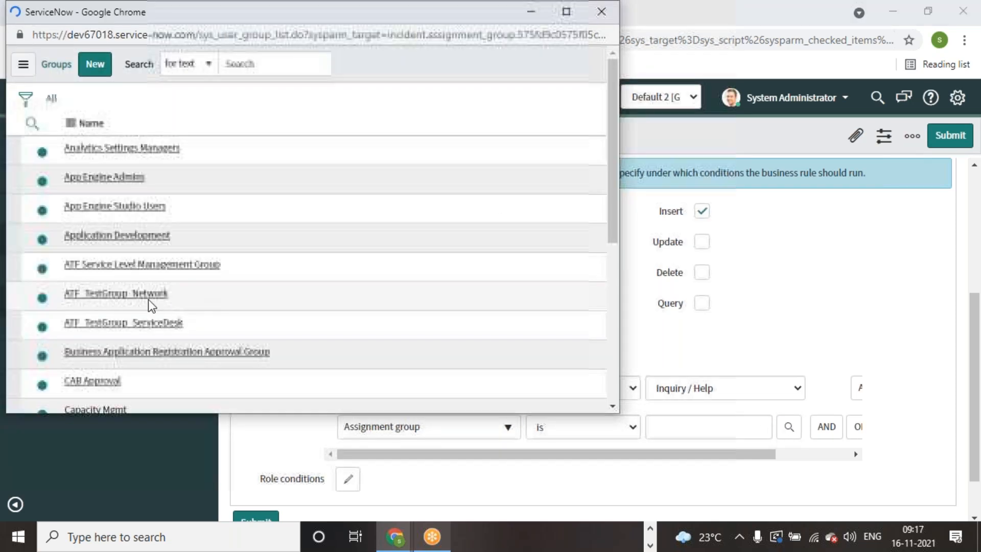
{"action": "scroll", "coordinate": [152, 305], "scroll_direction": "down", "scroll_amount": 6}
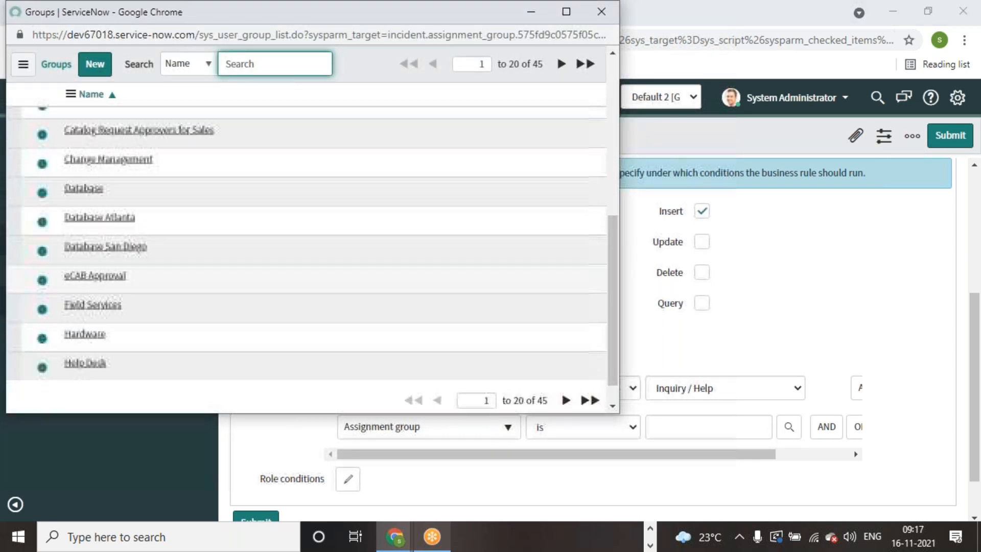
{"action": "left_click", "coordinate": [85, 332]}
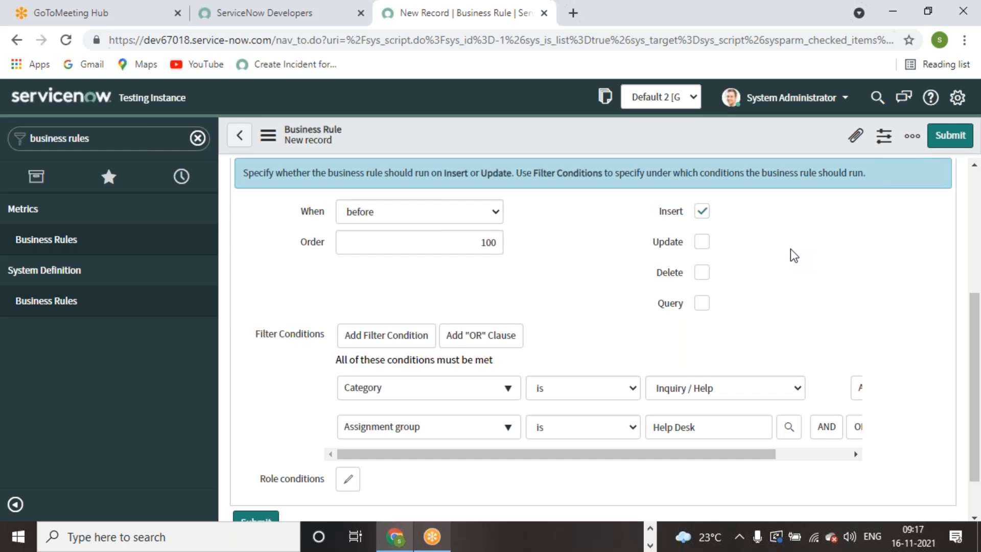
Review the new business rule's name, table, timing and filter conditions.
{"action": "scroll", "coordinate": [513, 242], "scroll_direction": "up", "scroll_amount": 4}
{"action": "scroll", "coordinate": [513, 241], "scroll_direction": "down", "scroll_amount": 5}
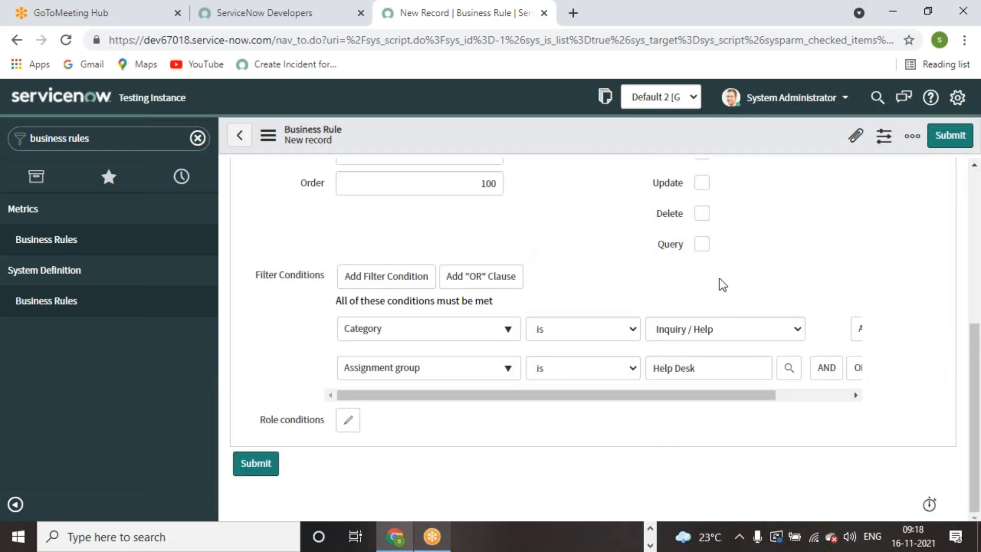
{"action": "scroll", "coordinate": [508, 350], "scroll_direction": "up", "scroll_amount": 5}
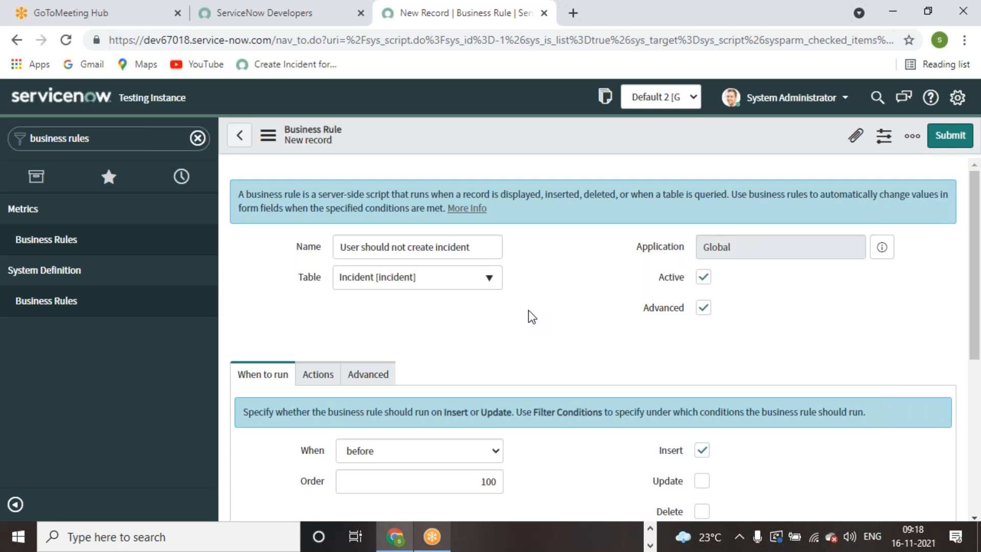
{"action": "scroll", "coordinate": [528, 314], "scroll_direction": "down", "scroll_amount": 2}
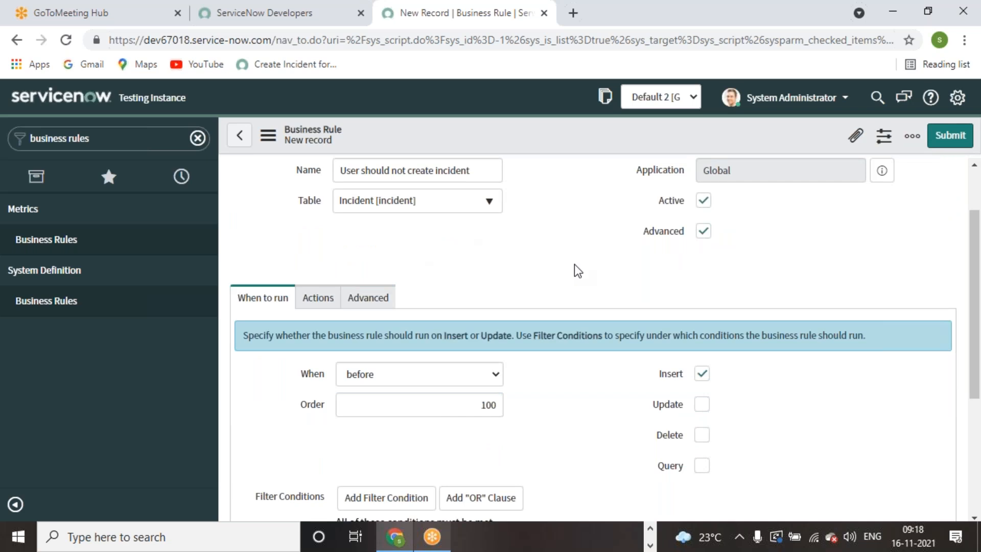
{"action": "scroll", "coordinate": [574, 265], "scroll_direction": "up", "scroll_amount": 2}
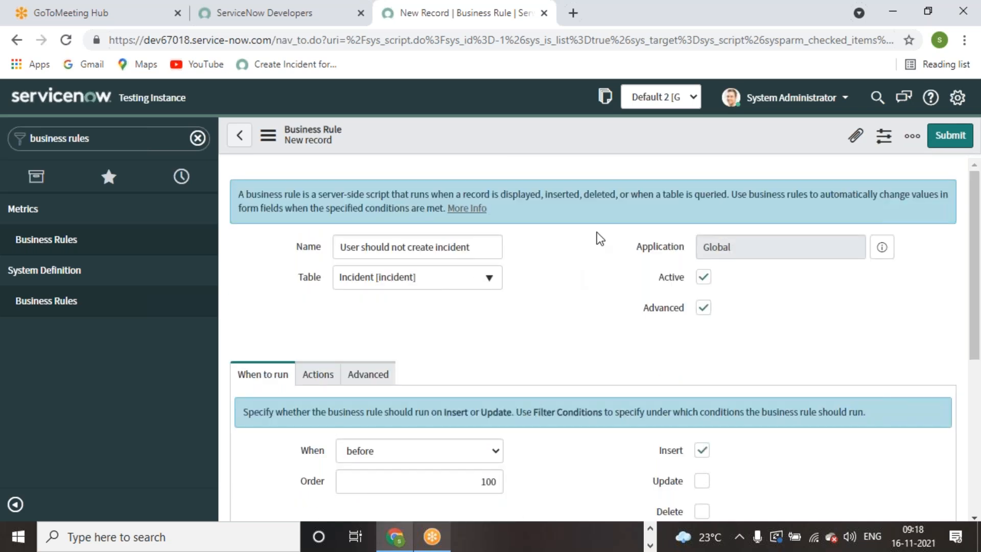
{"action": "scroll", "coordinate": [593, 288], "scroll_direction": "down", "scroll_amount": 6}
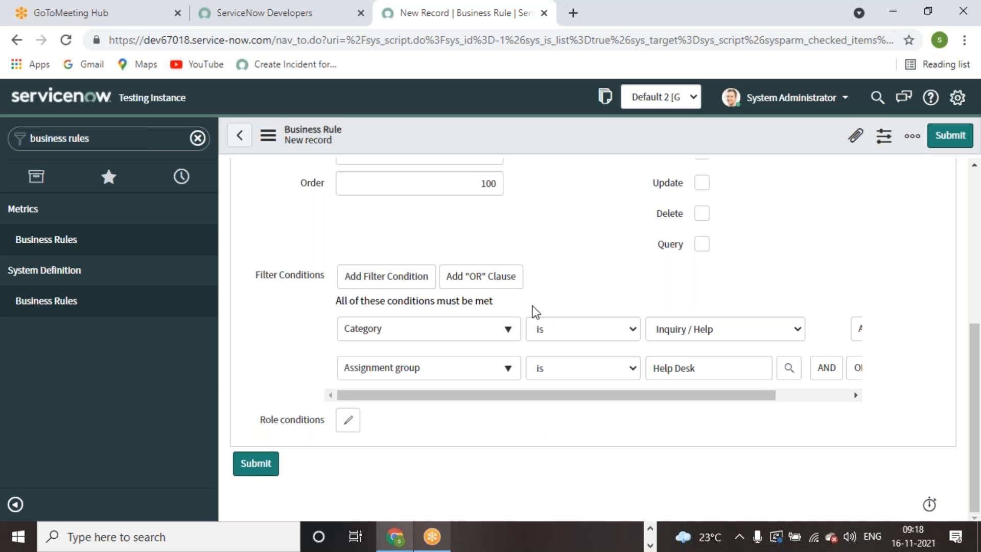
{"action": "scroll", "coordinate": [575, 275], "scroll_direction": "up", "scroll_amount": 5}
{"action": "scroll", "coordinate": [575, 274], "scroll_direction": "down", "scroll_amount": 3}
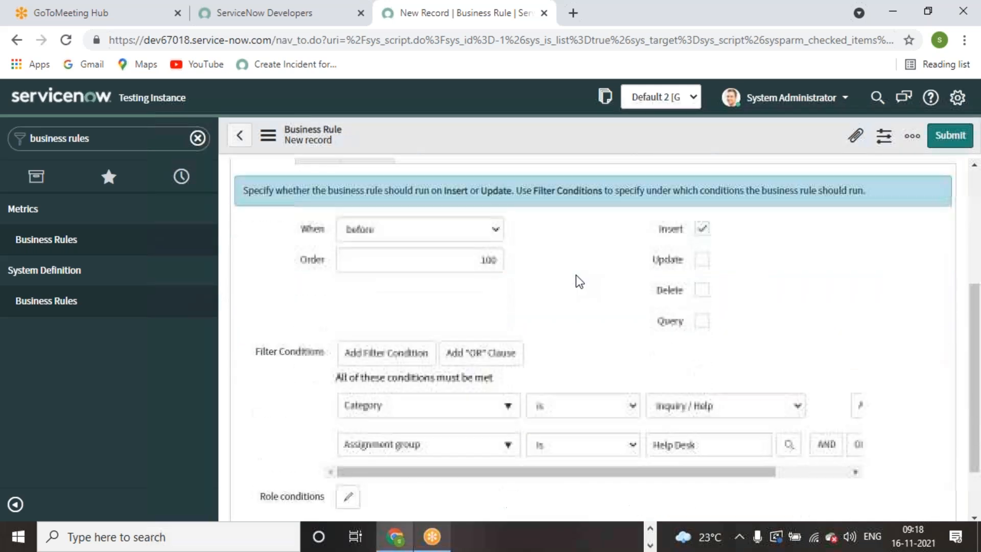
{"action": "scroll", "coordinate": [532, 277], "scroll_direction": "up", "scroll_amount": 2}
Enable Abort action and Add message in the business rule's actions.
{"action": "left_click", "coordinate": [317, 231]}
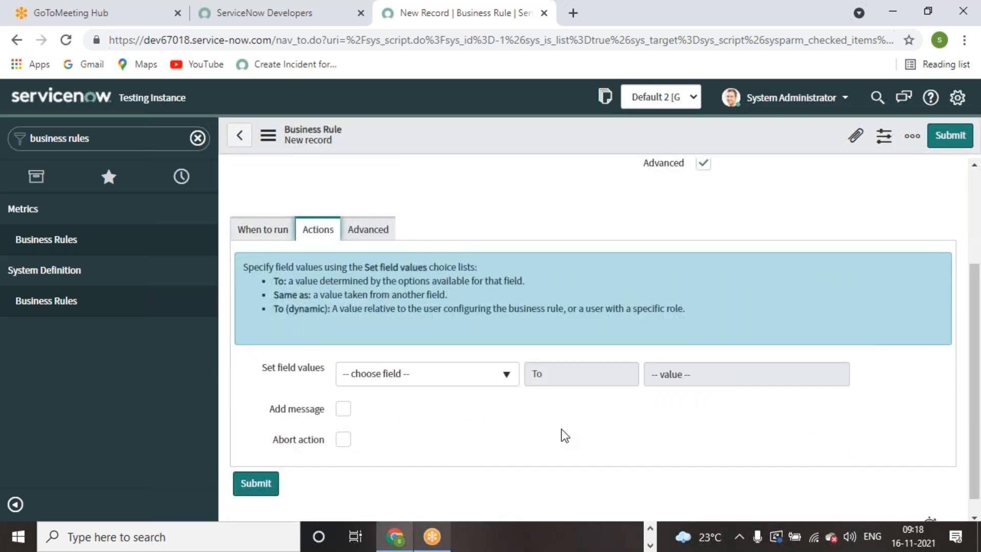
{"action": "scroll", "coordinate": [564, 436], "scroll_direction": "down", "scroll_amount": 1}
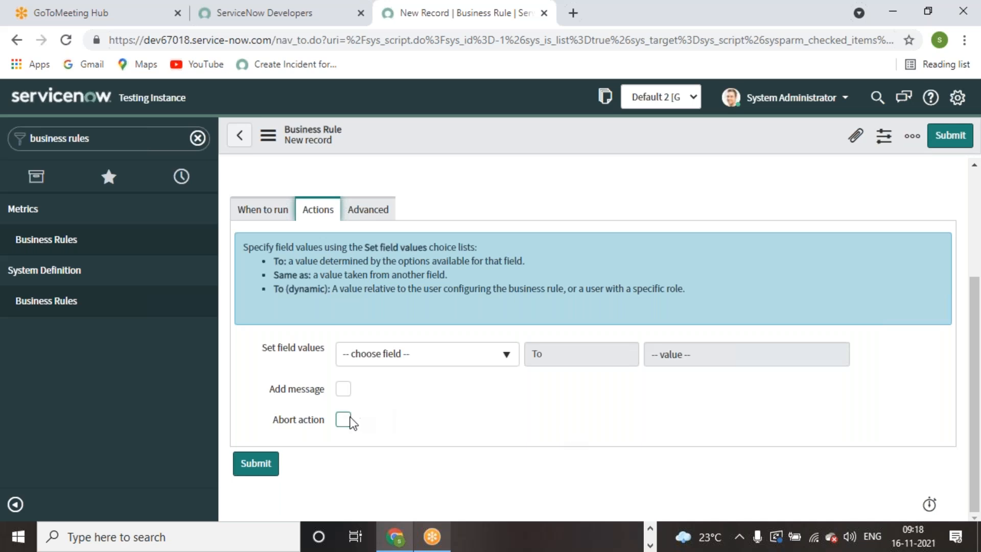
{"action": "left_click", "coordinate": [348, 418]}
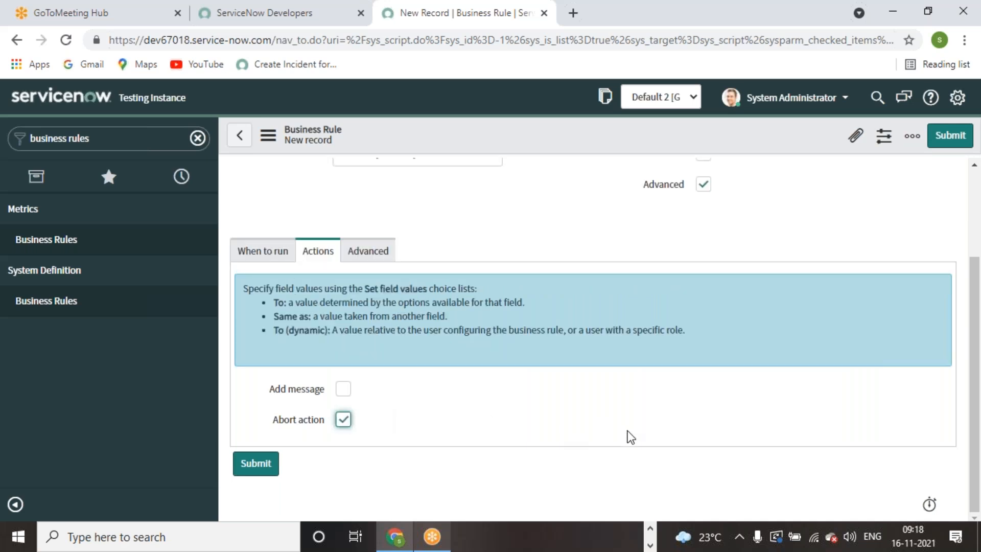
{"action": "left_click", "coordinate": [343, 388]}
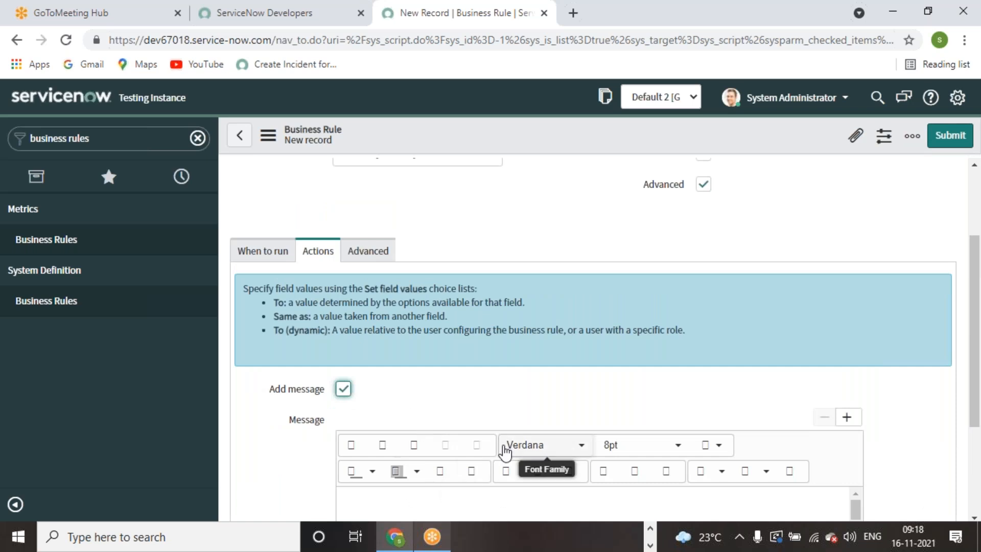
Paste the message "User should not be able to create new incident record with above criteria" and remove its surrounding quotation marks.
{"action": "scroll", "coordinate": [471, 419], "scroll_direction": "down", "scroll_amount": 3}
{"action": "left_click", "coordinate": [459, 355]}
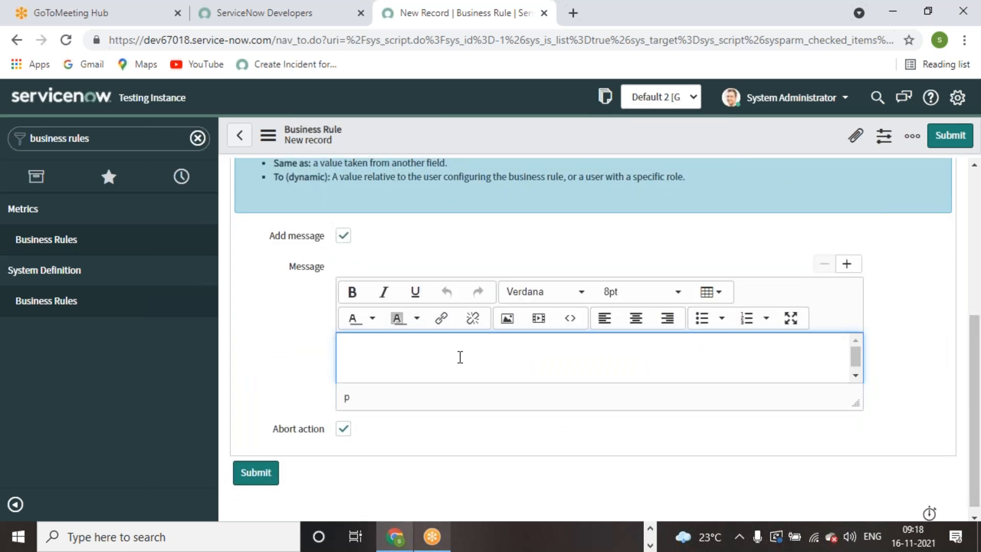
{"action": "key", "text": "ctrl+v"}
{"action": "left_click", "coordinate": [657, 336]}
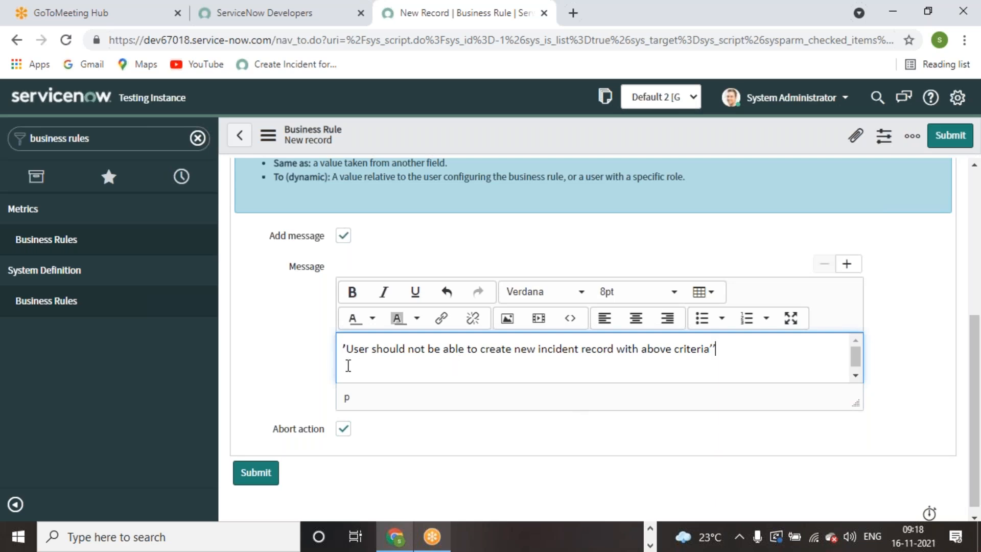
{"action": "left_click", "coordinate": [346, 350]}
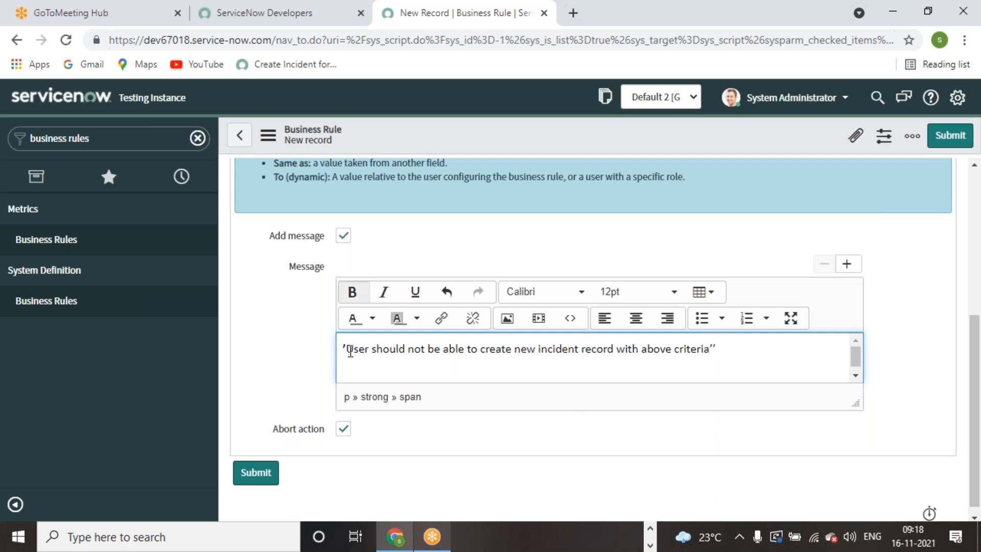
{"action": "key", "text": "BackSpace"}
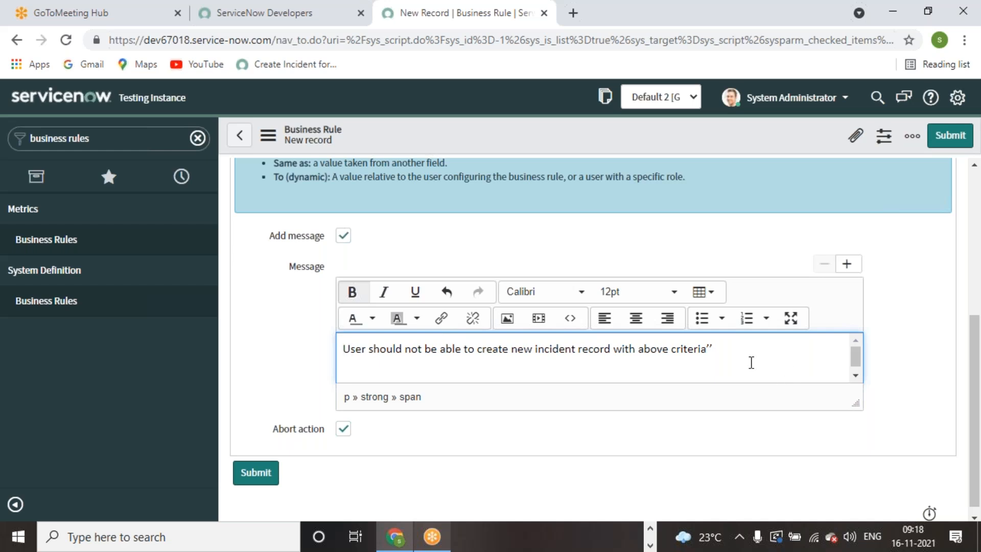
{"action": "left_click", "coordinate": [731, 351]}
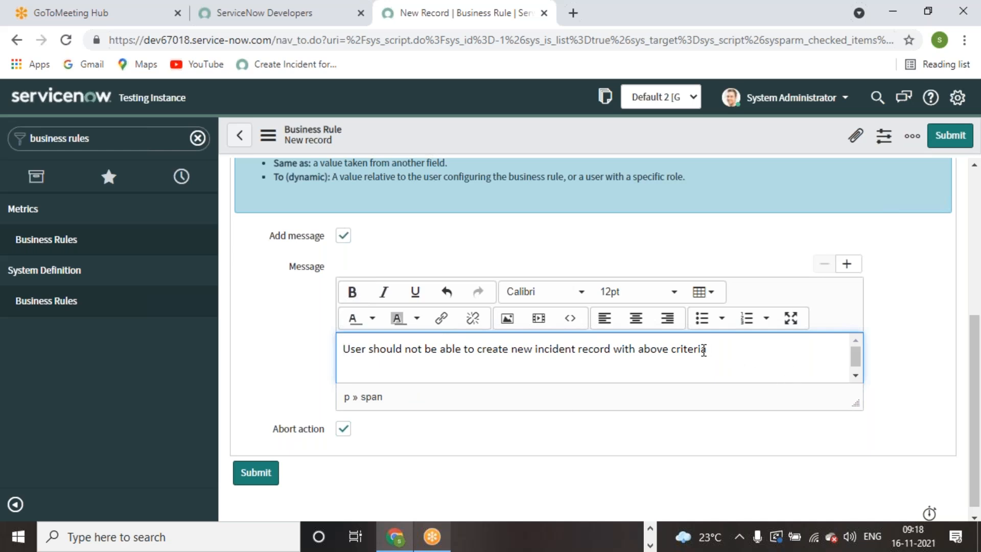
Save the new business rule and keep its record open.
{"action": "scroll", "coordinate": [756, 379], "scroll_direction": "up", "scroll_amount": 5}
{"action": "right_click", "coordinate": [642, 126]}
{"action": "left_click", "coordinate": [670, 133]}
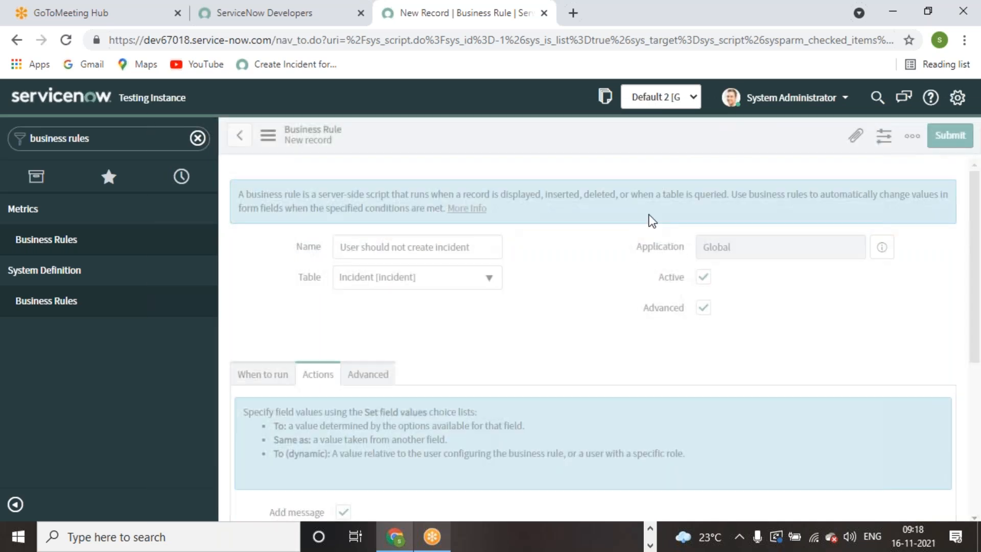
Duplicate the business rule's browser tab and open a new incident form in the copy.
{"action": "right_click", "coordinate": [518, 20]}
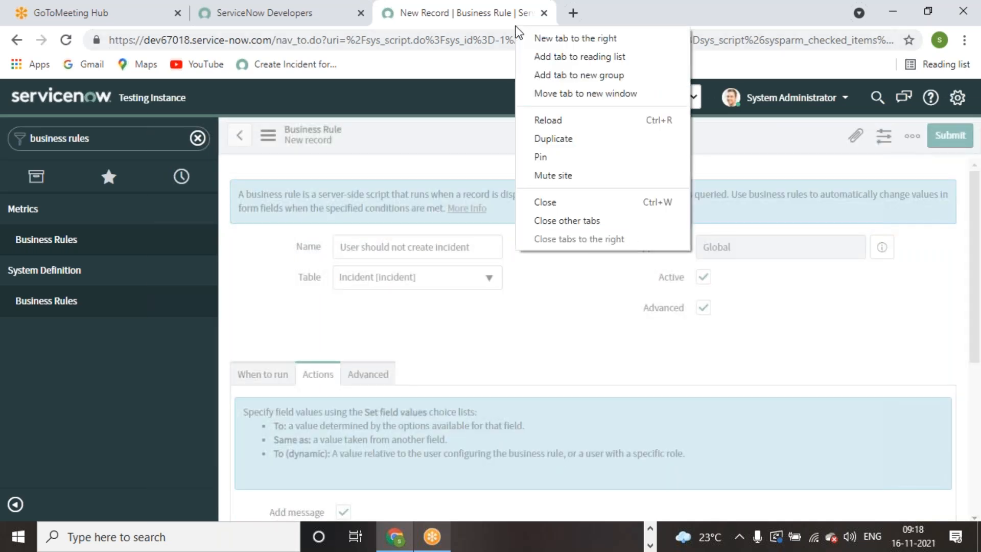
{"action": "left_click", "coordinate": [559, 134]}
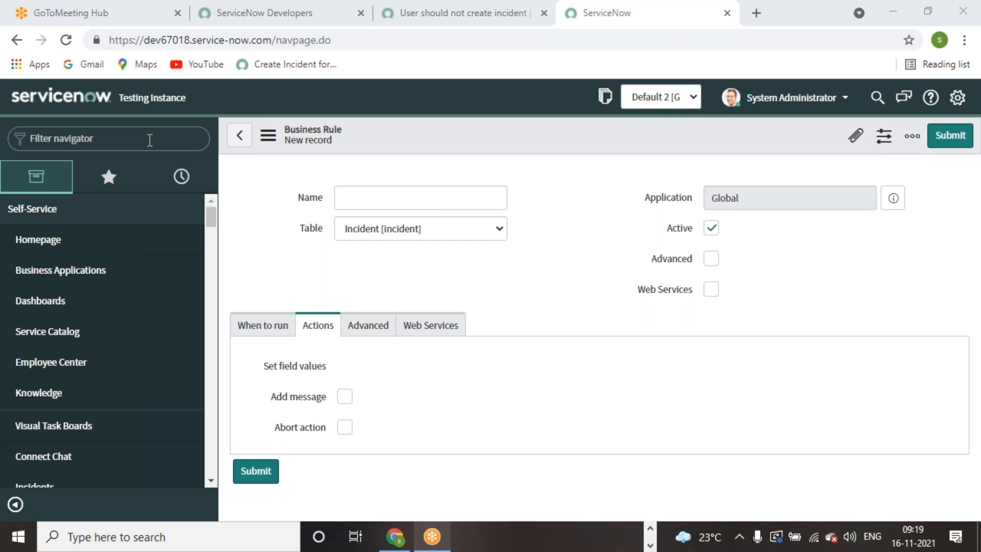
{"action": "left_click", "coordinate": [150, 140]}
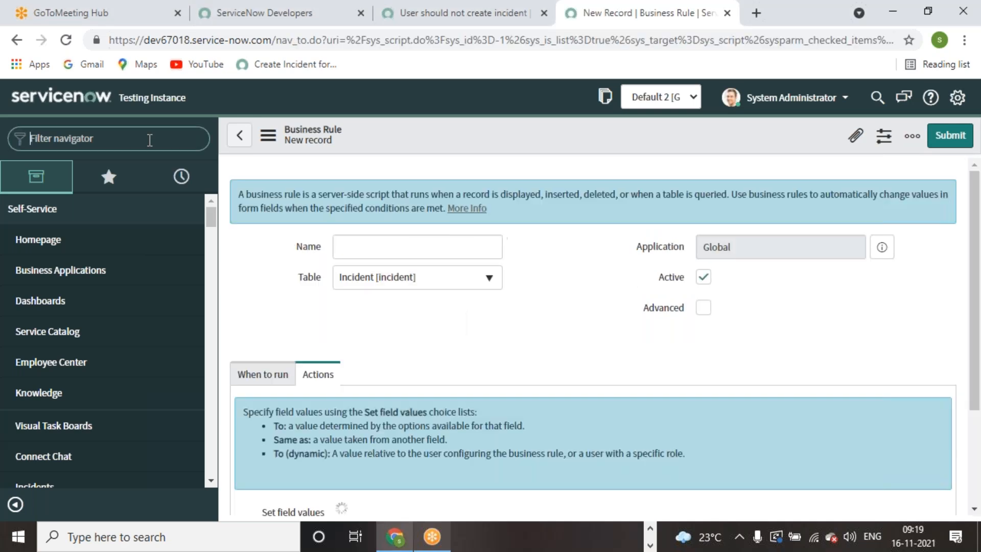
{"action": "type", "text": "incident"}
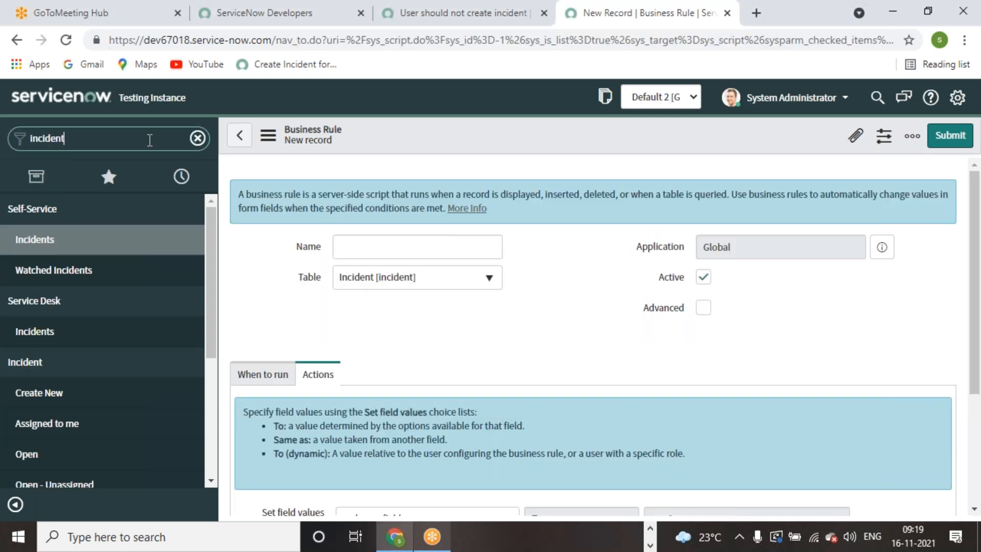
{"action": "scroll", "coordinate": [140, 324], "scroll_direction": "down", "scroll_amount": 2}
{"action": "left_click", "coordinate": [20, 324]}
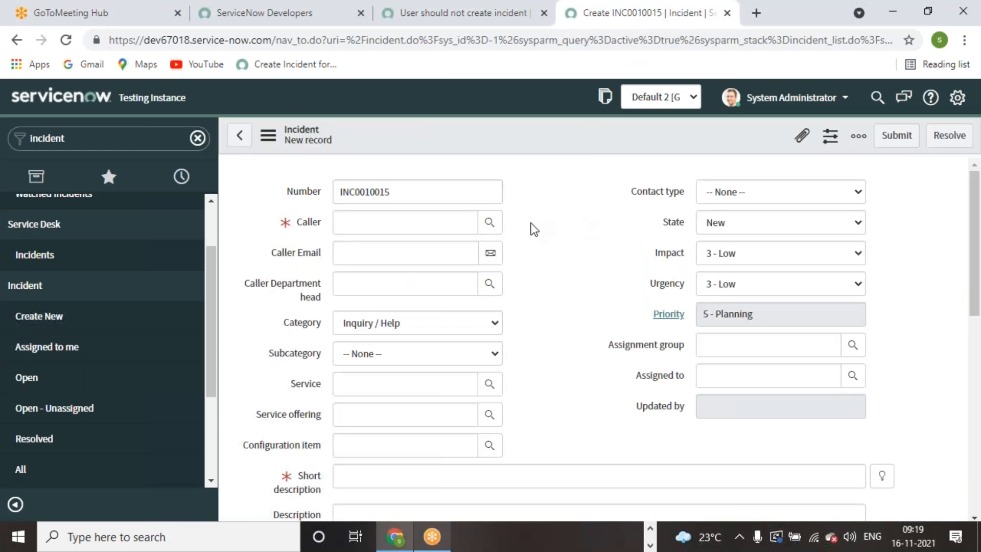
Fill in the incident's caller from the user list and set the short description to the suggested "New employee hire".
{"action": "left_click", "coordinate": [490, 222]}
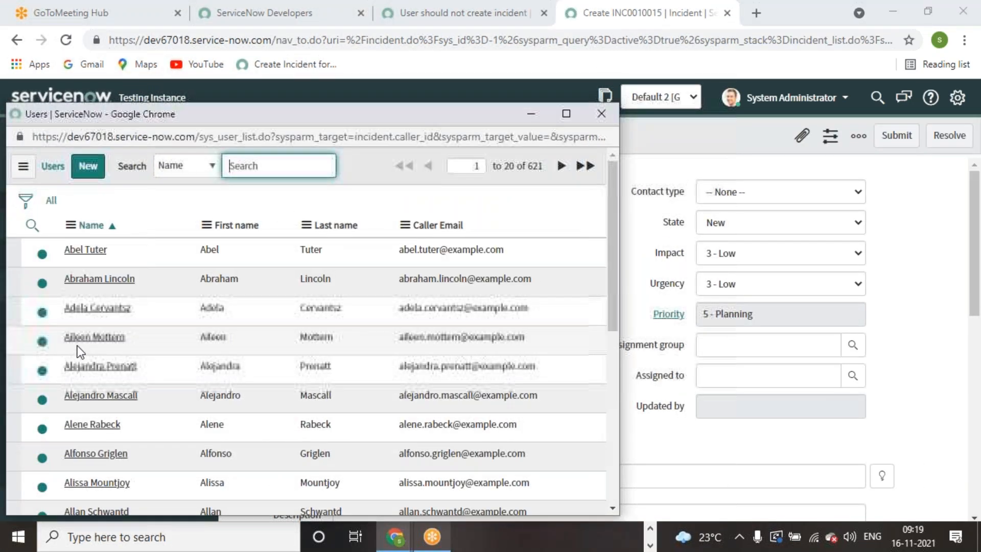
{"action": "left_click", "coordinate": [105, 309]}
{"action": "left_click", "coordinate": [882, 475]}
{"action": "left_click", "coordinate": [393, 311]}
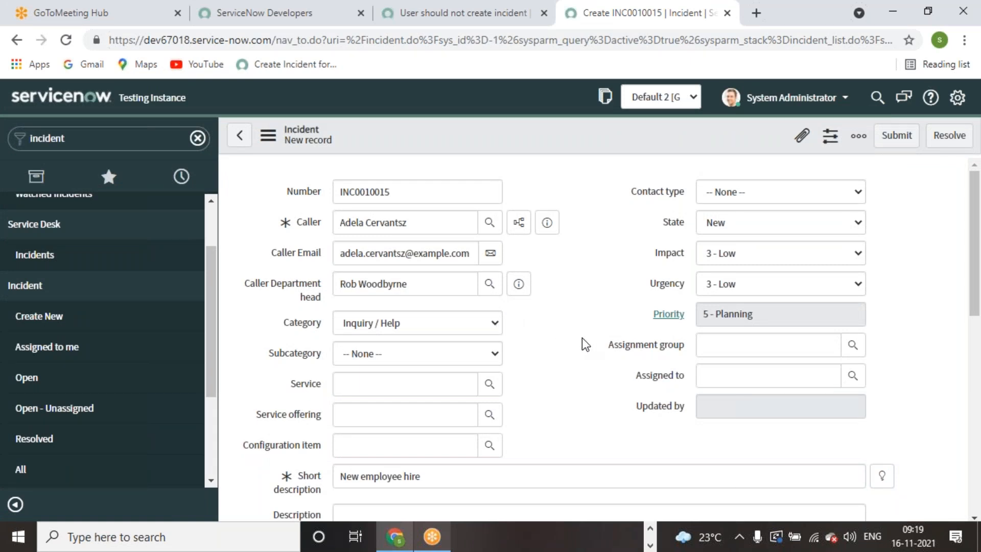
Set the incident's assignment group to Help Desk and try to save the record.
{"action": "left_click", "coordinate": [733, 345]}
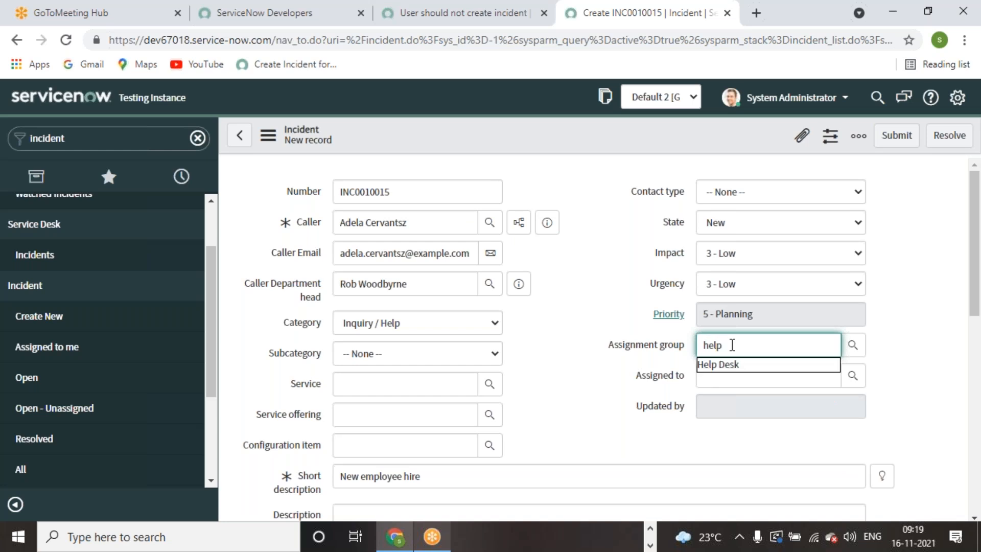
{"action": "left_click", "coordinate": [745, 364]}
{"action": "right_click", "coordinate": [573, 125]}
{"action": "left_click", "coordinate": [596, 134]}
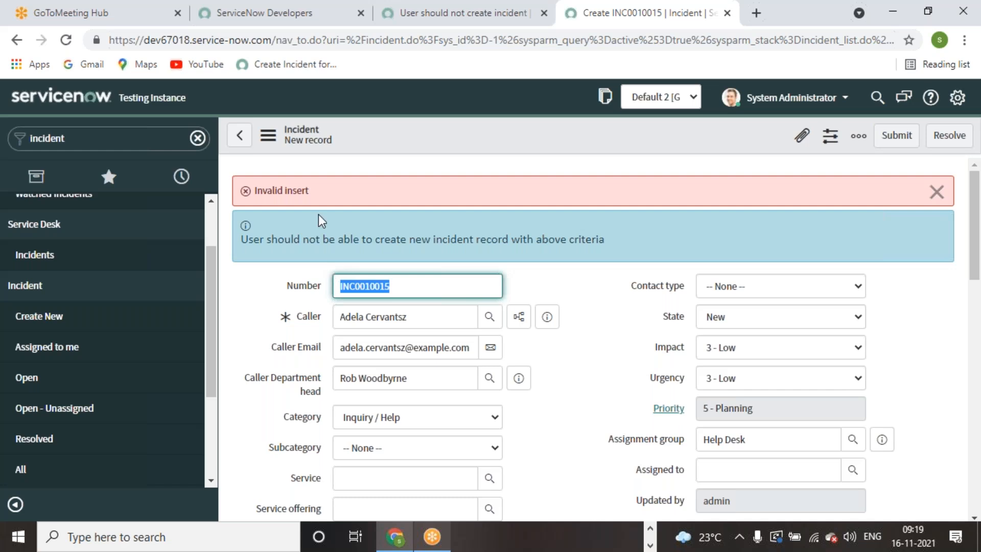
Check the incident form's messages against its category and assignment group, and return to the saved business rule.
{"action": "left_click", "coordinate": [573, 369]}
{"action": "scroll", "coordinate": [573, 371], "scroll_direction": "down", "scroll_amount": 2}
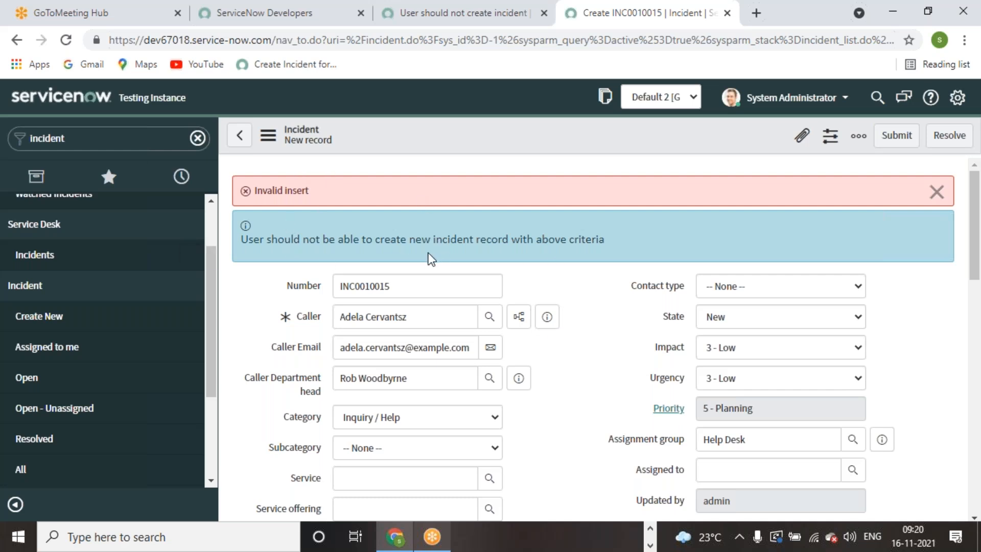
{"action": "scroll", "coordinate": [592, 261], "scroll_direction": "down", "scroll_amount": 2}
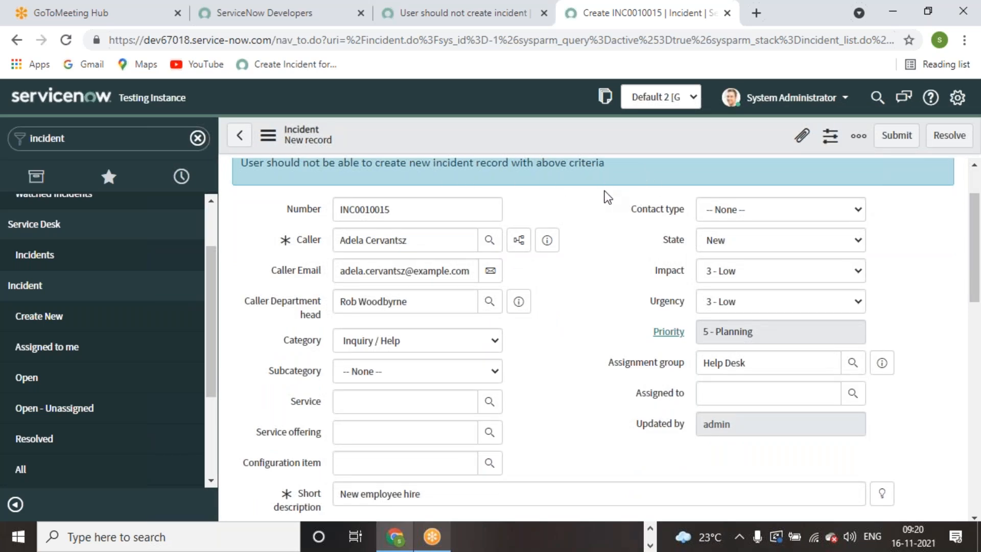
{"action": "scroll", "coordinate": [636, 176], "scroll_direction": "up", "scroll_amount": 2}
{"action": "left_click", "coordinate": [531, 21]}
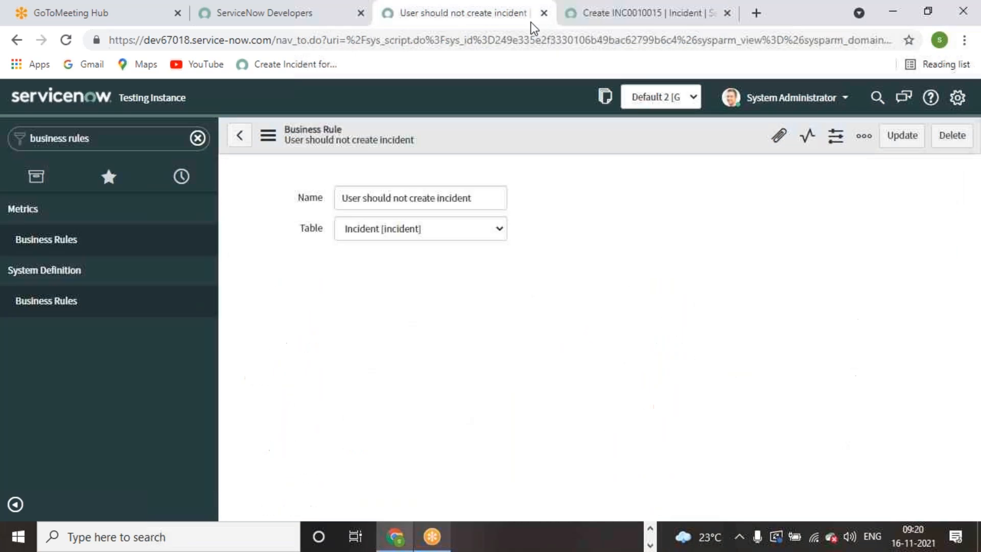
Add the line "Category is Enquiry/Help and Assignment group is Help Desk" to the business rule's message and save the rule.
{"action": "scroll", "coordinate": [620, 322], "scroll_direction": "down", "scroll_amount": 8}
{"action": "left_click", "coordinate": [731, 244]}
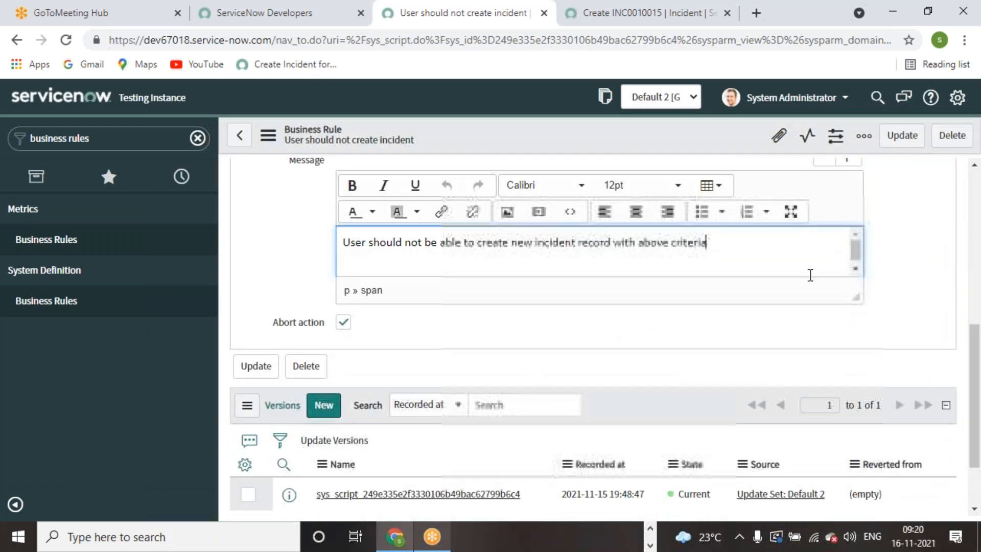
{"action": "key", "text": "Return"}
{"action": "type", "text": "Category"}
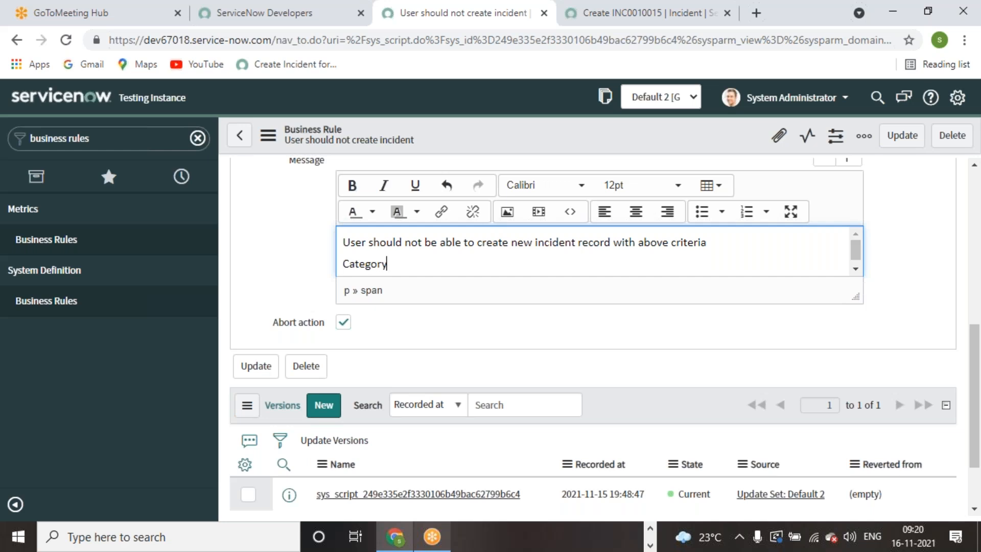
{"action": "type", "text": " o"}
{"action": "key", "text": "BackSpace"}
{"action": "type", "text": "is Enquiry/Help"}
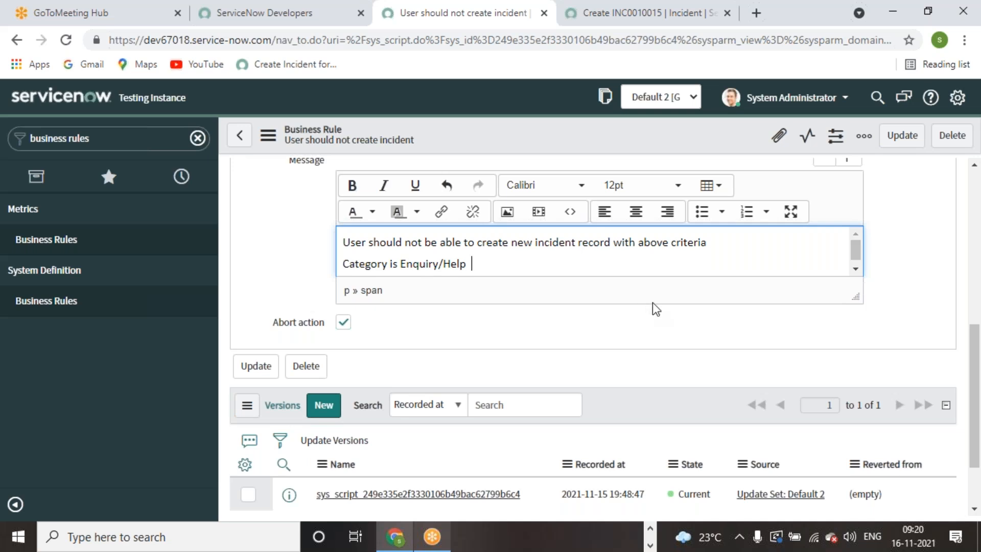
{"action": "type", "text": "  and"}
{"action": "type", "text": "Assignme"}
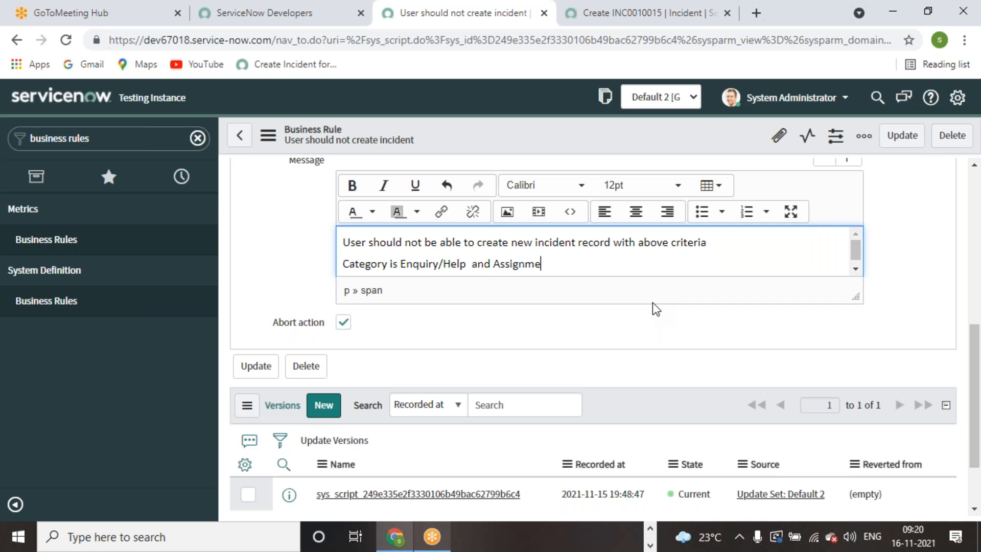
{"action": "type", "text": "nt group is Help"}
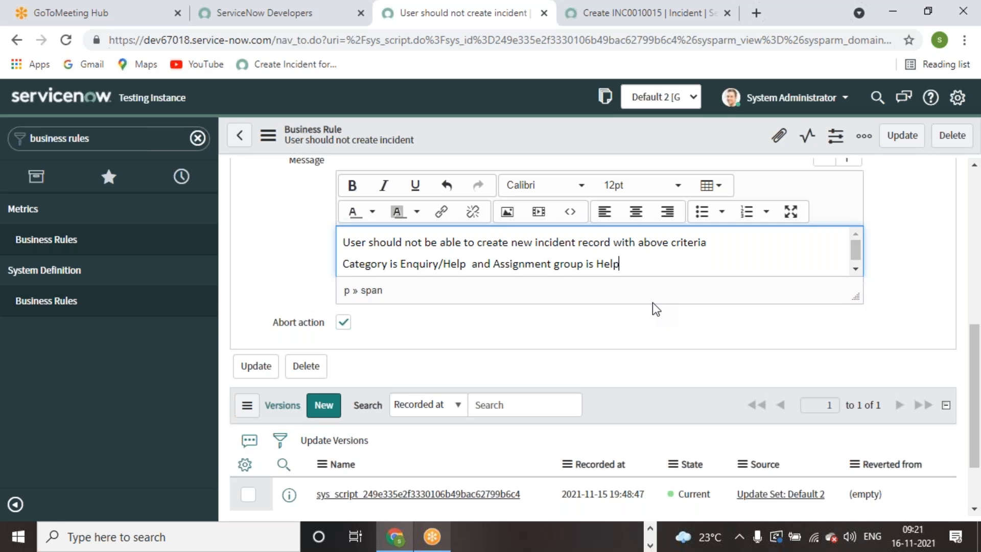
{"action": "type", "text": " Desk"}
{"action": "right_click", "coordinate": [636, 134]}
{"action": "left_click", "coordinate": [655, 144]}
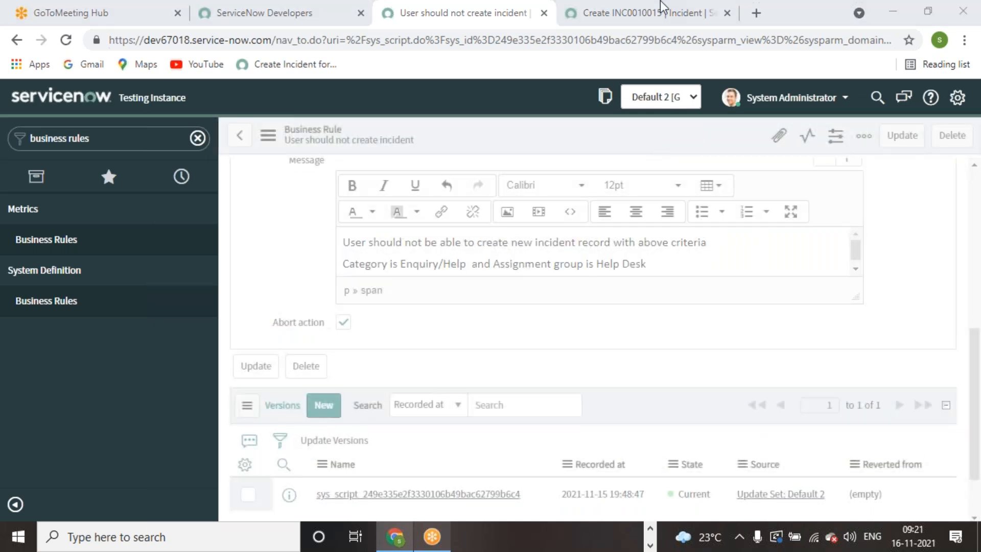
Open a new incident form, fill in the caller from the user list and choose the suggested short description "Request for a Blackberry".
{"action": "left_click", "coordinate": [617, 17]}
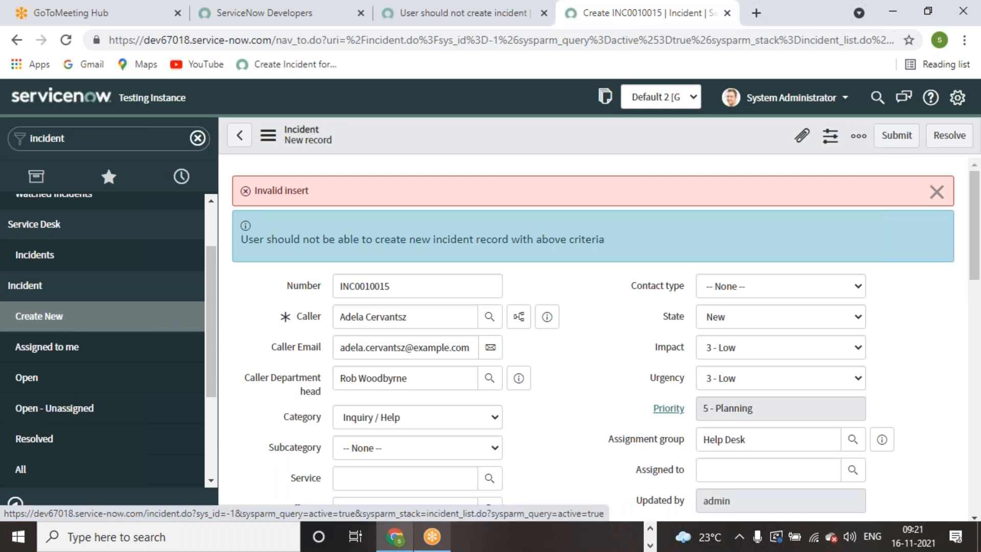
{"action": "left_click", "coordinate": [185, 314]}
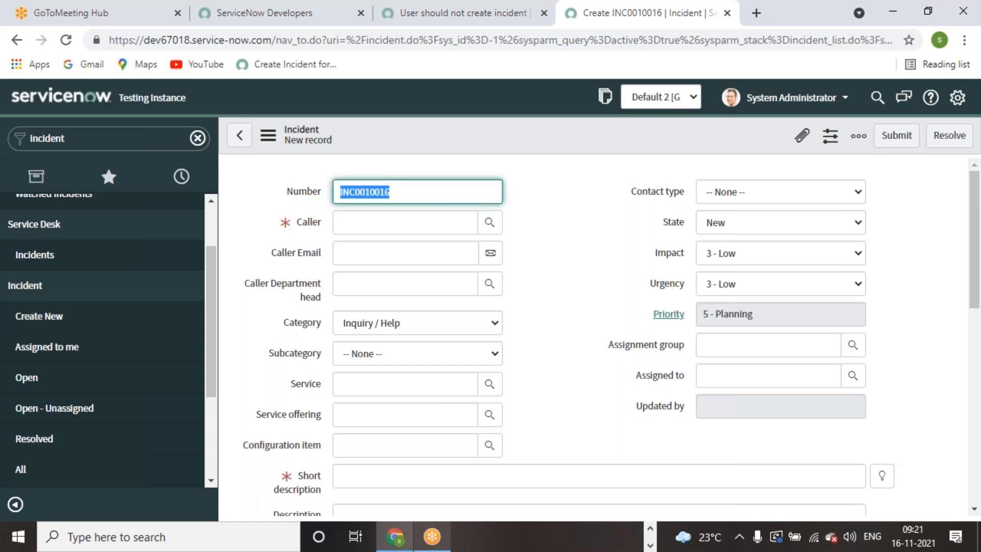
{"action": "left_click", "coordinate": [489, 223]}
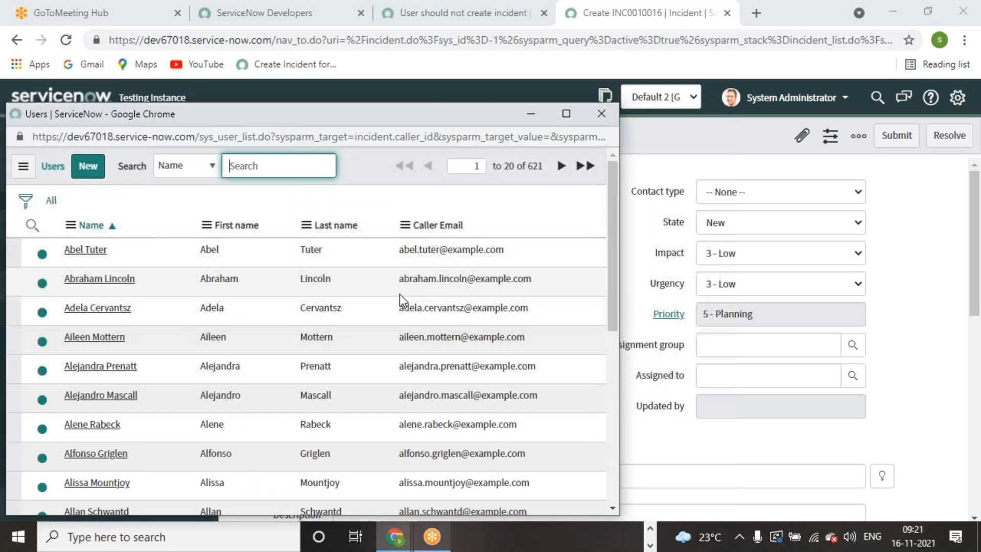
{"action": "left_click", "coordinate": [120, 308]}
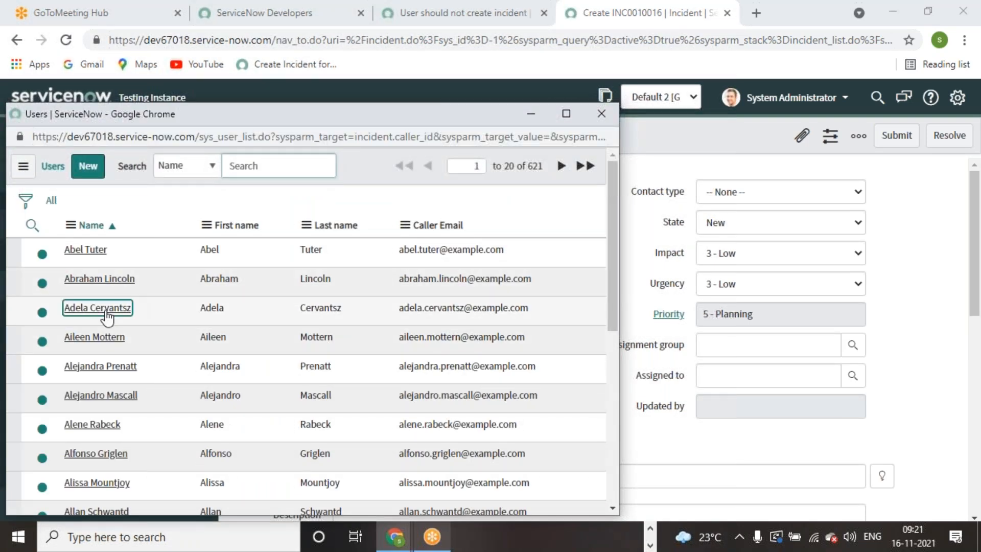
{"action": "left_click", "coordinate": [882, 475]}
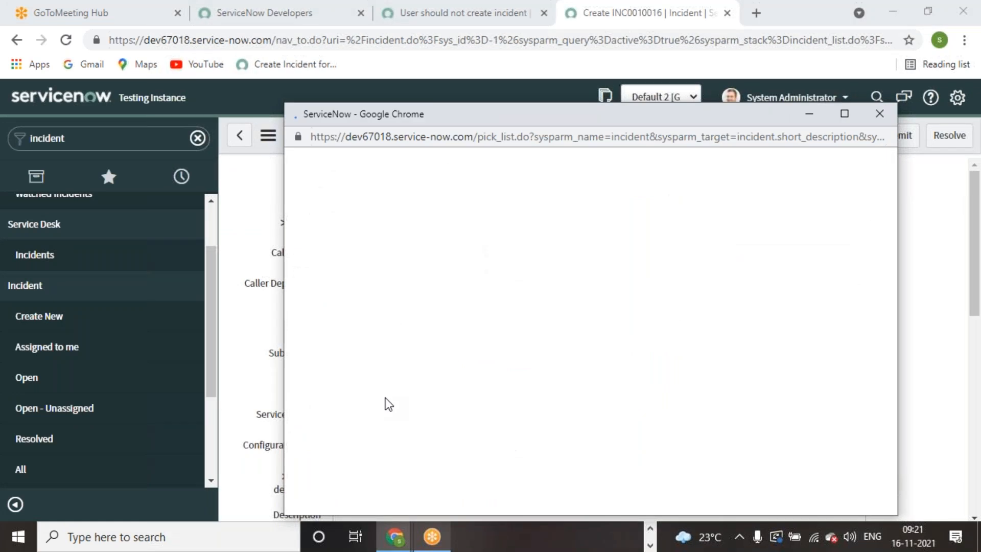
{"action": "left_click", "coordinate": [375, 341]}
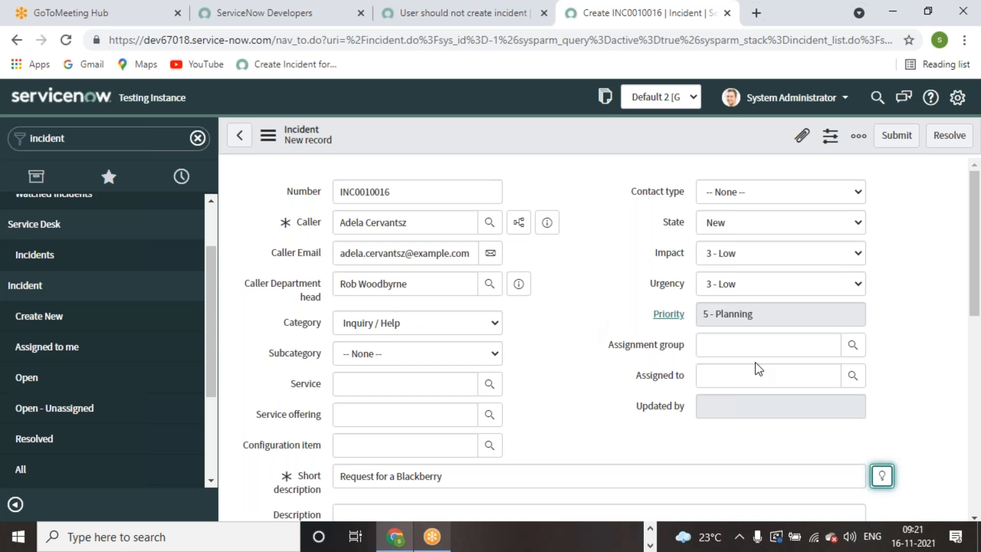
Set the new incident's assignment group to Help Desk and try to save the record.
{"action": "left_click", "coordinate": [915, 324]}
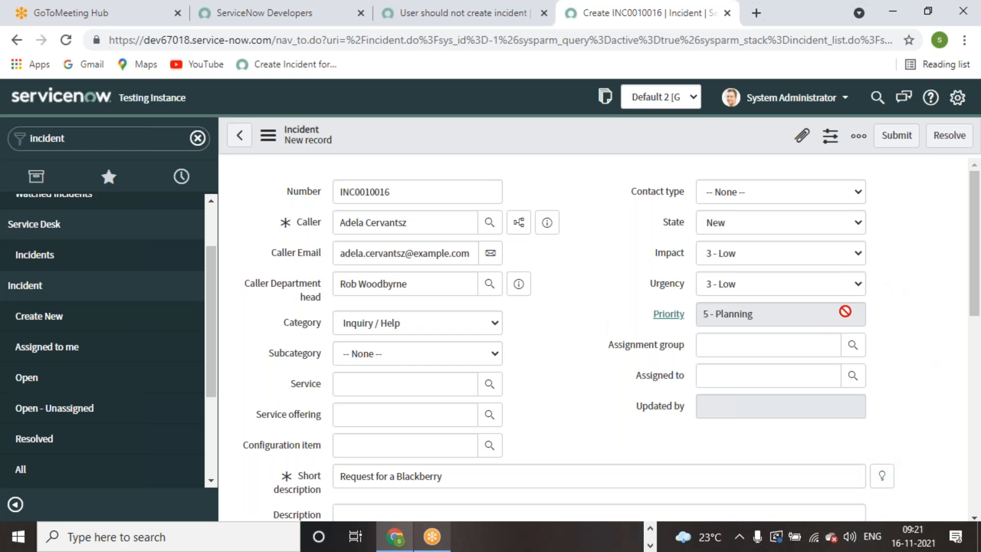
{"action": "left_click", "coordinate": [817, 343]}
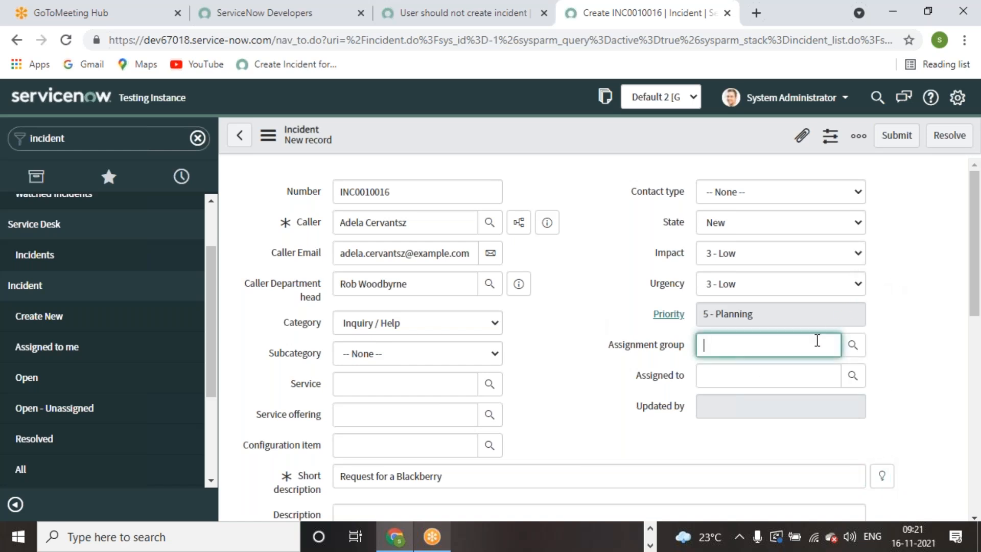
{"action": "type", "text": "hel"}
{"action": "left_click", "coordinate": [728, 381]}
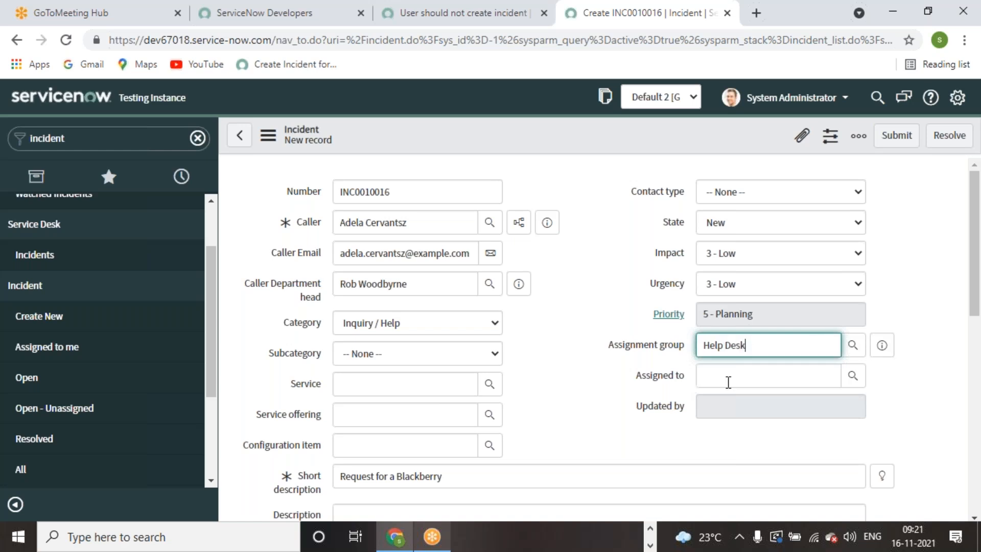
{"action": "right_click", "coordinate": [590, 140]}
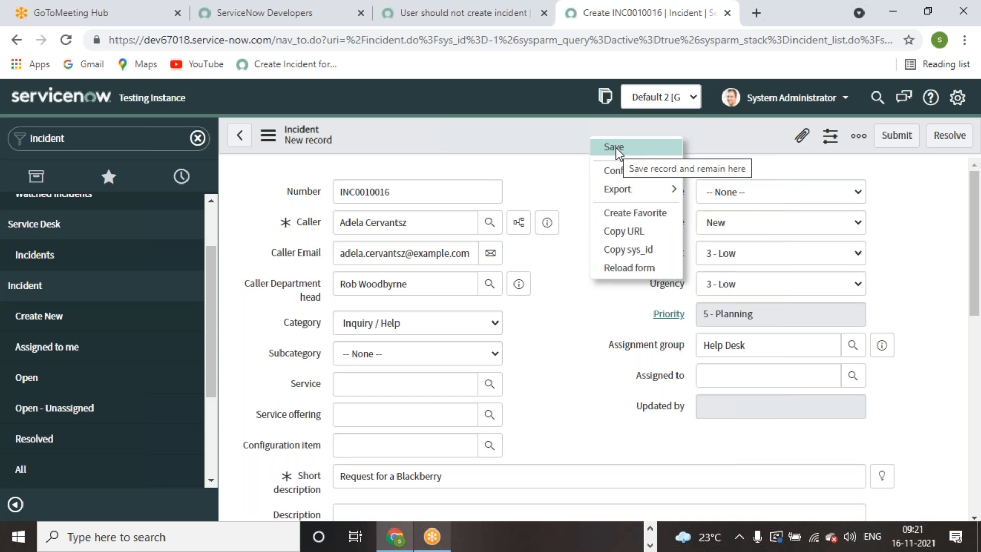
{"action": "left_click", "coordinate": [615, 148]}
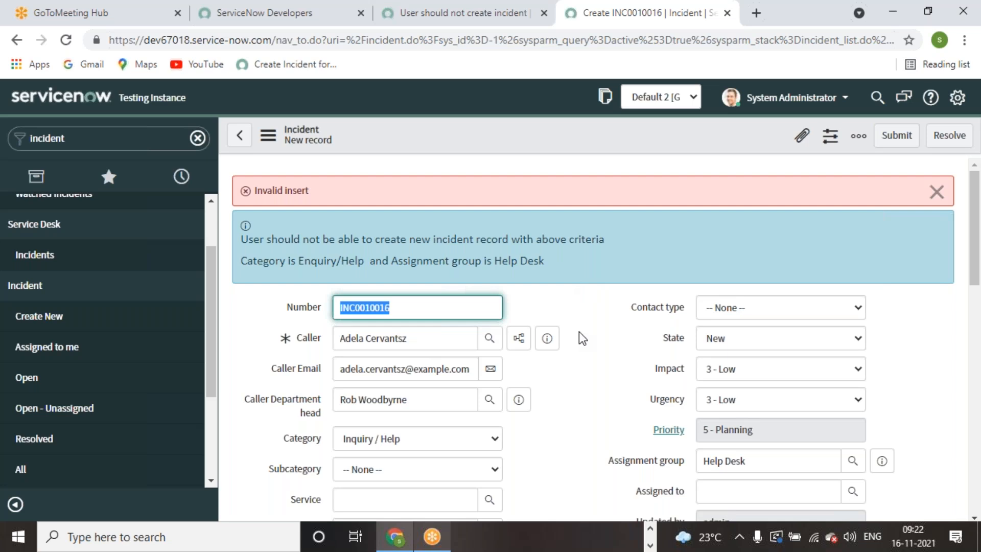
Review the business rule's run conditions, message and abort action.
{"action": "left_click", "coordinate": [475, 14]}
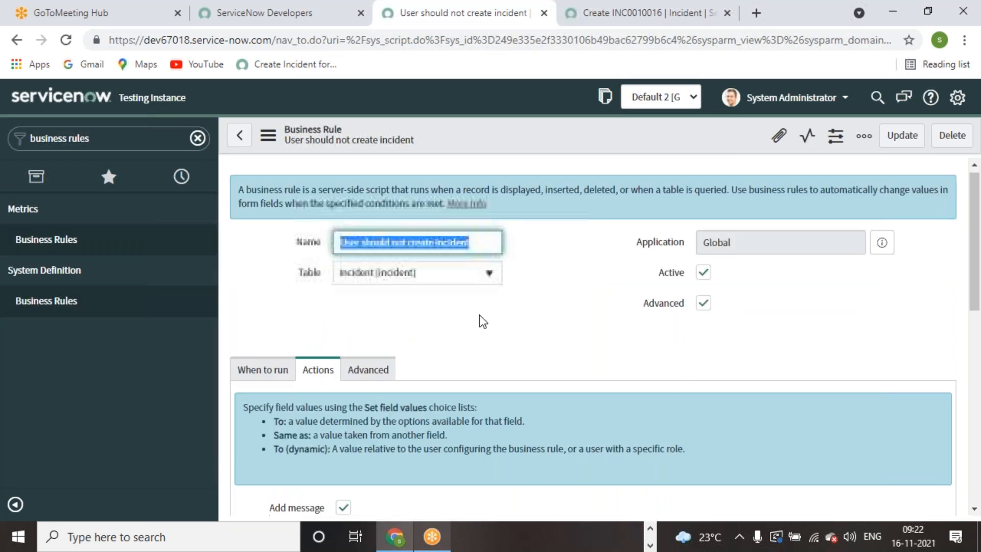
{"action": "scroll", "coordinate": [480, 320], "scroll_direction": "down", "scroll_amount": 6}
{"action": "scroll", "coordinate": [348, 255], "scroll_direction": "up", "scroll_amount": 3}
{"action": "left_click", "coordinate": [263, 225]}
{"action": "scroll", "coordinate": [307, 230], "scroll_direction": "down", "scroll_amount": 4}
{"action": "scroll", "coordinate": [335, 233], "scroll_direction": "up", "scroll_amount": 4}
{"action": "left_click", "coordinate": [334, 225]}
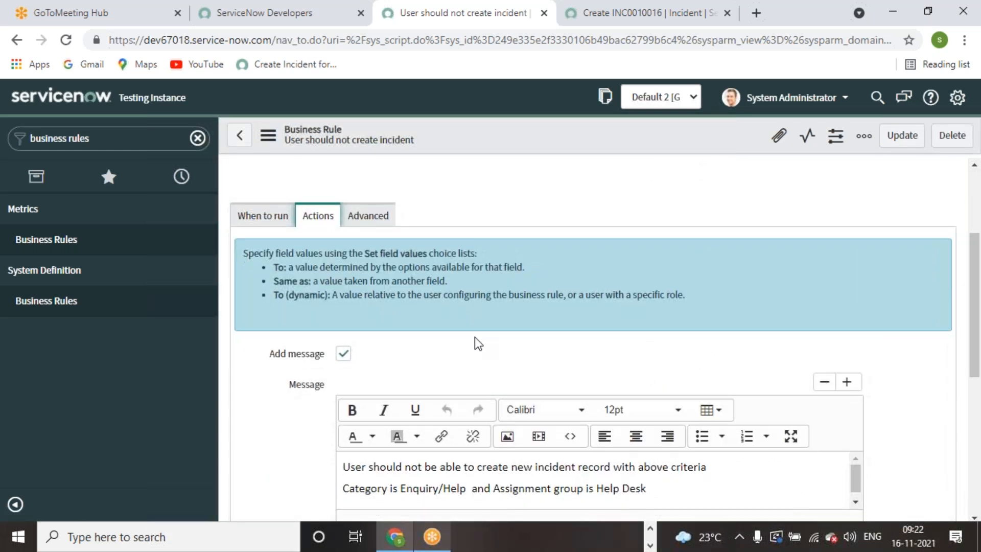
{"action": "scroll", "coordinate": [327, 399], "scroll_direction": "down", "scroll_amount": 5}
{"action": "scroll", "coordinate": [429, 320], "scroll_direction": "up", "scroll_amount": 4}
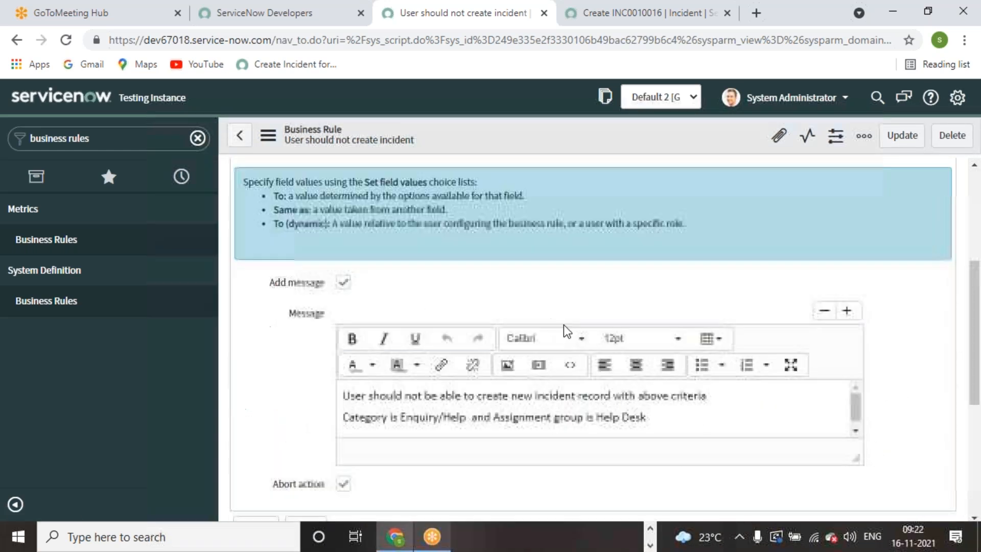
{"action": "scroll", "coordinate": [605, 416], "scroll_direction": "up", "scroll_amount": 4}
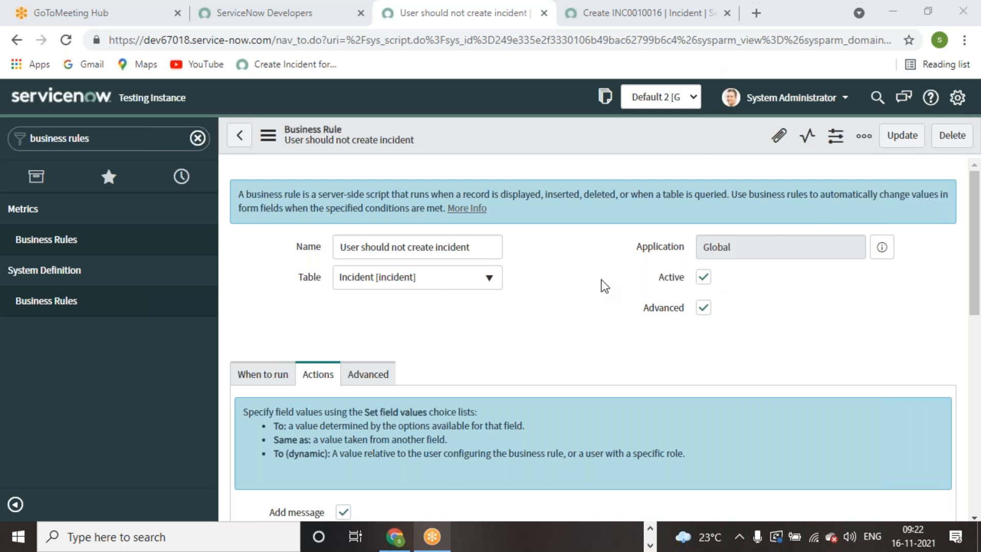
Switch to the Word course book, go to Exercise 4 on before business rules with scripting, and clear the spelling mark on "Message".
{"action": "left_click", "coordinate": [650, 545]}
{"action": "left_click", "coordinate": [627, 537]}
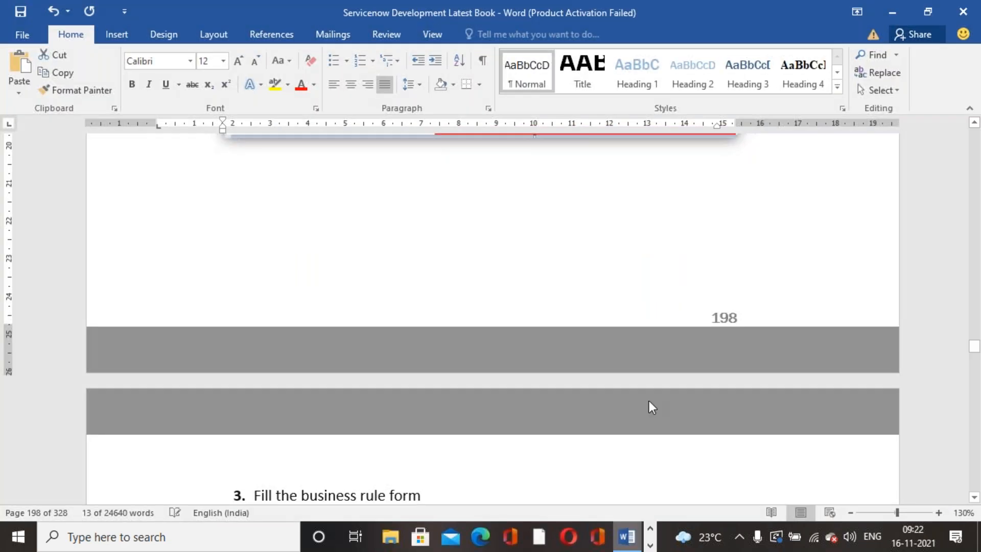
{"action": "left_click", "coordinate": [649, 401]}
{"action": "scroll", "coordinate": [648, 400], "scroll_direction": "down", "scroll_amount": 20}
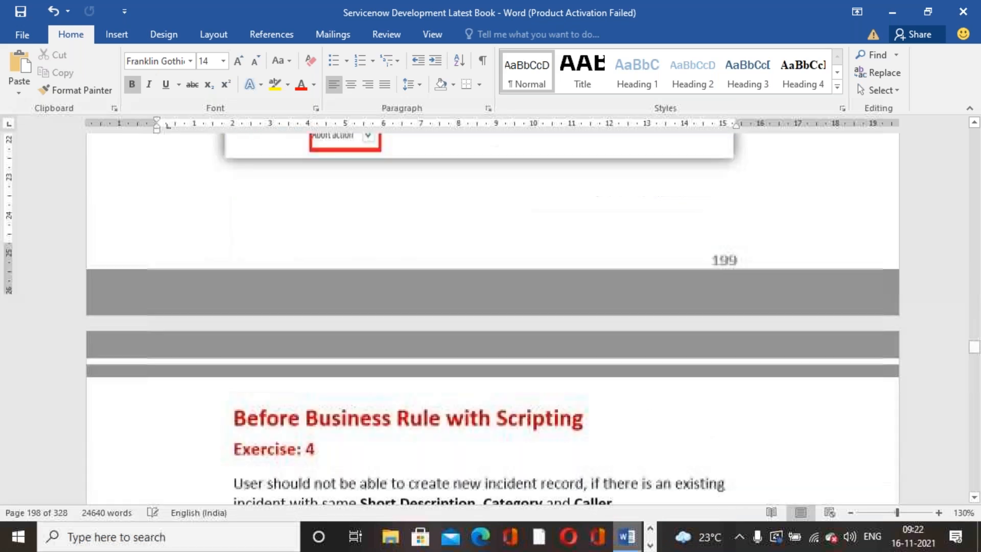
{"action": "scroll", "coordinate": [649, 401], "scroll_direction": "down", "scroll_amount": 4}
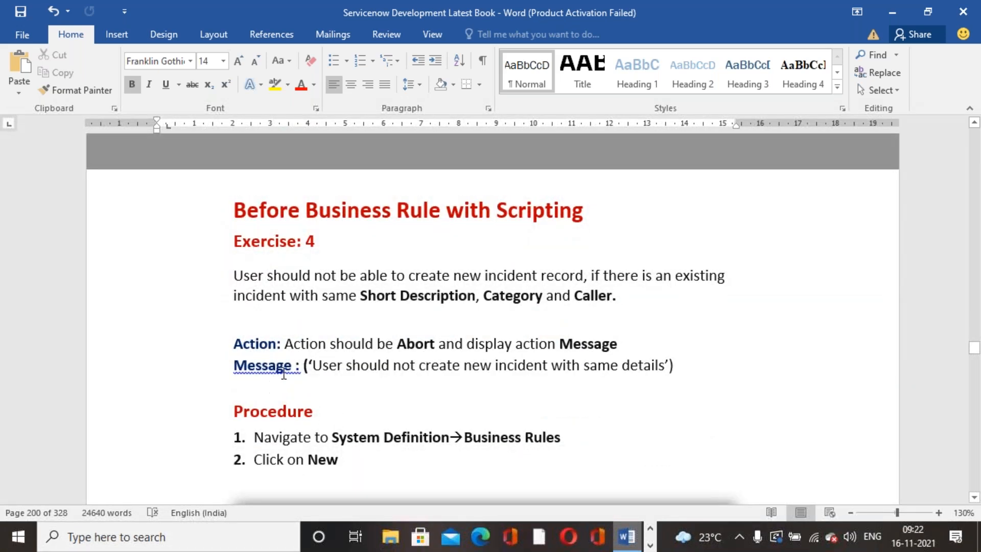
{"action": "right_click", "coordinate": [285, 366]}
{"action": "left_click", "coordinate": [335, 405]}
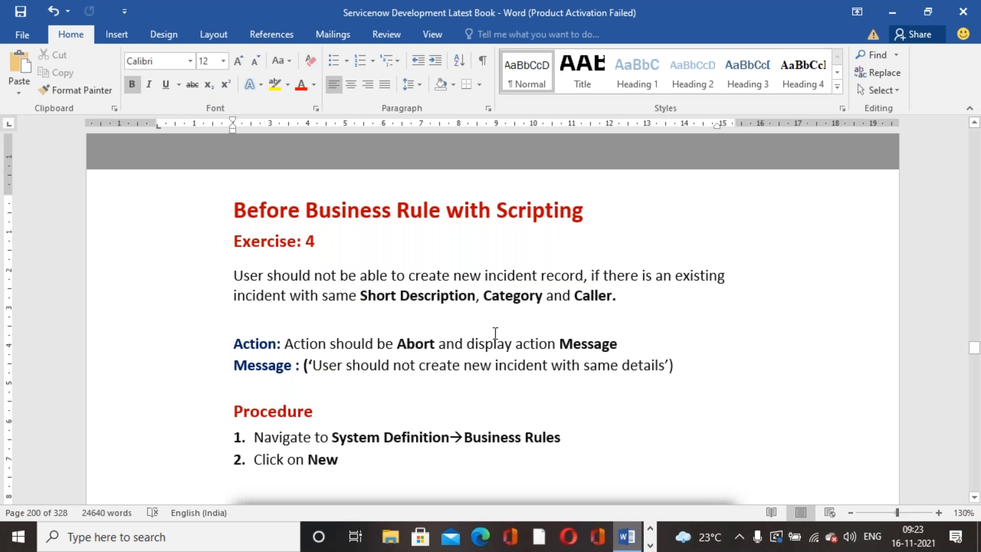
Read Exercise 4's matching-field criteria and the message required when the action is aborted.
{"action": "left_click_drag", "start_coordinate": [361, 295], "coordinate": [475, 297]}
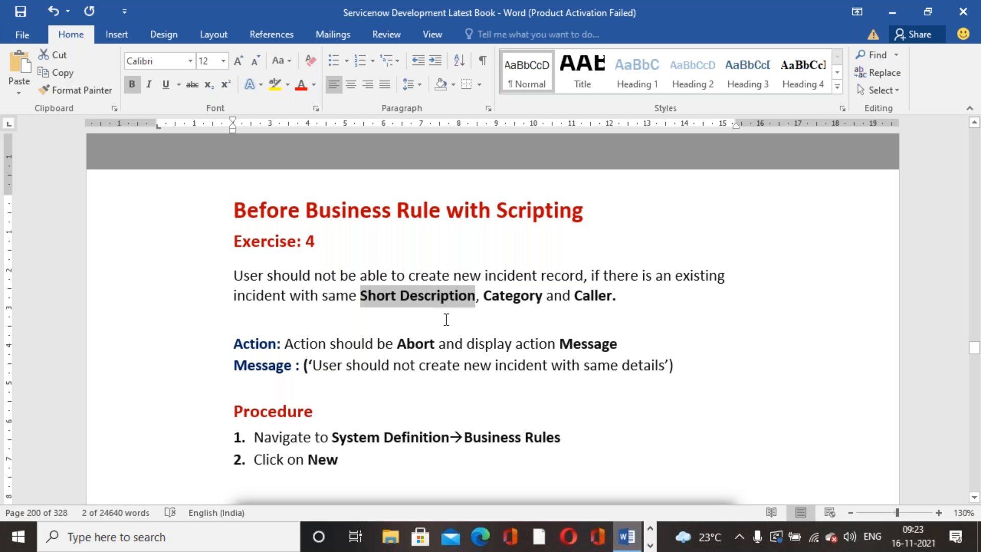
{"action": "left_click", "coordinate": [715, 358]}
{"action": "scroll", "coordinate": [716, 359], "scroll_direction": "down", "scroll_amount": 3}
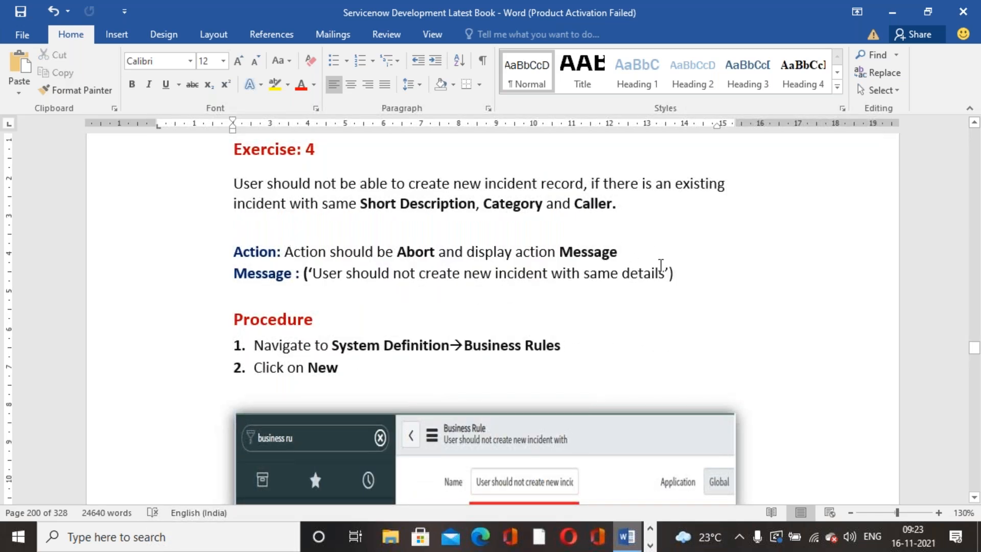
{"action": "left_click_drag", "start_coordinate": [313, 276], "coordinate": [656, 284]}
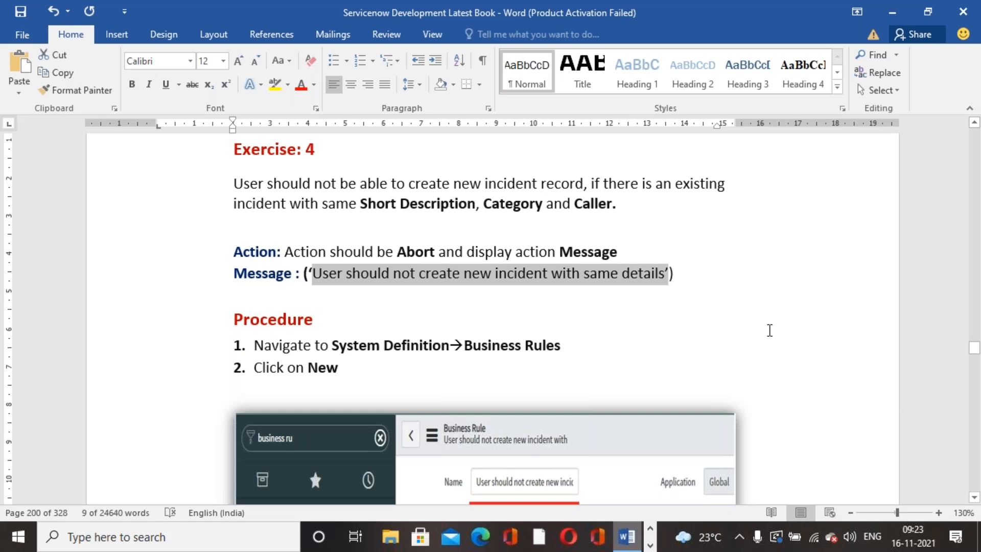
{"action": "left_click", "coordinate": [770, 330]}
Switch back to ServiceNow in Chrome, open a new incident form and fill in the caller from the user list.
{"action": "left_click", "coordinate": [651, 546]}
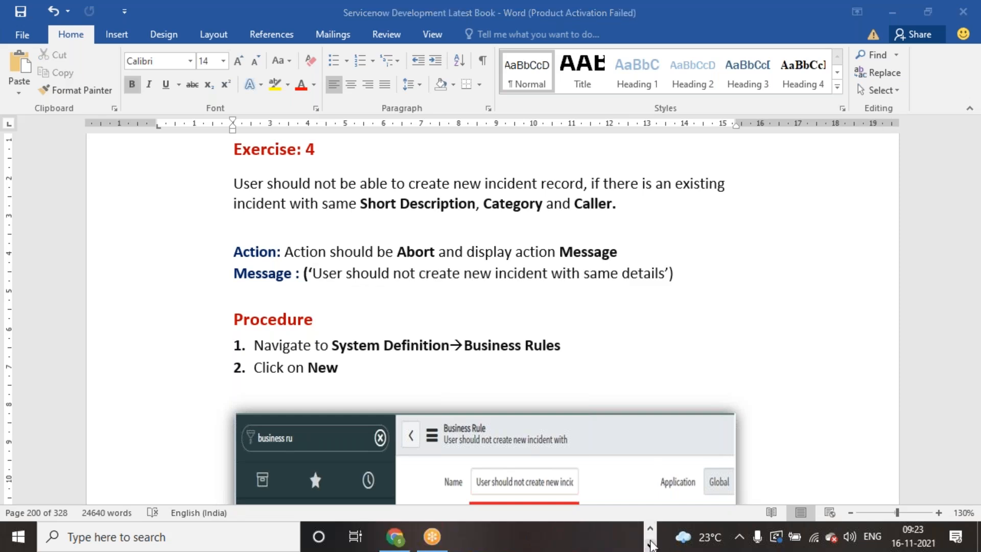
{"action": "left_click", "coordinate": [395, 537]}
{"action": "left_click", "coordinate": [103, 138]}
{"action": "type", "text": "Inciden"}
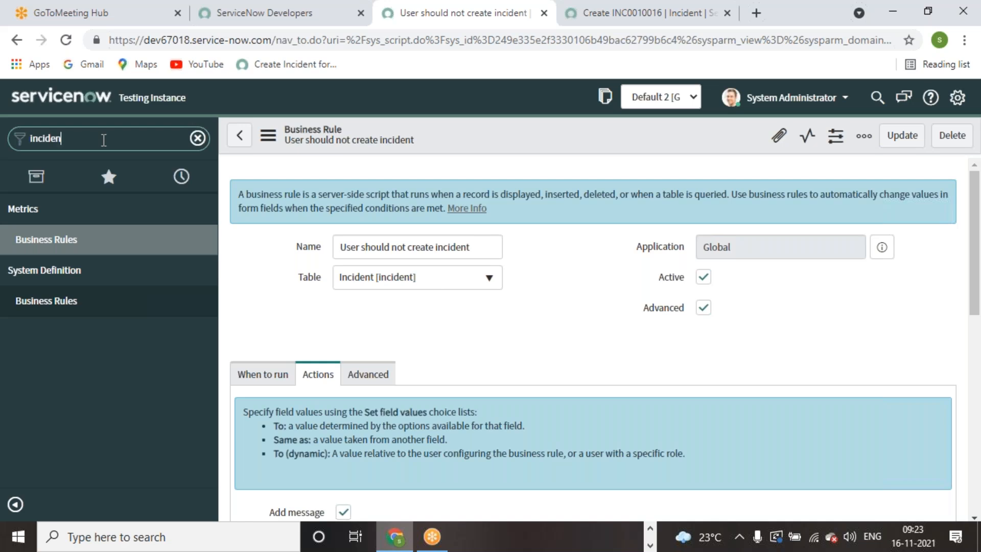
{"action": "type", "text": "t"}
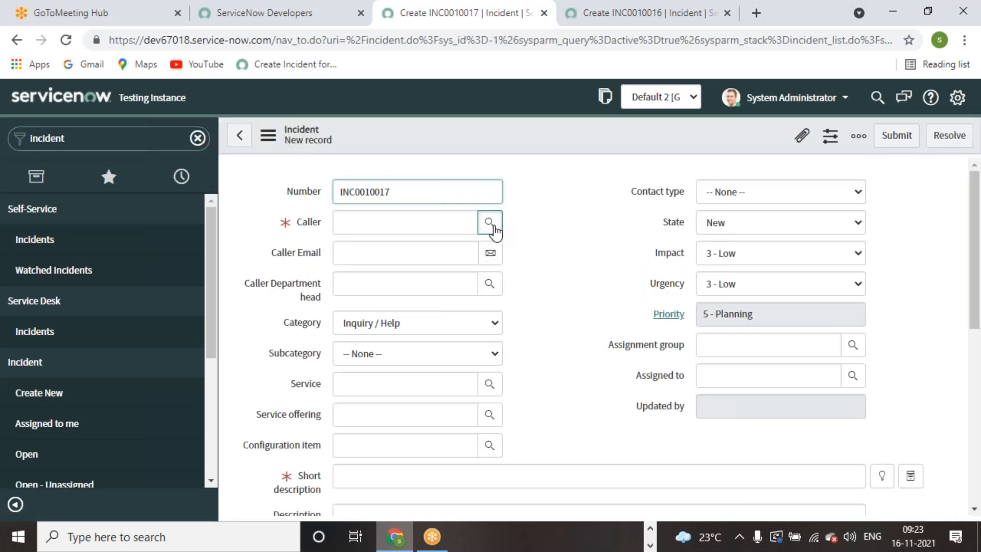
{"action": "left_click", "coordinate": [489, 223]}
{"action": "left_click", "coordinate": [102, 313]}
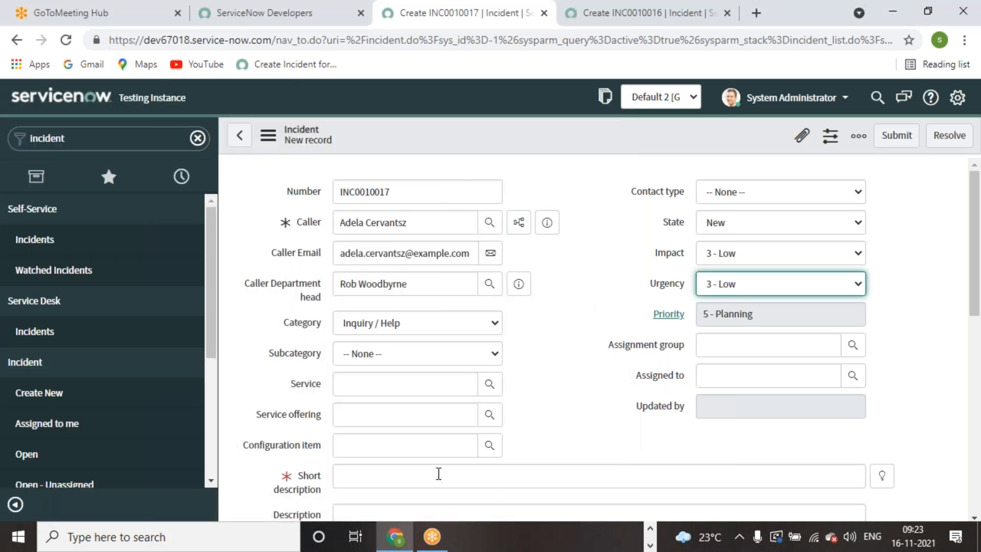
Set the incident's short description to "VPN Critical Issue" and its category to Network, and save the record.
{"action": "left_click", "coordinate": [439, 476]}
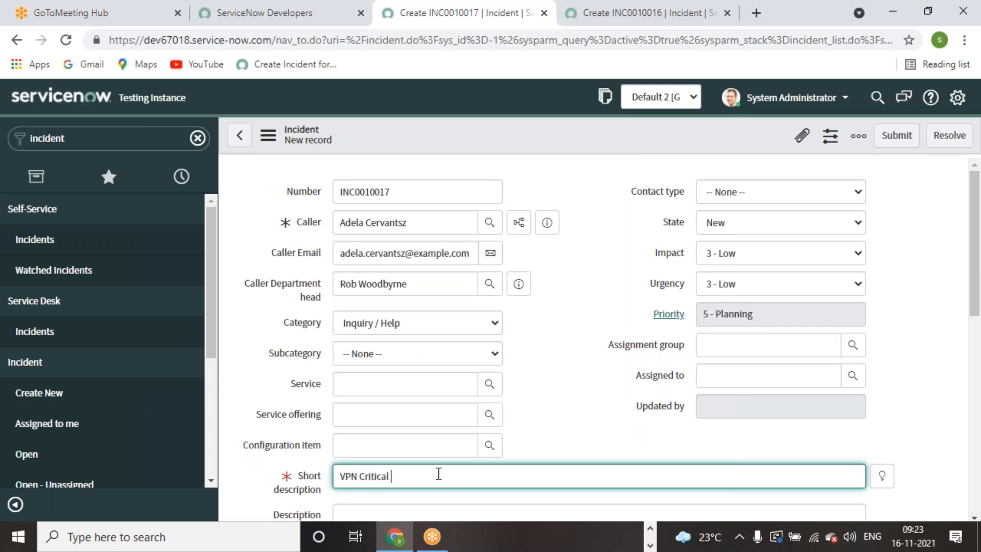
{"action": "left_click", "coordinate": [556, 329]}
{"action": "left_click", "coordinate": [482, 325]}
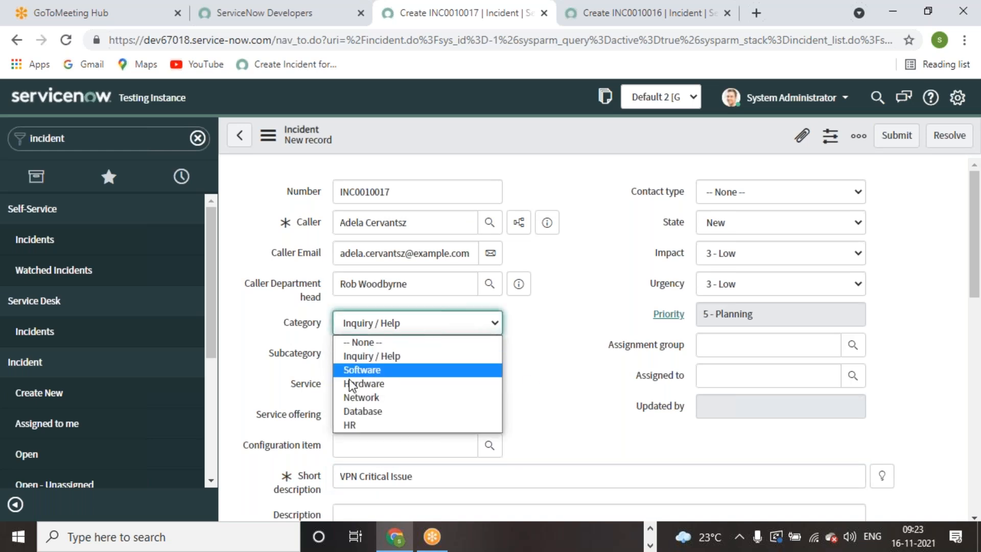
{"action": "left_click", "coordinate": [366, 397]}
{"action": "left_click", "coordinate": [595, 381]}
{"action": "right_click", "coordinate": [577, 128]}
{"action": "left_click", "coordinate": [611, 142]}
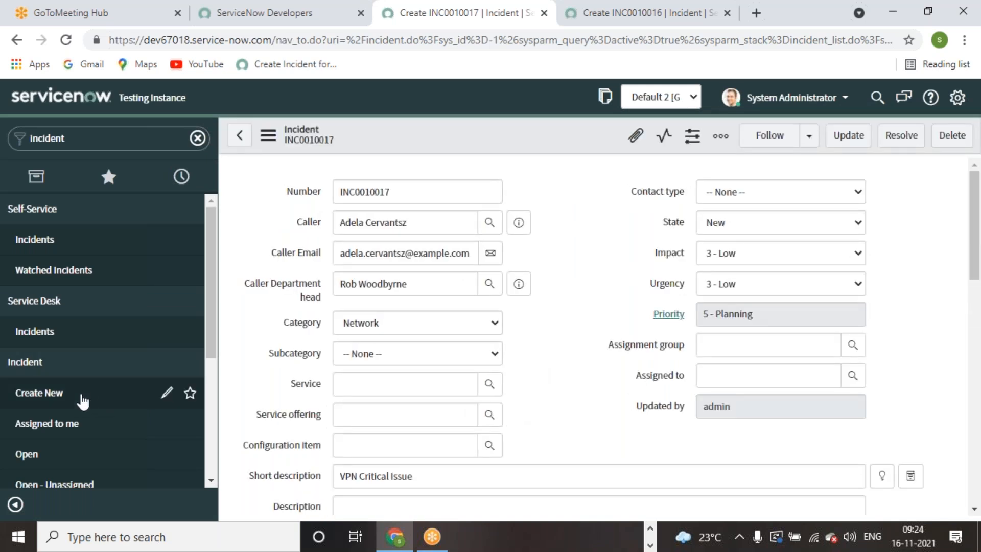
Open another new incident form and fill in the same caller as the previous incident.
{"action": "left_click", "coordinate": [39, 393]}
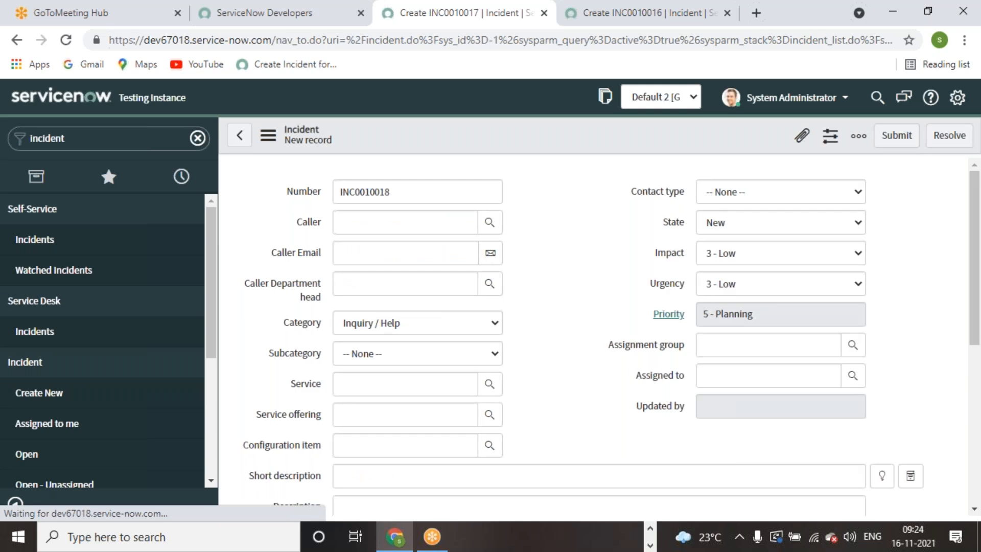
{"action": "left_click", "coordinate": [390, 220]}
{"action": "type", "text": "adel"}
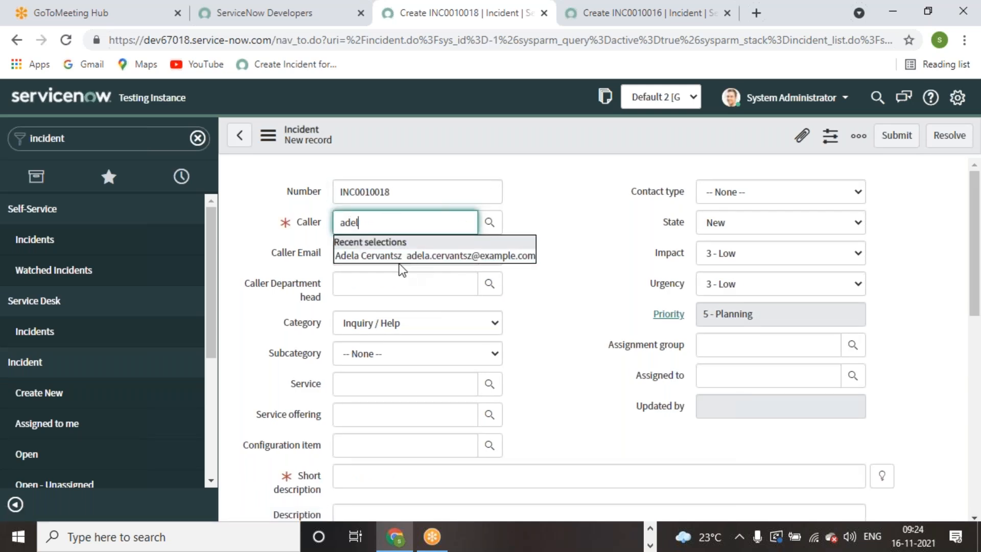
{"action": "left_click", "coordinate": [401, 260]}
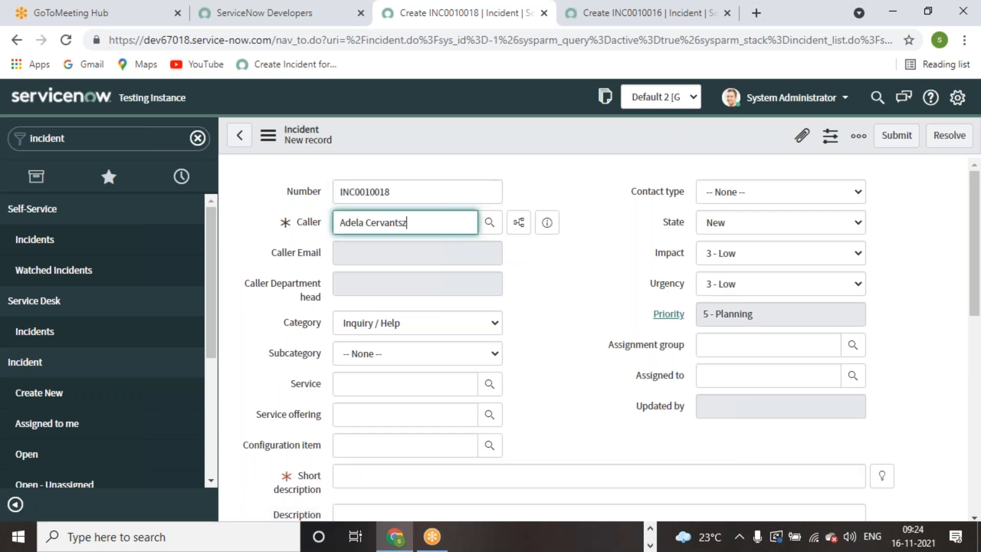
Set the short description to "VPN Critical Issue" and the category to Network, submit the incident, and look through the incident list.
{"action": "left_click", "coordinate": [504, 476]}
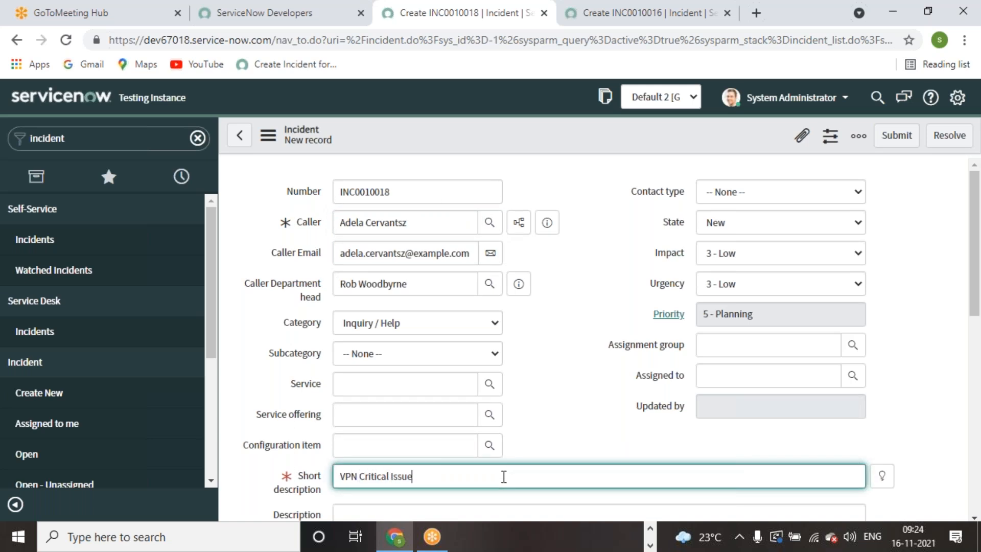
{"action": "left_click", "coordinate": [493, 322]}
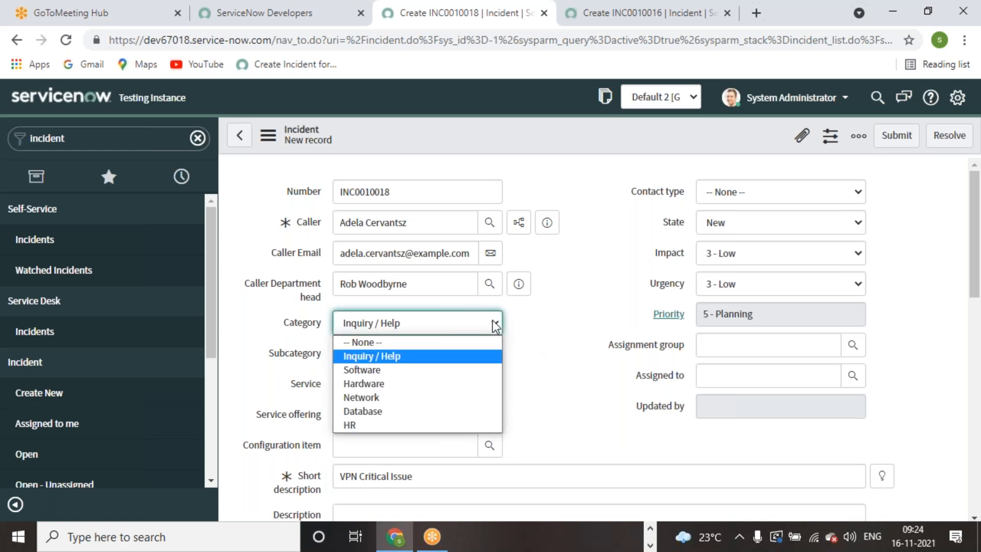
{"action": "left_click", "coordinate": [413, 398]}
{"action": "left_click", "coordinate": [897, 135]}
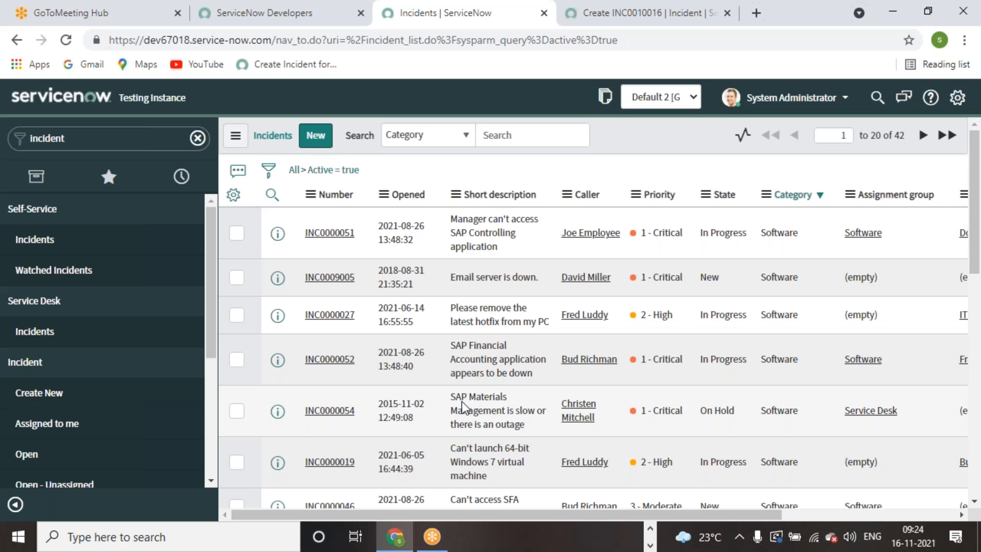
{"action": "scroll", "coordinate": [526, 311], "scroll_direction": "down", "scroll_amount": 8}
{"action": "scroll", "coordinate": [526, 311], "scroll_direction": "up", "scroll_amount": 4}
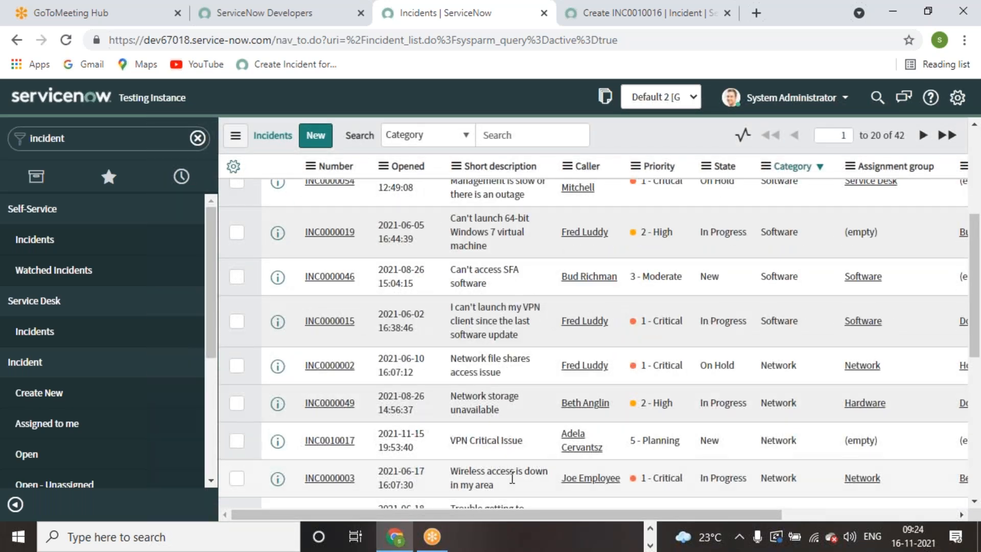
Switch to the Word course book and go to the Exercise 4 screenshot of the business rule script.
{"action": "left_click", "coordinate": [650, 545]}
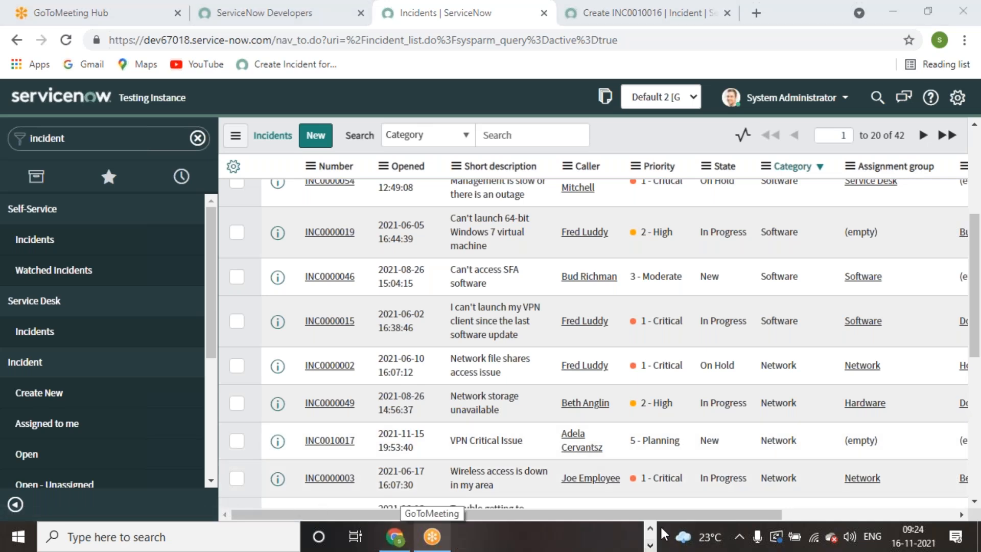
{"action": "left_click", "coordinate": [652, 528]}
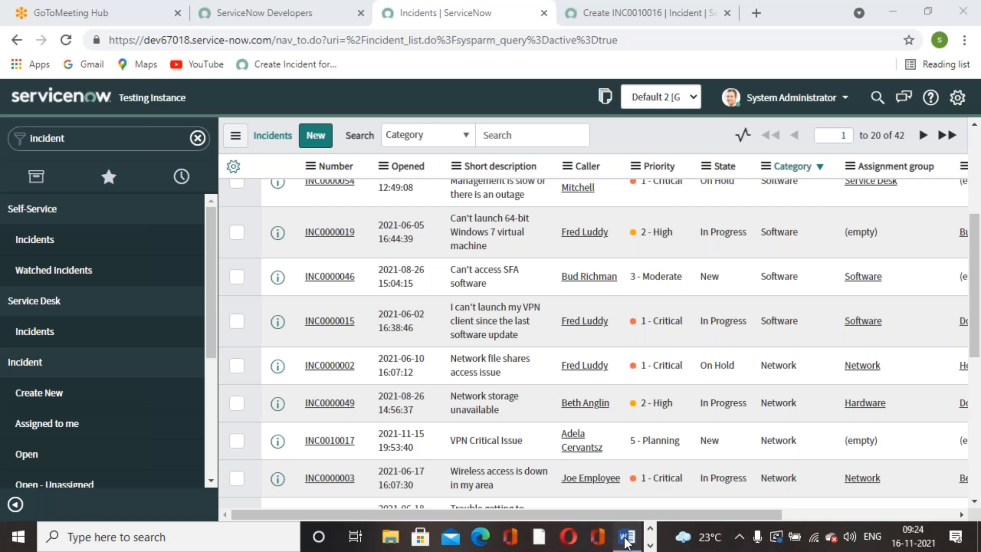
{"action": "left_click", "coordinate": [627, 537]}
{"action": "scroll", "coordinate": [644, 446], "scroll_direction": "down", "scroll_amount": 20}
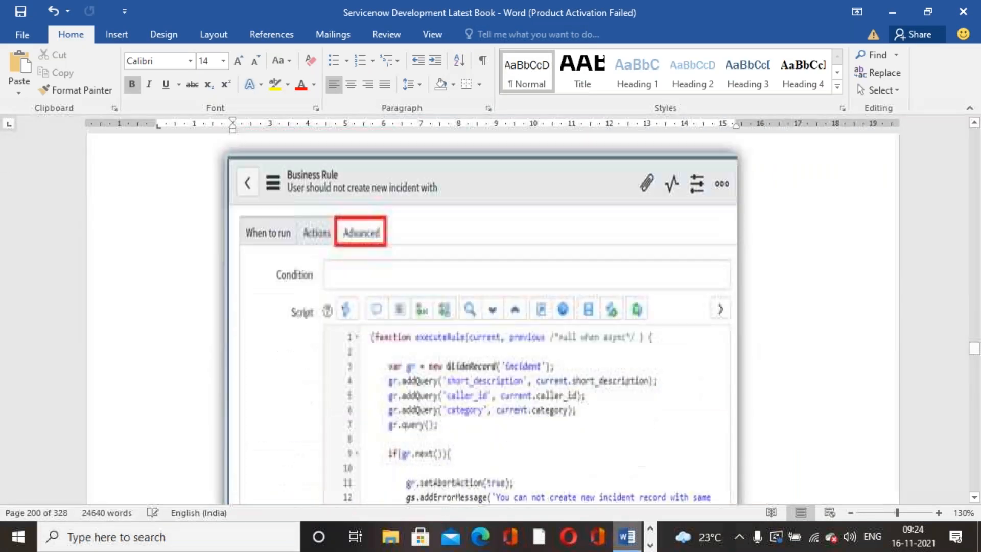
{"action": "scroll", "coordinate": [491, 307], "scroll_direction": "up", "scroll_amount": 3}
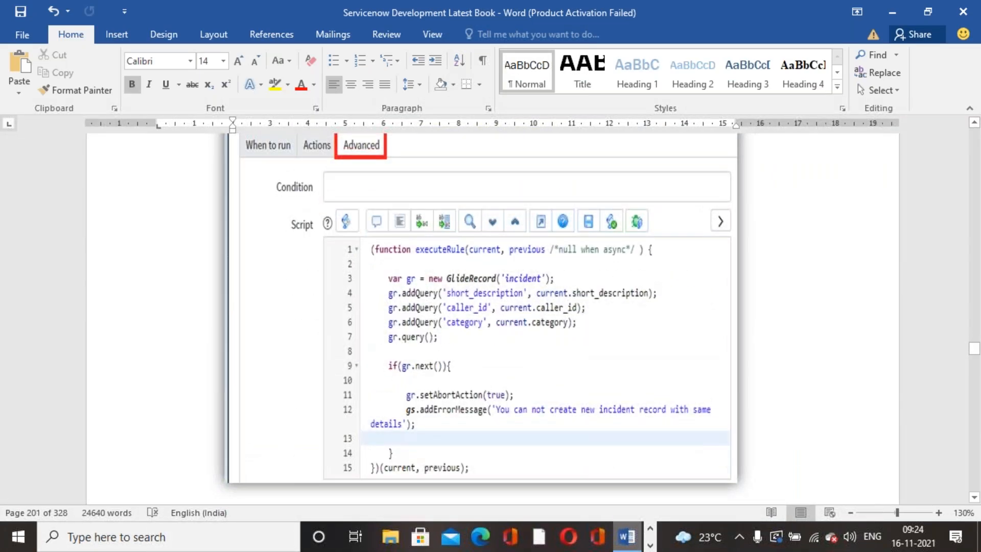
{"action": "scroll", "coordinate": [628, 439], "scroll_direction": "up", "scroll_amount": 2}
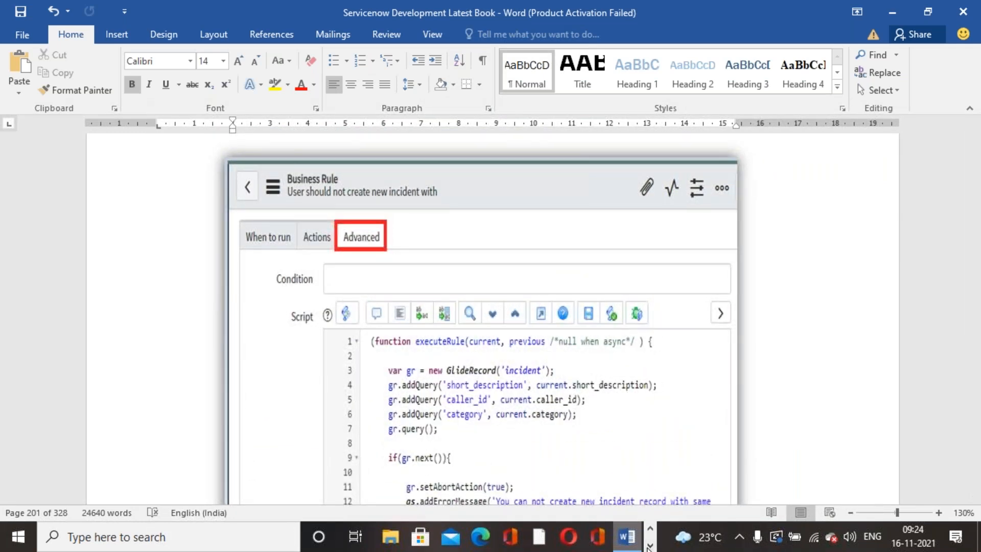
Return briefly to Chrome, reopen the Word book, and read the GlideRecord script that aborts duplicate incidents.
{"action": "left_click", "coordinate": [650, 545]}
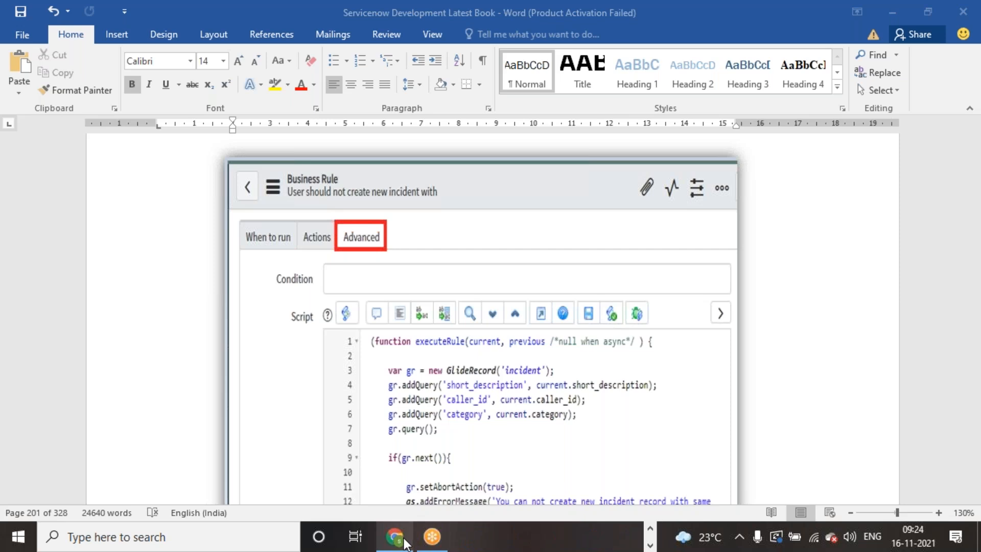
{"action": "left_click", "coordinate": [395, 536]}
{"action": "left_click", "coordinate": [650, 544]}
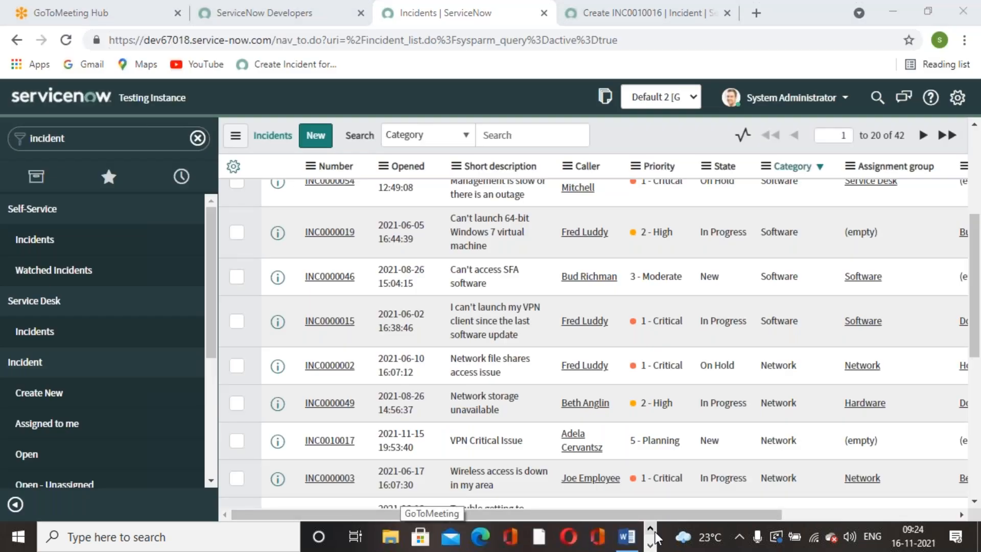
{"action": "left_click", "coordinate": [627, 536]}
{"action": "scroll", "coordinate": [627, 347], "scroll_direction": "down", "scroll_amount": 3}
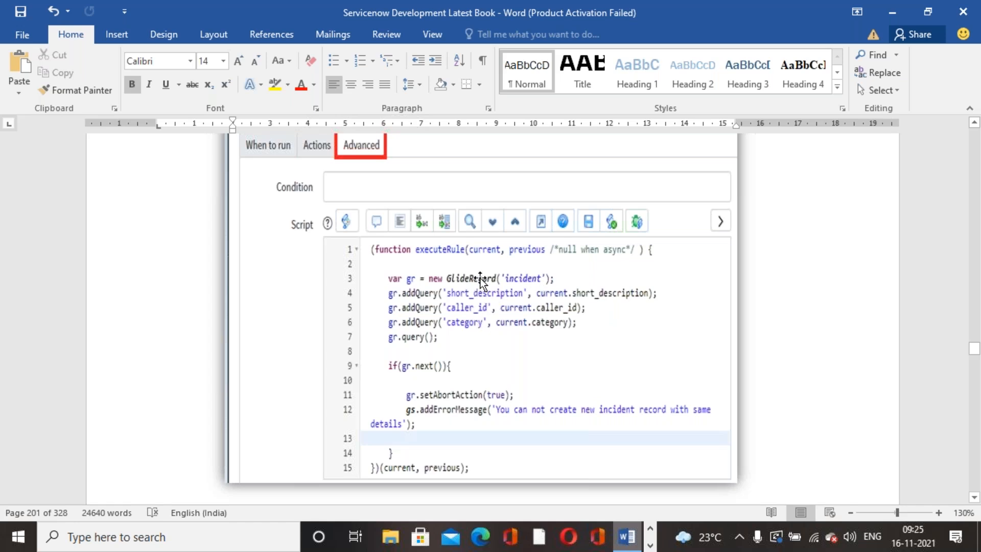
{"action": "left_click", "coordinate": [474, 332]}
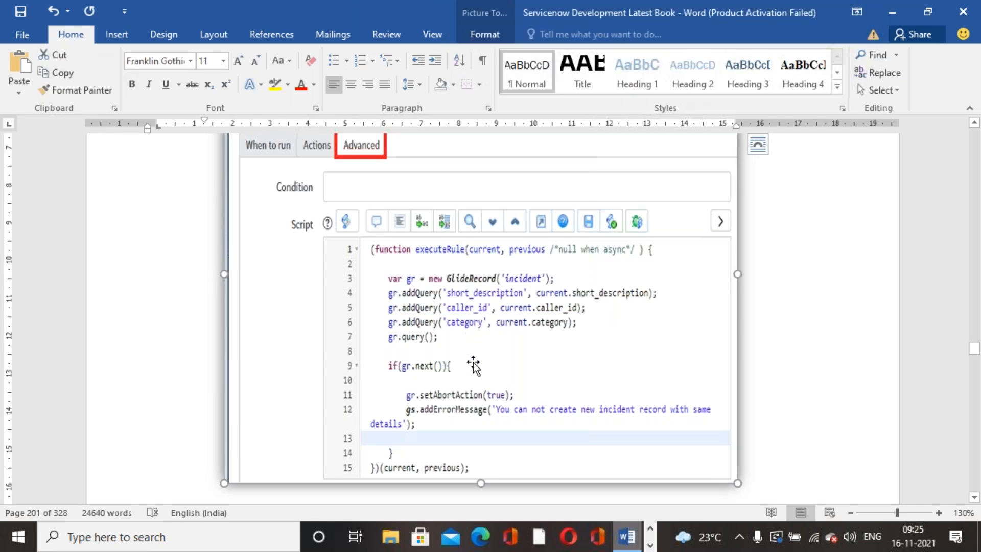
{"action": "scroll", "coordinate": [473, 364], "scroll_direction": "down", "scroll_amount": 1}
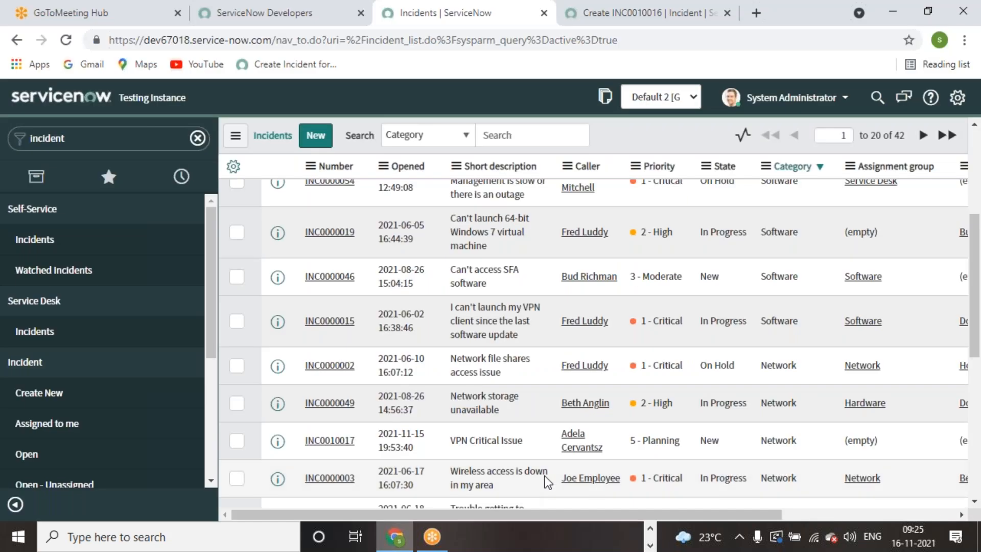
Switch to Chrome, open the Incident table's business rules from an incident form, and start a new business rule.
{"action": "scroll", "coordinate": [519, 489], "scroll_direction": "up", "scroll_amount": 5}
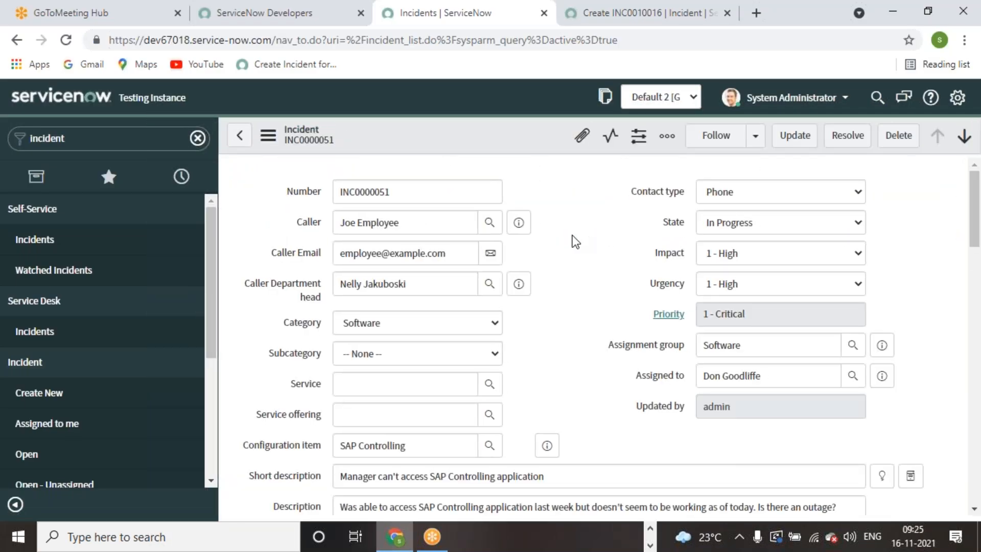
{"action": "right_click", "coordinate": [468, 130]}
{"action": "right_click", "coordinate": [439, 136]}
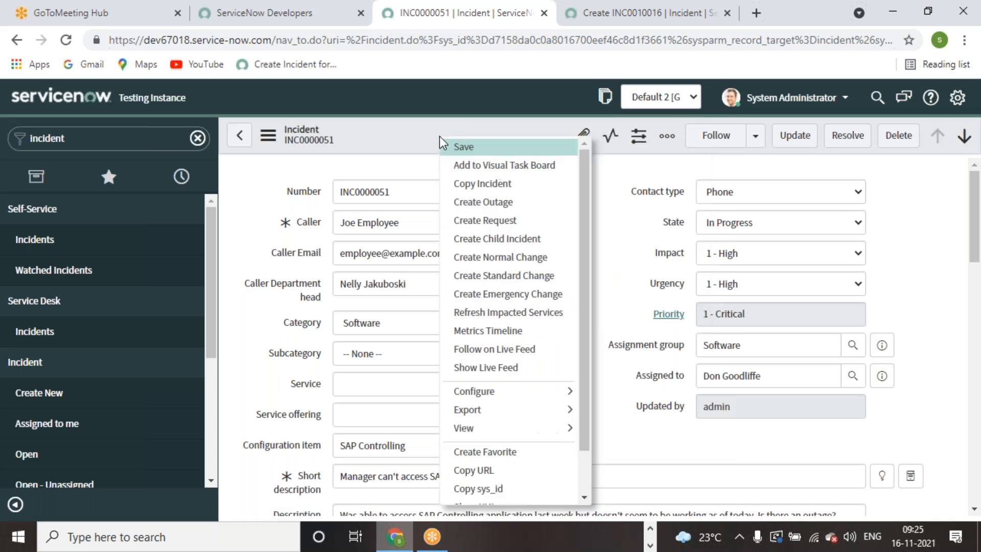
{"action": "mouse_move", "coordinate": [542, 390]}
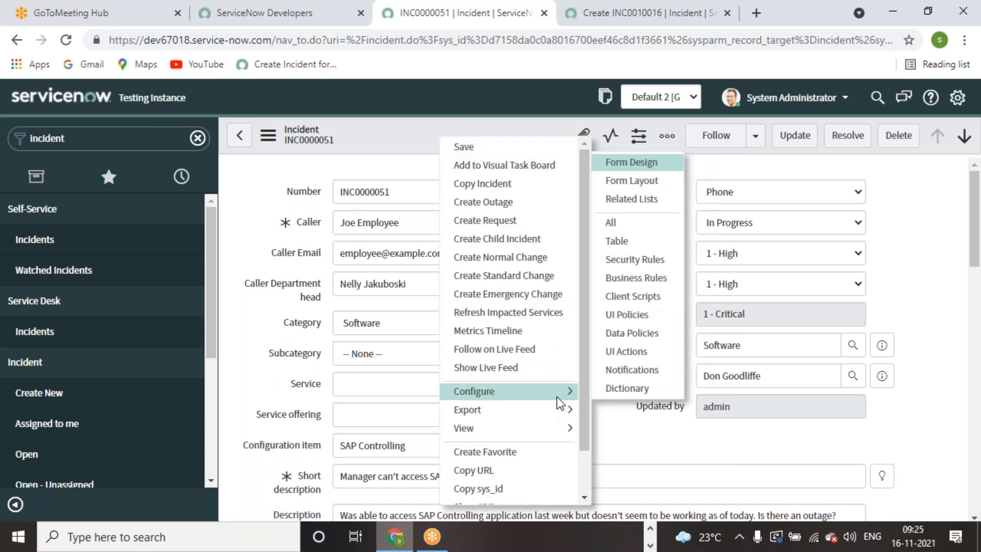
{"action": "left_click", "coordinate": [637, 280]}
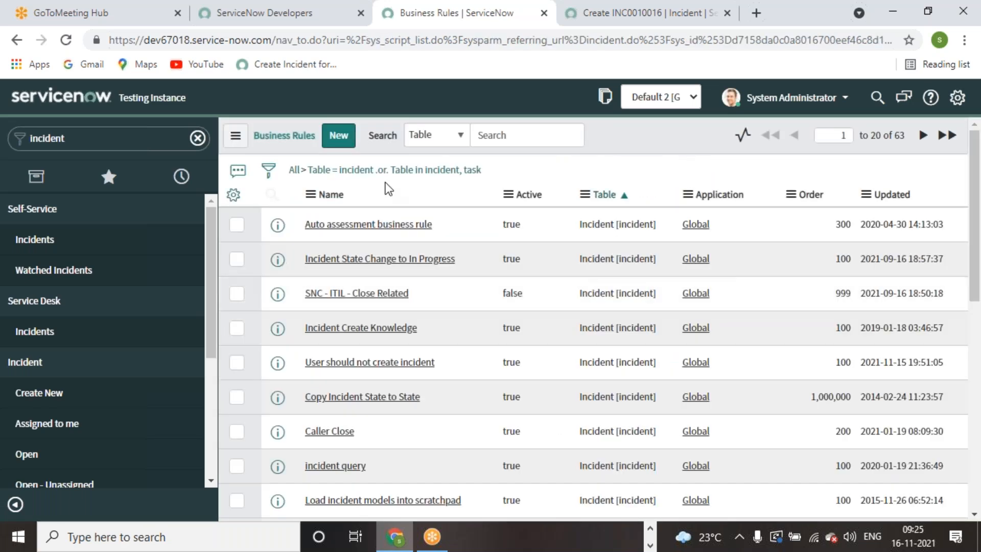
{"action": "left_click", "coordinate": [341, 136]}
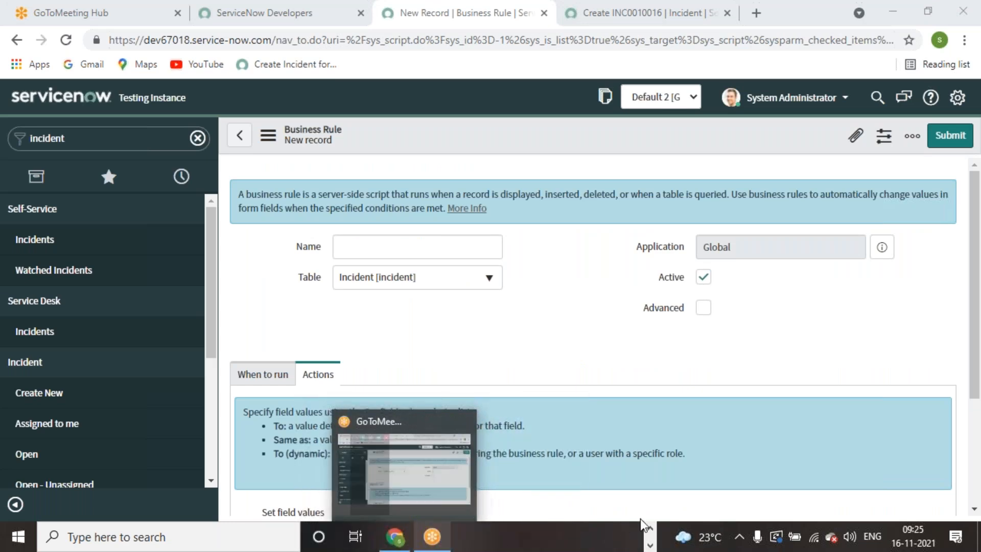
Switch to the Word book and review Exercise 4's business rule form values, script and required message.
{"action": "left_click", "coordinate": [649, 544]}
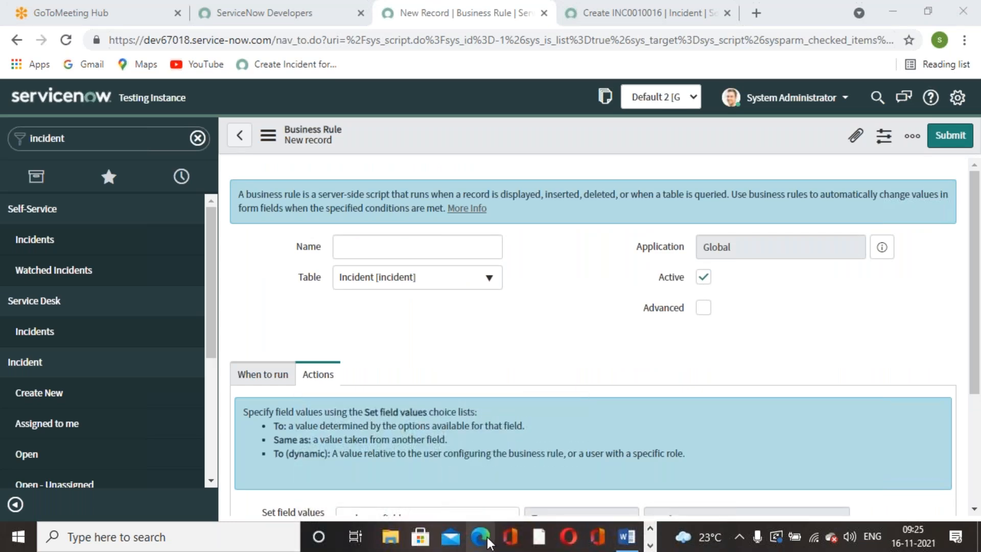
{"action": "left_click", "coordinate": [627, 536]}
{"action": "scroll", "coordinate": [391, 354], "scroll_direction": "up", "scroll_amount": 3}
{"action": "scroll", "coordinate": [322, 339], "scroll_direction": "up", "scroll_amount": 10}
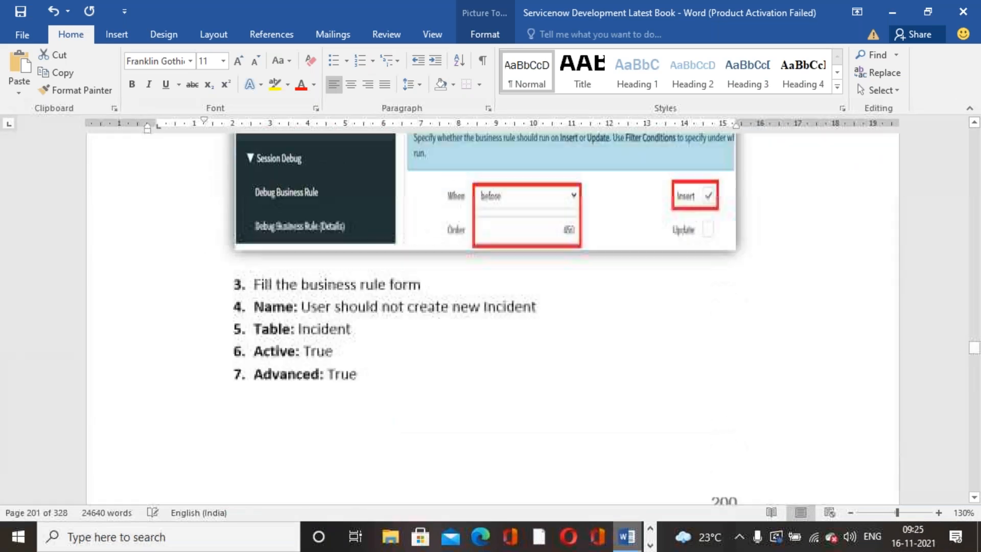
{"action": "left_click_drag", "start_coordinate": [302, 328], "coordinate": [535, 336]}
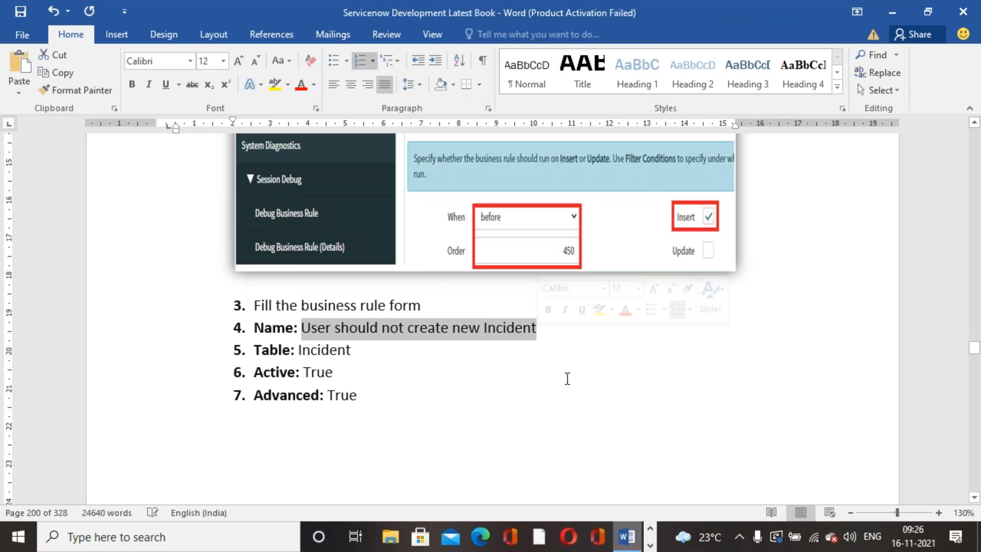
{"action": "left_click", "coordinate": [523, 394]}
{"action": "scroll", "coordinate": [523, 391], "scroll_direction": "down", "scroll_amount": 8}
{"action": "scroll", "coordinate": [493, 317], "scroll_direction": "down", "scroll_amount": 6}
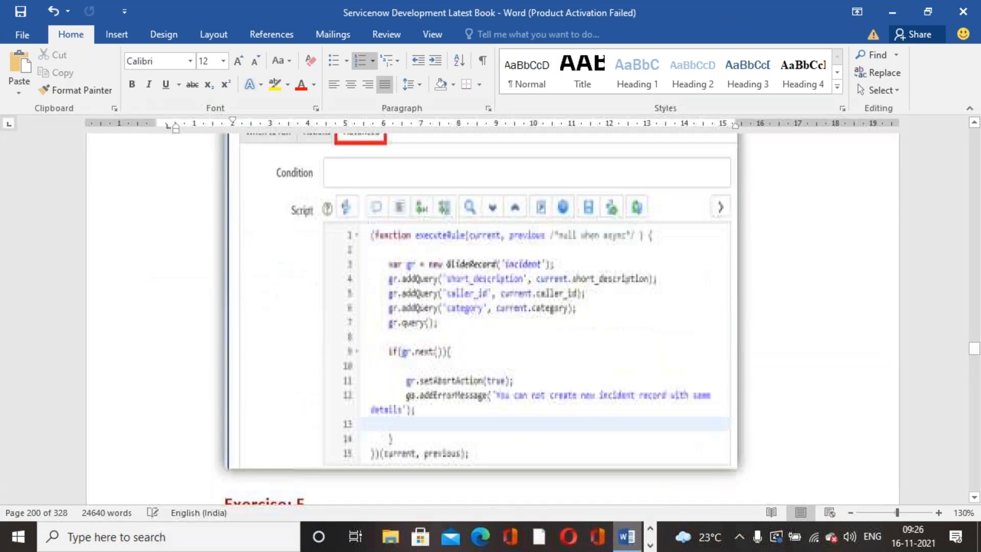
{"action": "scroll", "coordinate": [493, 317], "scroll_direction": "up", "scroll_amount": 10}
{"action": "scroll", "coordinate": [493, 317], "scroll_direction": "up", "scroll_amount": 6}
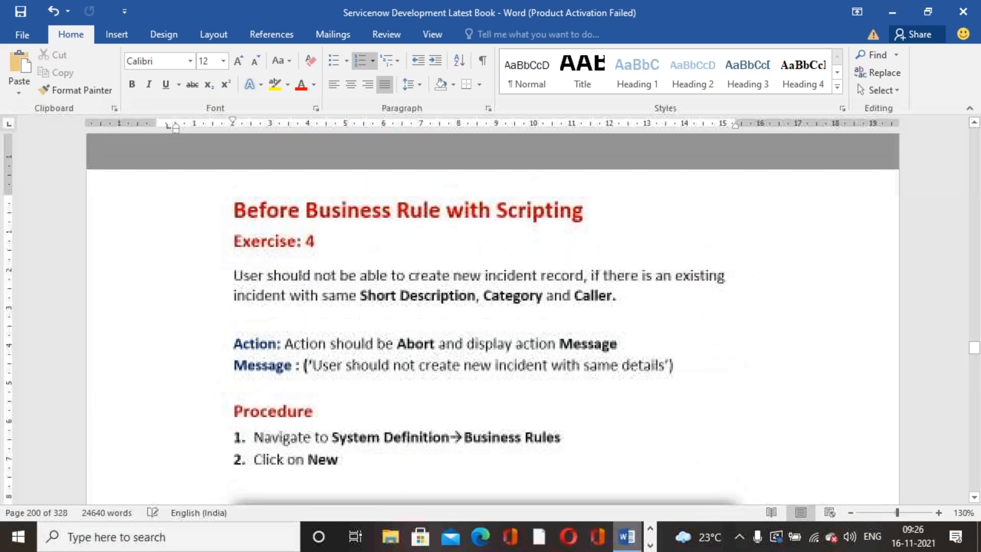
{"action": "scroll", "coordinate": [492, 316], "scroll_direction": "down", "scroll_amount": 6}
{"action": "scroll", "coordinate": [524, 390], "scroll_direction": "up", "scroll_amount": 6}
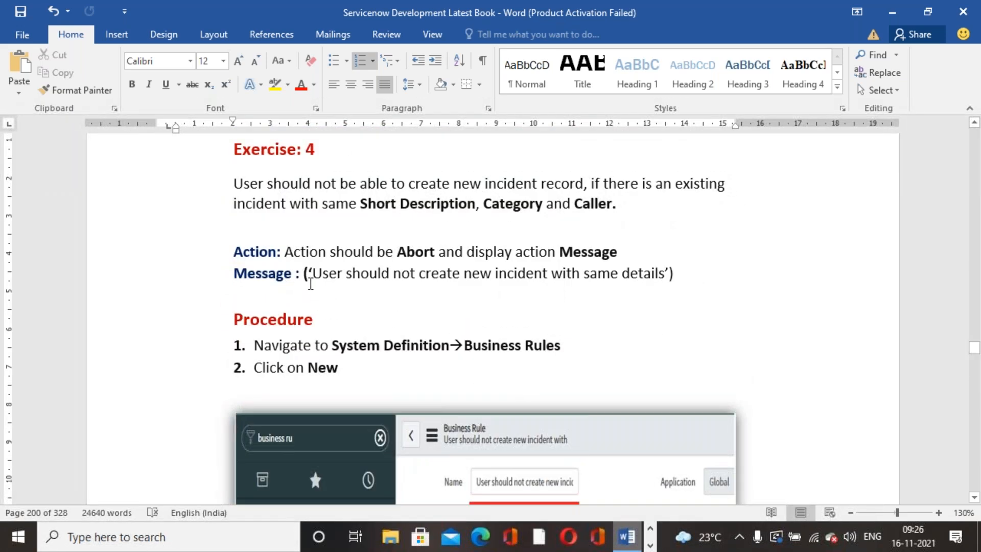
Copy the message "User should not create new incident with same details" from Exercise 4 and paste it as the new rule's name in Chrome.
{"action": "left_click_drag", "start_coordinate": [307, 275], "coordinate": [667, 274]}
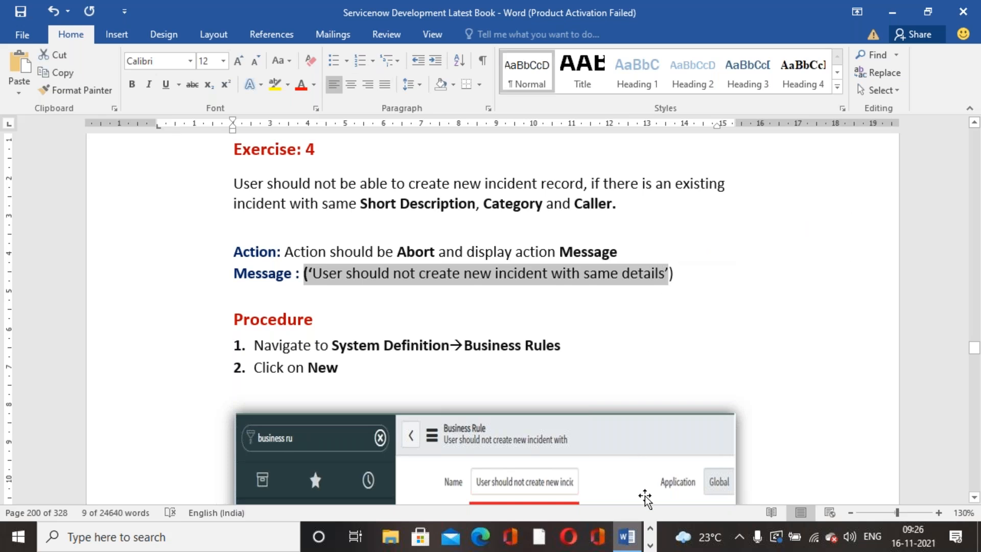
{"action": "left_click", "coordinate": [650, 545]}
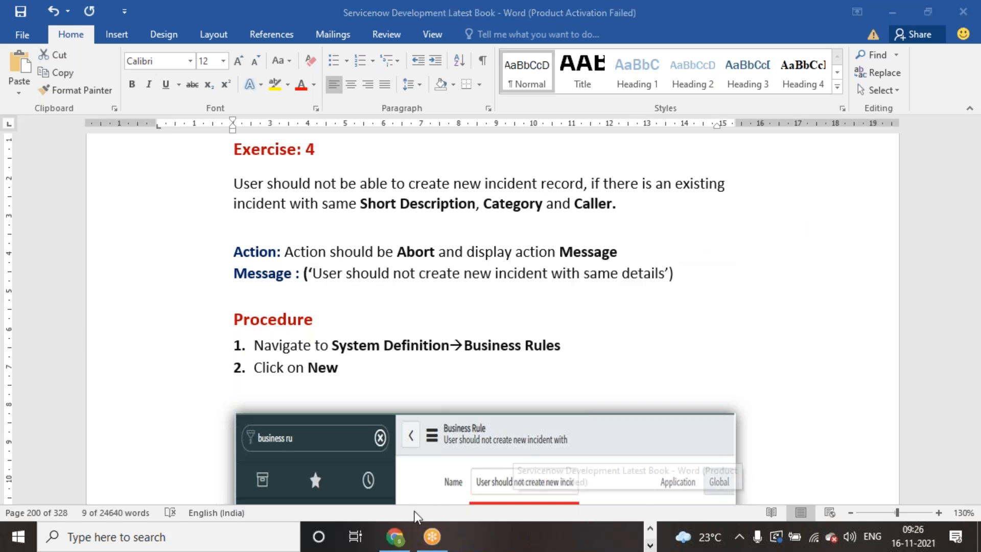
{"action": "left_click", "coordinate": [395, 536]}
{"action": "key", "text": "ctrl+v"}
Remove the opening bracket and quotation mark from the start of the business rule's name.
{"action": "left_click", "coordinate": [542, 289]}
{"action": "left_click", "coordinate": [499, 247]}
{"action": "type", "text": "w"}
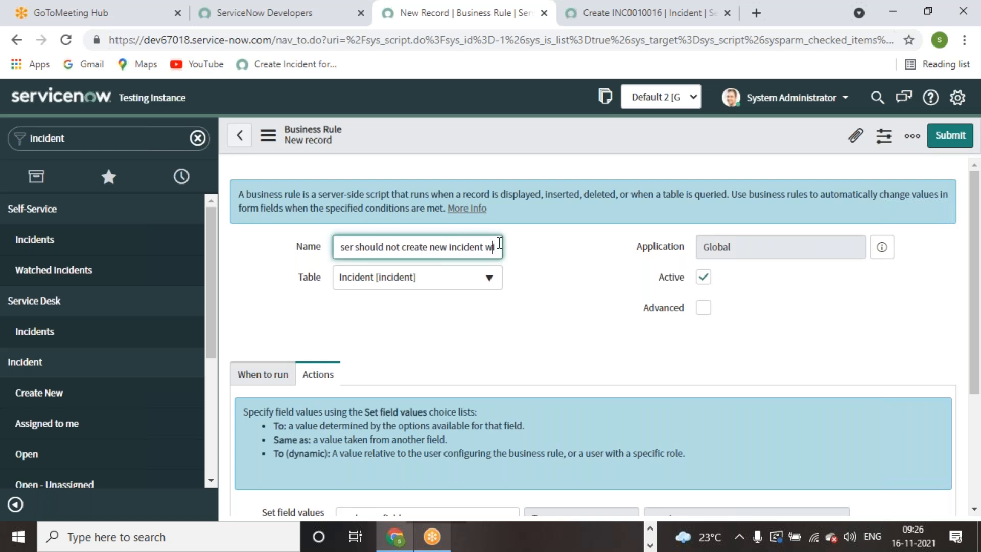
{"action": "key", "text": "Left"}
{"action": "key", "text": "Left"}
{"action": "key", "text": "Left"}
{"action": "key", "text": "Left"}
{"action": "key", "text": "Left"}
{"action": "key", "text": "Left"}
{"action": "key", "text": "Left"}
{"action": "key", "text": "Left"}
{"action": "key", "text": "Left"}
{"action": "key", "text": "Left"}
{"action": "key", "text": "Left"}
{"action": "key", "text": "Left"}
{"action": "key", "text": "Left"}
{"action": "key", "text": "Left"}
{"action": "key", "text": "Left"}
{"action": "key", "text": "Left"}
{"action": "key", "text": "Left"}
{"action": "key", "text": "Left"}
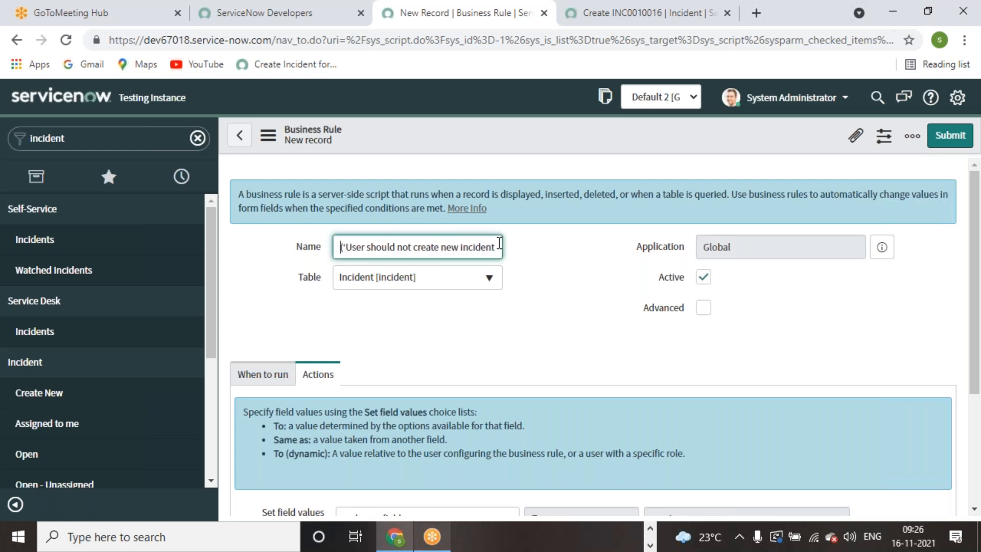
{"action": "key", "text": "Delete"}
{"action": "key", "text": "Delete"}
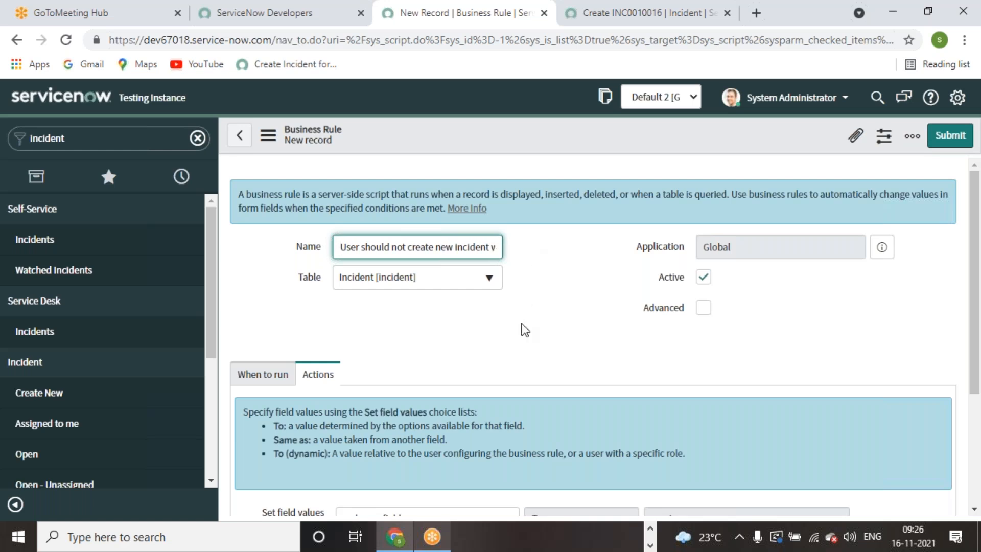
Enable the business rule's Advanced option and set its execution order to 200.
{"action": "scroll", "coordinate": [679, 307], "scroll_direction": "down", "scroll_amount": 2}
{"action": "left_click", "coordinate": [704, 232]}
{"action": "left_click", "coordinate": [261, 303]}
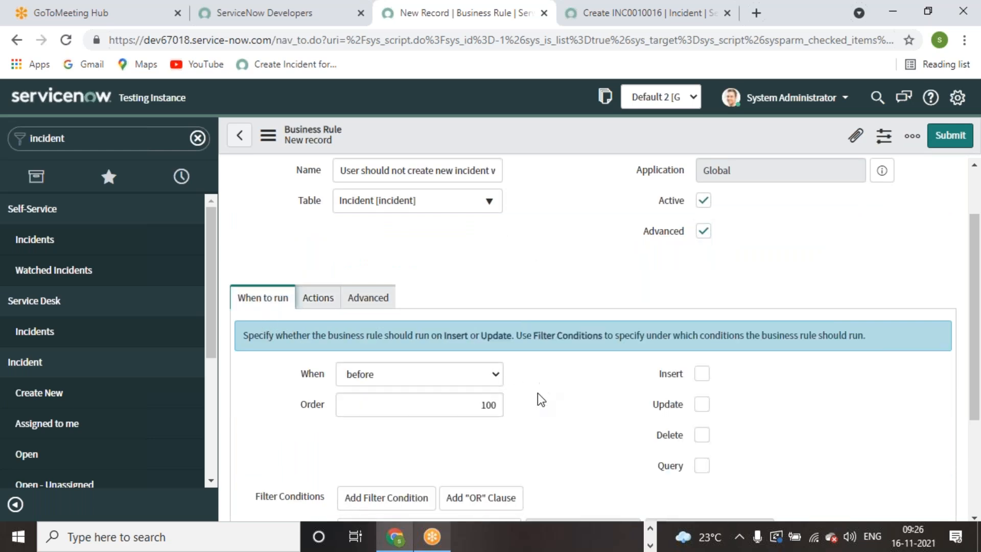
{"action": "double_click", "coordinate": [451, 405]}
{"action": "type", "text": "200"}
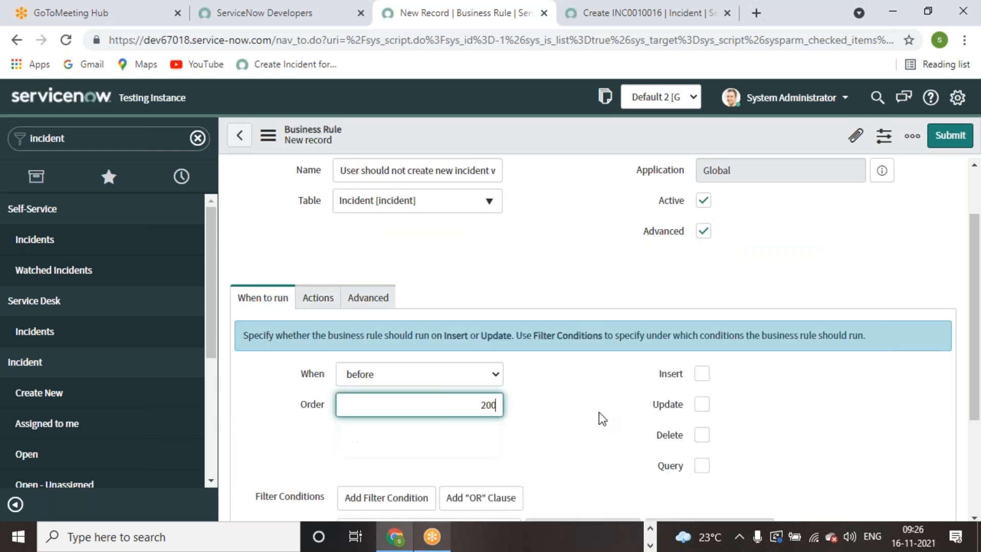
Set the business rule to run on Insert.
{"action": "left_click", "coordinate": [546, 286]}
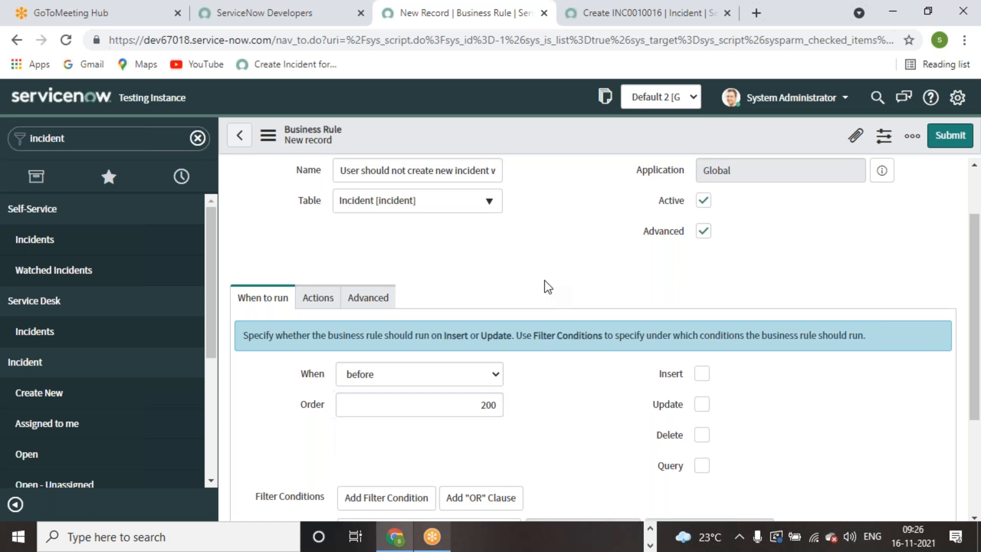
{"action": "left_click", "coordinate": [320, 301]}
{"action": "left_click", "coordinate": [278, 301]}
{"action": "left_click", "coordinate": [706, 378]}
{"action": "scroll", "coordinate": [541, 385], "scroll_direction": "down", "scroll_amount": 3}
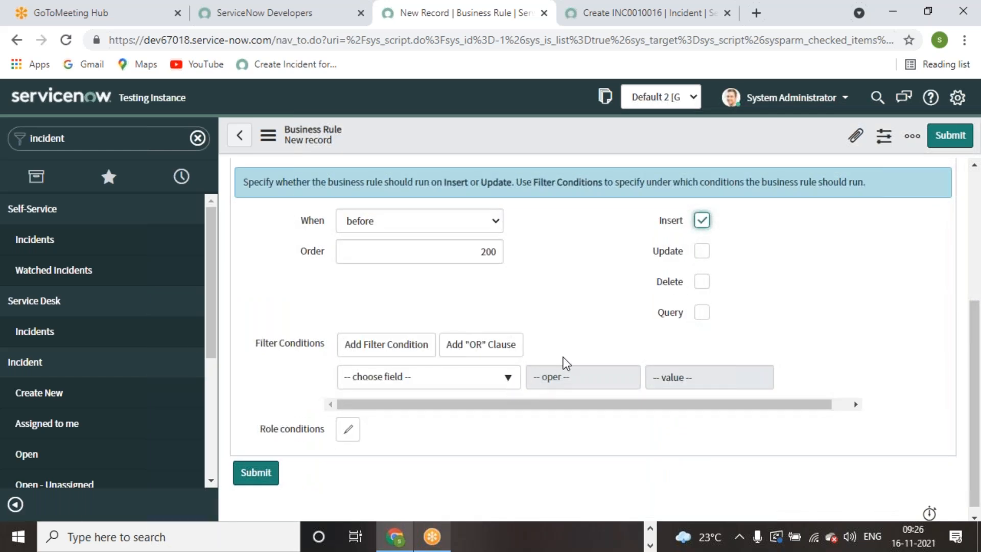
Review the business rule's run timing, filter conditions and the options available for its actions.
{"action": "scroll", "coordinate": [565, 360], "scroll_direction": "up", "scroll_amount": 3}
{"action": "scroll", "coordinate": [564, 362], "scroll_direction": "down", "scroll_amount": 2}
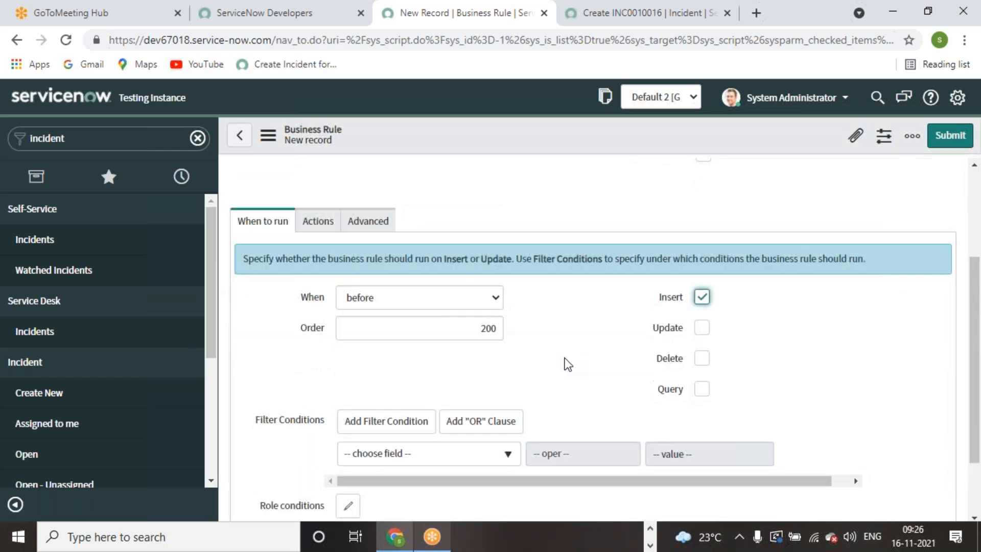
{"action": "left_click", "coordinate": [656, 534]}
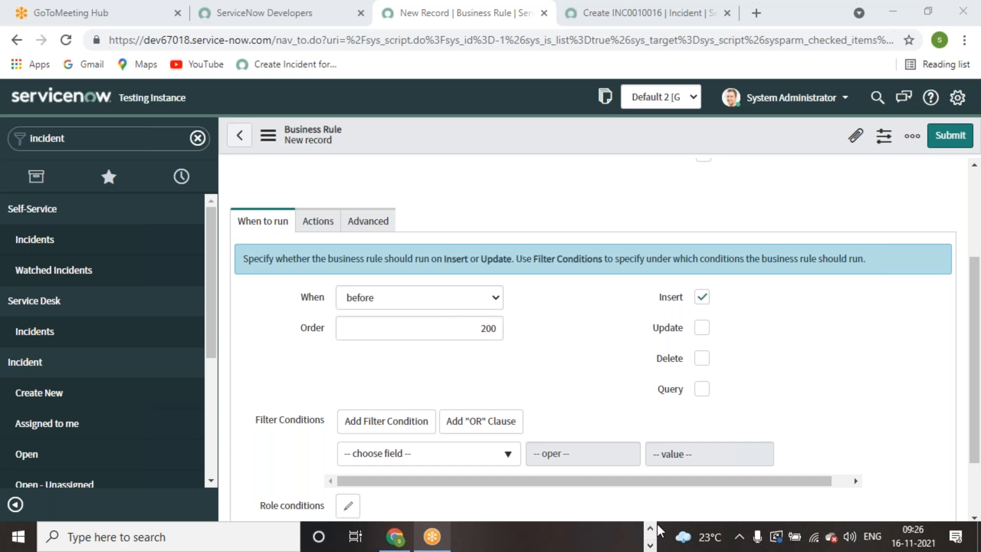
{"action": "scroll", "coordinate": [599, 428], "scroll_direction": "down", "scroll_amount": 2}
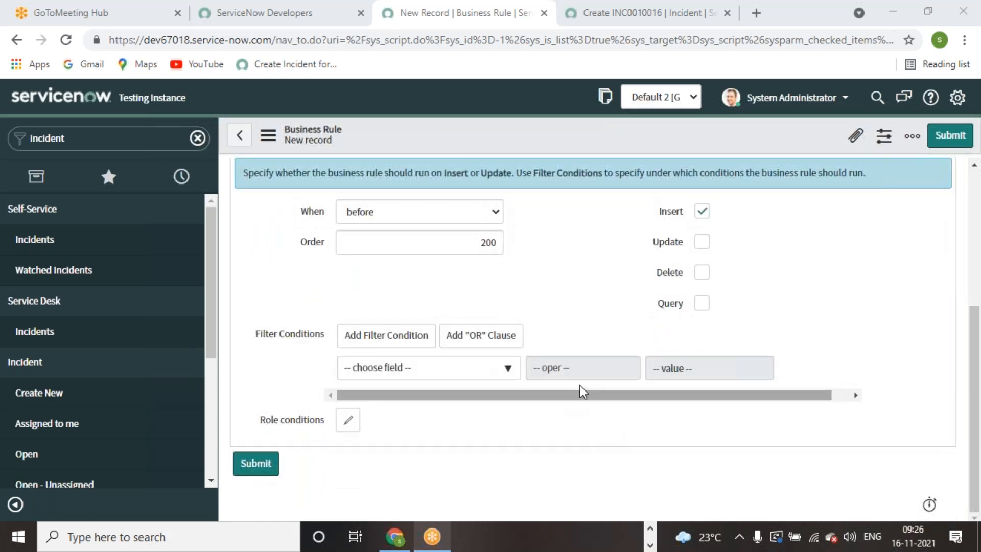
{"action": "scroll", "coordinate": [567, 401], "scroll_direction": "up", "scroll_amount": 3}
{"action": "left_click", "coordinate": [603, 400]}
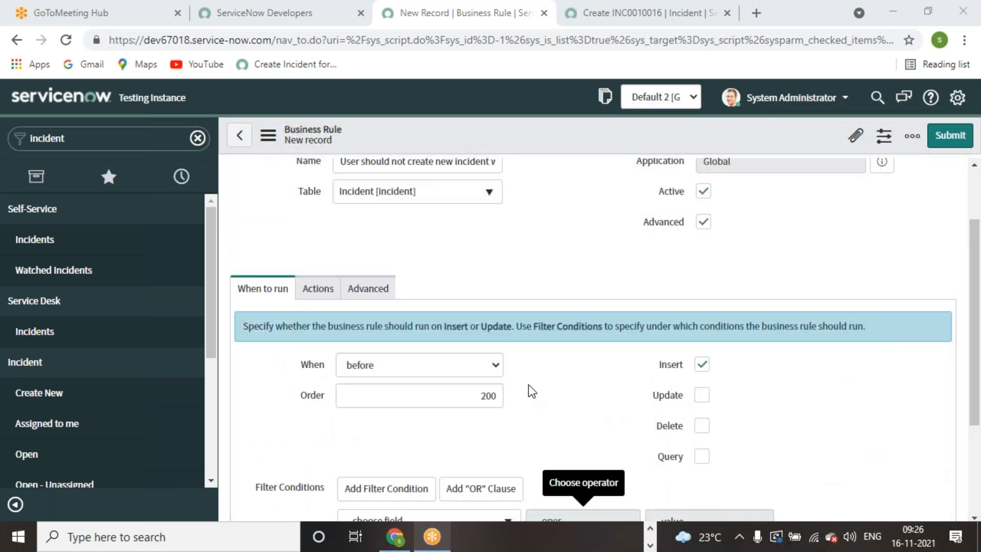
{"action": "scroll", "coordinate": [574, 365], "scroll_direction": "down", "scroll_amount": 2}
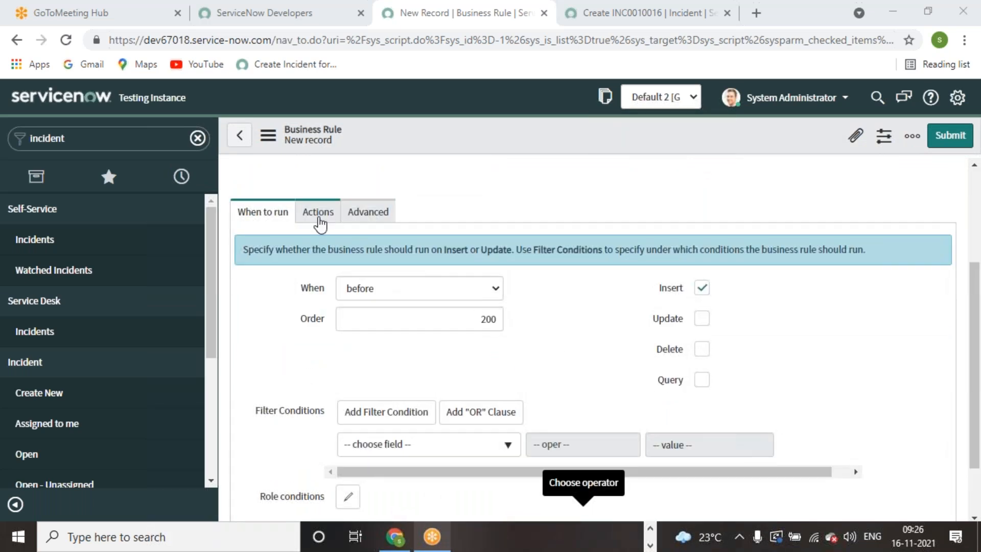
{"action": "left_click", "coordinate": [319, 213]}
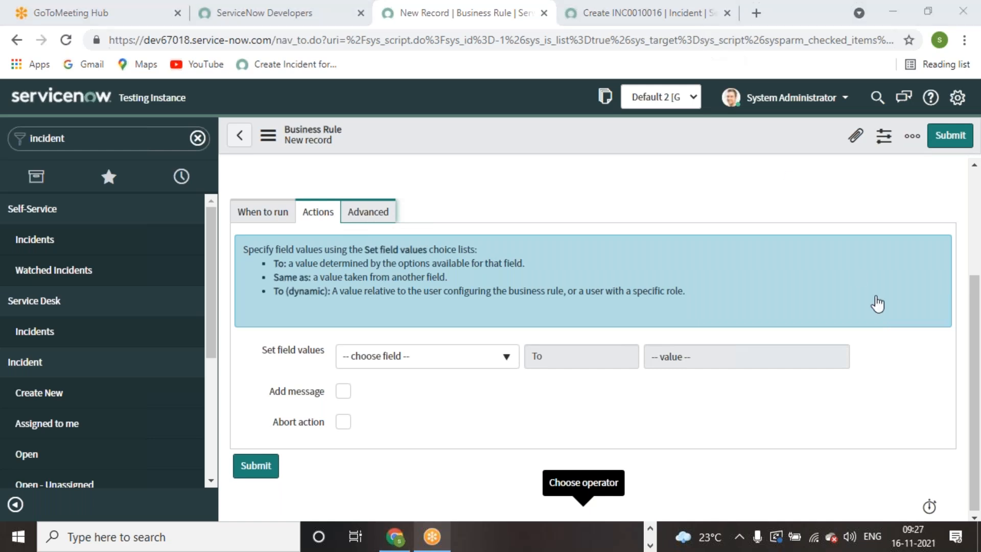
Replace the placeholder comment in the rule's advanced script with var gr = new GlideRecord('incident');.
{"action": "left_click", "coordinate": [368, 212]}
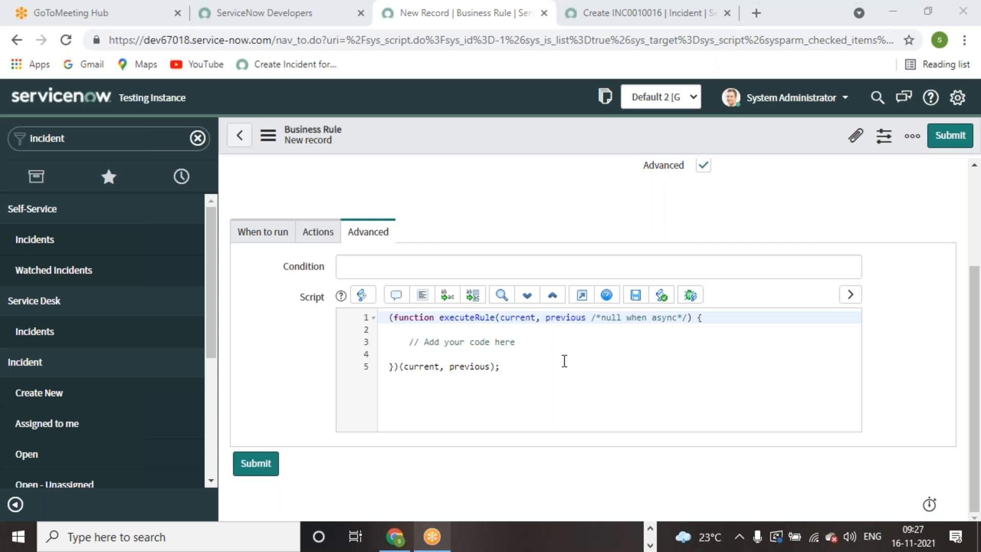
{"action": "left_click_drag", "start_coordinate": [562, 338], "coordinate": [412, 342]}
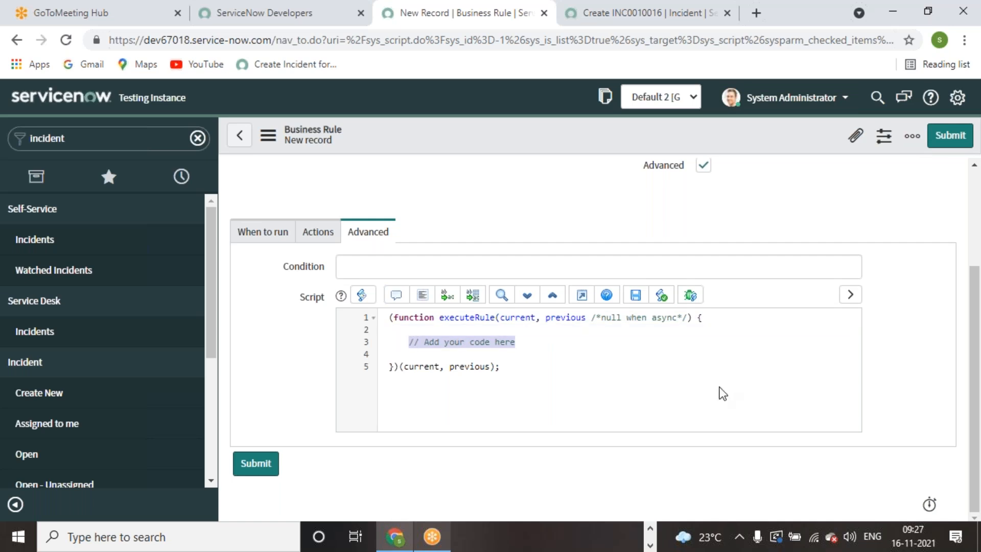
{"action": "type", "text": "var"}
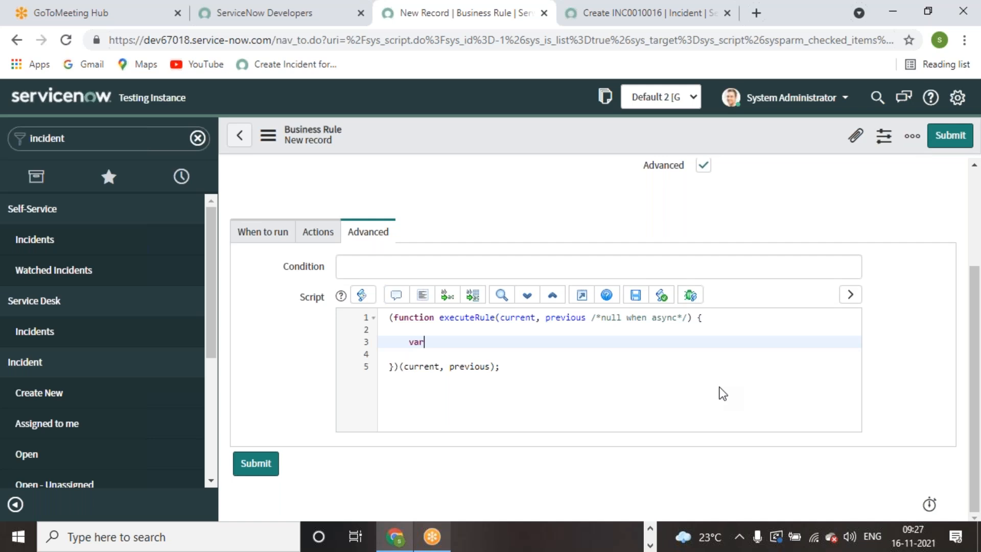
{"action": "type", "text": " gr = new GlideRecor"}
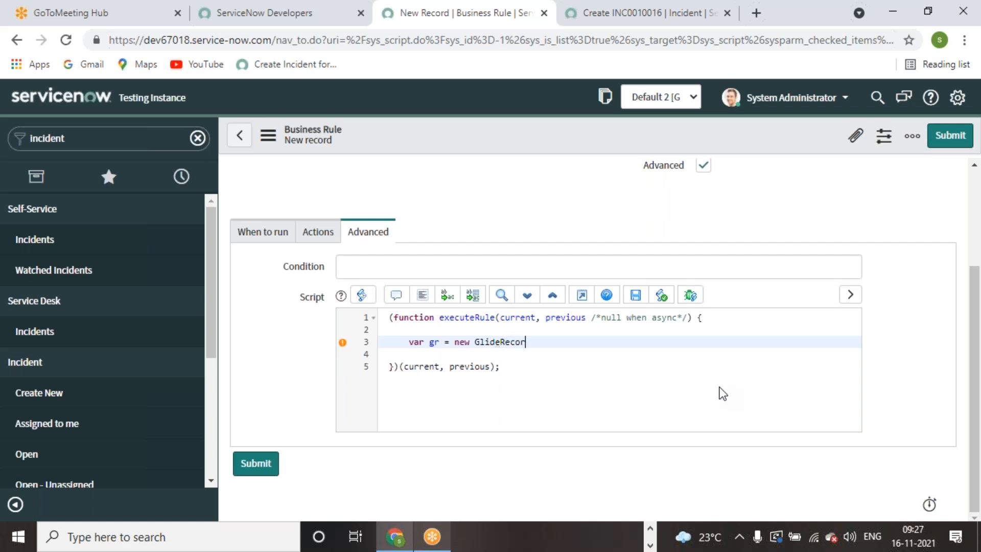
{"action": "type", "text": "d('incident');"}
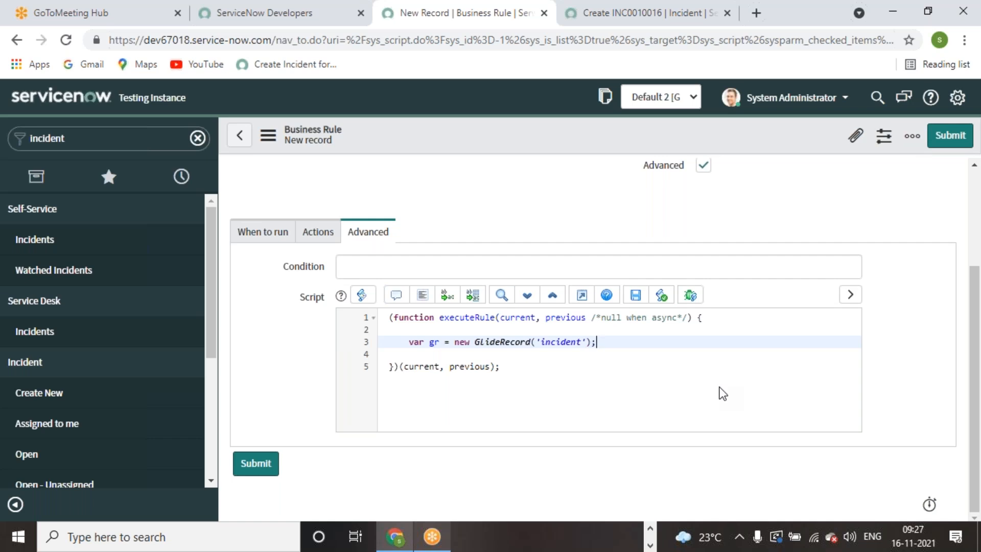
{"action": "key", "text": "Return"}
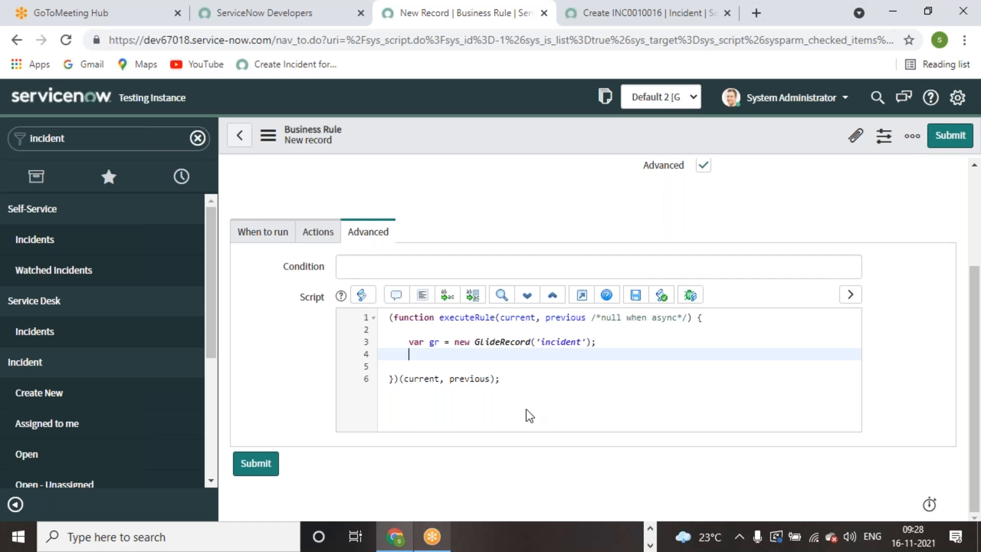
Add the script line gr.addQuery('short_description',current.short_description); below the GlideRecord declaration.
{"action": "double_click", "coordinate": [561, 343]}
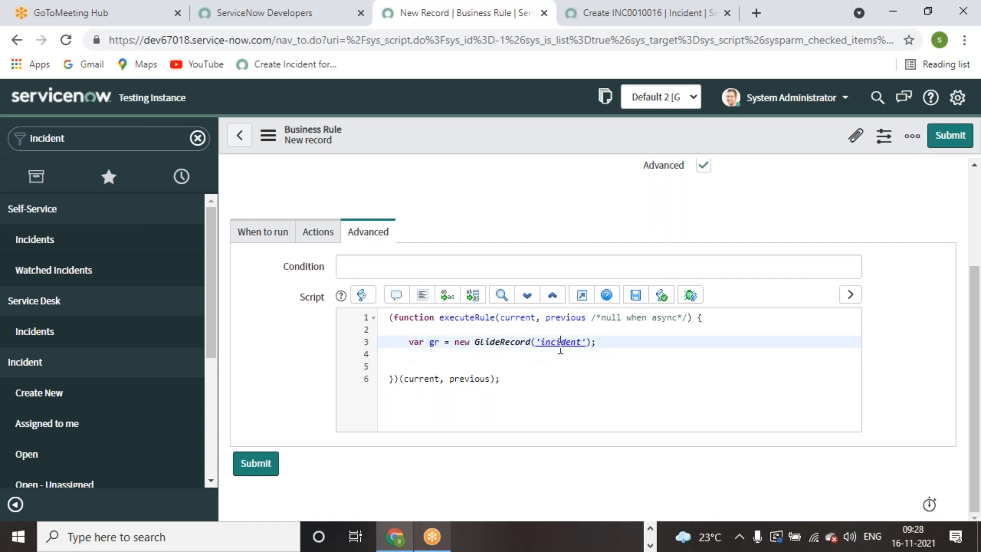
{"action": "left_click", "coordinate": [435, 342]}
{"action": "left_click", "coordinate": [426, 360]}
{"action": "type", "text": "gr."}
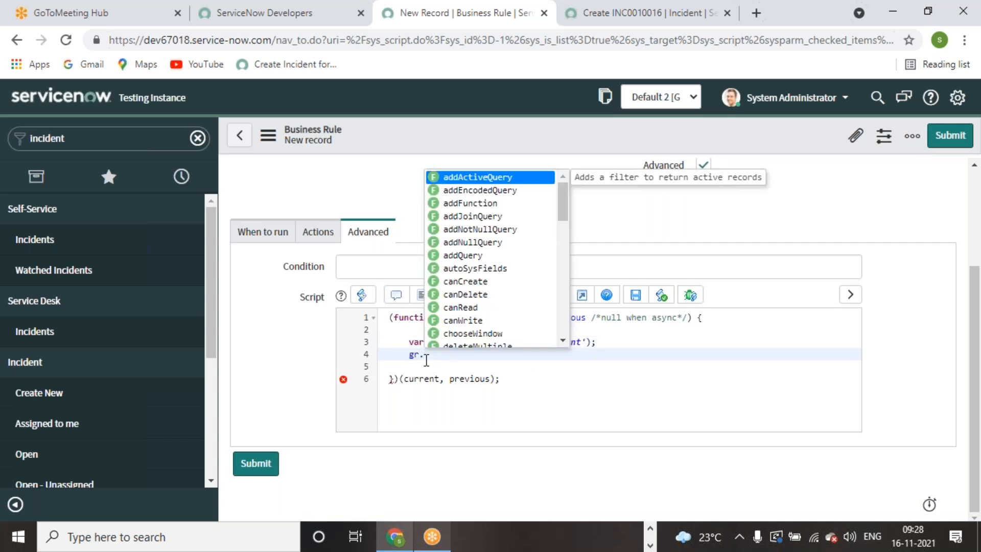
{"action": "type", "text": "add"}
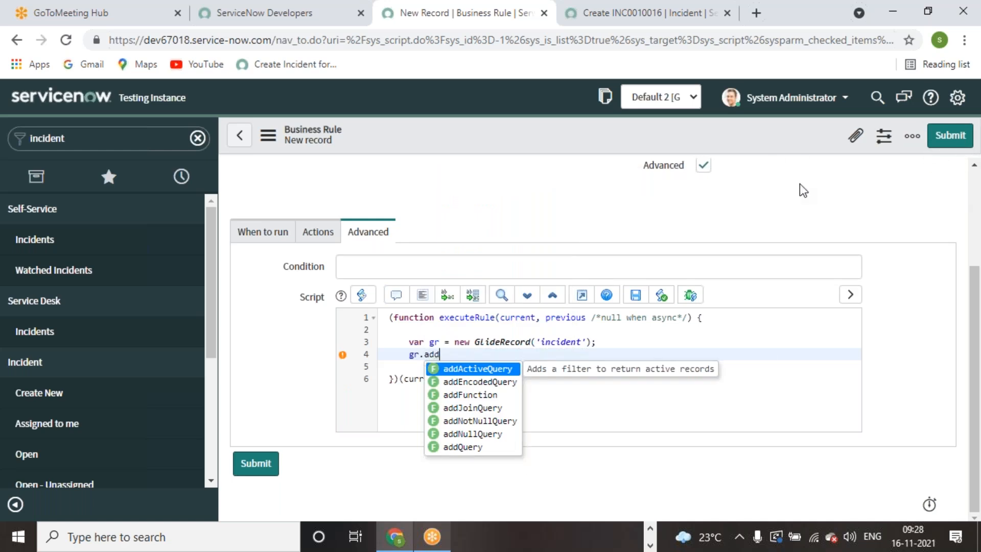
{"action": "type", "text": "Query"}
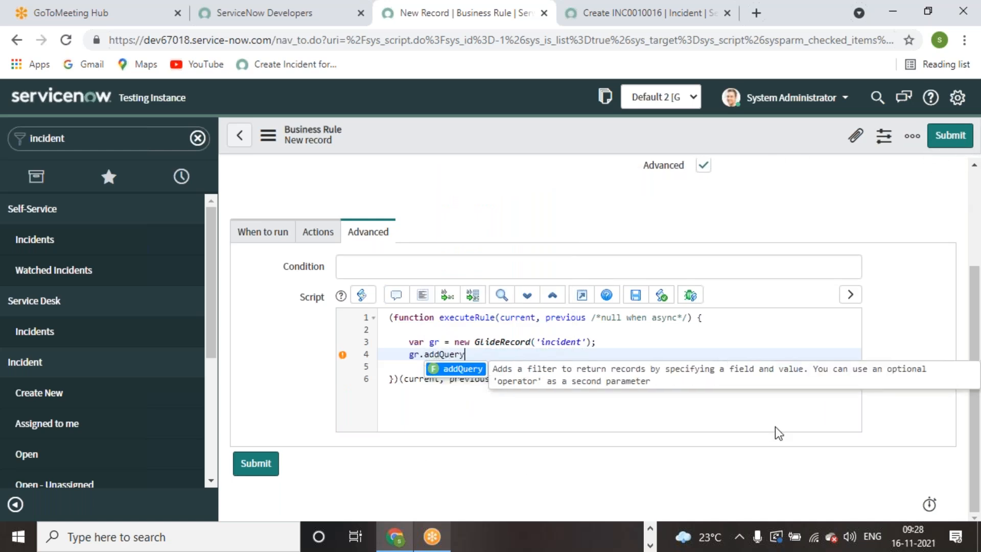
{"action": "type", "text": "('"}
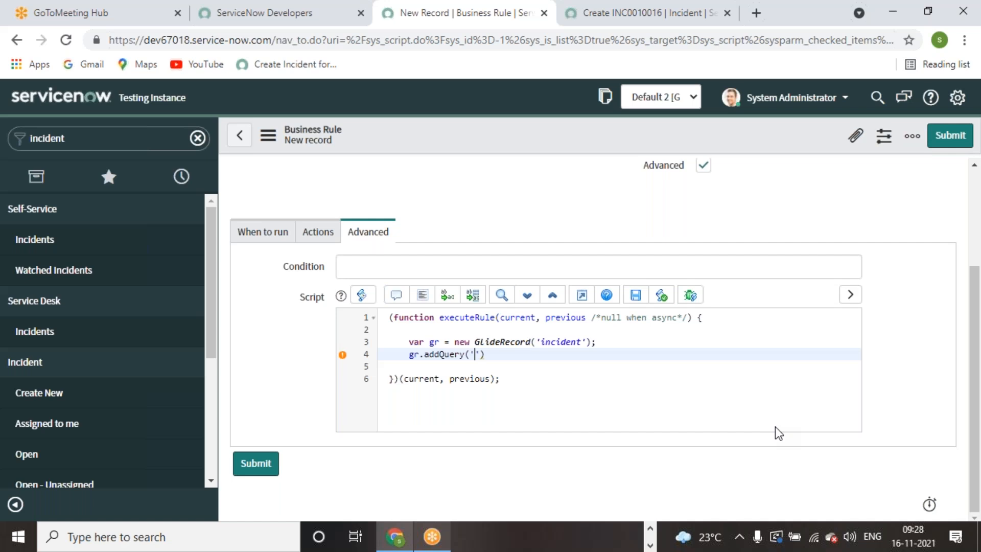
{"action": "type", "text": "short"}
{"action": "type", "text": "_descr"}
{"action": "type", "text": "iption'"}
{"action": "type", "text": ",cur"}
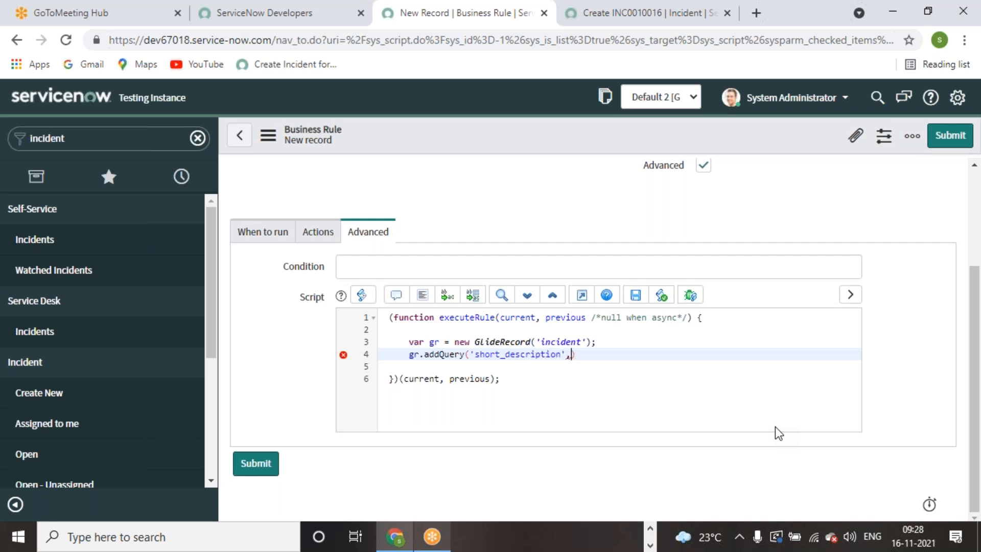
{"action": "type", "text": "rent.short"}
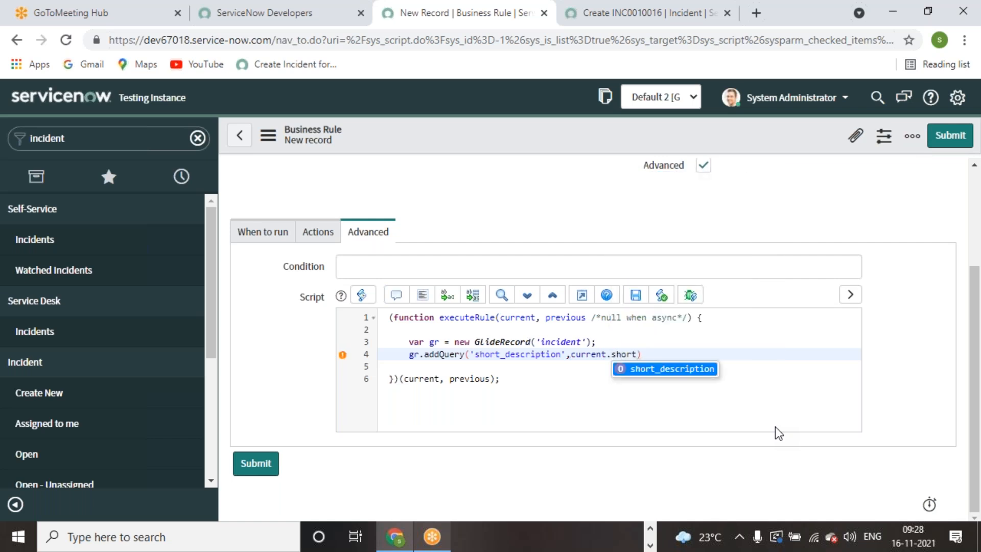
{"action": "left_click", "coordinate": [683, 364]}
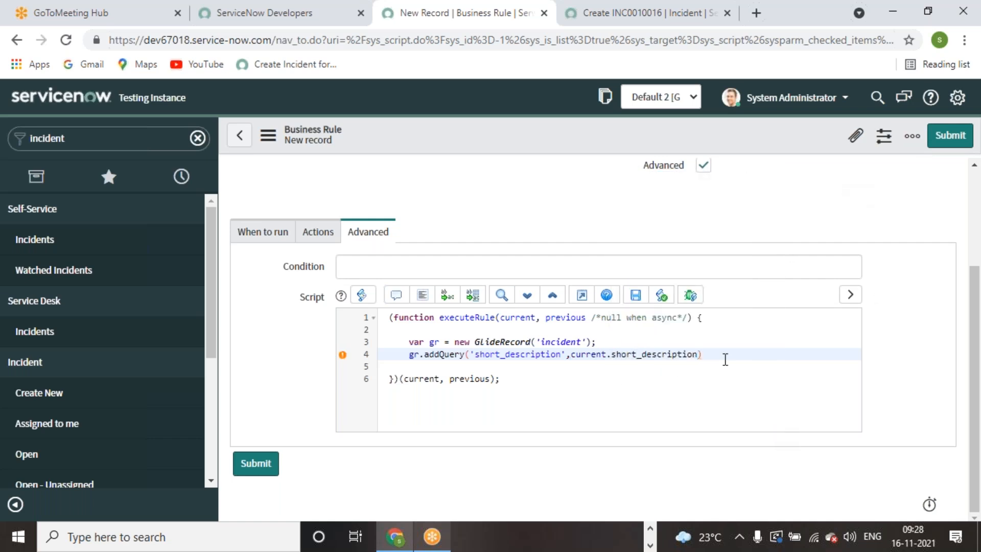
{"action": "type", "text": ";"}
{"action": "key", "text": "Return"}
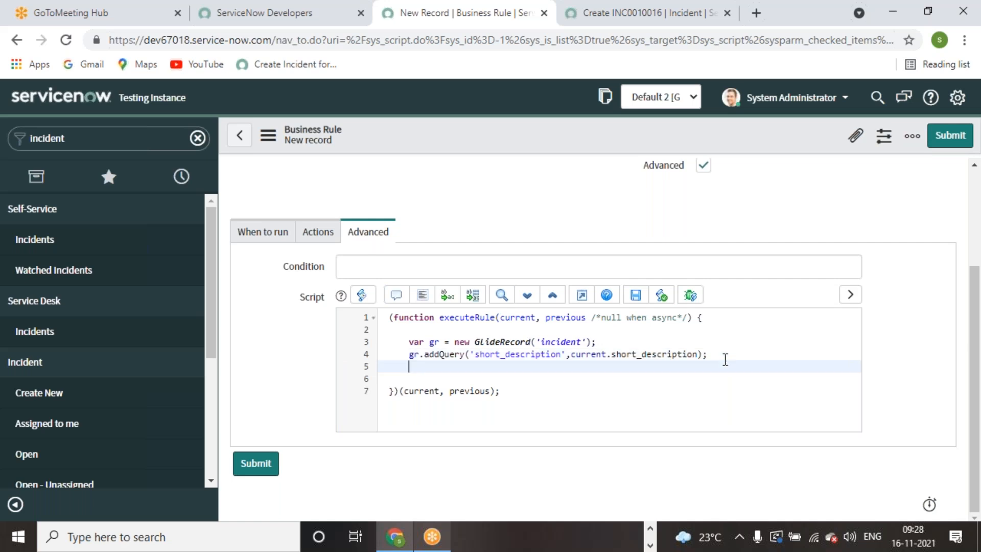
Add the script line gr.addQuery('category',current.category); below the short description query.
{"action": "type", "text": "gr.a"}
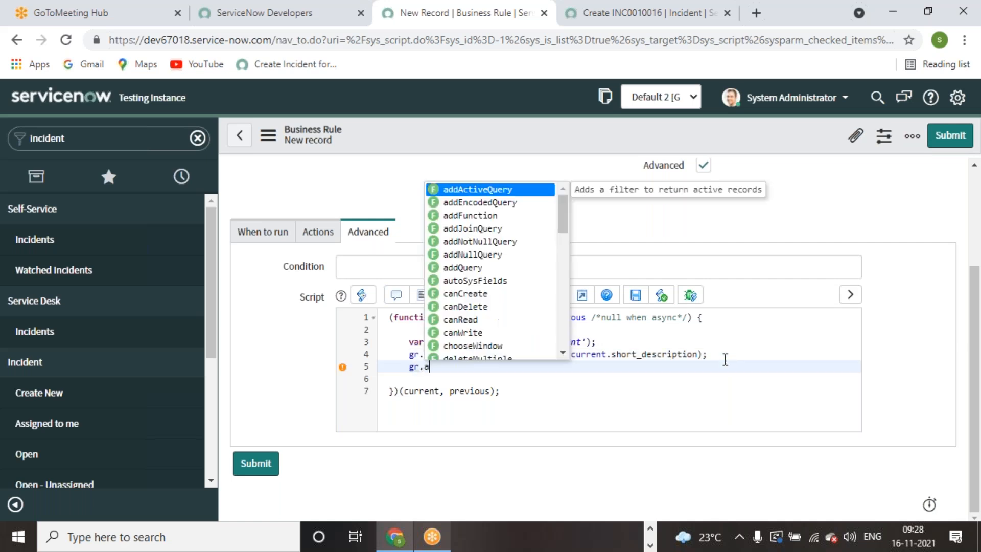
{"action": "type", "text": "ddQuery"}
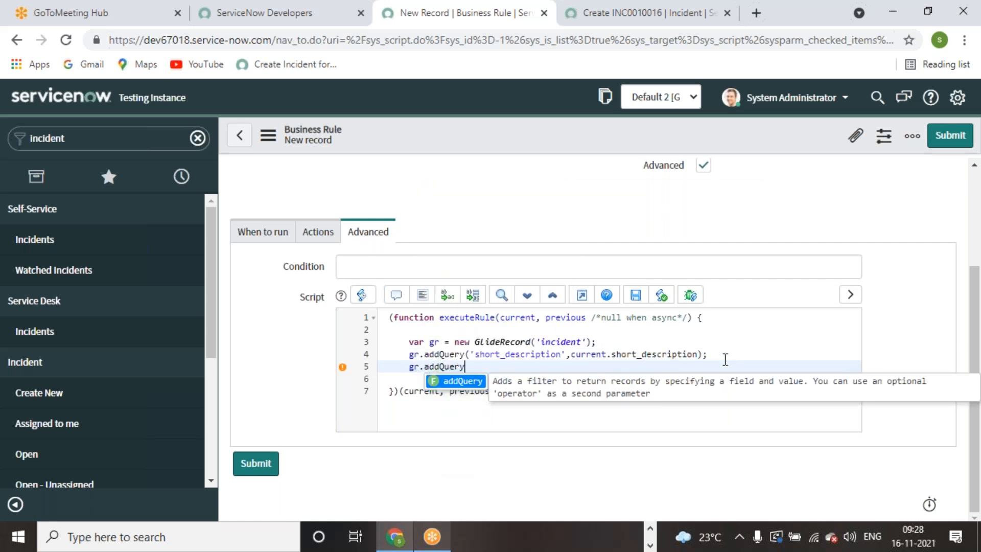
{"action": "type", "text": "('category'"}
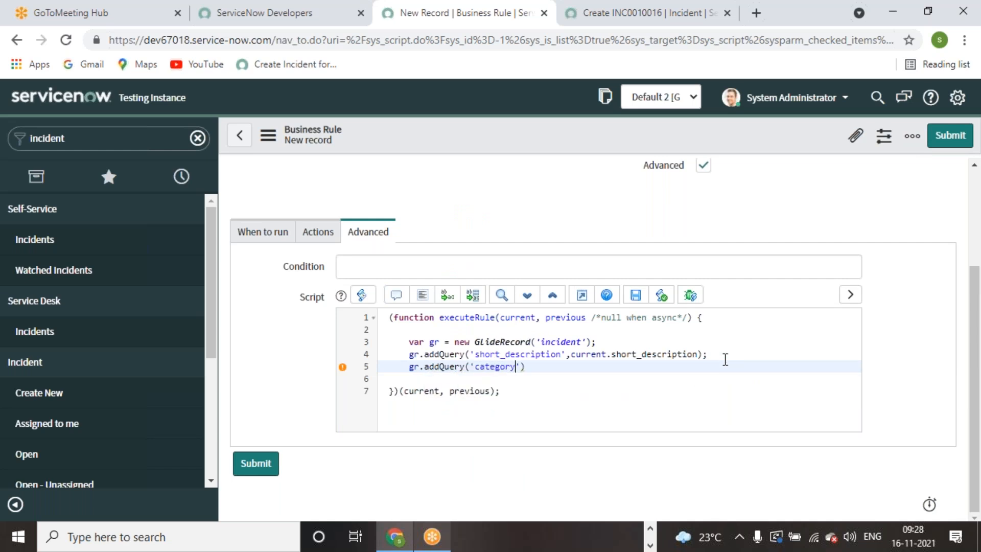
{"action": "type", "text": ",cu"}
{"action": "type", "text": "rrent."}
{"action": "type", "text": "categir"}
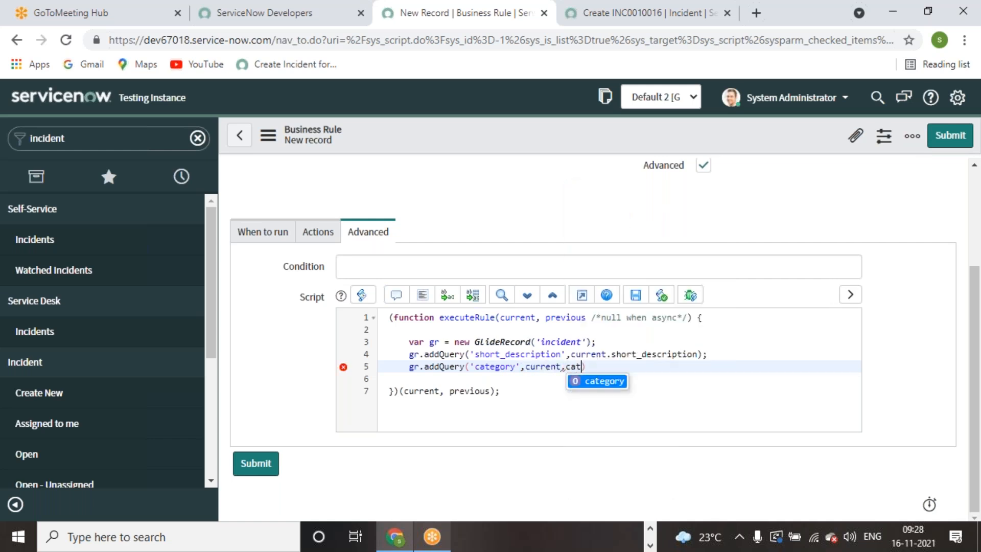
{"action": "key", "text": "BackSpace"}
{"action": "key", "text": "BackSpace"}
{"action": "type", "text": "ory"}
{"action": "left_click", "coordinate": [642, 368]}
{"action": "type", "text": ";"}
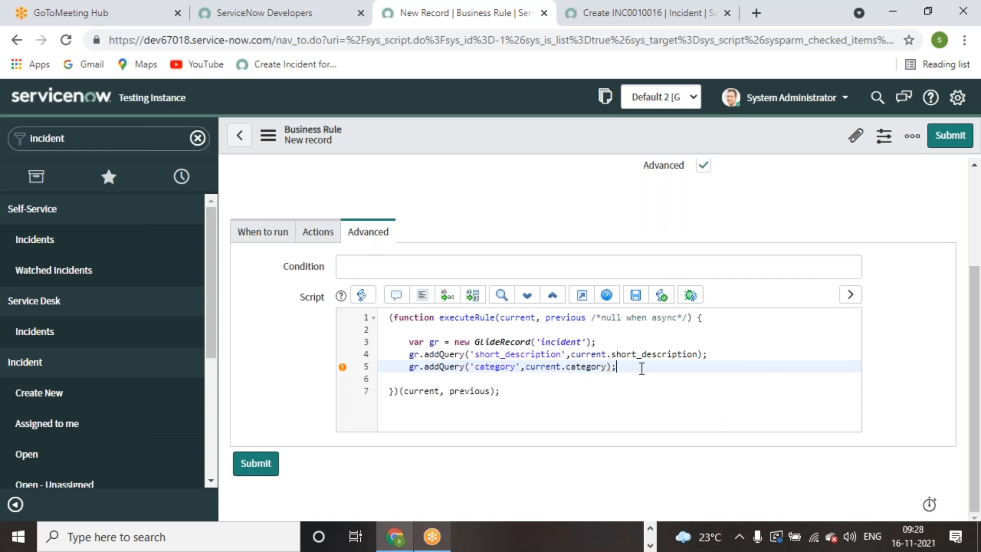
{"action": "key", "text": "Return"}
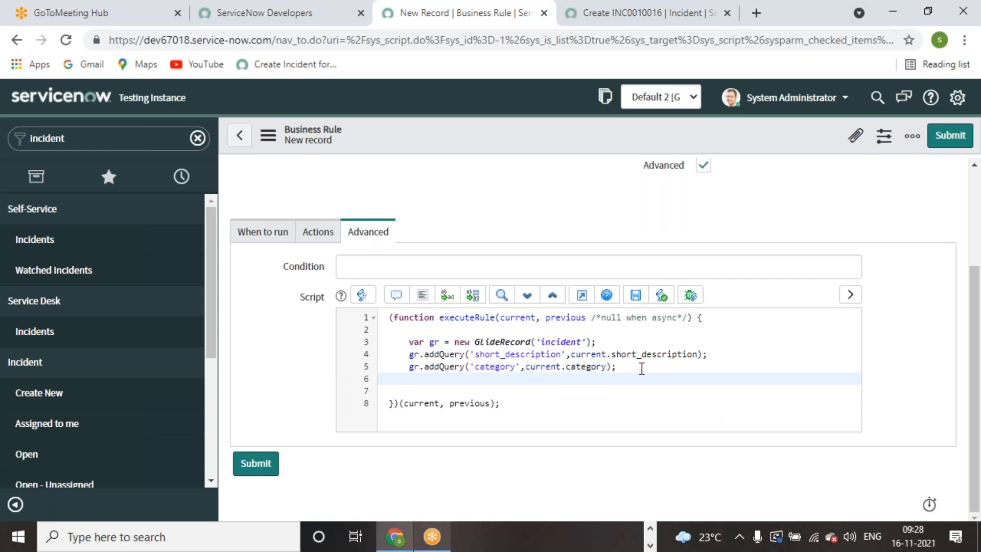
Add the script line gr.addQuery('caller_id',current.caller_id); below the category query.
{"action": "type", "text": "gr.caller"}
{"action": "key", "text": "BackSpace"}
{"action": "key", "text": "BackSpace"}
{"action": "key", "text": "BackSpace"}
{"action": "key", "text": "BackSpace"}
{"action": "key", "text": "BackSpace"}
{"action": "key", "text": "BackSpace"}
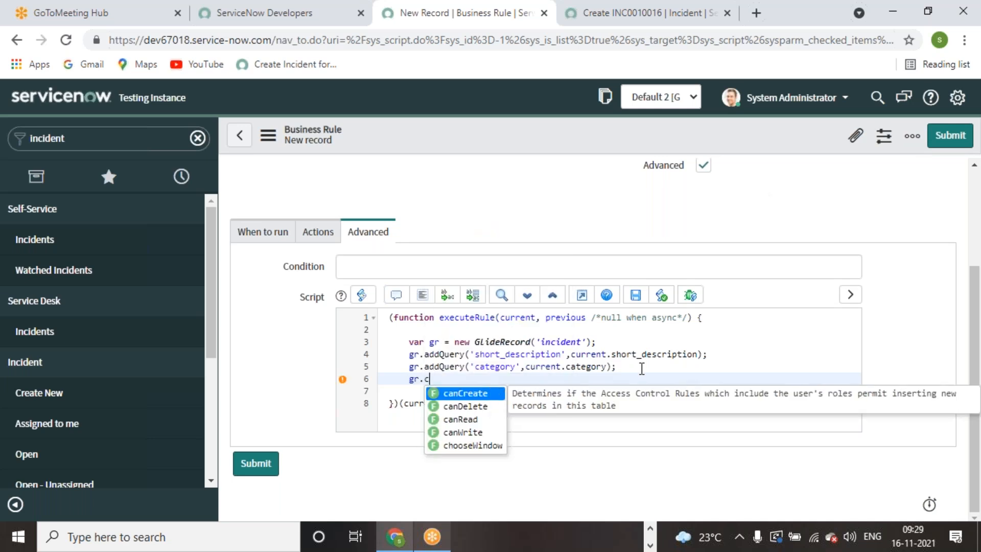
{"action": "type", "text": "addQ"}
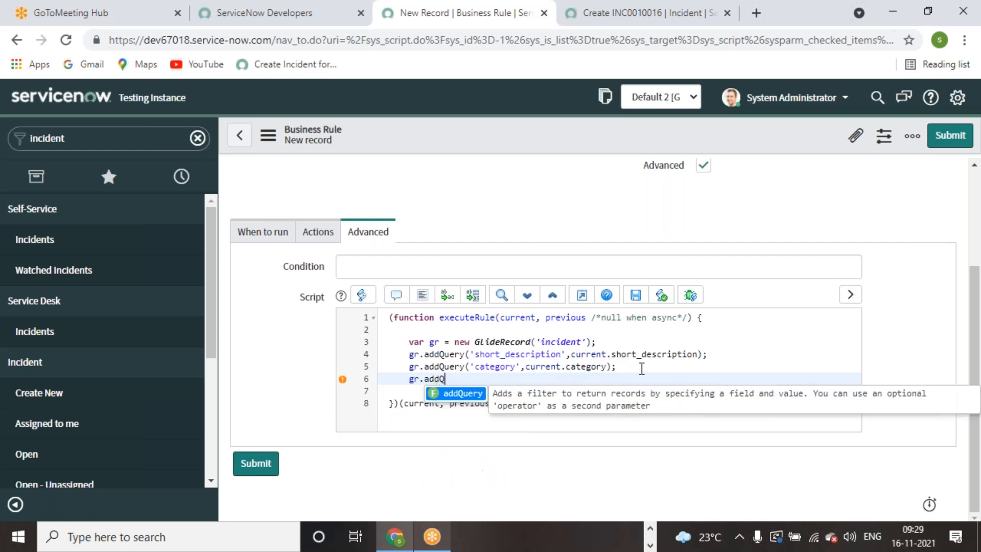
{"action": "type", "text": "uery"}
{"action": "key", "text": "Escape"}
{"action": "type", "text": "("}
{"action": "type", "text": "'caller"}
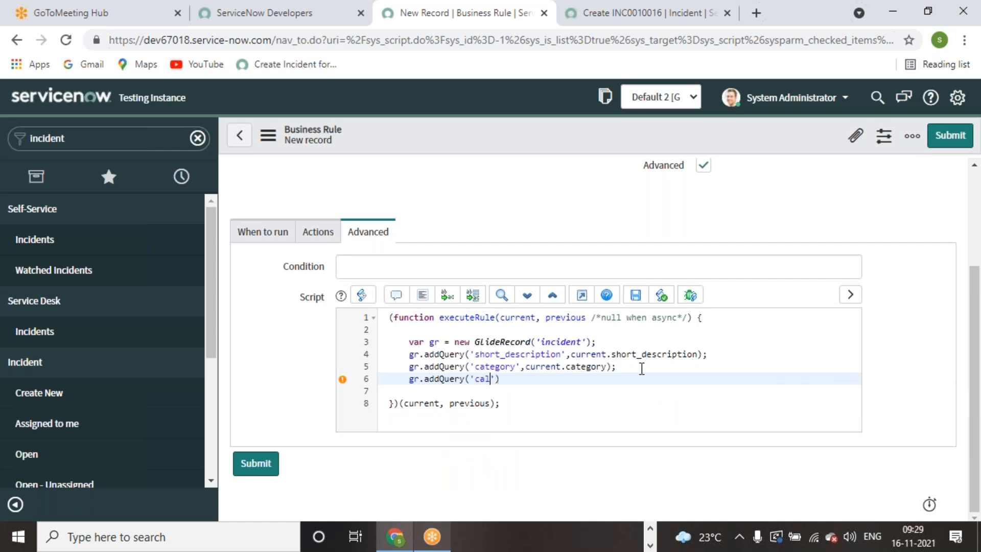
{"action": "type", "text": "_id"}
{"action": "type", "text": "',"}
{"action": "type", "text": "curre"}
{"action": "type", "text": "nt."}
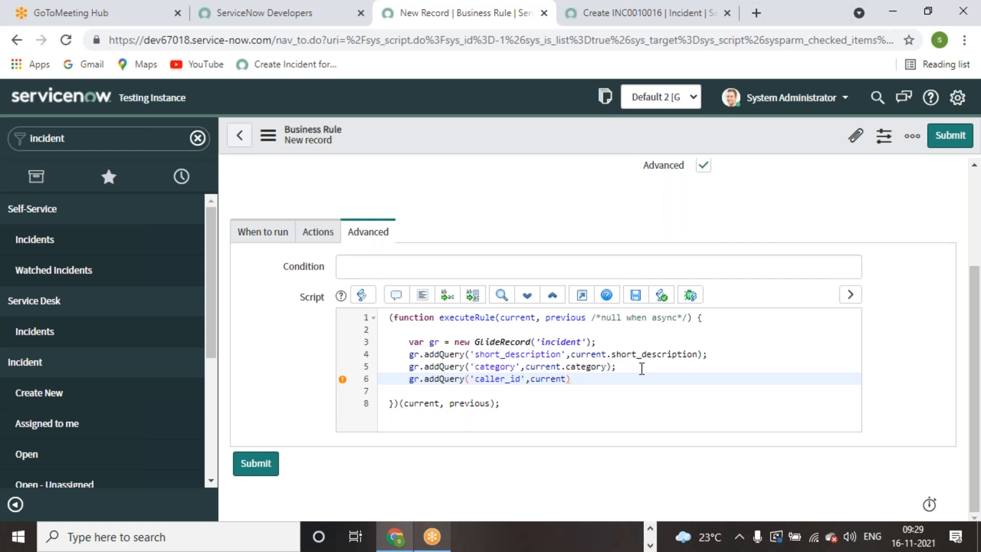
{"action": "type", "text": "caller_id"}
{"action": "left_click", "coordinate": [567, 378]}
{"action": "type", "text": "."}
{"action": "left_click", "coordinate": [645, 376]}
{"action": "type", "text": ";"}
{"action": "key", "text": "Return"}
Add an empty if(gr.next()){ } block to the script below the caller_id query.
{"action": "key", "text": "Return"}
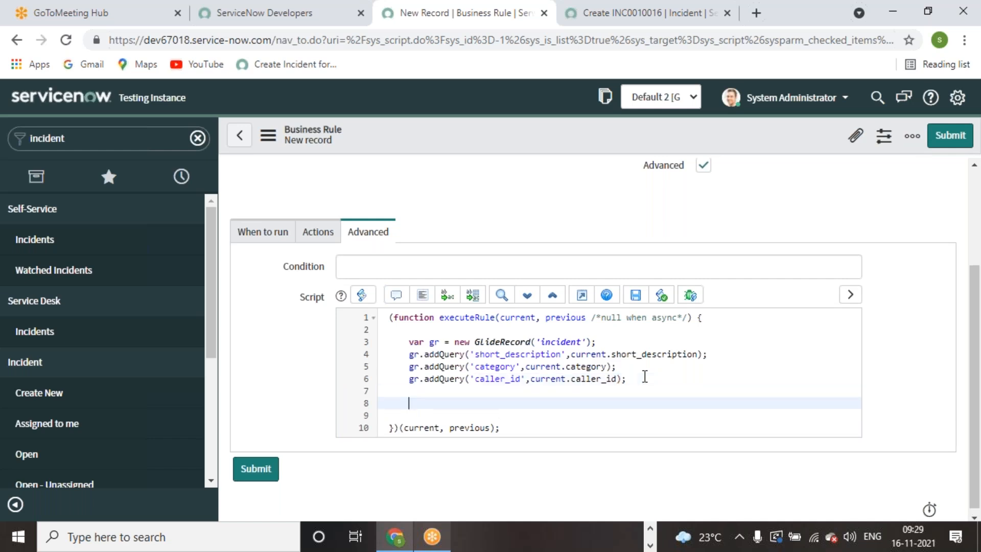
{"action": "type", "text": "if(gr.next"}
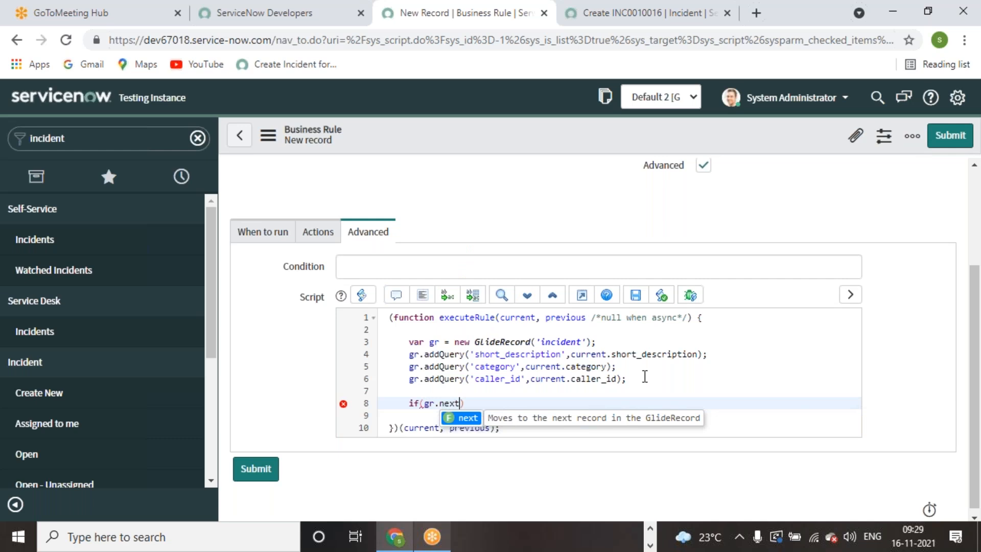
{"action": "type", "text": "()){"}
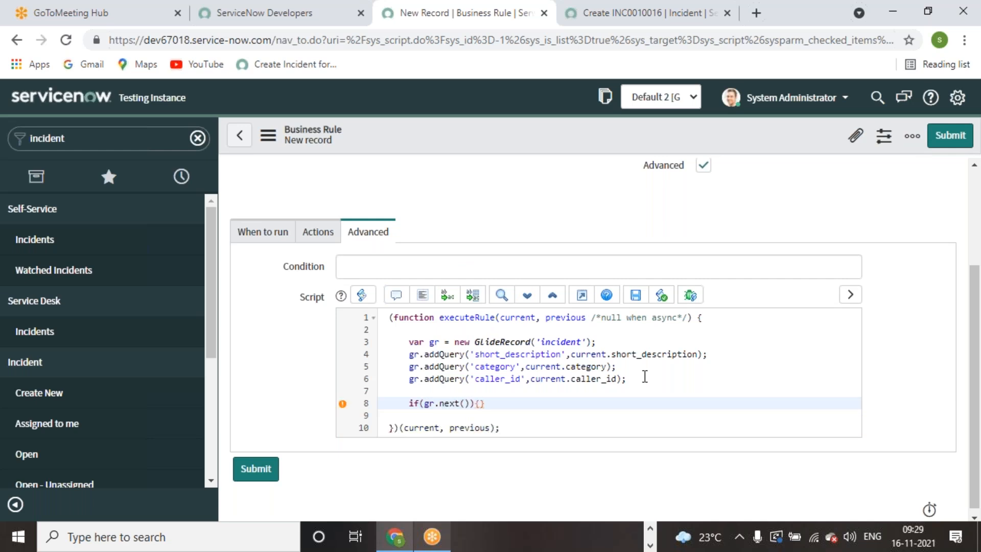
{"action": "key", "text": "Return"}
{"action": "key", "text": "Return"}
{"action": "key", "text": "Return"}
{"action": "left_click", "coordinate": [415, 432]}
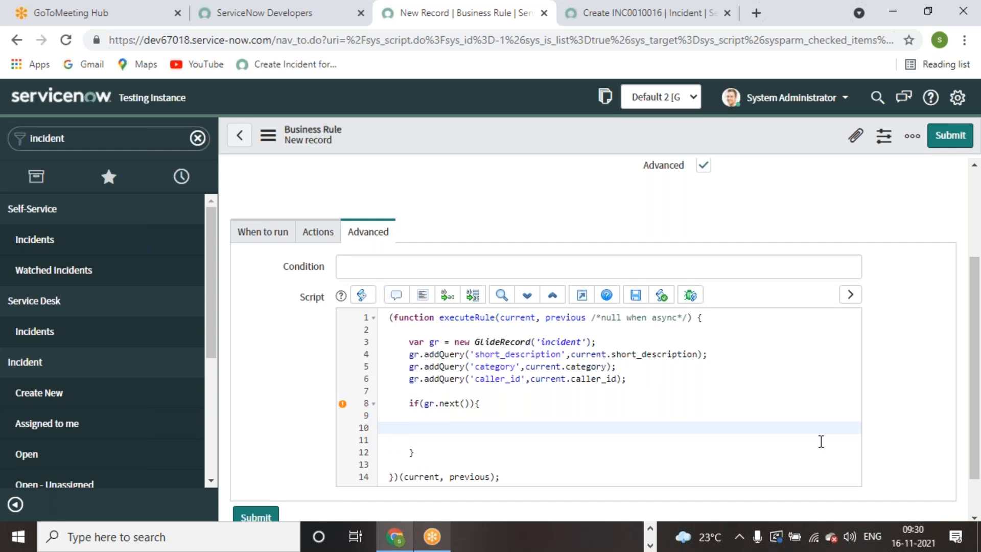
Add the script line current.setAbortAction(true); inside the if block.
{"action": "type", "text": "current.aet"}
{"action": "key", "text": "BackSpace"}
{"action": "key", "text": "BackSpace"}
{"action": "key", "text": "BackSpace"}
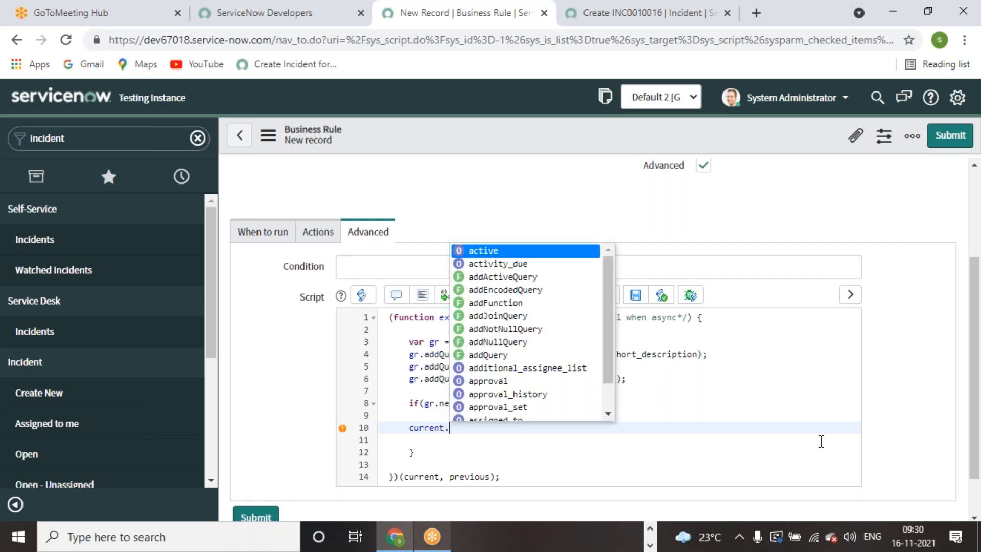
{"action": "type", "text": "Set"}
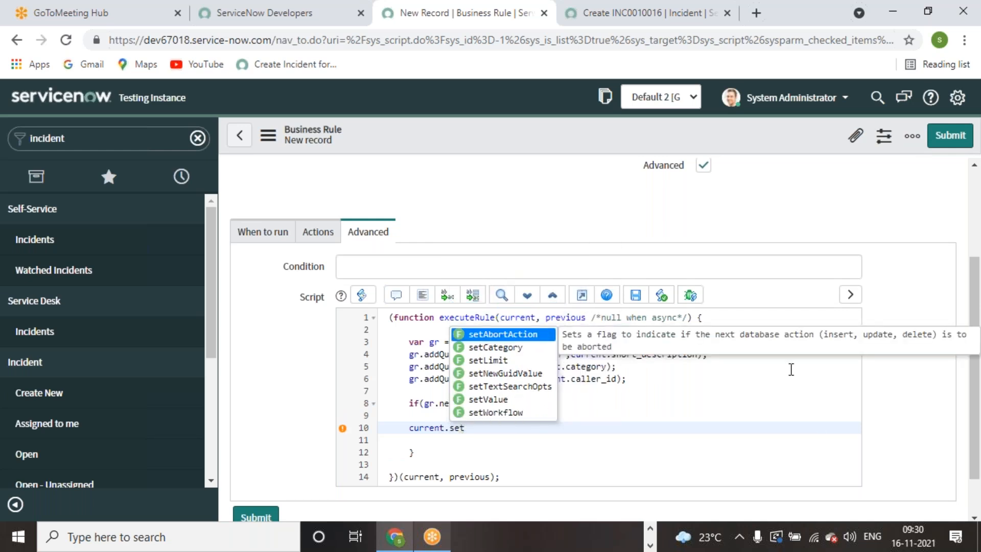
{"action": "left_click", "coordinate": [516, 334]}
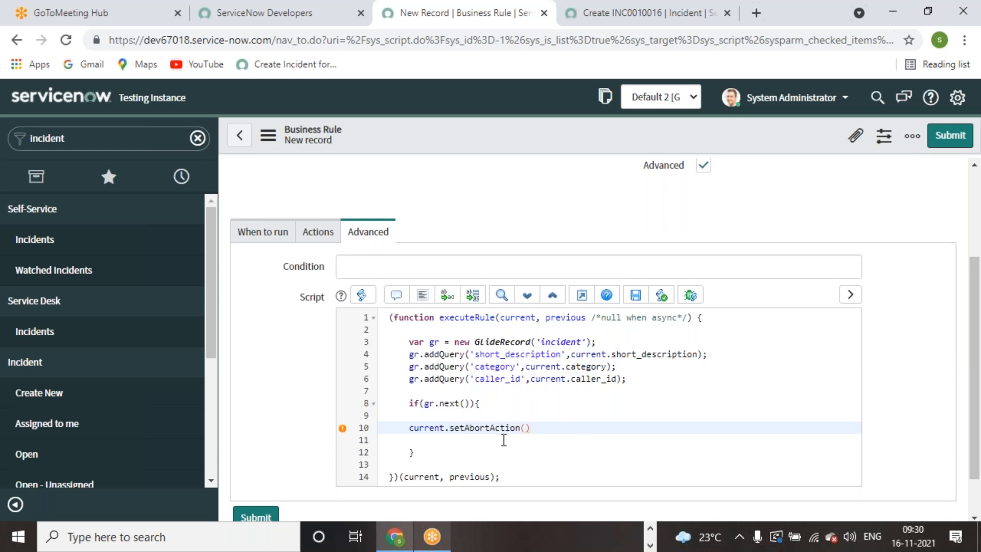
{"action": "type", "text": "'"}
{"action": "key", "text": "BackSpace"}
{"action": "type", "text": "true"}
{"action": "left_click", "coordinate": [565, 426]}
{"action": "type", "text": ";"}
{"action": "key", "text": "Return"}
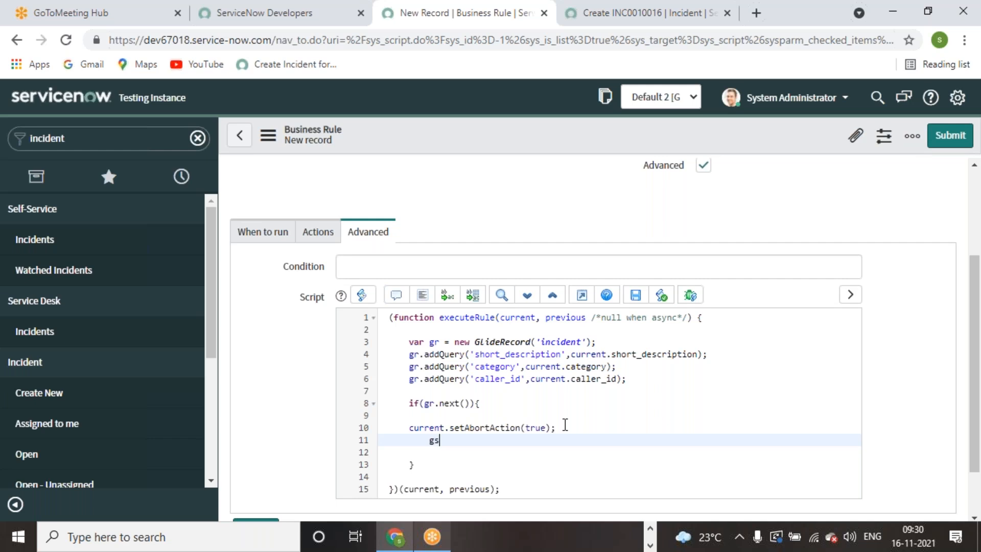
Add a gs.addErrorMessage('') call below the abort line and fetch the message text from the exercise document in Word.
{"action": "type", "text": ".a"}
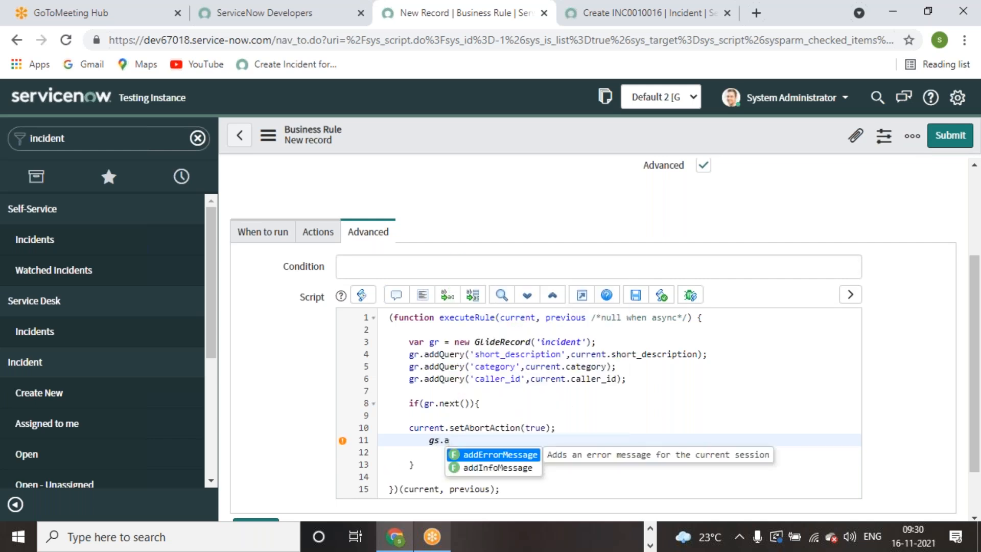
{"action": "type", "text": "dd"}
{"action": "left_click", "coordinate": [526, 455]}
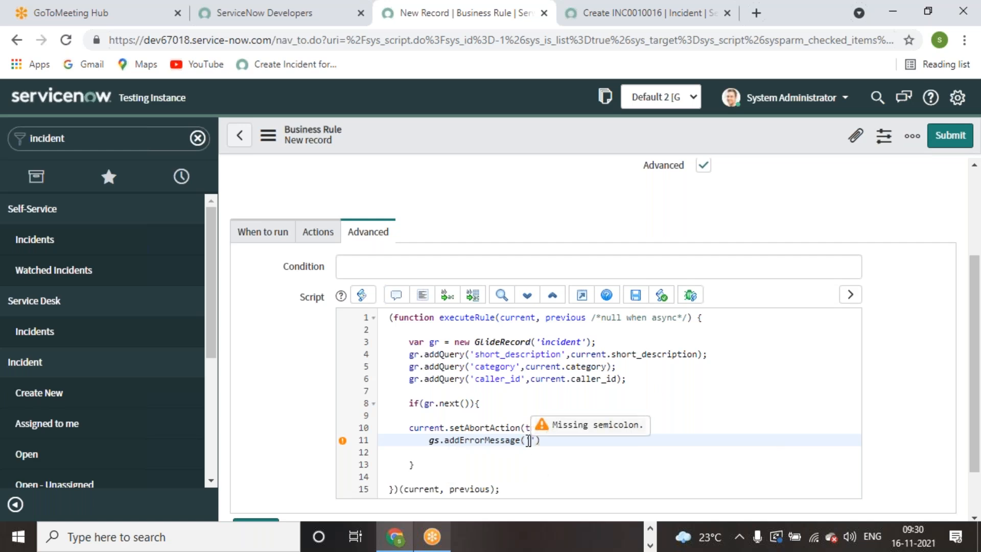
{"action": "type", "text": "'"}
{"action": "left_click", "coordinate": [651, 529]}
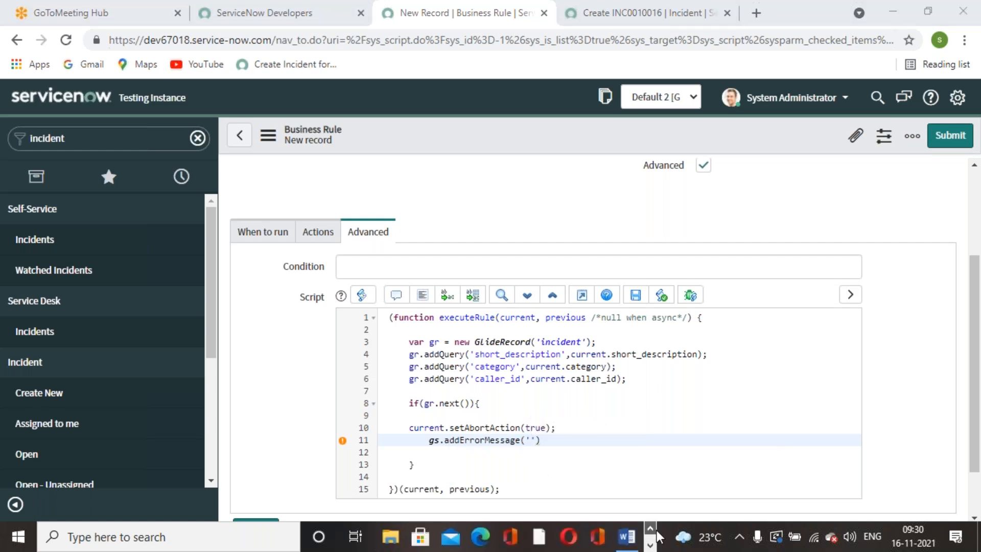
{"action": "left_click", "coordinate": [627, 536]}
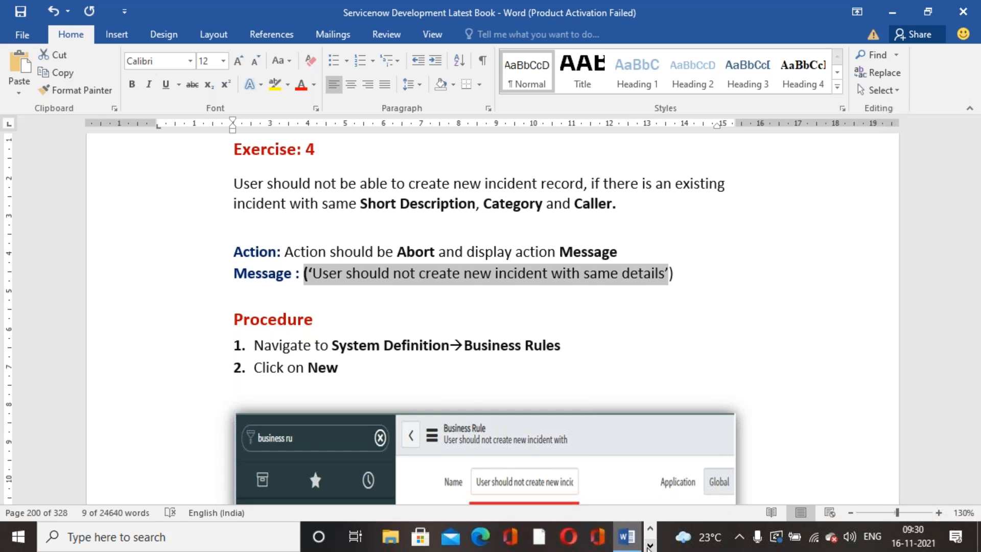
{"action": "left_click", "coordinate": [650, 544]}
{"action": "left_click", "coordinate": [394, 537]}
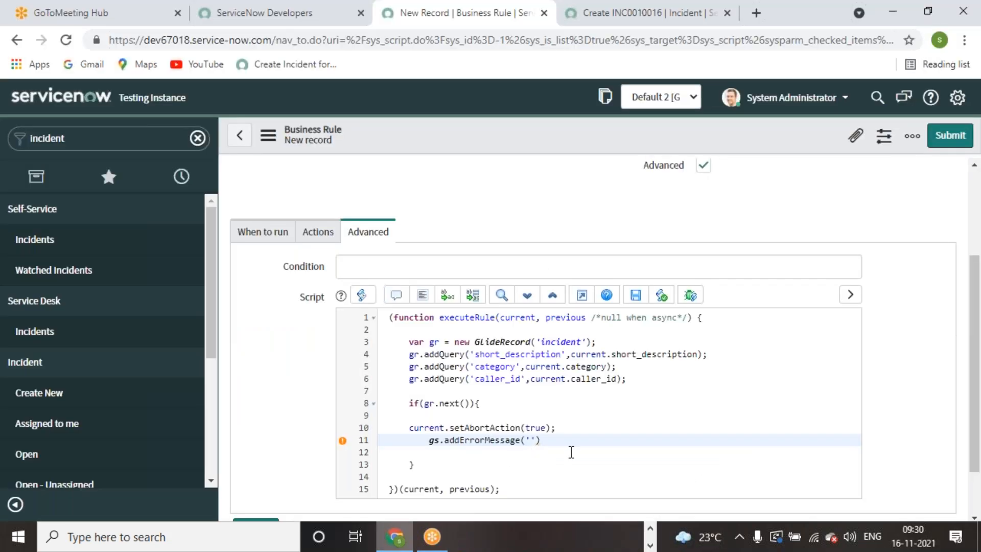
Set the error message text to 'User should not create new incident with same details' and save the business rule.
{"action": "type", "text": "(‘User should not create new incident with same details’"}
{"action": "left_click", "coordinate": [542, 437]}
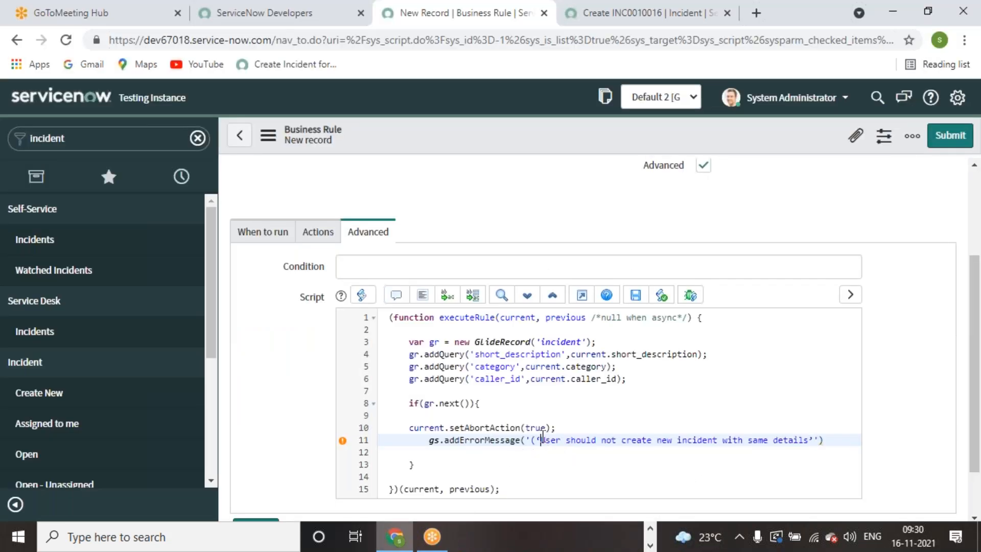
{"action": "key", "text": "BackSpace"}
{"action": "key", "text": "BackSpace"}
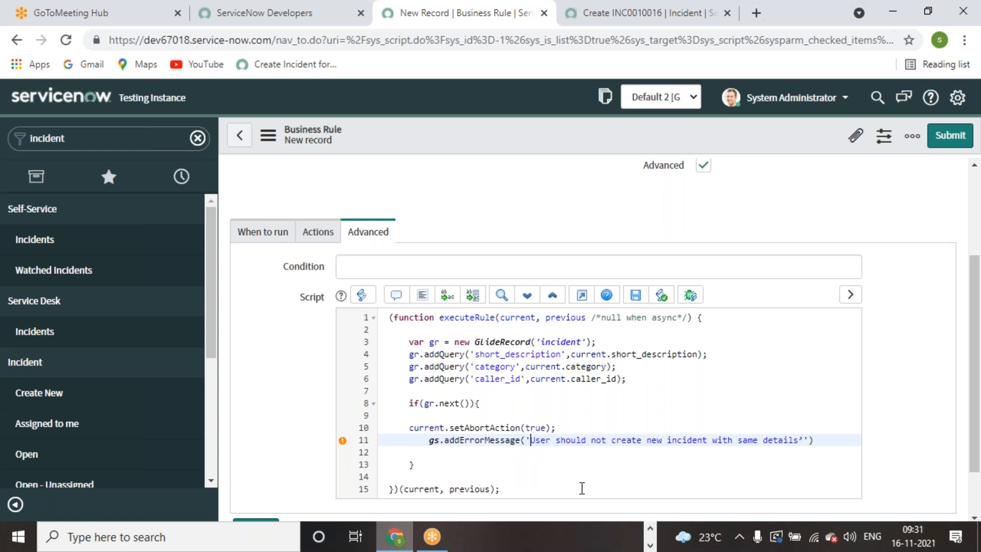
{"action": "left_click", "coordinate": [804, 440]}
{"action": "left_click", "coordinate": [838, 442]}
{"action": "right_click", "coordinate": [523, 135]}
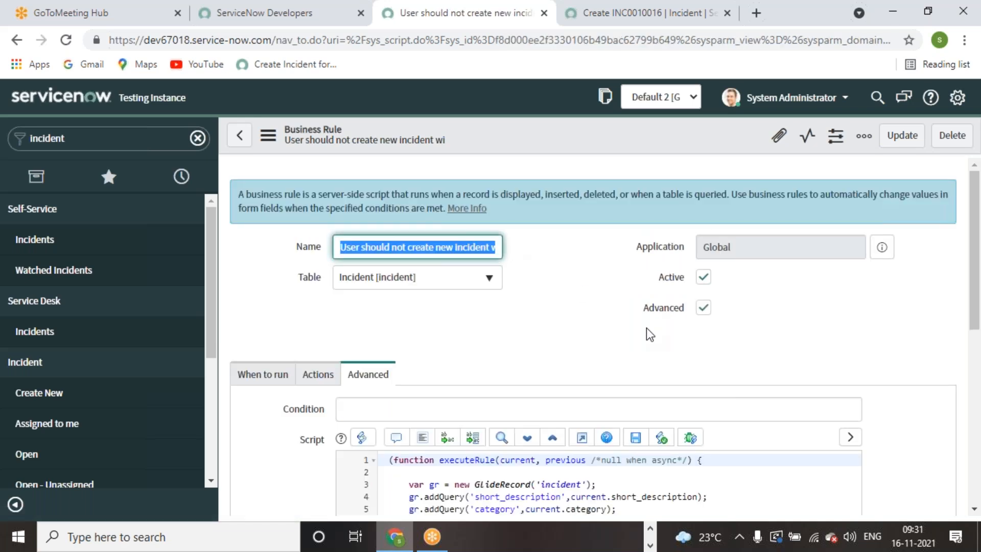
Start a new incident in the other ServiceNow tab, pick a caller from the user list and set the category to Database.
{"action": "left_click", "coordinate": [589, 22]}
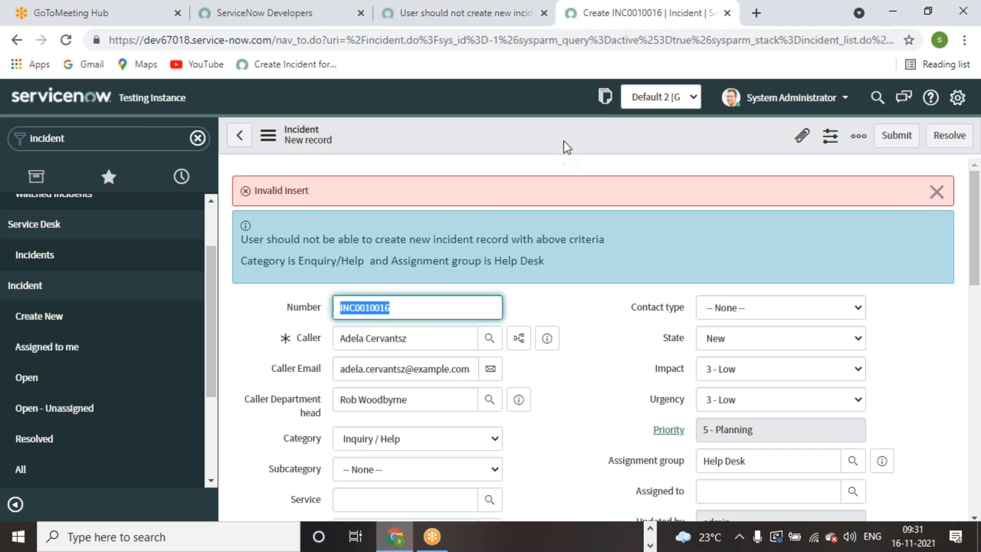
{"action": "left_click", "coordinate": [74, 331]}
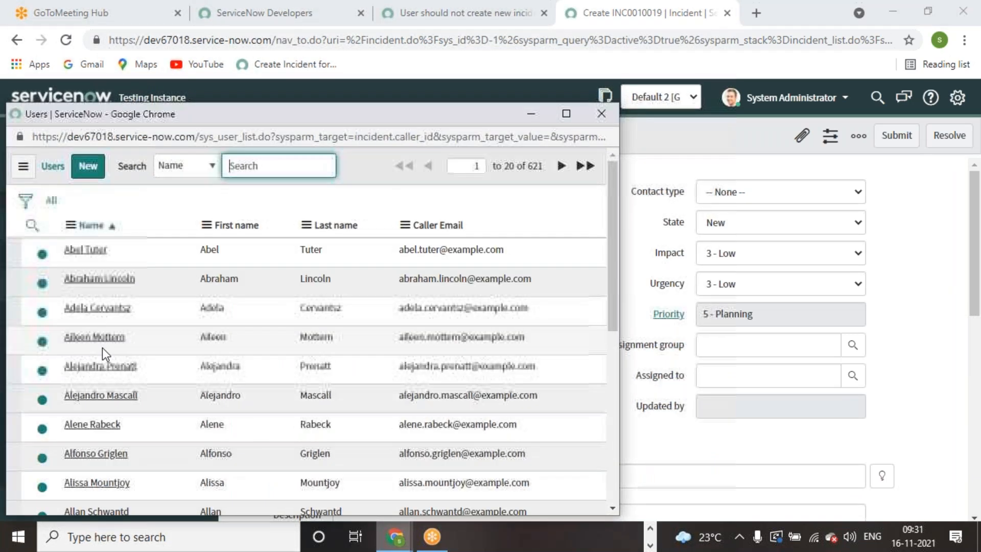
{"action": "left_click", "coordinate": [103, 338]}
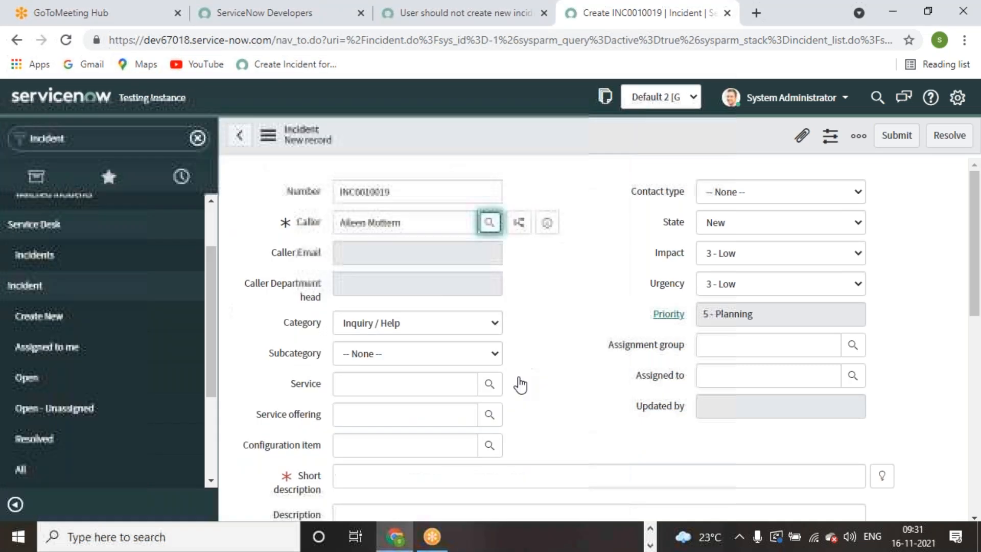
{"action": "left_click", "coordinate": [489, 334]}
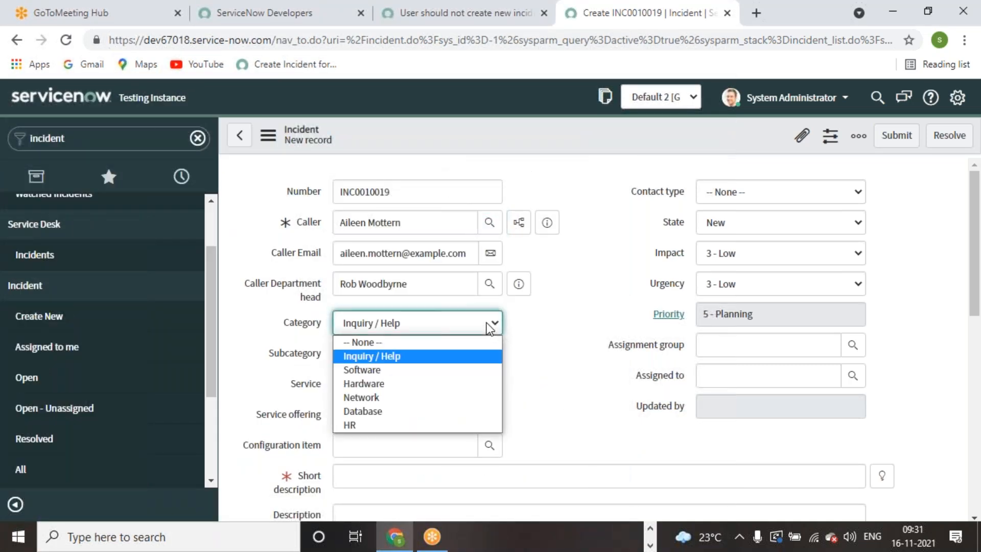
{"action": "left_click", "coordinate": [370, 410]}
Enter the short description 'Database Critical Issue' and submit the incident.
{"action": "left_click", "coordinate": [430, 476]}
{"action": "type", "text": "Data"}
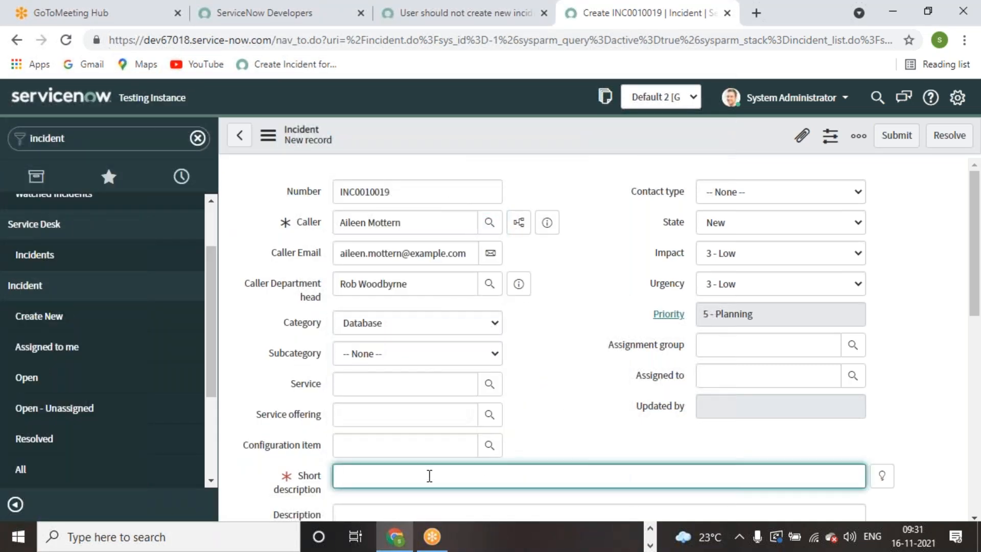
{"action": "type", "text": "base Critical Issue"}
{"action": "left_click", "coordinate": [578, 350]}
{"action": "left_click", "coordinate": [901, 143]}
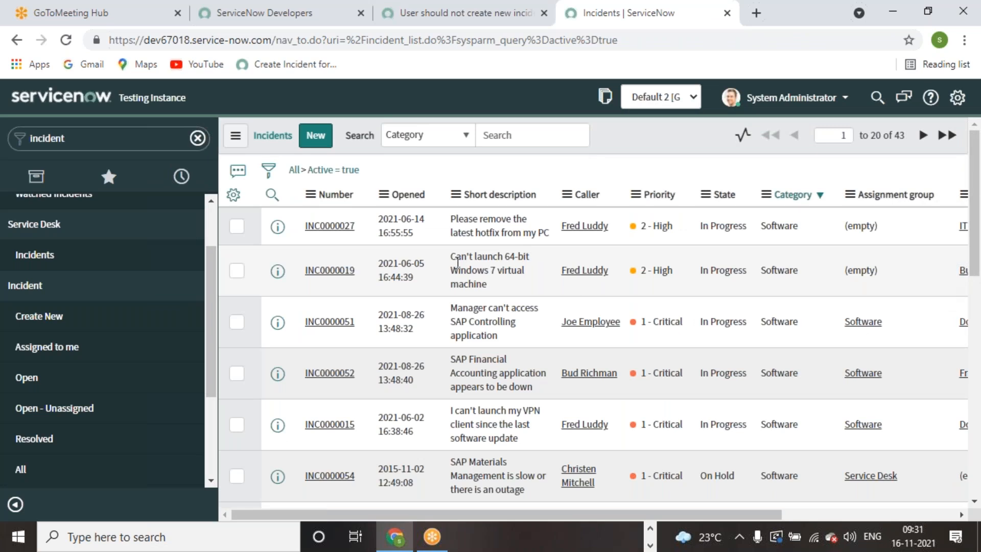
Start another new incident and choose the same caller as in the previous incident.
{"action": "left_click", "coordinate": [313, 137]}
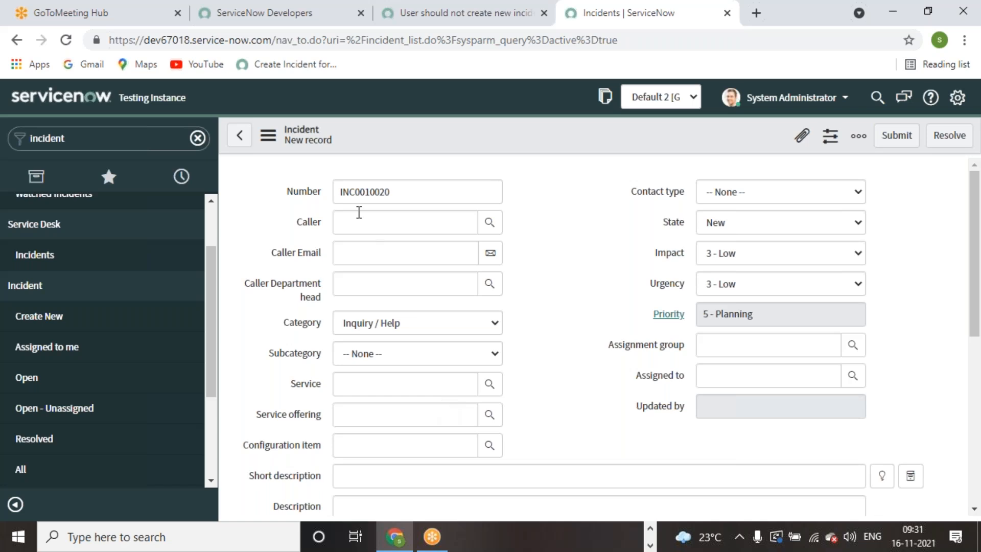
{"action": "left_click", "coordinate": [380, 227]}
{"action": "type", "text": "al"}
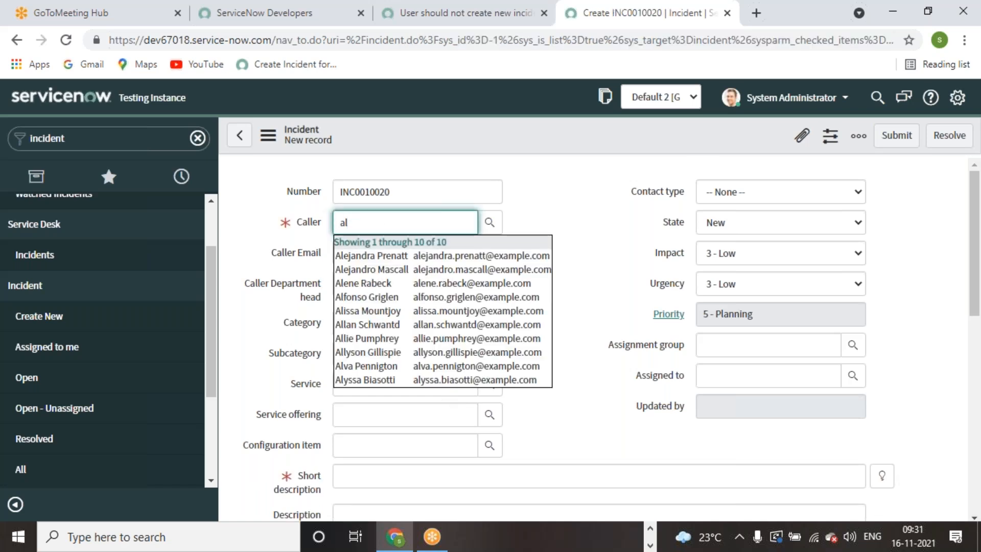
{"action": "key", "text": "BackSpace"}
{"action": "key", "text": "BackSpace"}
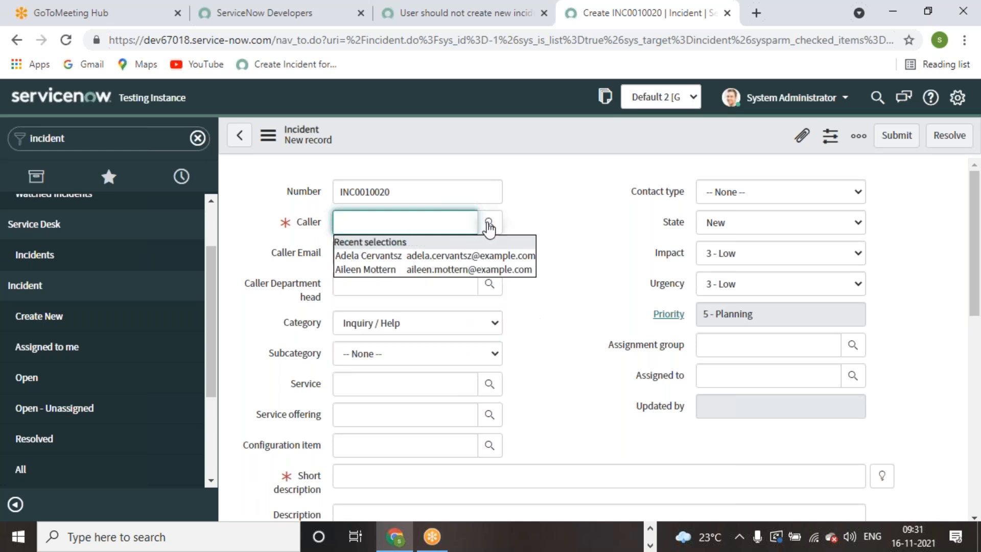
{"action": "left_click", "coordinate": [490, 222]}
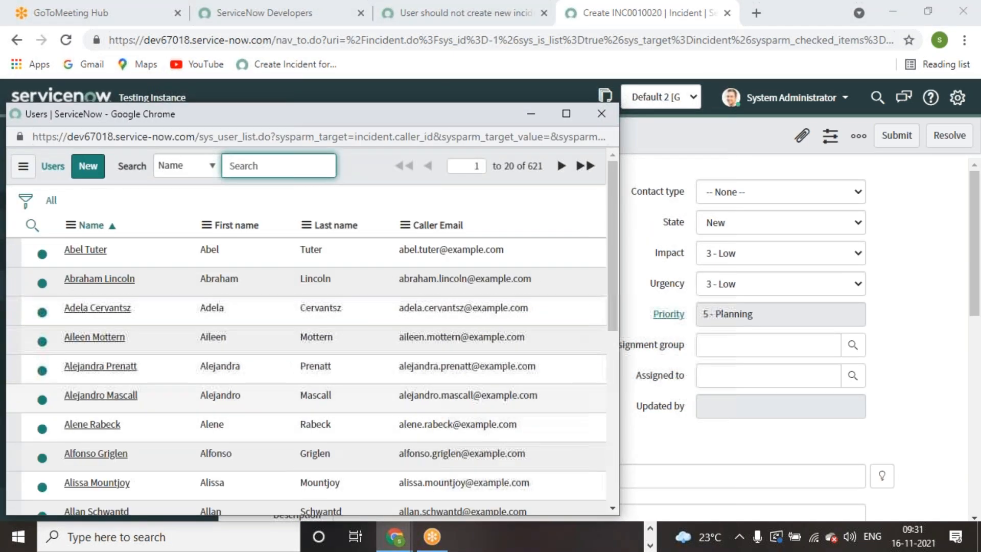
{"action": "left_click", "coordinate": [97, 338]}
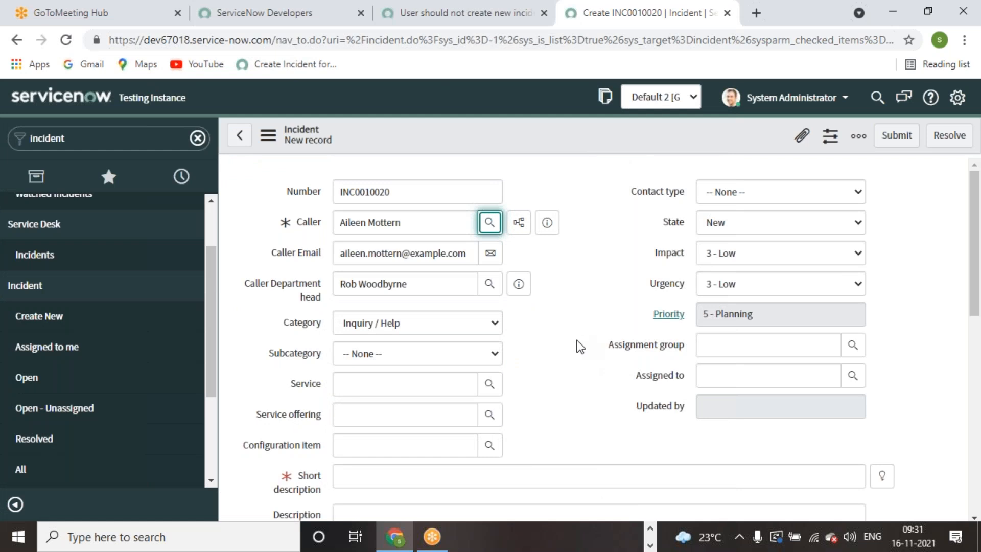
Enter the short description 'Database Critical Issue', set the category to Database and submit the duplicate incident.
{"action": "scroll", "coordinate": [577, 341], "scroll_direction": "down", "scroll_amount": 2}
{"action": "left_click", "coordinate": [530, 401]}
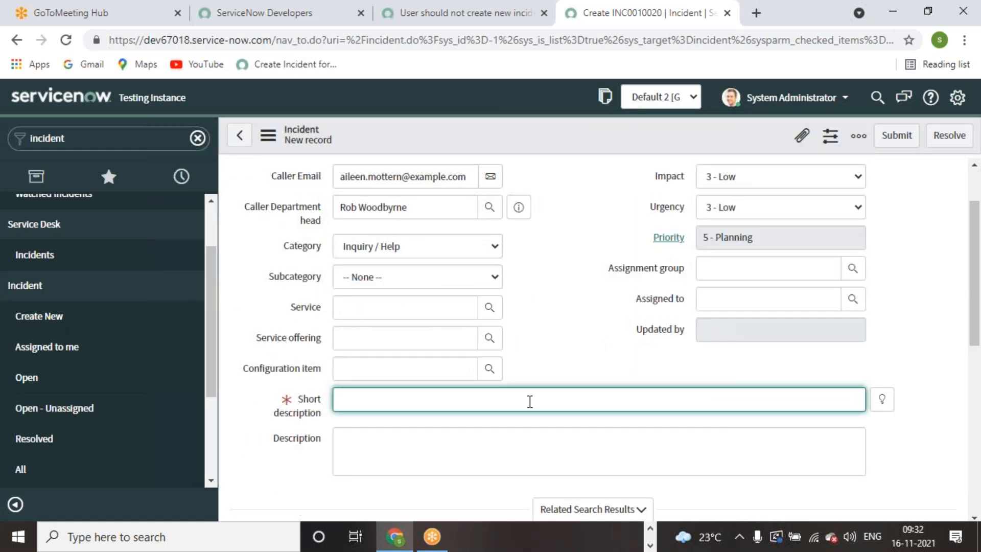
{"action": "type", "text": "Database Critical Issue"}
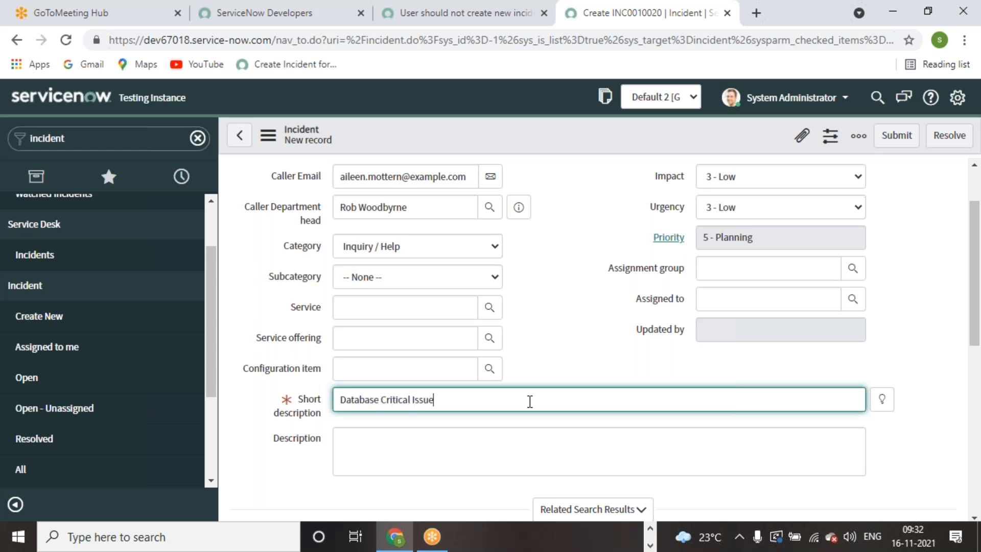
{"action": "left_click", "coordinate": [550, 288]}
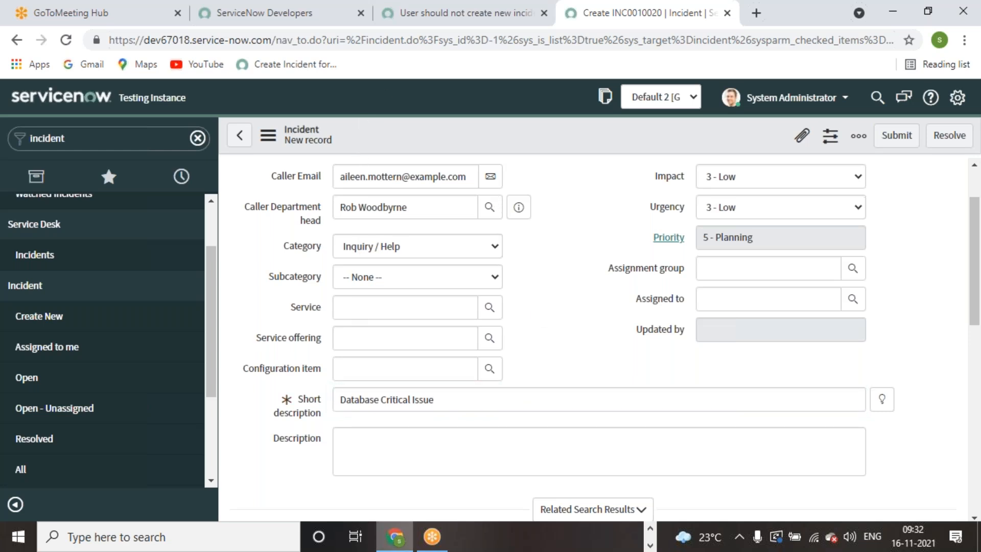
{"action": "left_click", "coordinate": [492, 248]}
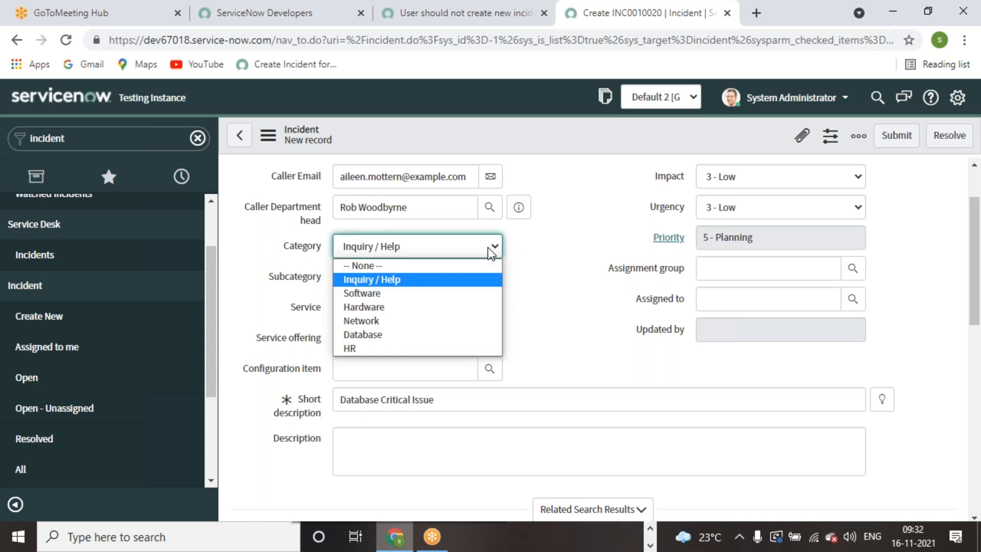
{"action": "left_click", "coordinate": [385, 335]}
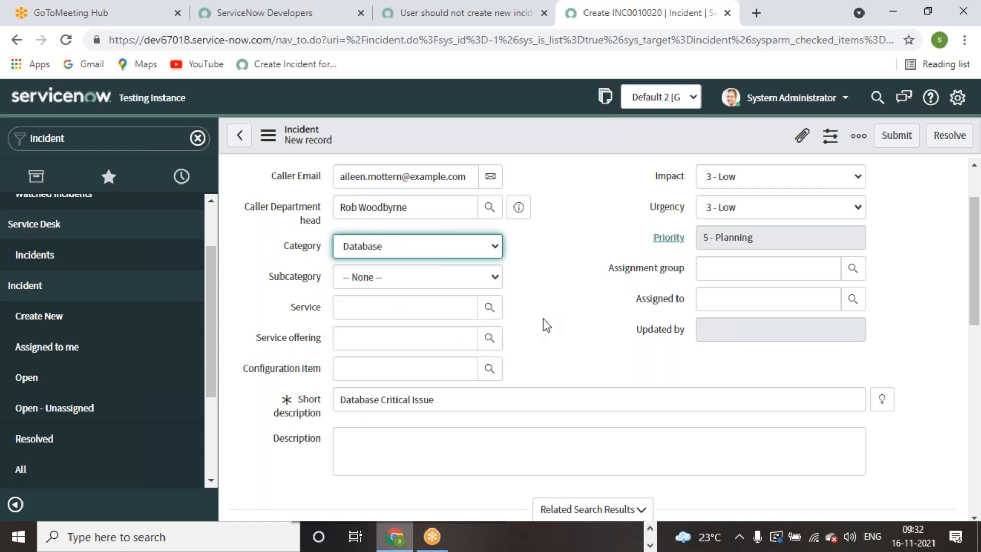
{"action": "left_click", "coordinate": [897, 136]}
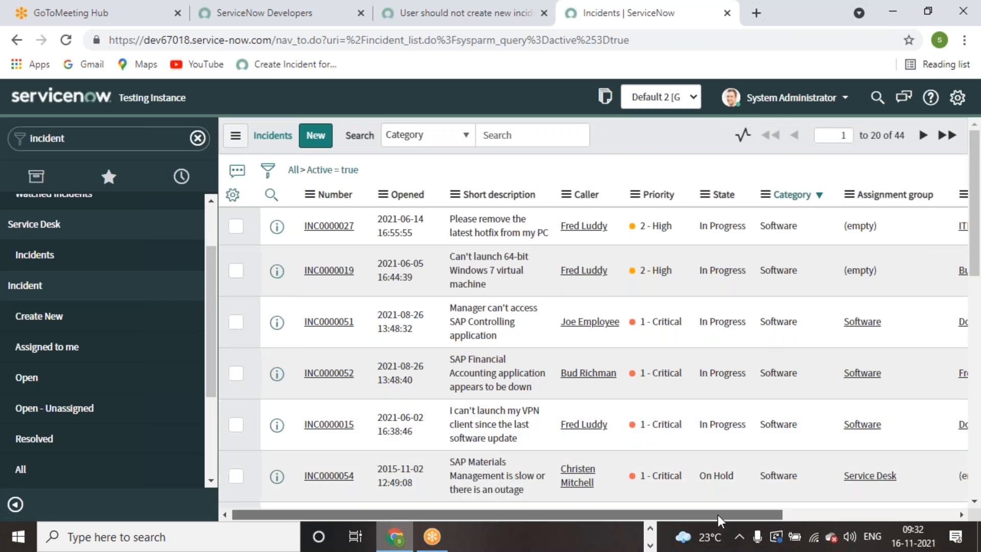
Sort the incident list by Updated in descending order and check the newest incidents for duplicates.
{"action": "left_click_drag", "start_coordinate": [669, 514], "coordinate": [842, 514]}
{"action": "left_click", "coordinate": [835, 194]}
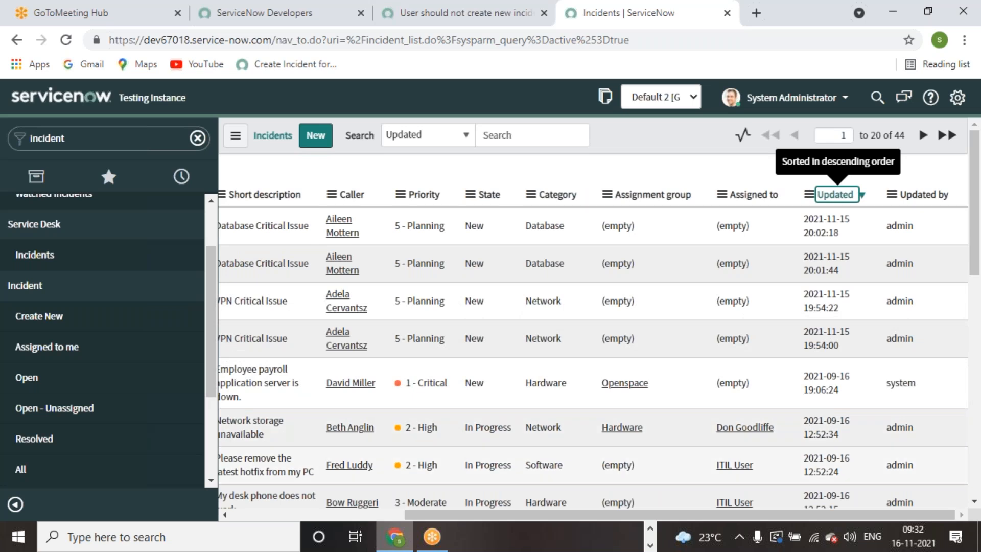
{"action": "left_click_drag", "start_coordinate": [644, 514], "coordinate": [470, 514]}
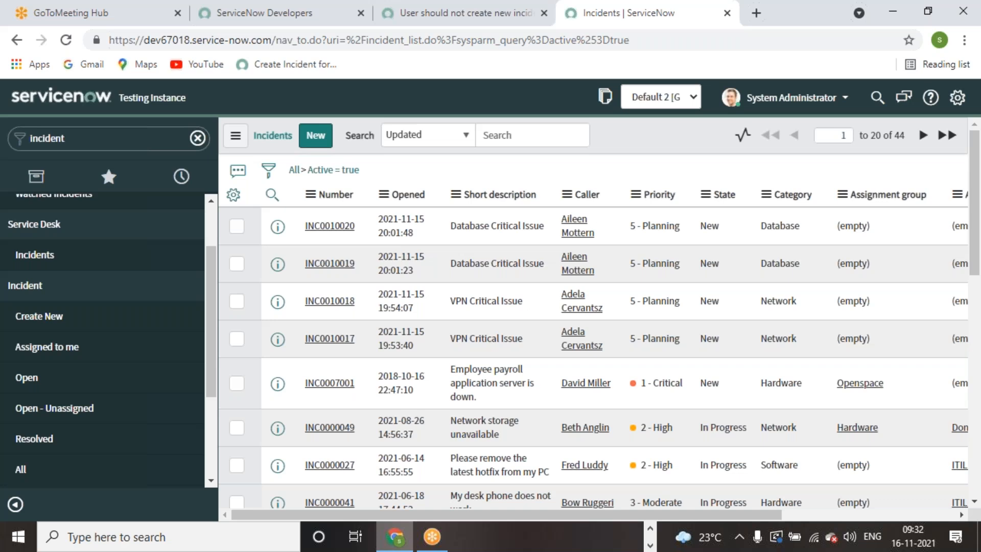
Review the duplicate-check business rule's script and compare it with the reference script in the Word document 'Servicenow Development Latest Book'.
{"action": "left_click", "coordinate": [484, 23]}
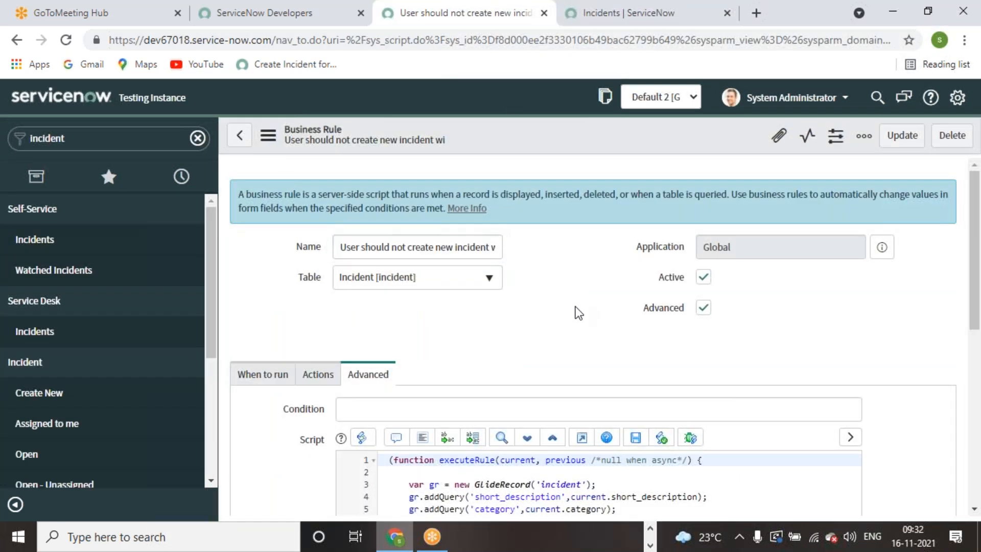
{"action": "scroll", "coordinate": [577, 312], "scroll_direction": "down", "scroll_amount": 4}
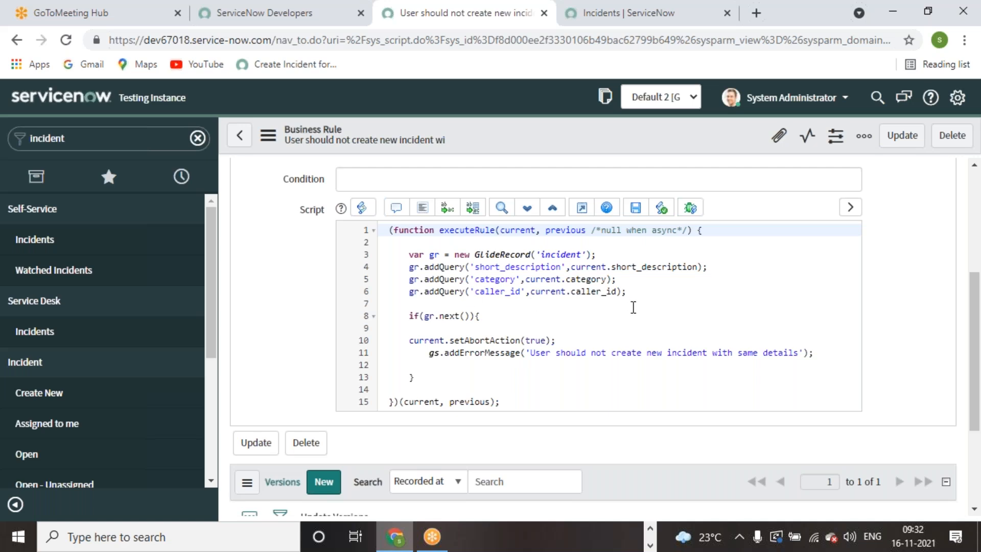
{"action": "scroll", "coordinate": [562, 313], "scroll_direction": "down", "scroll_amount": 2}
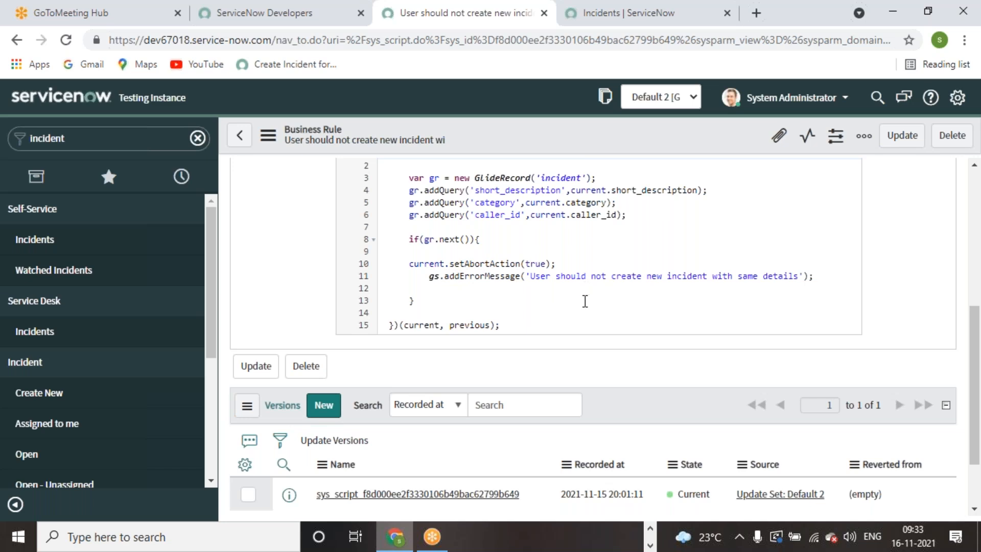
{"action": "left_click", "coordinate": [654, 524]}
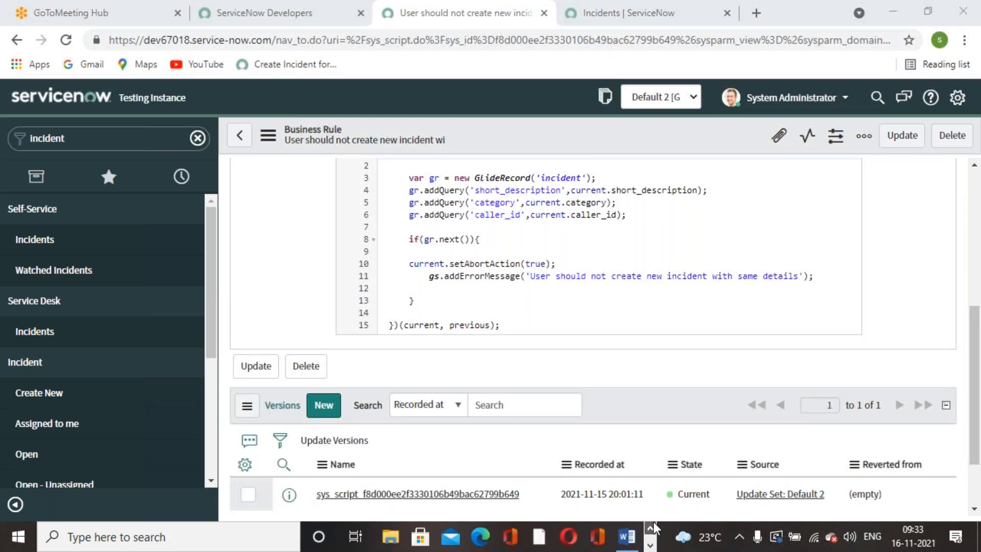
{"action": "left_click", "coordinate": [633, 531]}
{"action": "scroll", "coordinate": [650, 355], "scroll_direction": "down", "scroll_amount": 20}
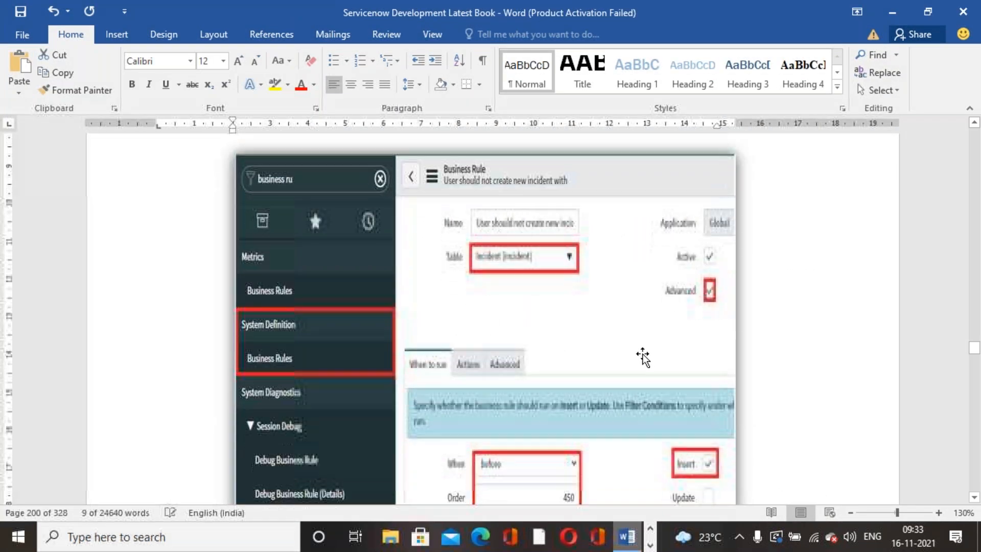
{"action": "scroll", "coordinate": [650, 355], "scroll_direction": "down", "scroll_amount": 1}
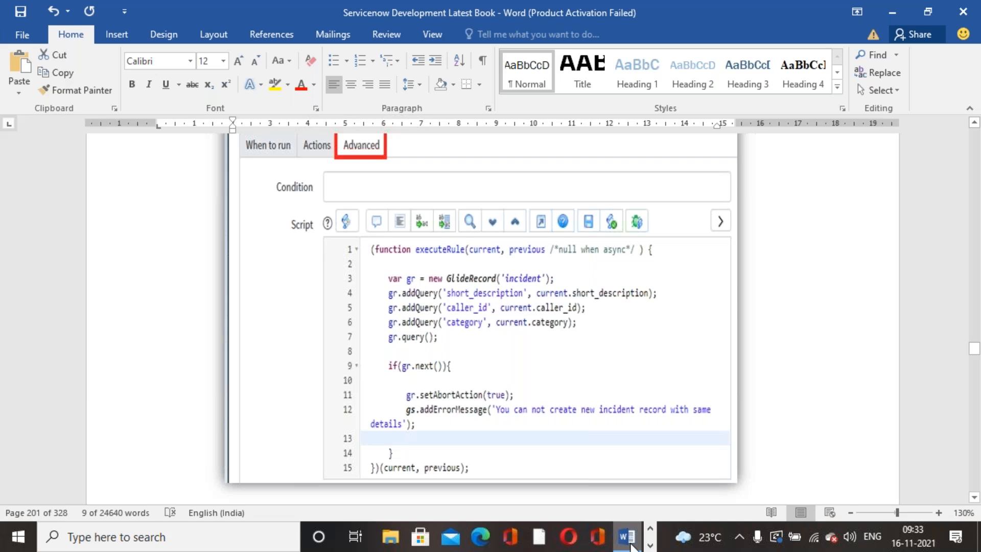
Switch back to Chrome, add the line gr.query(); after the caller_id query in the business rule script, and save the rule.
{"action": "left_click", "coordinate": [650, 543]}
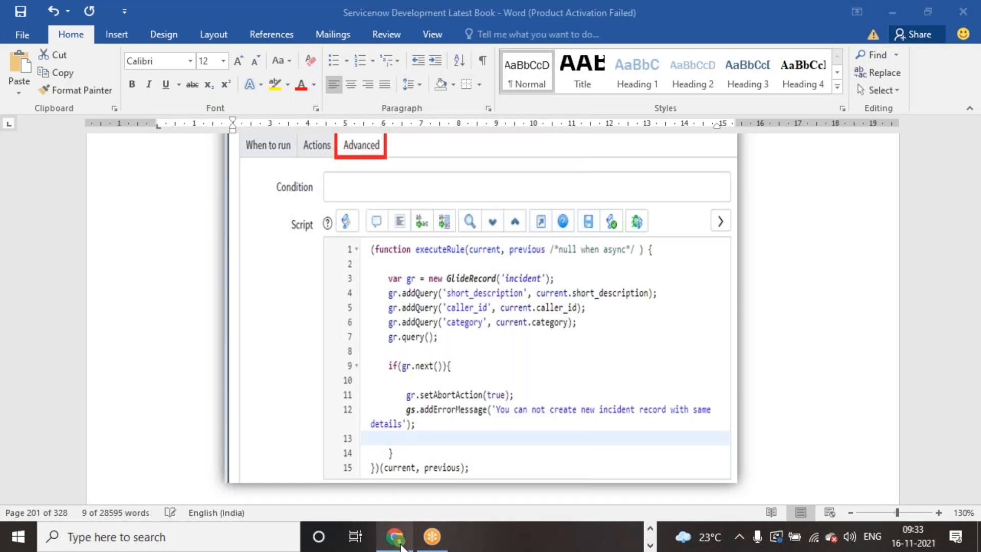
{"action": "left_click", "coordinate": [395, 537]}
{"action": "left_click", "coordinate": [677, 218]}
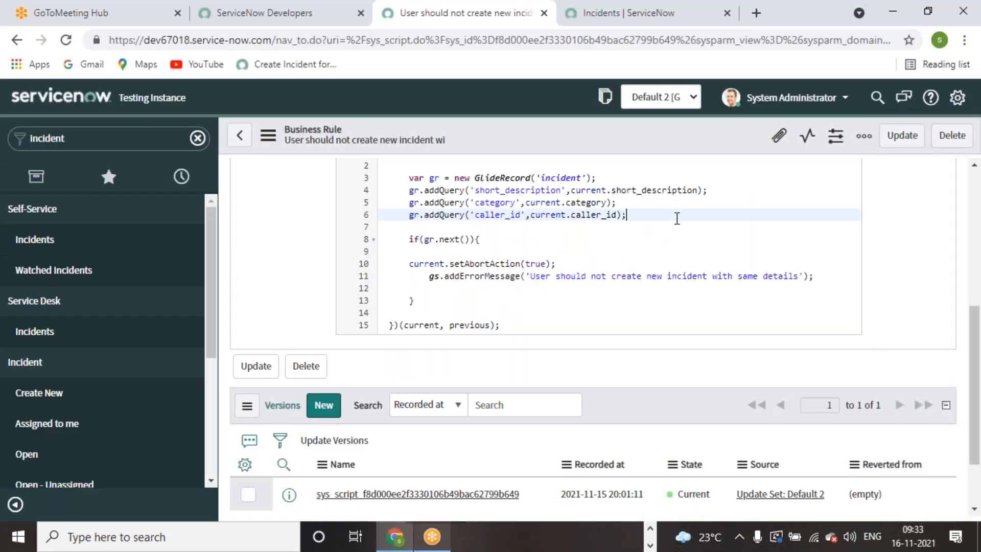
{"action": "key", "text": "Return"}
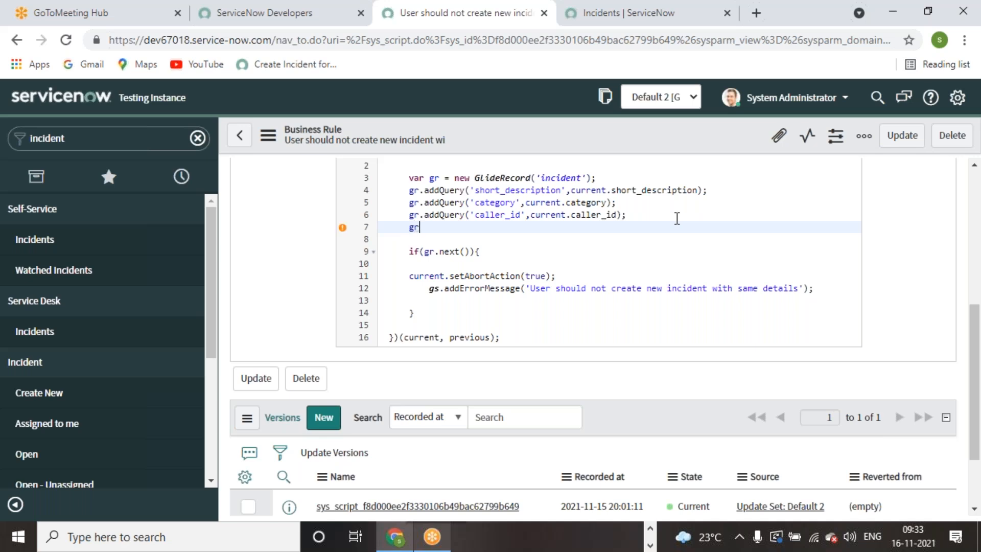
{"action": "type", "text": "gr."}
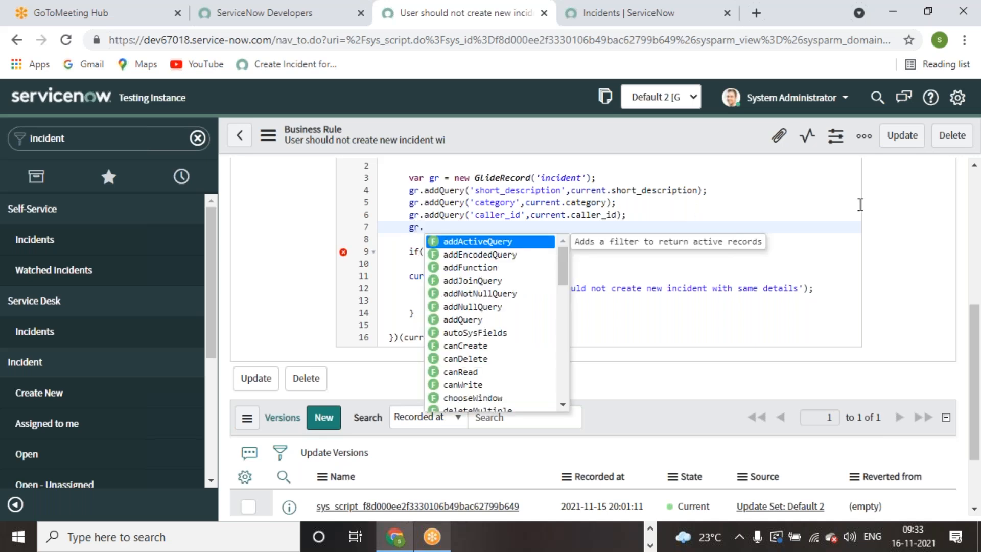
{"action": "key", "text": "Escape"}
{"action": "scroll", "coordinate": [764, 255], "scroll_direction": "up", "scroll_amount": 3}
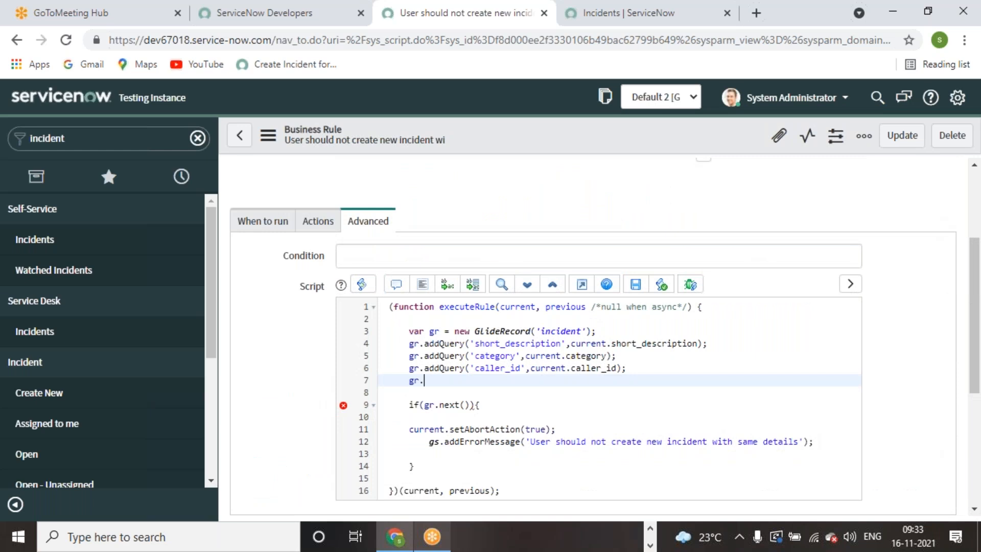
{"action": "type", "text": "query"}
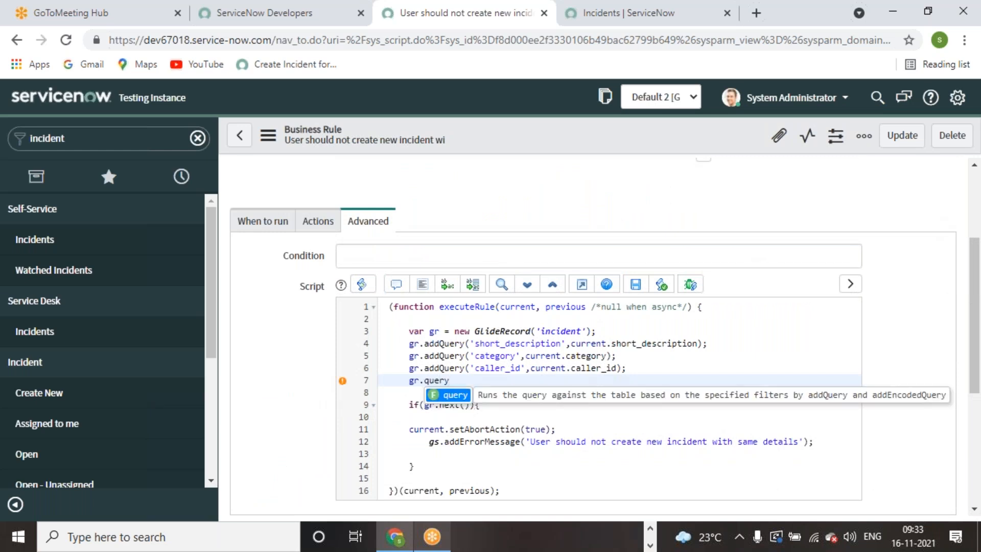
{"action": "key", "text": "Return"}
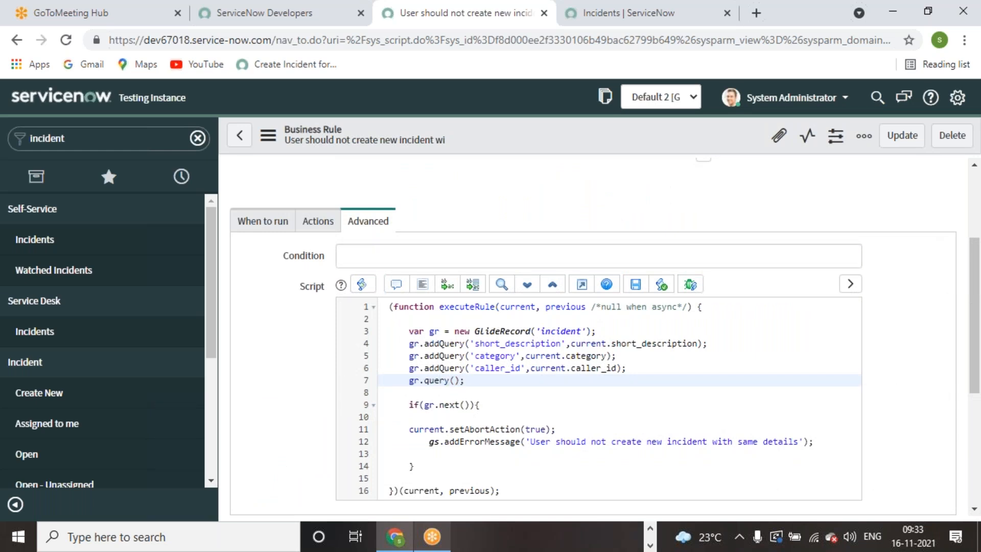
{"action": "right_click", "coordinate": [617, 139]}
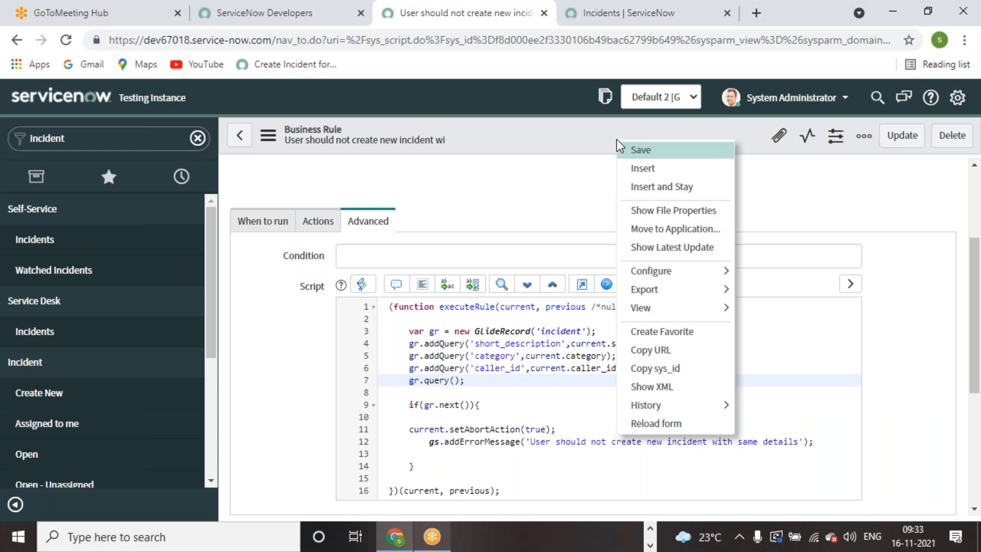
{"action": "left_click", "coordinate": [660, 151]}
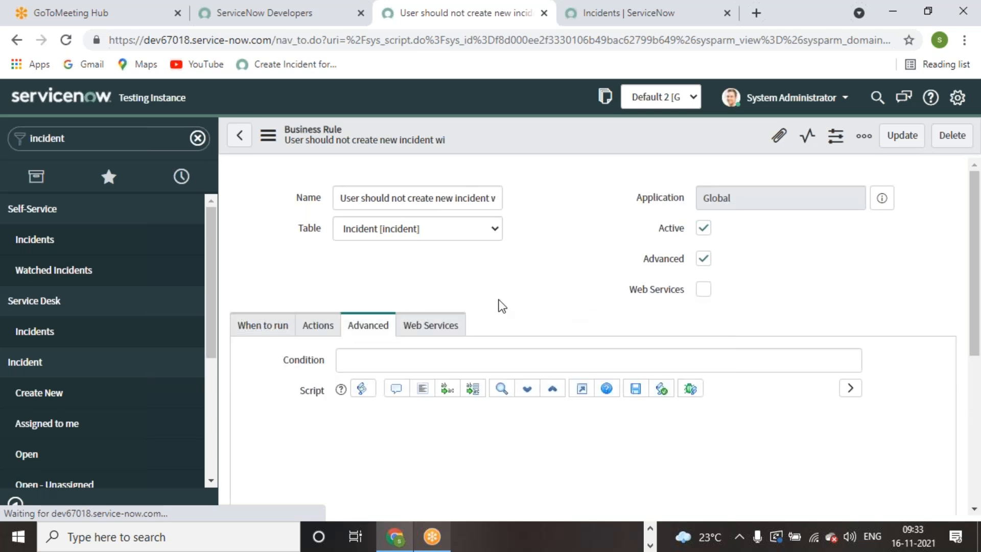
Review the script's query conditions on short_description, category and caller_id against the current record's values.
{"action": "scroll", "coordinate": [567, 281], "scroll_direction": "down", "scroll_amount": 3}
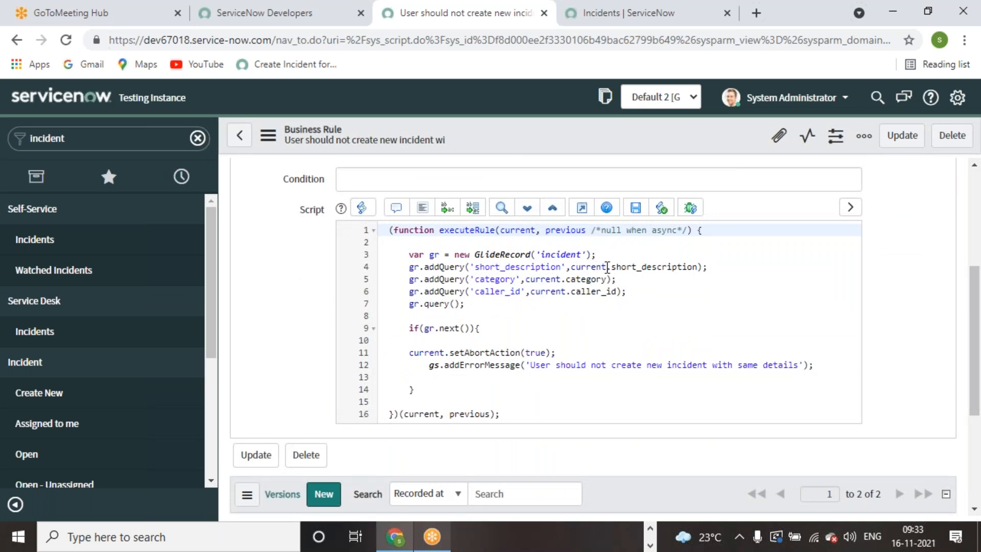
{"action": "left_click_drag", "start_coordinate": [571, 272], "coordinate": [695, 271]}
{"action": "left_click", "coordinate": [552, 267]}
{"action": "double_click", "coordinate": [593, 279]}
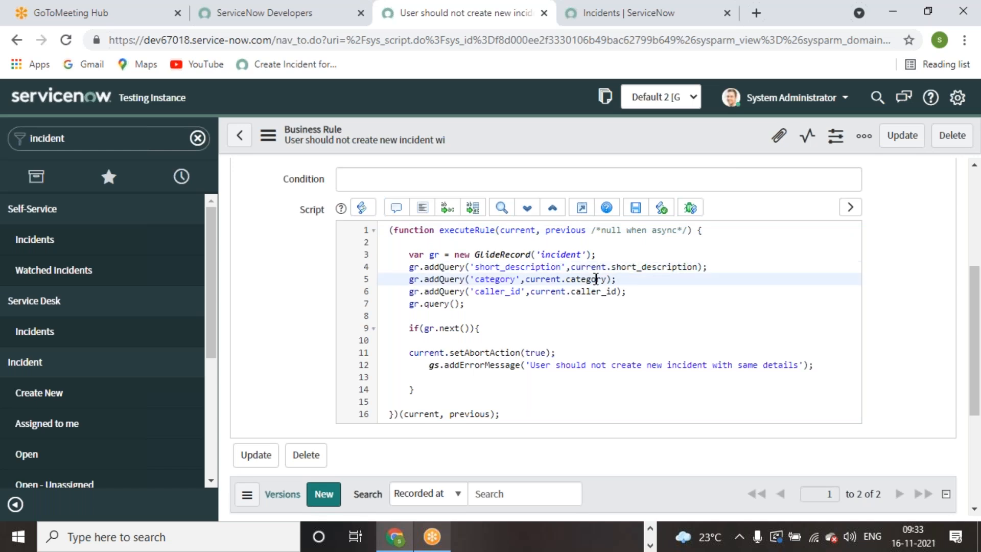
{"action": "left_click", "coordinate": [507, 280]}
{"action": "double_click", "coordinate": [611, 293]}
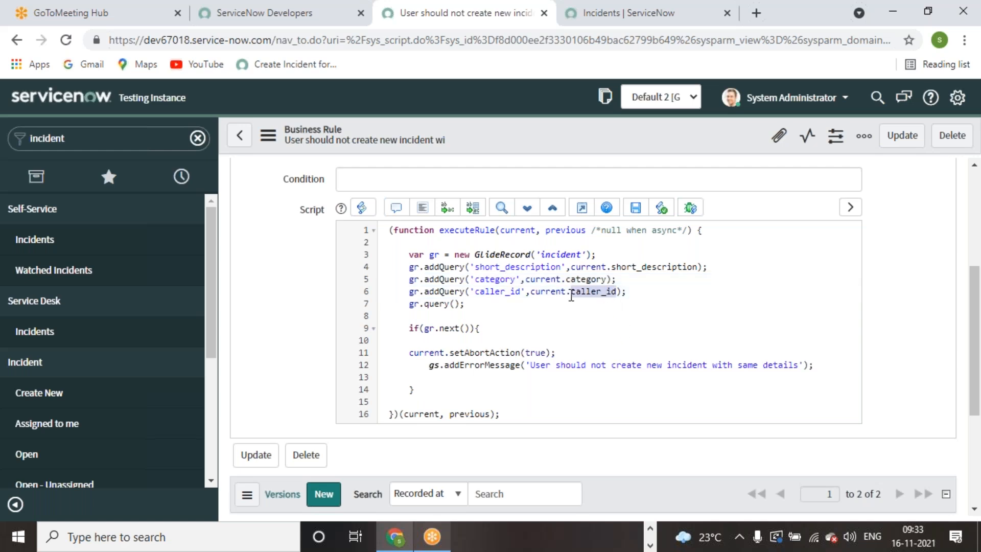
{"action": "left_click", "coordinate": [505, 293]}
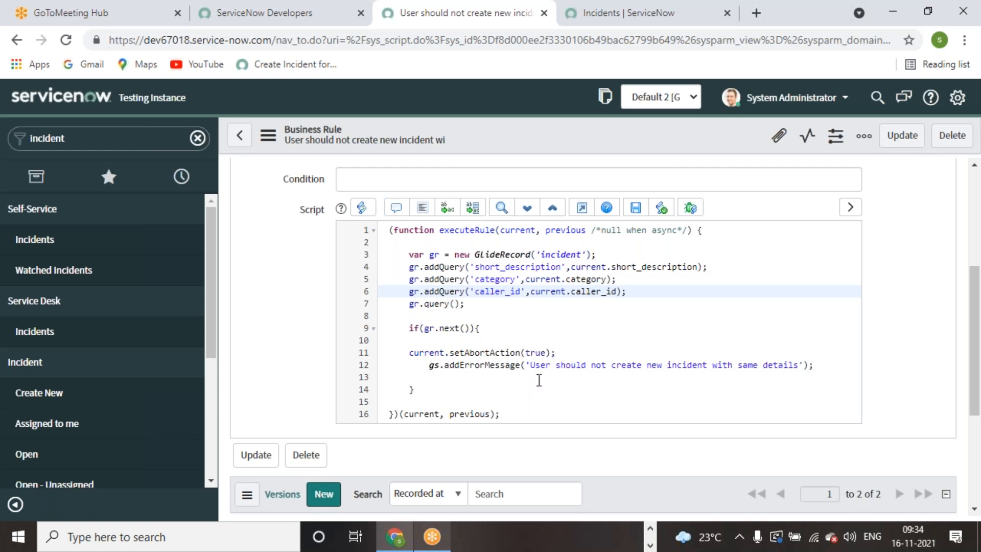
Start a new incident and choose a caller from the user lookup list.
{"action": "left_click", "coordinate": [593, 21]}
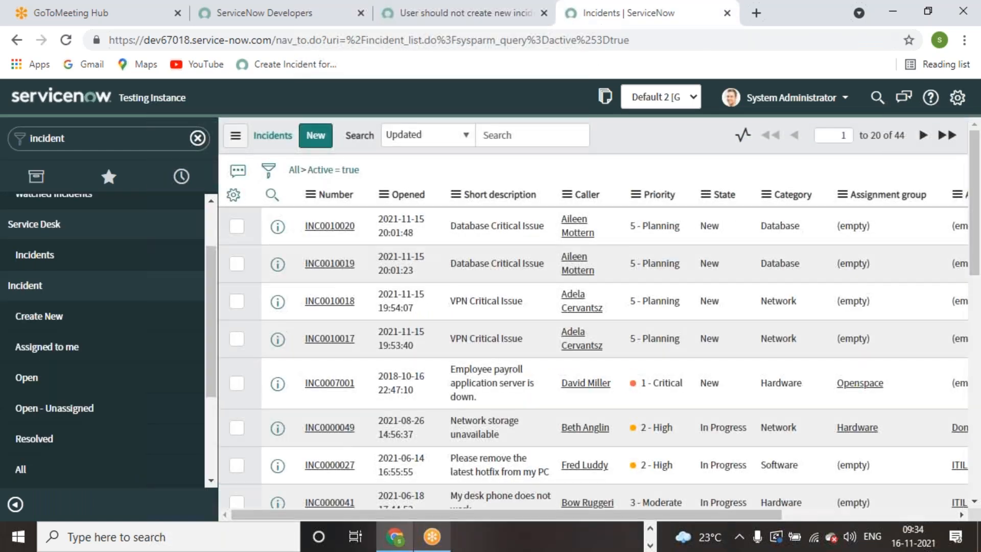
{"action": "left_click", "coordinate": [113, 312]}
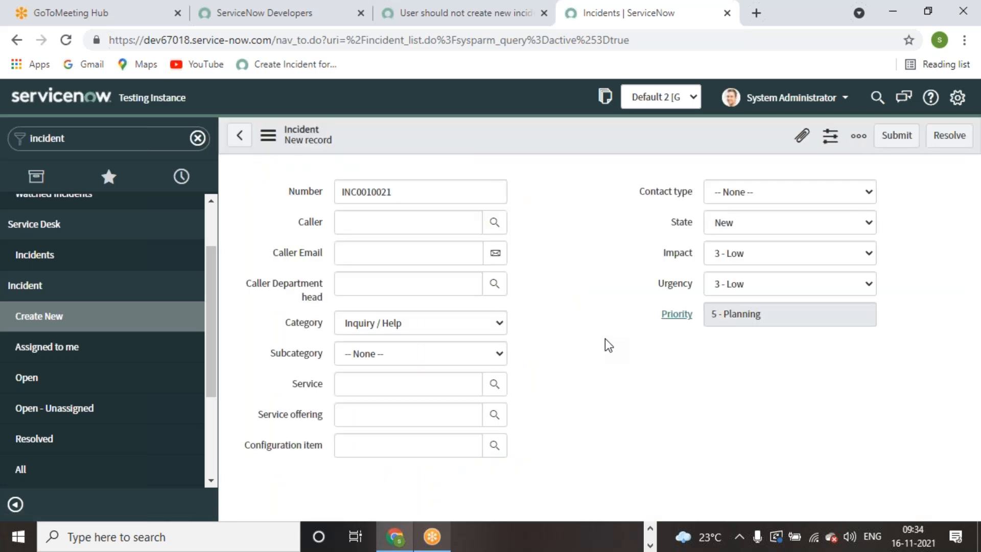
{"action": "left_click", "coordinate": [490, 223]}
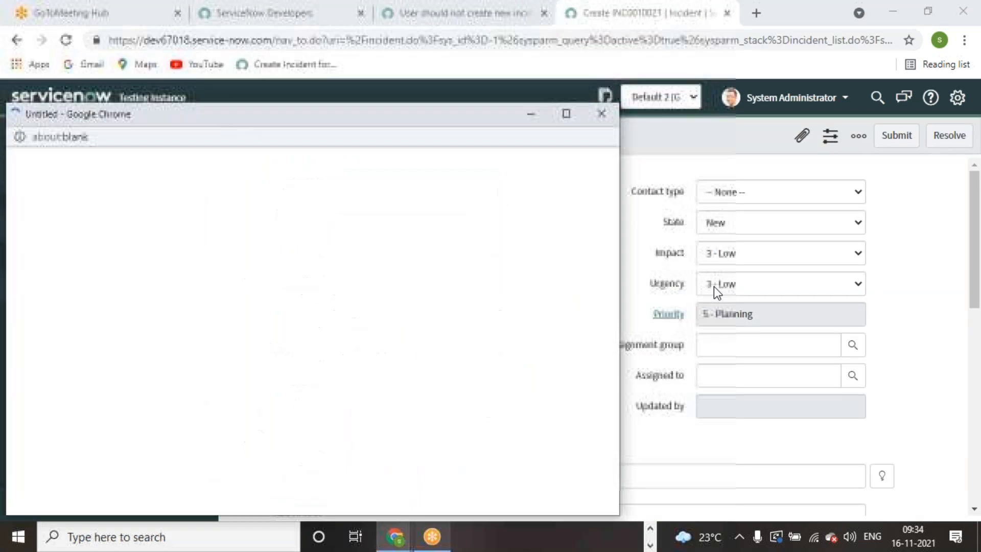
{"action": "left_click", "coordinate": [123, 278]}
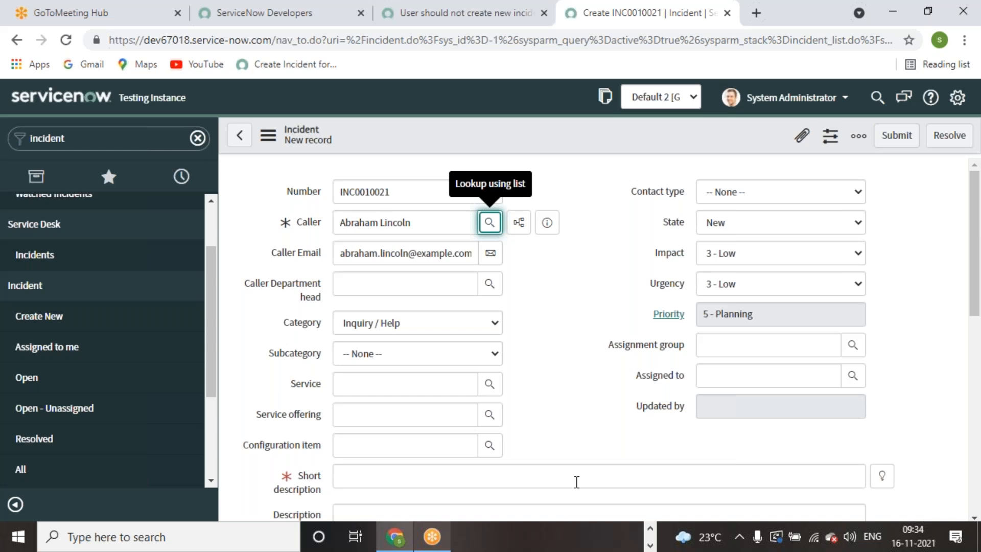
Enter the short description 'Software Issue for laptop', set the category to Software and submit the incident.
{"action": "left_click", "coordinate": [576, 481]}
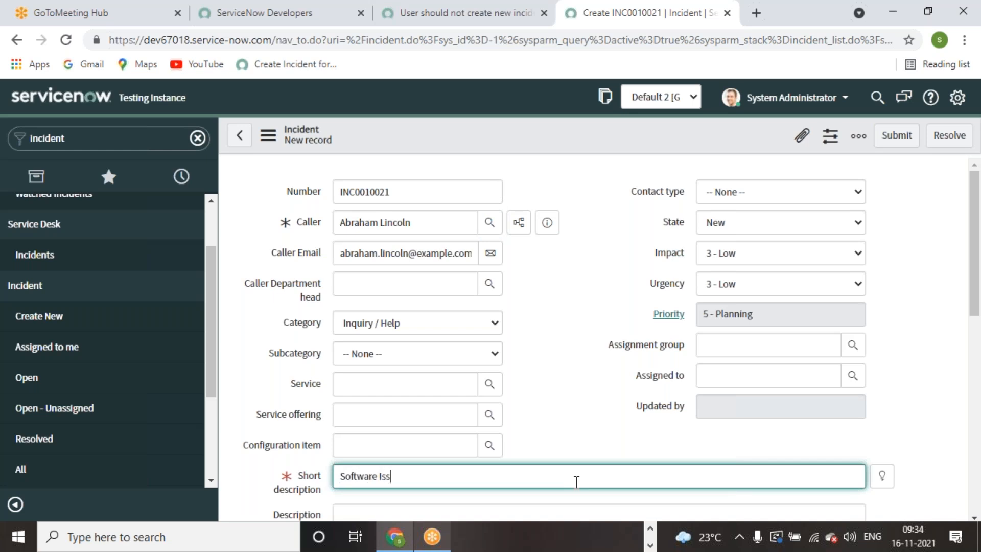
{"action": "type", "text": "ue for laptop"}
{"action": "left_click", "coordinate": [588, 343]}
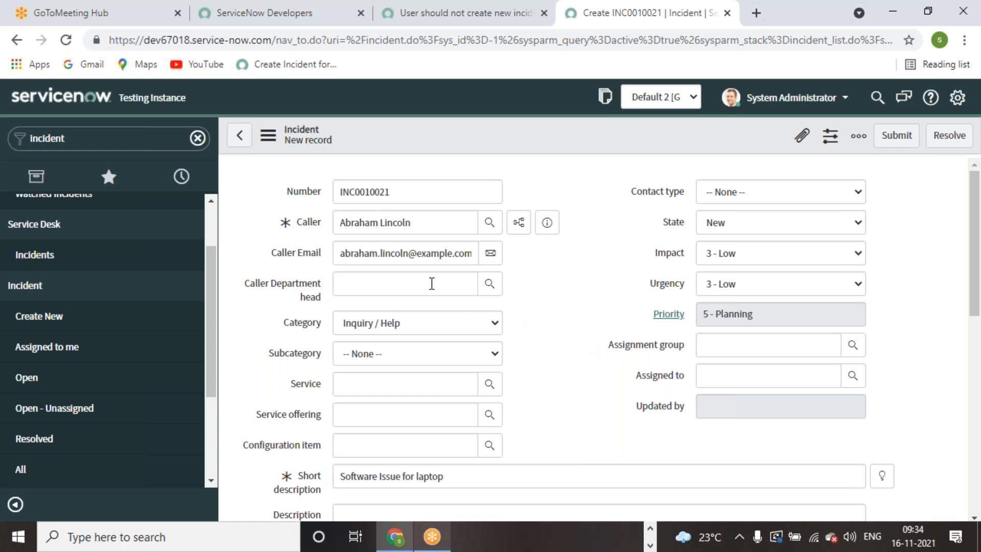
{"action": "left_click", "coordinate": [490, 321]}
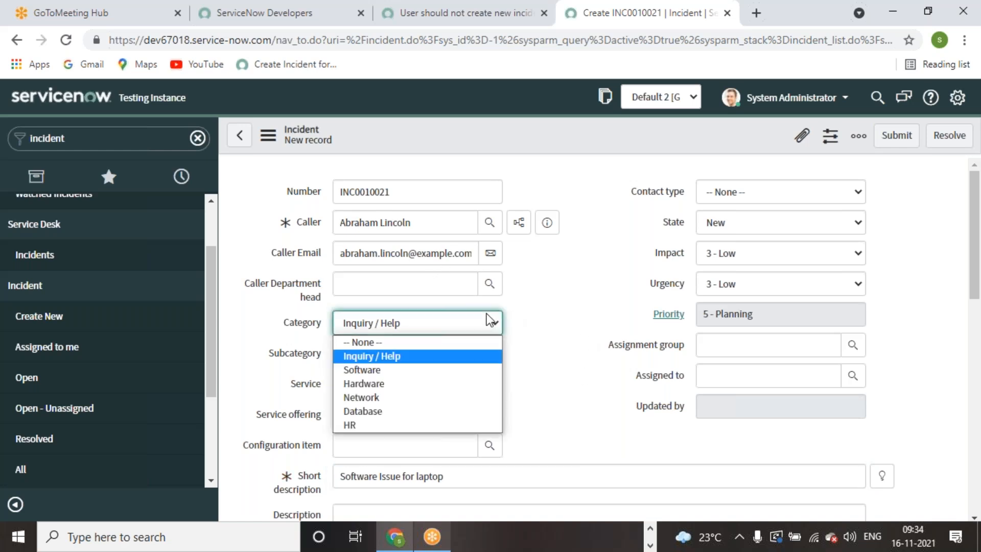
{"action": "left_click", "coordinate": [408, 376]}
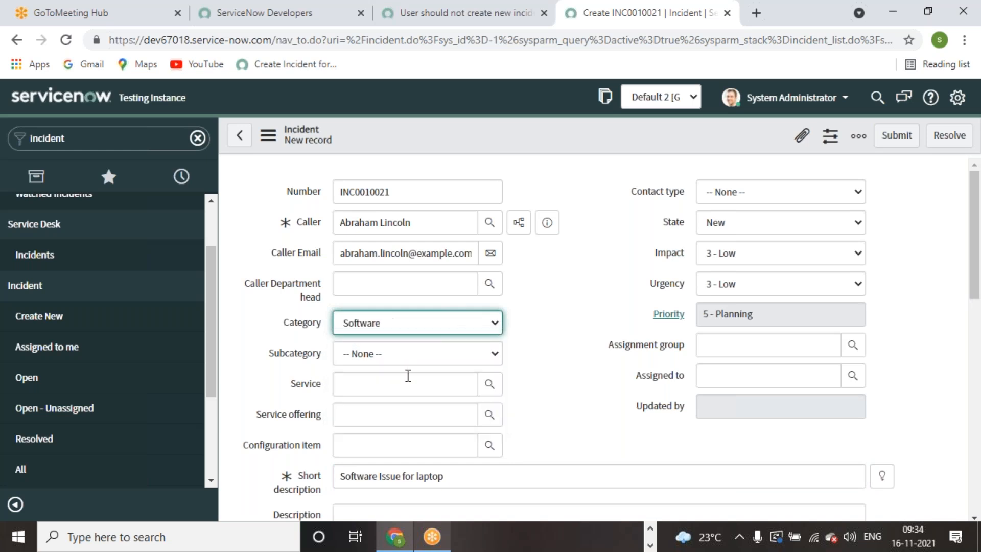
{"action": "left_click", "coordinate": [897, 136]}
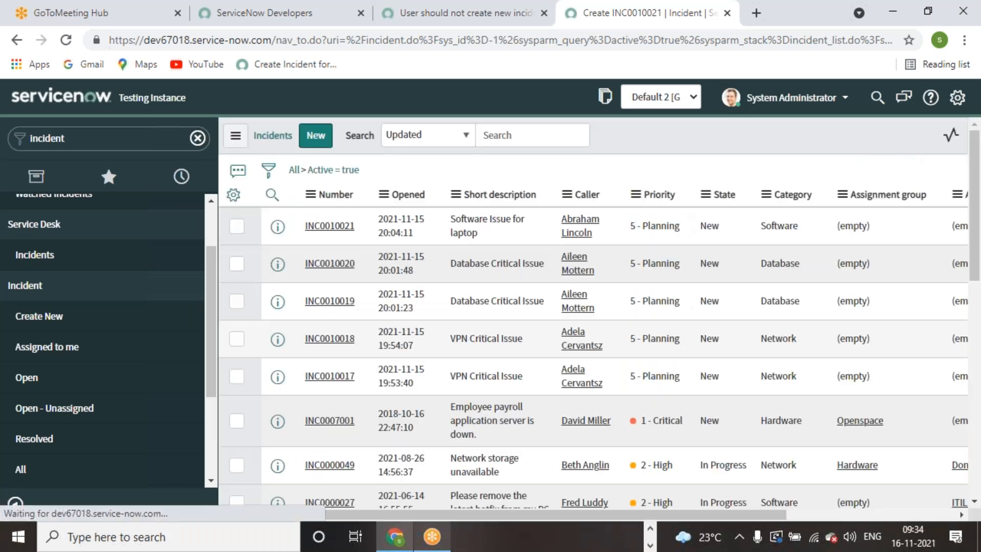
Start another new incident and select the same caller as in the laptop software incident.
{"action": "left_click", "coordinate": [316, 135]}
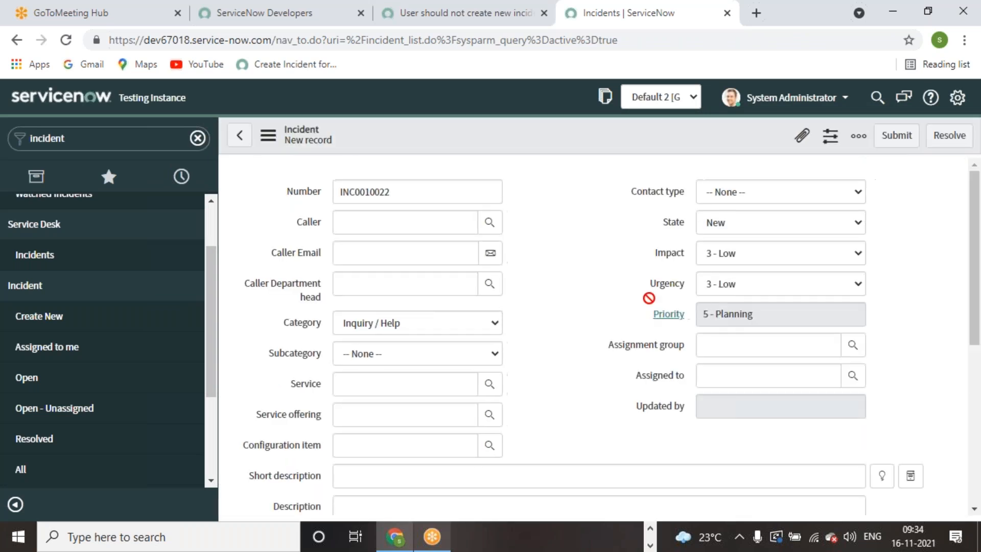
{"action": "left_click", "coordinate": [450, 224]}
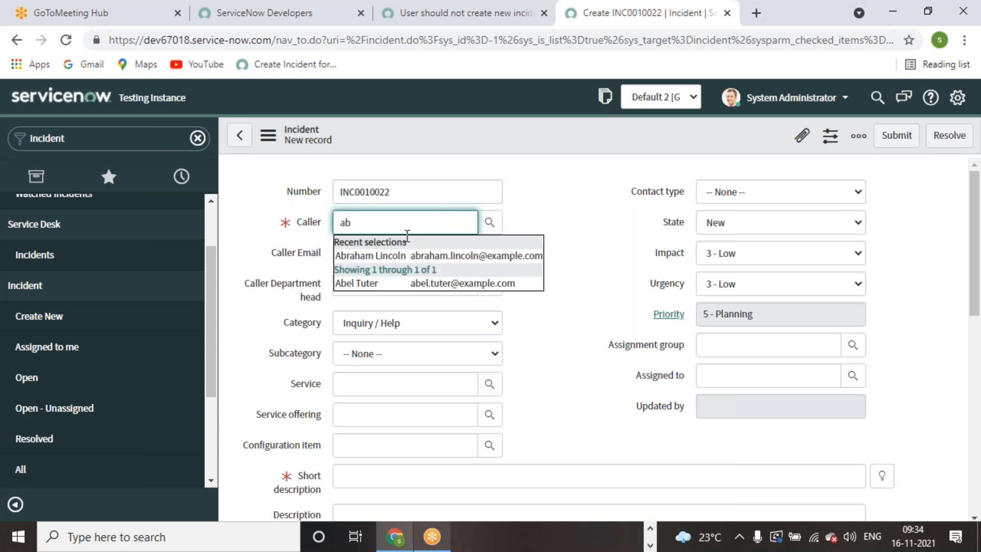
{"action": "left_click", "coordinate": [392, 254]}
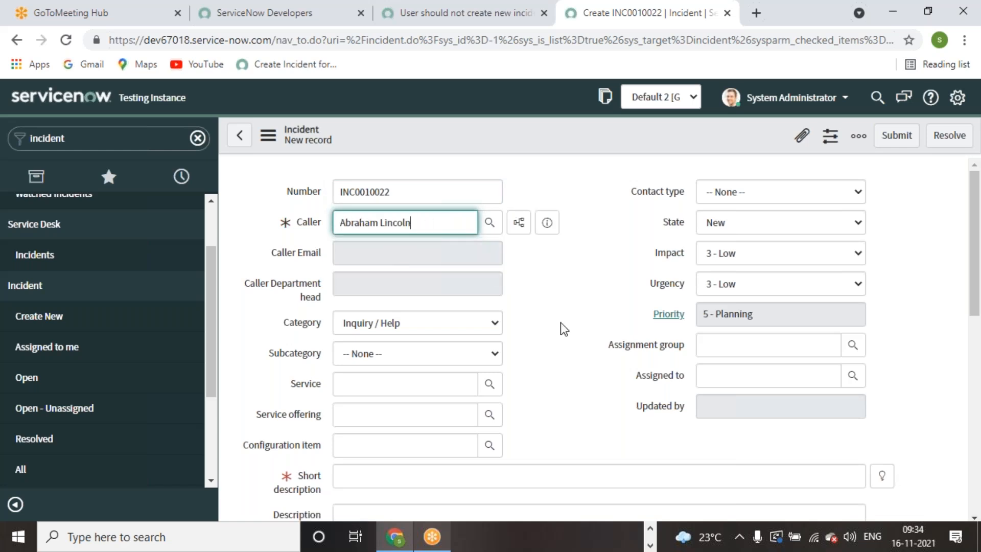
Enter the short description 'Software issue for laptop', set the category to Software and try to submit the duplicate incident.
{"action": "left_click", "coordinate": [503, 473]}
{"action": "type", "text": "Software iss"}
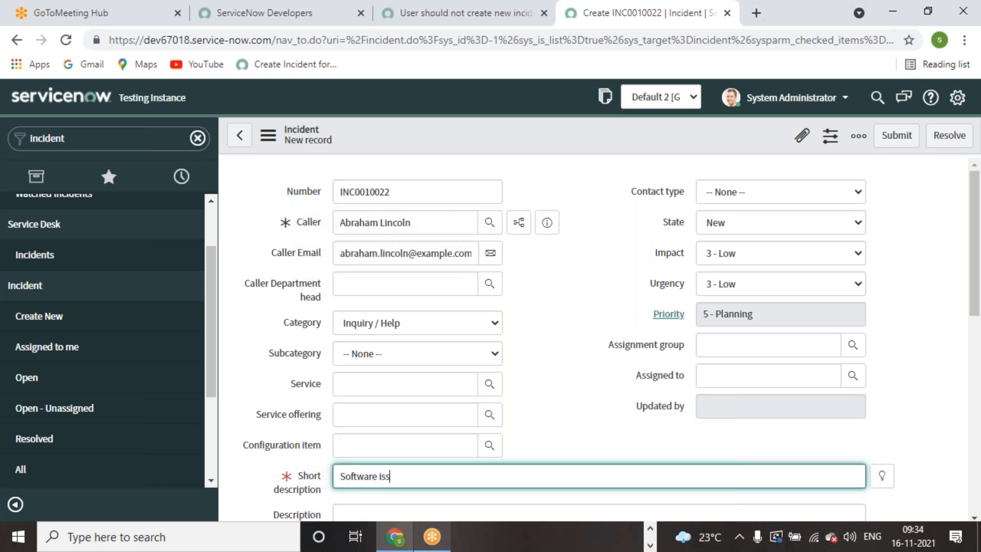
{"action": "type", "text": "ue for laptop"}
{"action": "left_click", "coordinate": [536, 437]}
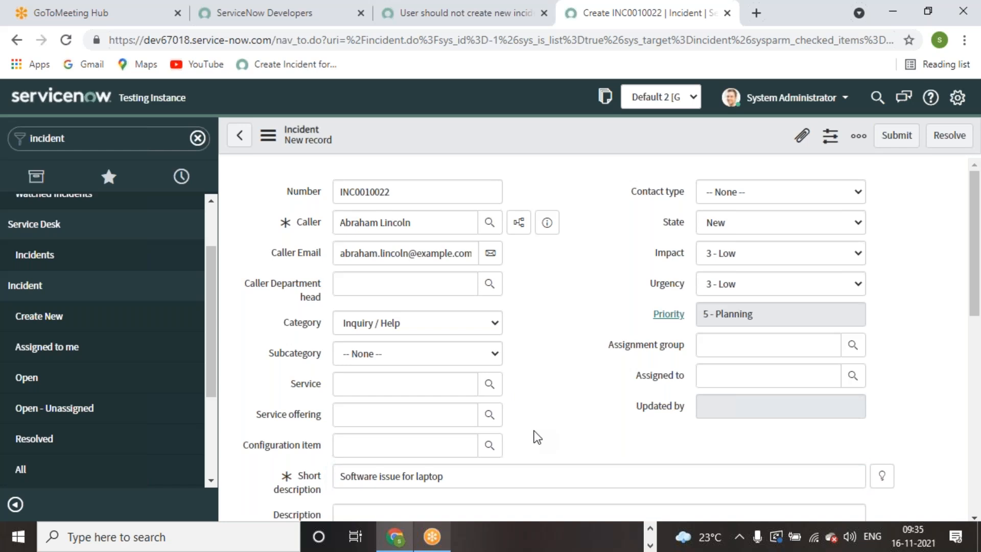
{"action": "left_click", "coordinate": [473, 323]}
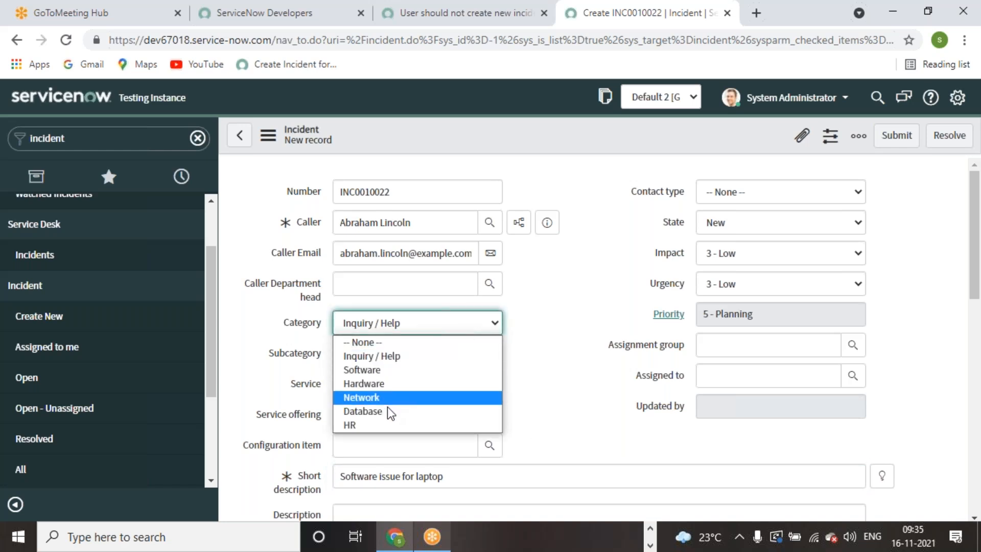
{"action": "left_click", "coordinate": [379, 369]}
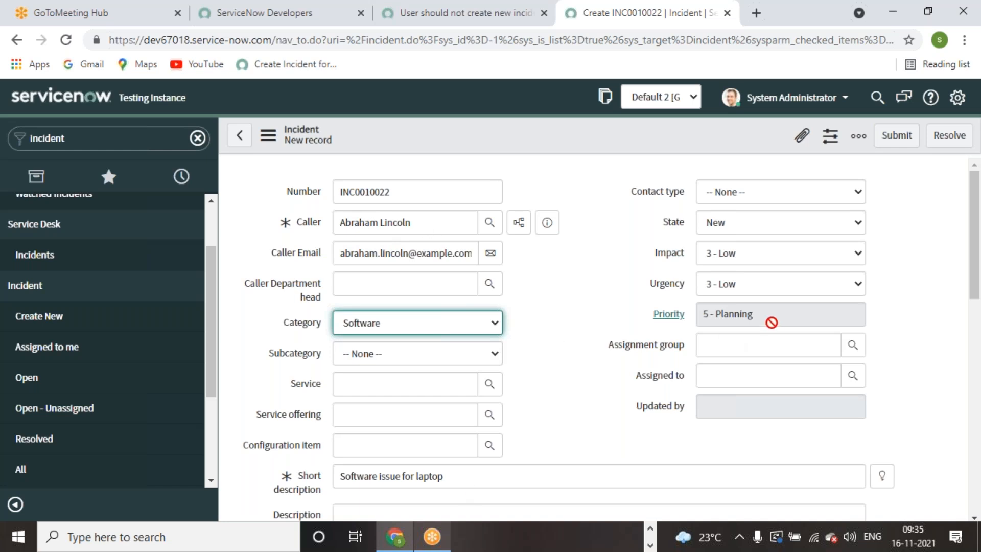
{"action": "left_click", "coordinate": [895, 136]}
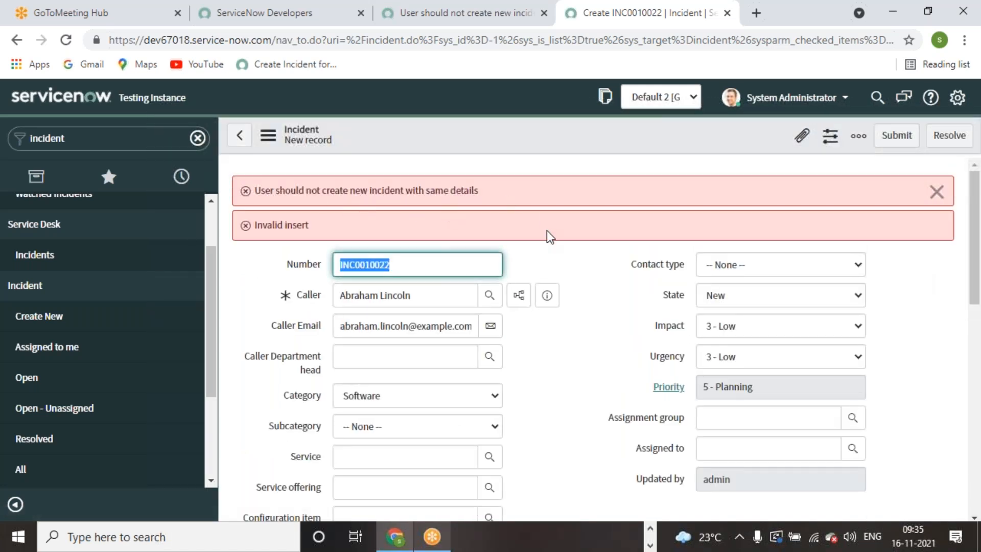
{"action": "left_click", "coordinate": [581, 295]}
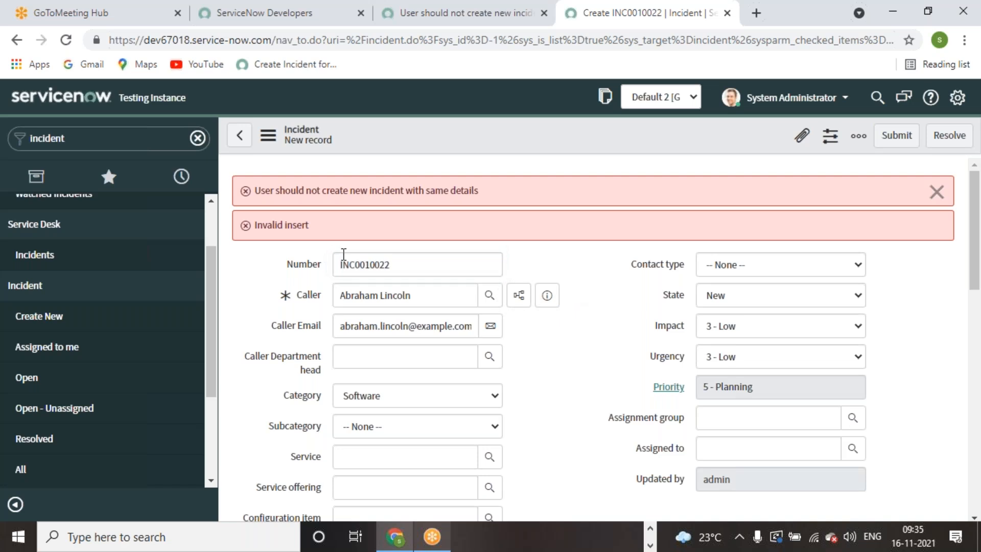
Dismiss the incident form's error messages, and switch to Word to review the duplicate-incident script and Exercise 5.
{"action": "left_click", "coordinate": [937, 192]}
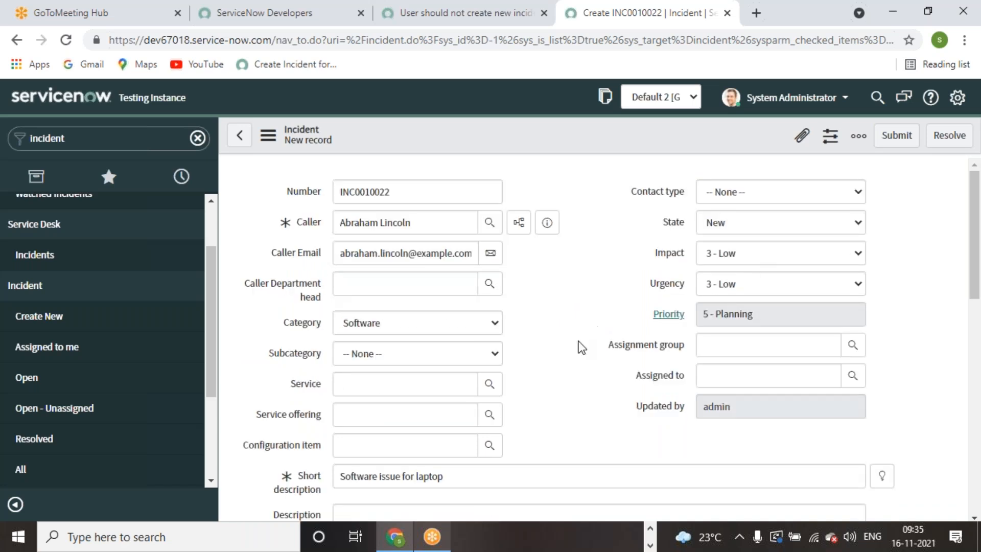
{"action": "left_click", "coordinate": [649, 546]}
{"action": "left_click", "coordinate": [651, 528]}
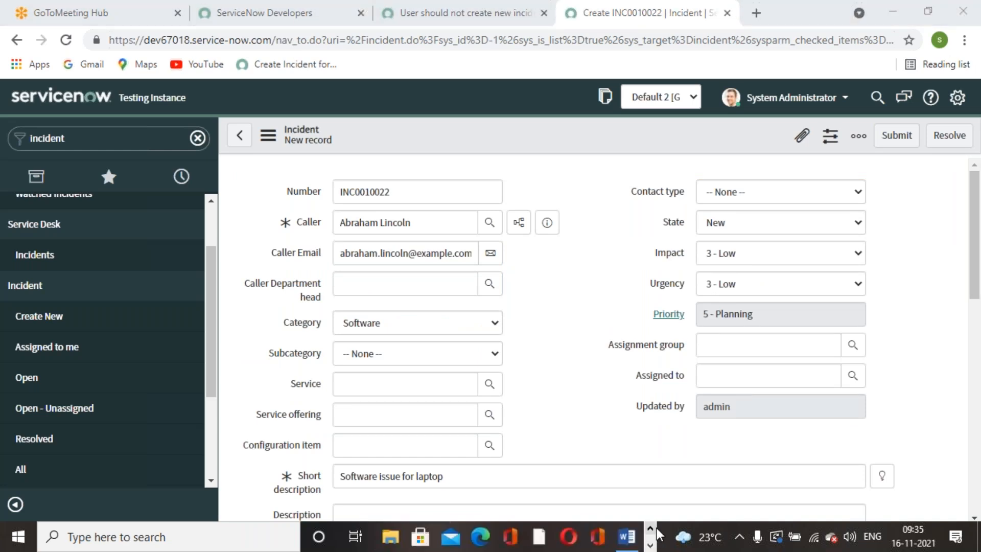
{"action": "left_click", "coordinate": [629, 537]}
{"action": "left_click", "coordinate": [698, 357]}
{"action": "scroll", "coordinate": [698, 358], "scroll_direction": "down", "scroll_amount": 1}
{"action": "scroll", "coordinate": [698, 358], "scroll_direction": "down", "scroll_amount": 12}
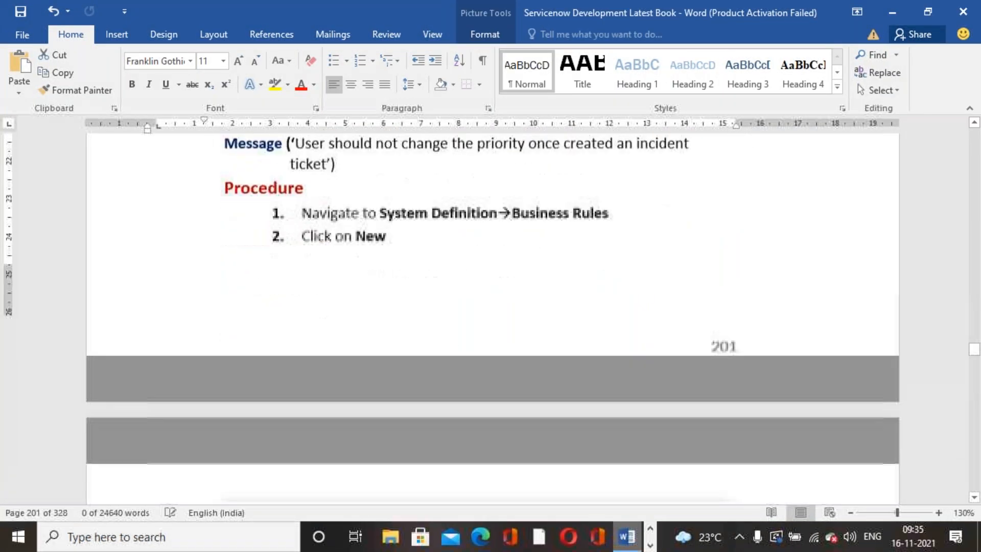
{"action": "scroll", "coordinate": [718, 348], "scroll_direction": "up", "scroll_amount": 6}
{"action": "scroll", "coordinate": [490, 317], "scroll_direction": "up", "scroll_amount": 5}
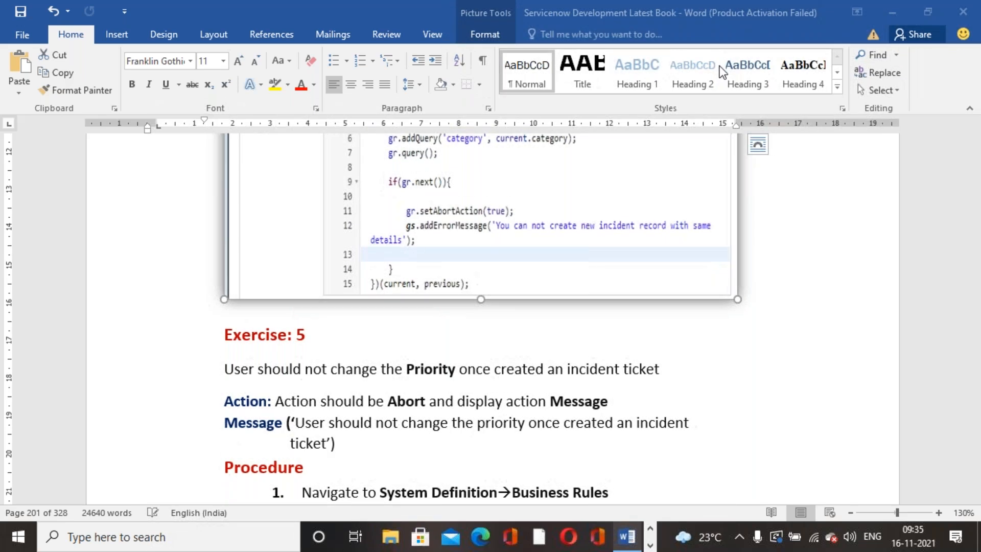
{"action": "scroll", "coordinate": [685, 177], "scroll_direction": "up", "scroll_amount": 3}
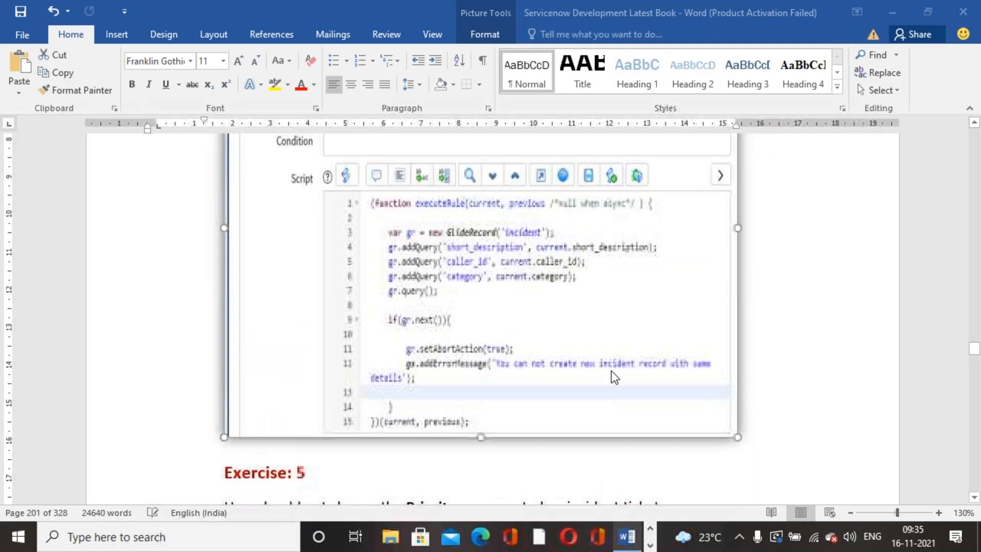
Switch back to Chrome and review the script of the business rule that blocks incidents with the same details.
{"action": "left_click", "coordinate": [409, 543]}
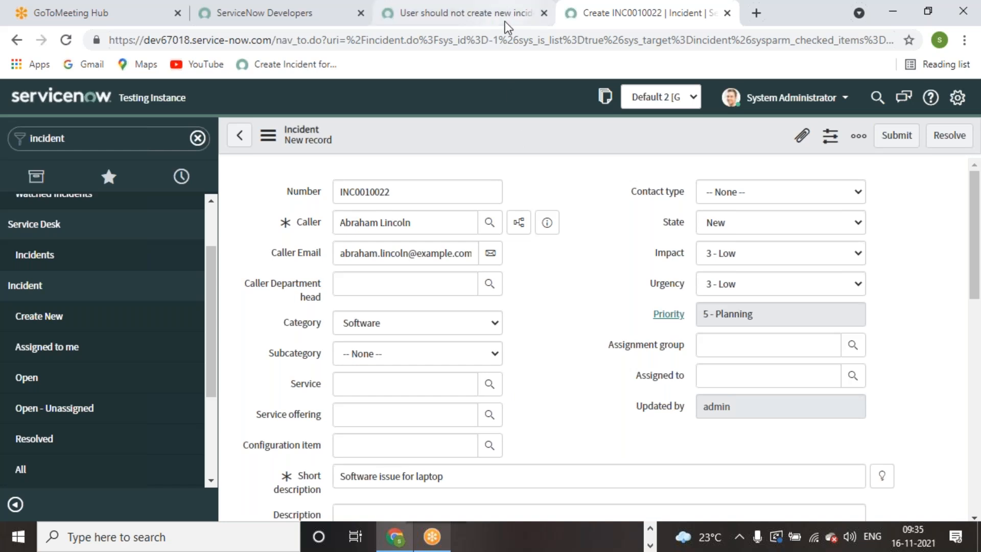
{"action": "left_click", "coordinate": [483, 13]}
{"action": "scroll", "coordinate": [667, 384], "scroll_direction": "up", "scroll_amount": 2}
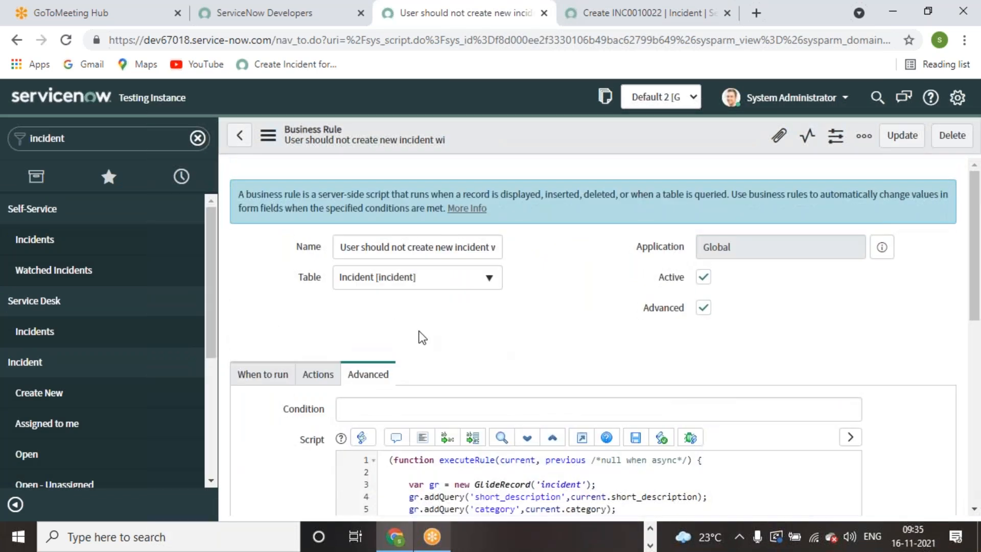
{"action": "scroll", "coordinate": [561, 312], "scroll_direction": "down", "scroll_amount": 4}
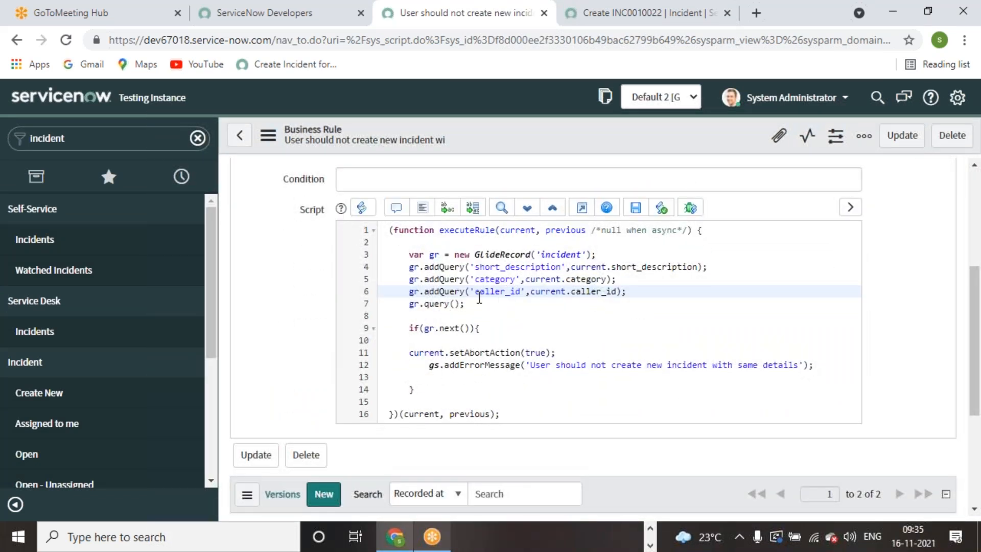
{"action": "scroll", "coordinate": [486, 332], "scroll_direction": "up", "scroll_amount": 1}
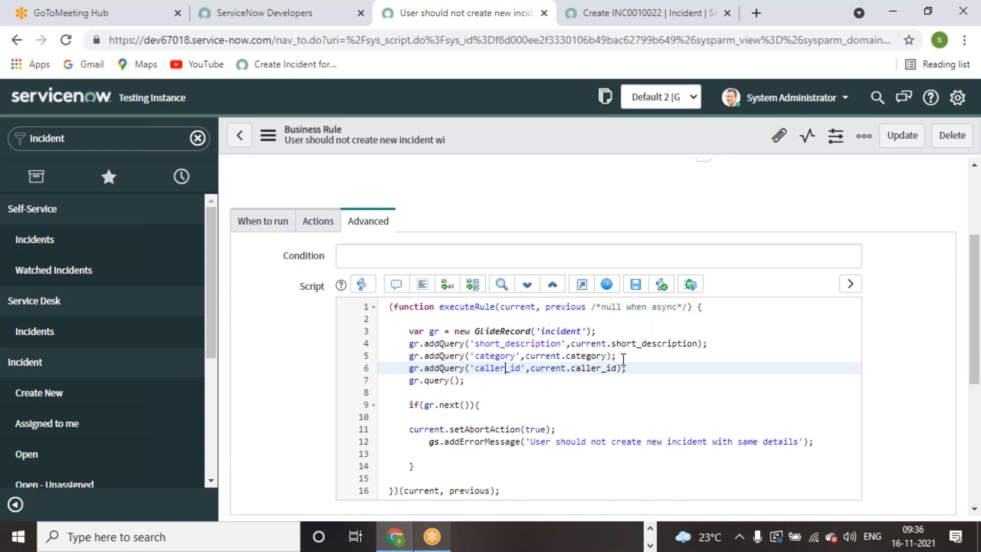
Return to the incident form and start a new blank incident record.
{"action": "left_click", "coordinate": [296, 22]}
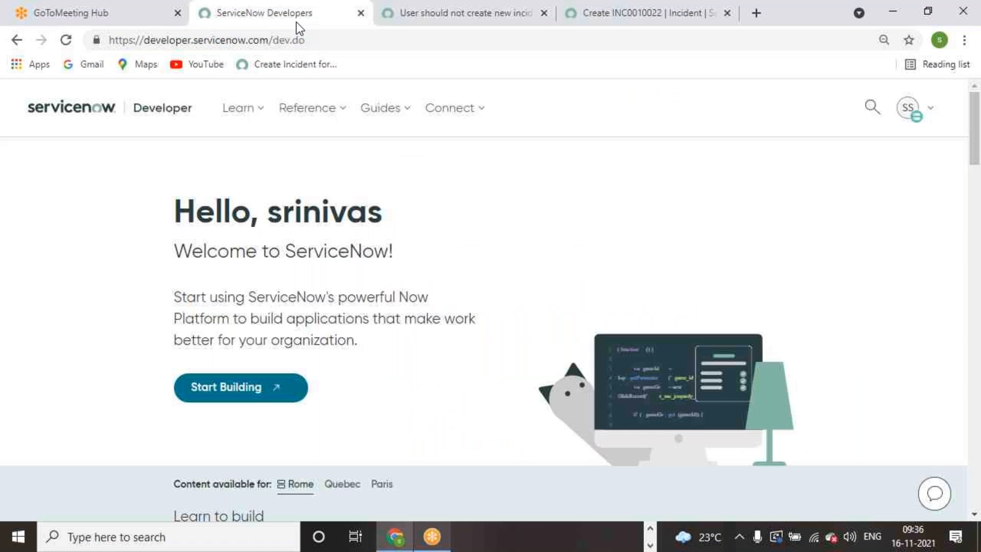
{"action": "left_click", "coordinate": [502, 22]}
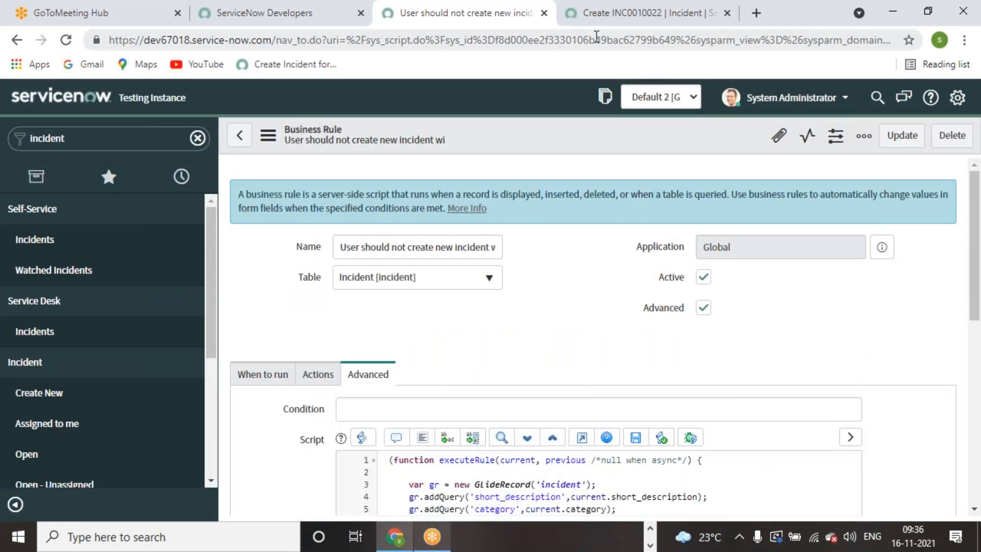
{"action": "left_click", "coordinate": [589, 24]}
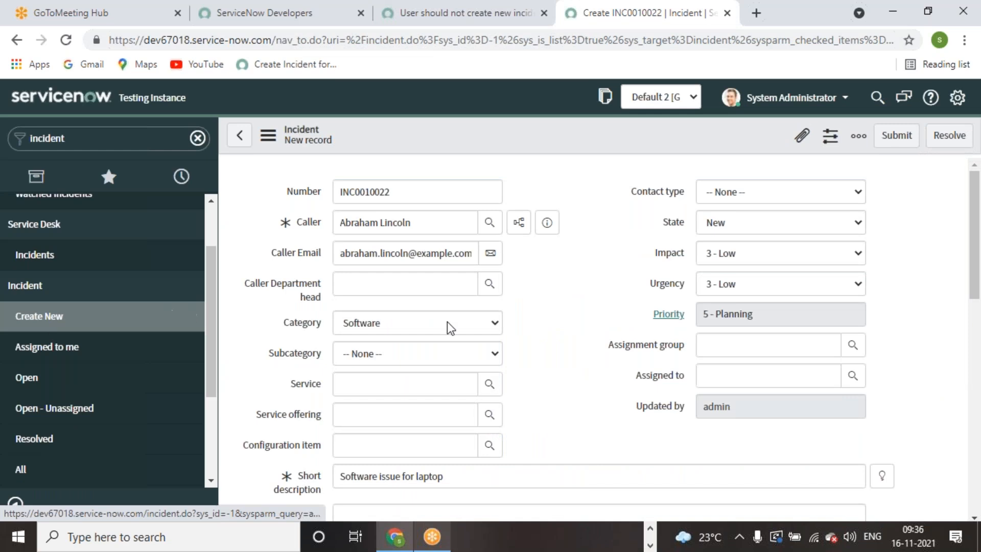
{"action": "left_click", "coordinate": [28, 320]}
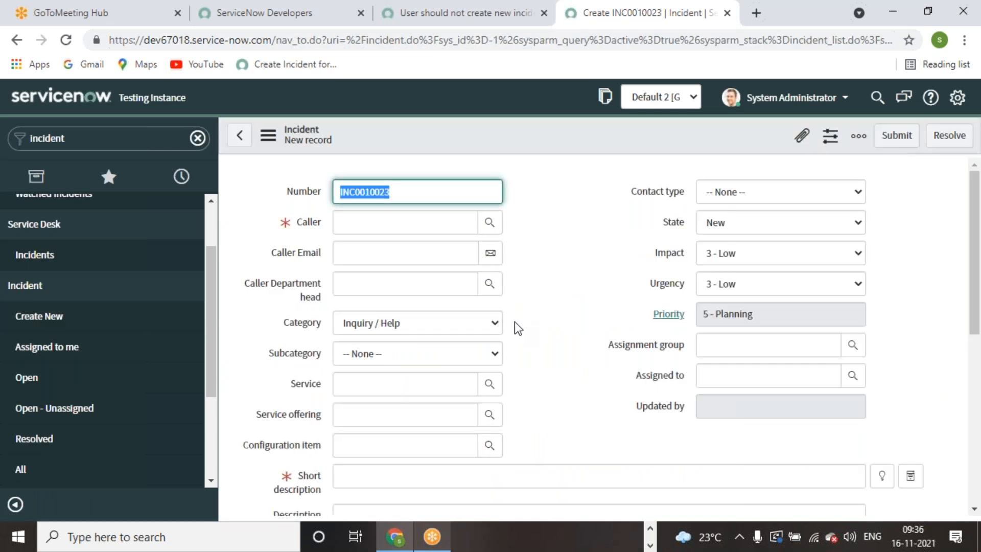
{"action": "left_click", "coordinate": [545, 245]}
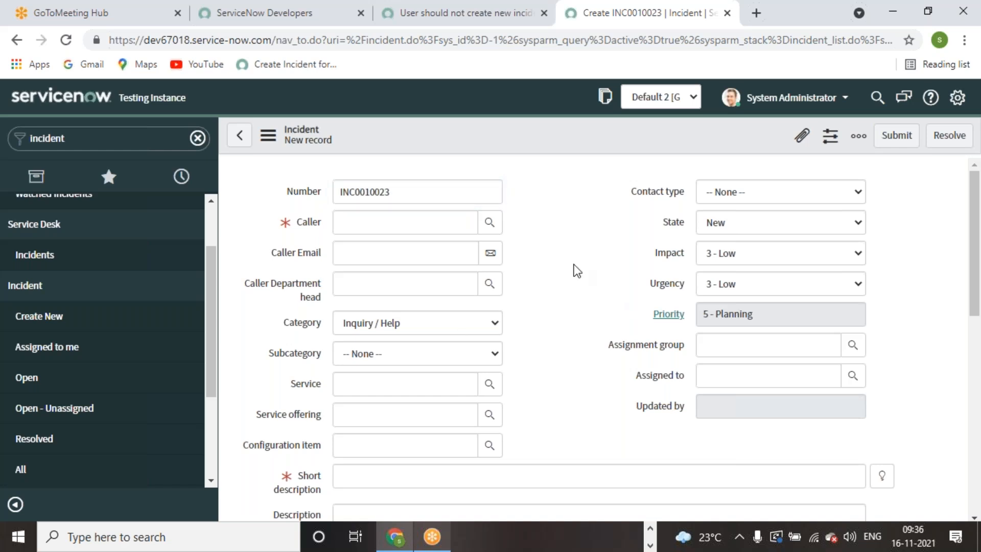
Review when the duplicate-incident business rule runs and which fields its filter conditions offer.
{"action": "left_click", "coordinate": [506, 14]}
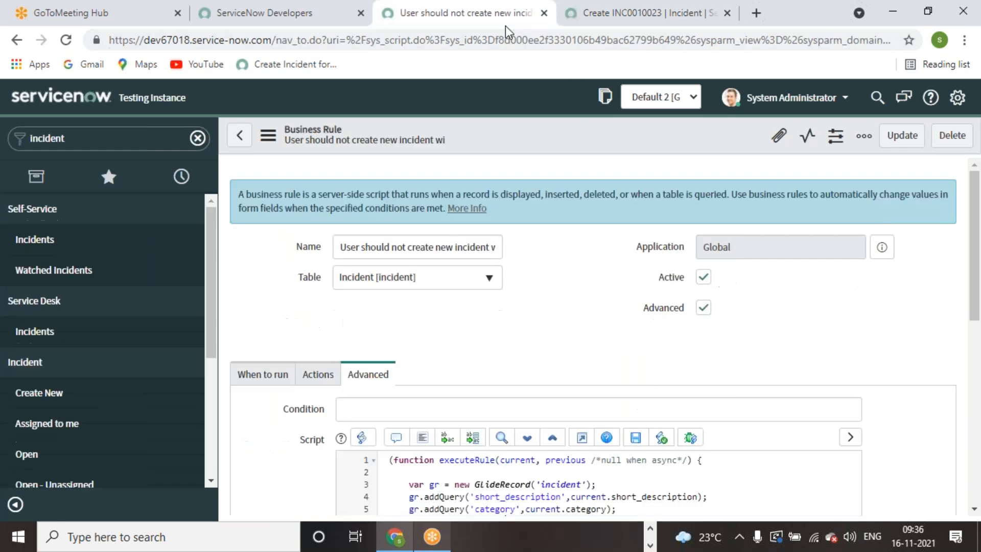
{"action": "scroll", "coordinate": [460, 324], "scroll_direction": "down", "scroll_amount": 5}
{"action": "scroll", "coordinate": [390, 259], "scroll_direction": "up", "scroll_amount": 3}
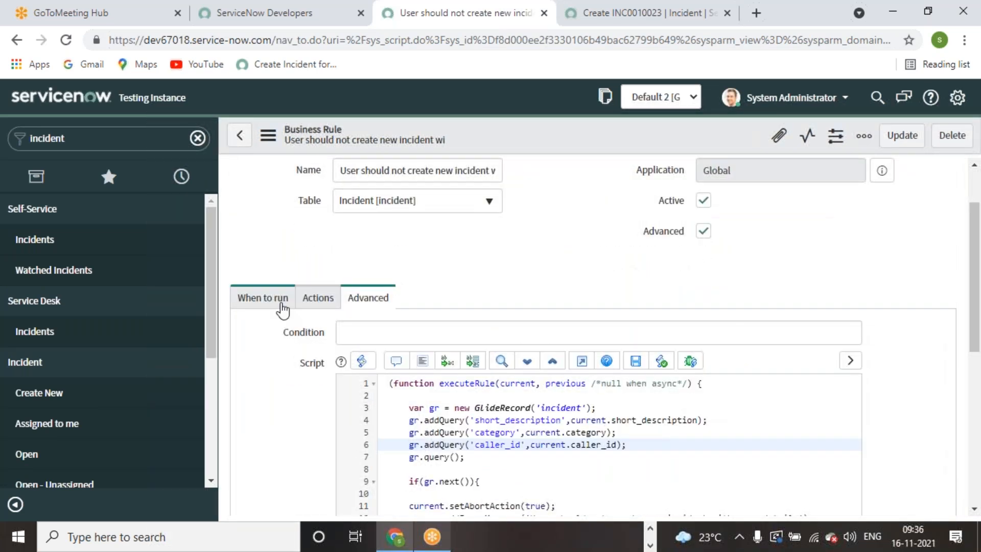
{"action": "left_click", "coordinate": [303, 298]}
{"action": "left_click", "coordinate": [287, 301]}
{"action": "scroll", "coordinate": [527, 331], "scroll_direction": "down", "scroll_amount": 5}
{"action": "left_click", "coordinate": [429, 300]}
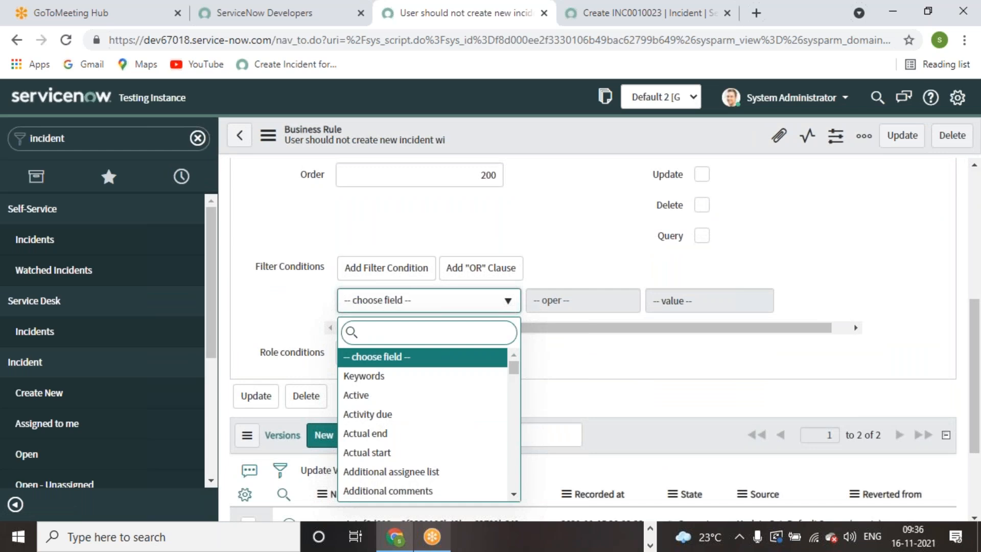
{"action": "type", "text": "c"}
{"action": "key", "text": "BackSpace"}
Fill in the new incident with the same caller as the previous attempt, category Software and short description "Software Issue".
{"action": "left_click", "coordinate": [613, 14]}
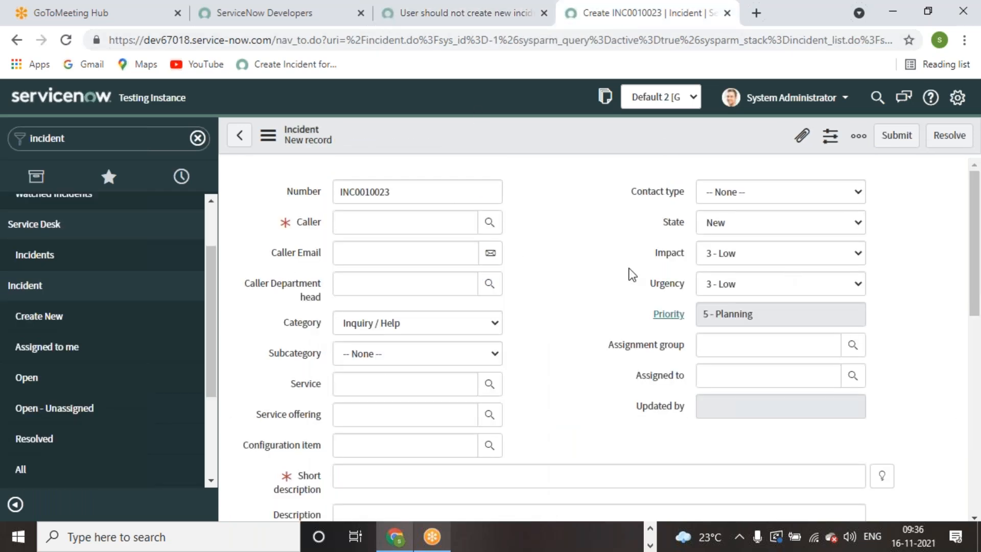
{"action": "left_click", "coordinate": [490, 222]}
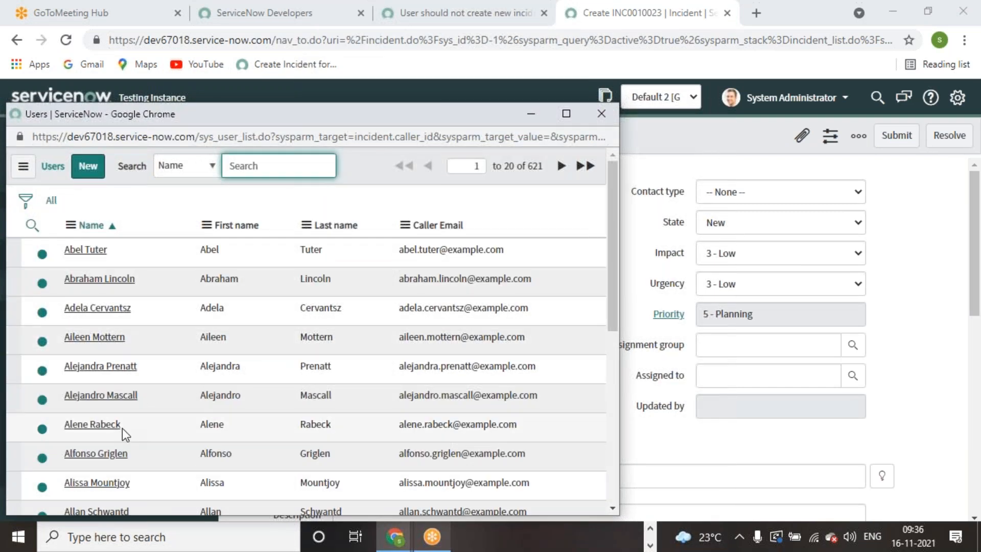
{"action": "left_click", "coordinate": [97, 279]}
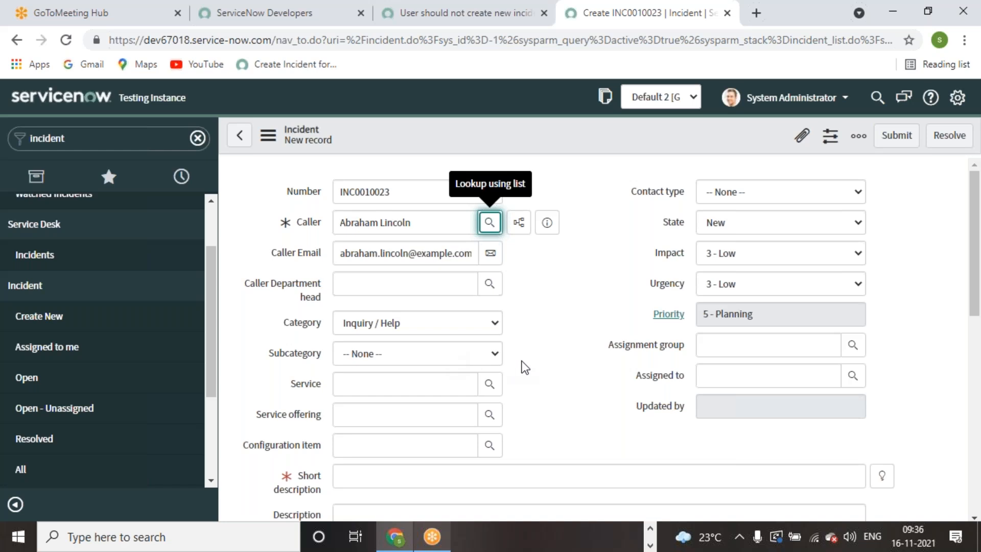
{"action": "left_click", "coordinate": [482, 329]}
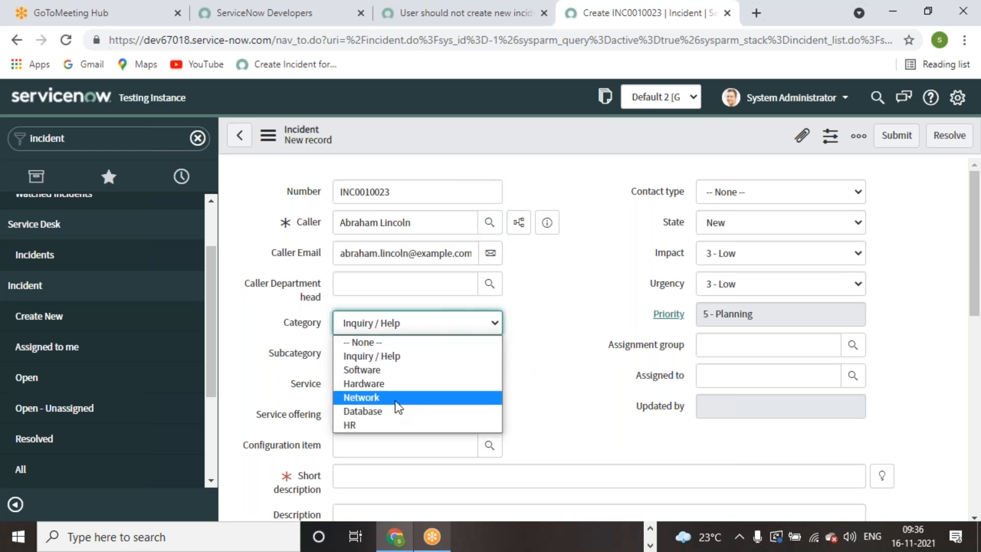
{"action": "left_click", "coordinate": [403, 370]}
{"action": "left_click", "coordinate": [439, 480]}
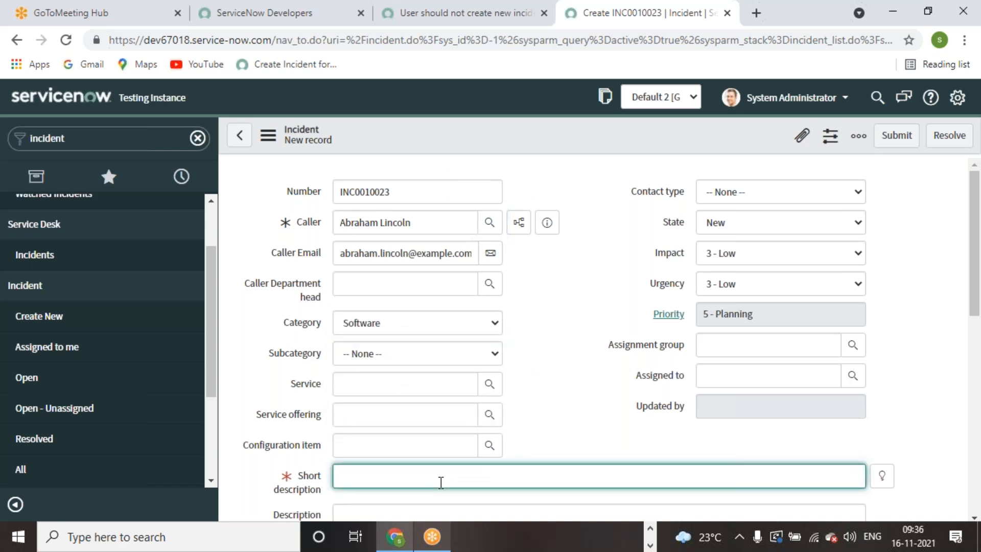
{"action": "type", "text": "Soft"}
{"action": "type", "text": "ware Issue"}
{"action": "left_click", "coordinate": [594, 284]}
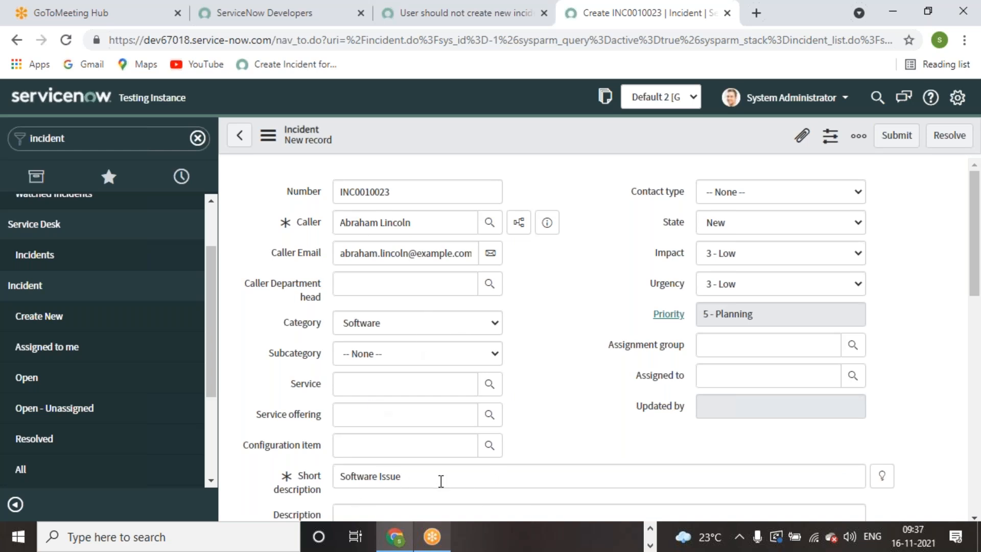
Submit the new incident and remove the active-only filter to list all incidents.
{"action": "left_click", "coordinate": [897, 135]}
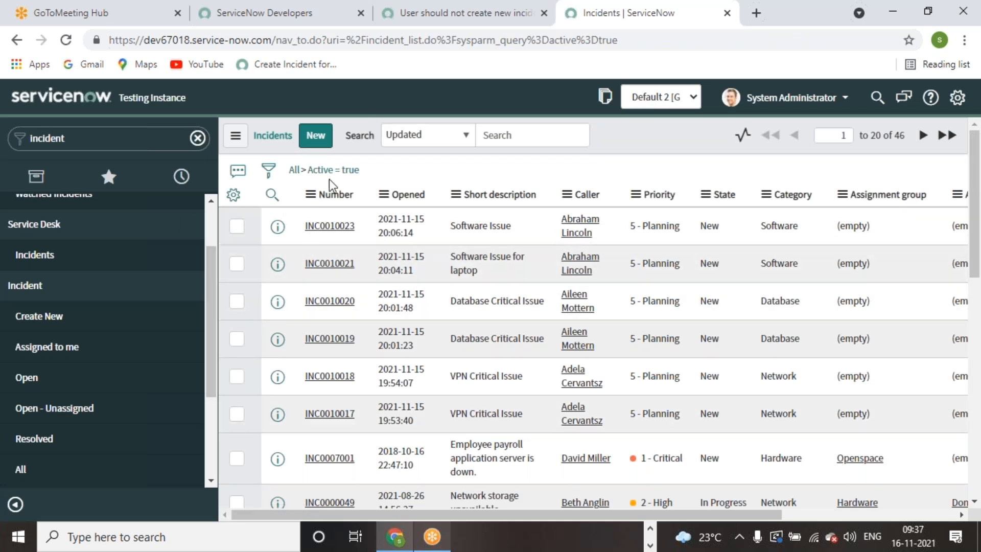
{"action": "left_click", "coordinate": [294, 171]}
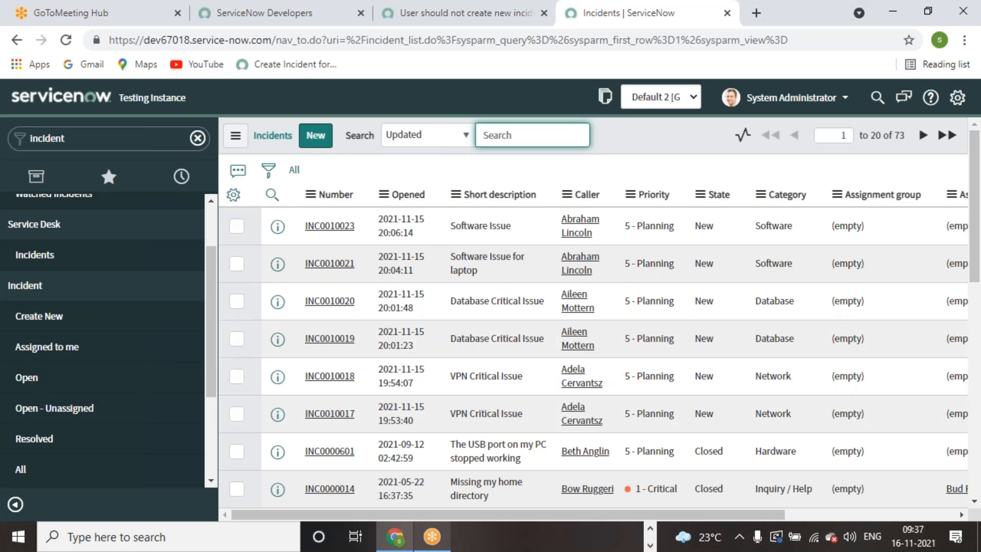
Return to the business rule, close the filter field list, and review its run settings and script.
{"action": "left_click", "coordinate": [471, 23]}
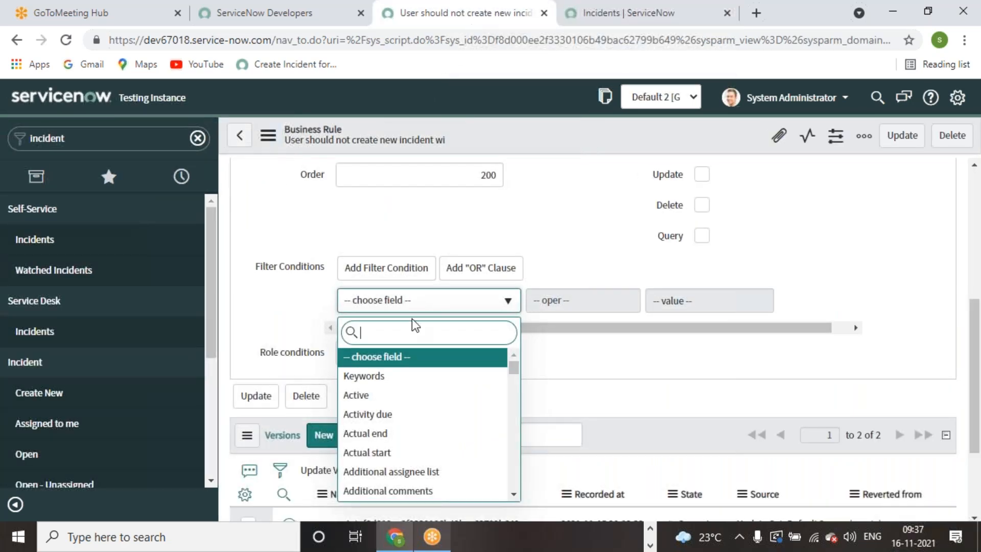
{"action": "left_click", "coordinate": [650, 377]}
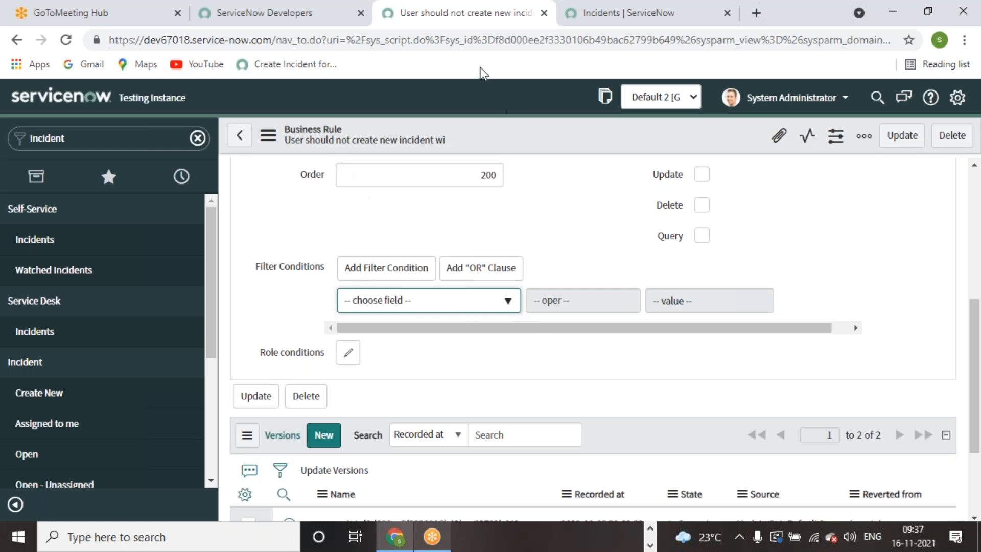
{"action": "scroll", "coordinate": [484, 358], "scroll_direction": "down", "scroll_amount": 1}
{"action": "scroll", "coordinate": [477, 358], "scroll_direction": "down", "scroll_amount": 3}
{"action": "scroll", "coordinate": [398, 278], "scroll_direction": "up", "scroll_amount": 5}
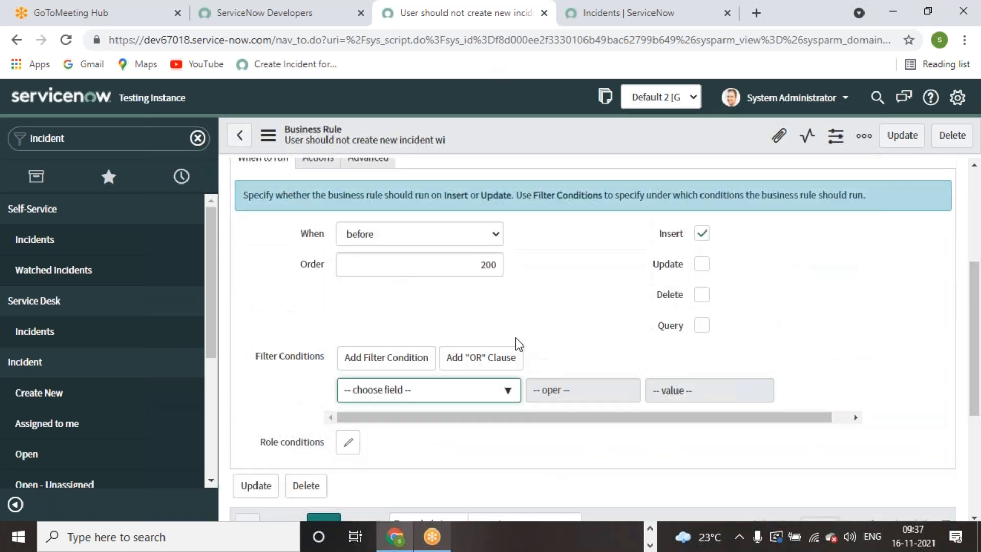
{"action": "scroll", "coordinate": [418, 318], "scroll_direction": "up", "scroll_amount": 3}
{"action": "left_click", "coordinate": [368, 316]}
{"action": "scroll", "coordinate": [393, 297], "scroll_direction": "down", "scroll_amount": 3}
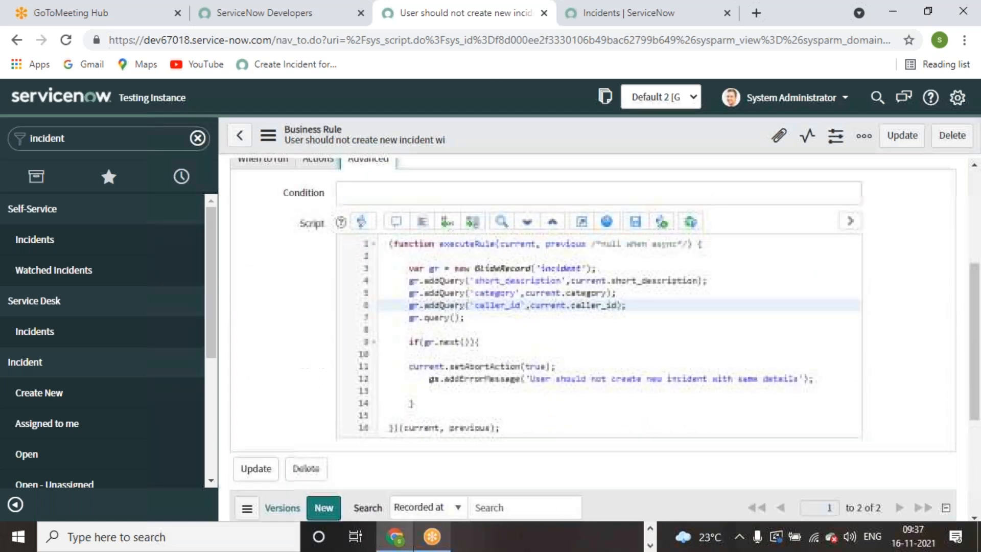
{"action": "left_click", "coordinate": [415, 266]}
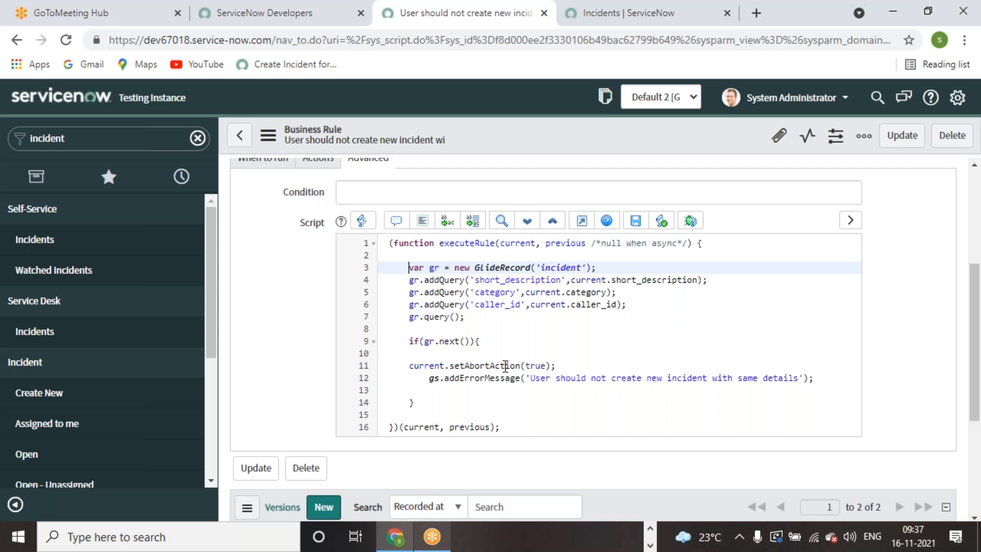
{"action": "type", "text": "*"}
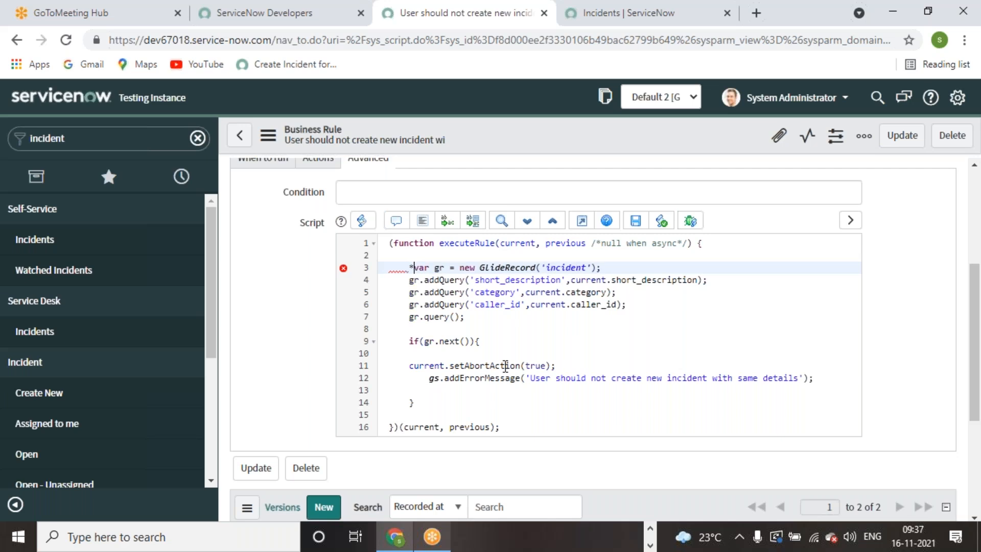
{"action": "type", "text": "?"}
{"action": "key", "text": "BackSpace"}
{"action": "left_click_drag", "start_coordinate": [572, 280], "coordinate": [701, 285]}
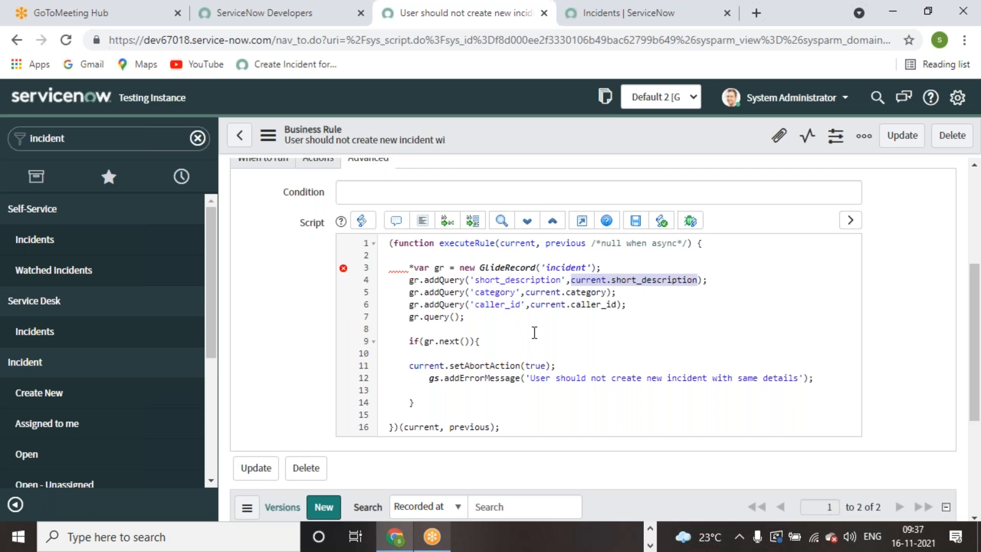
{"action": "left_click", "coordinate": [590, 333]}
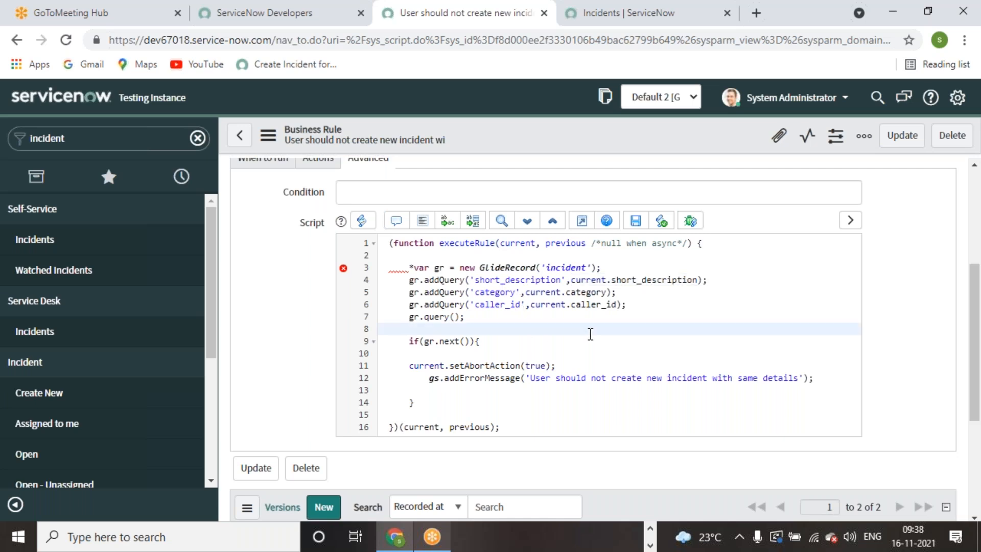
{"action": "left_click", "coordinate": [416, 268]}
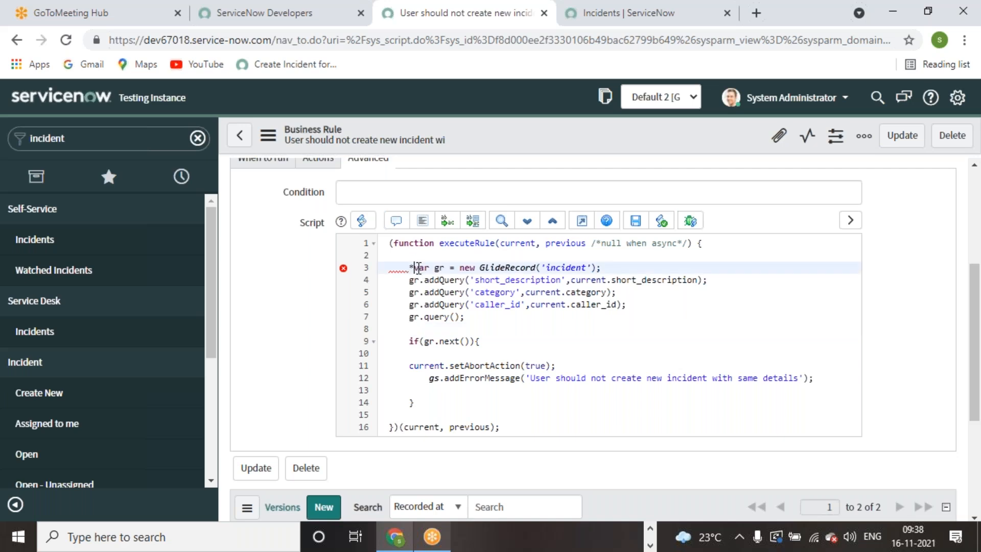
{"action": "key", "text": "BackSpace"}
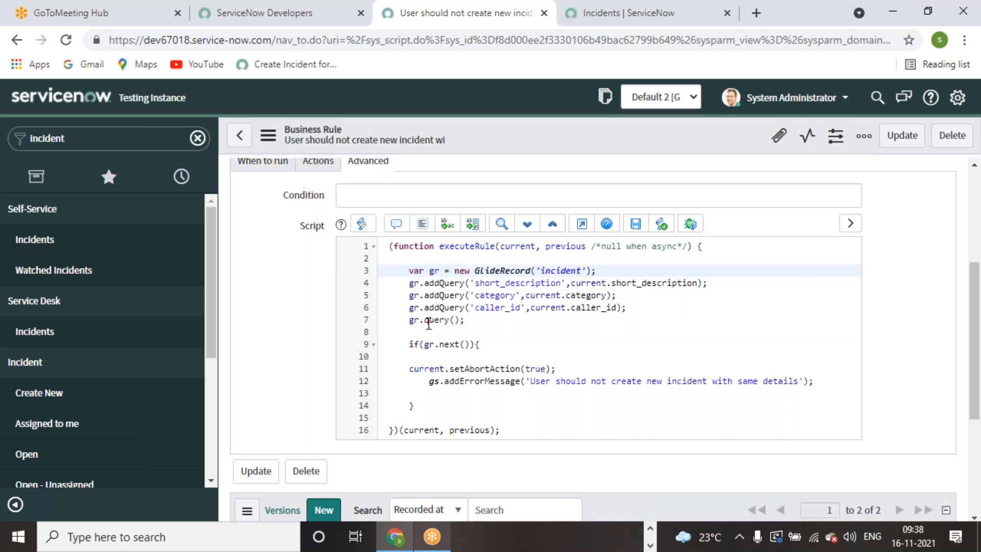
Try to comment out the script body by hand, adding */ before the var gr line and / after the if block's closing brace.
{"action": "scroll", "coordinate": [428, 323], "scroll_direction": "up", "scroll_amount": 1}
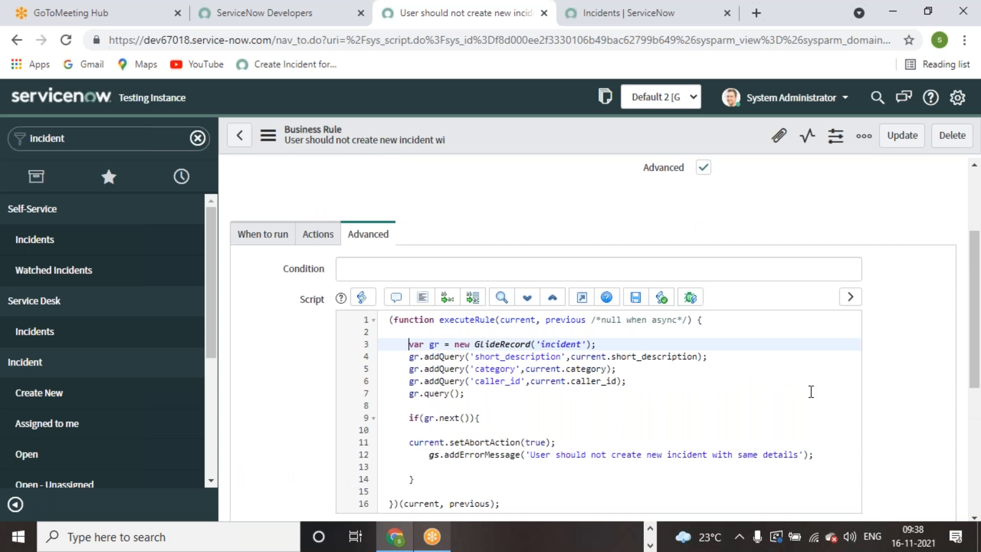
{"action": "type", "text": "*"}
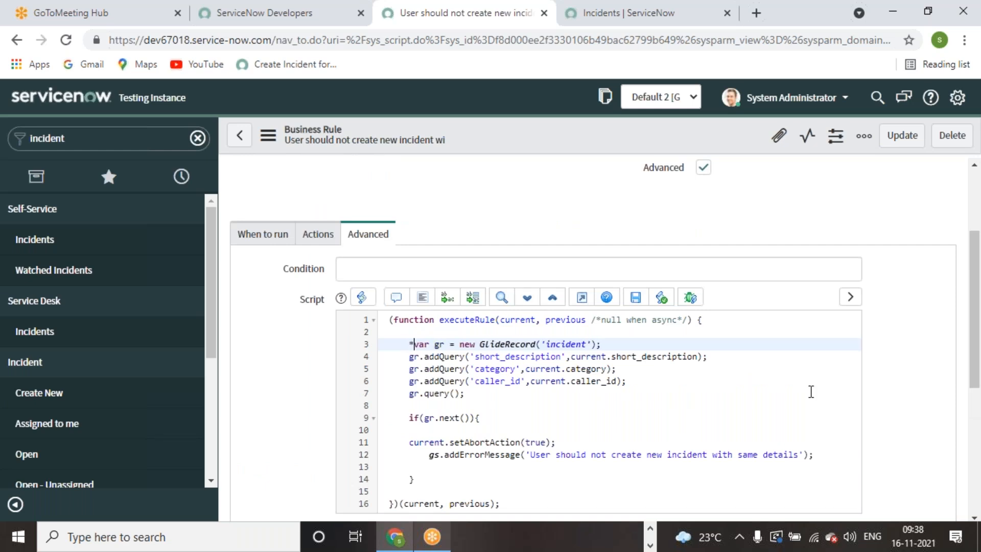
{"action": "type", "text": "/"}
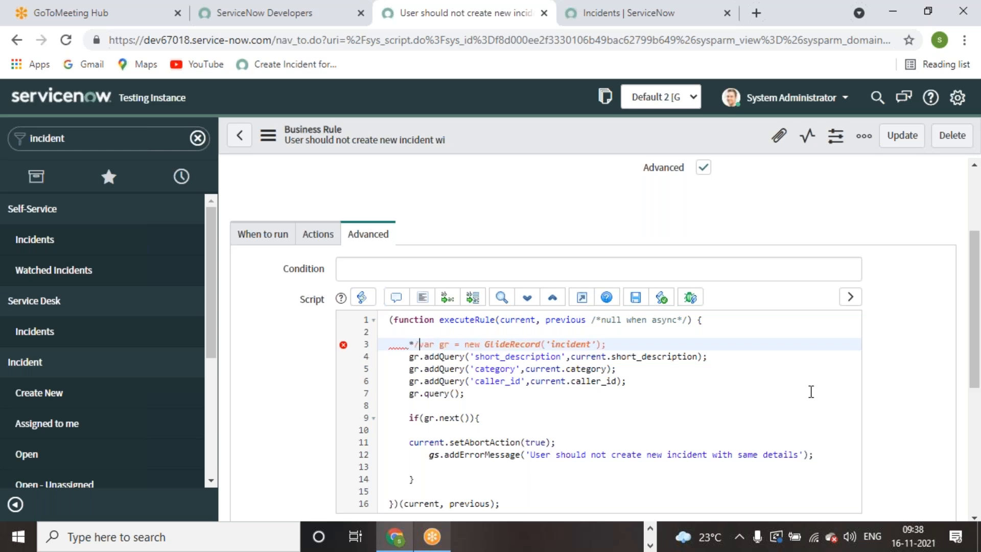
{"action": "scroll", "coordinate": [659, 404], "scroll_direction": "down", "scroll_amount": 1}
{"action": "left_click", "coordinate": [459, 406]}
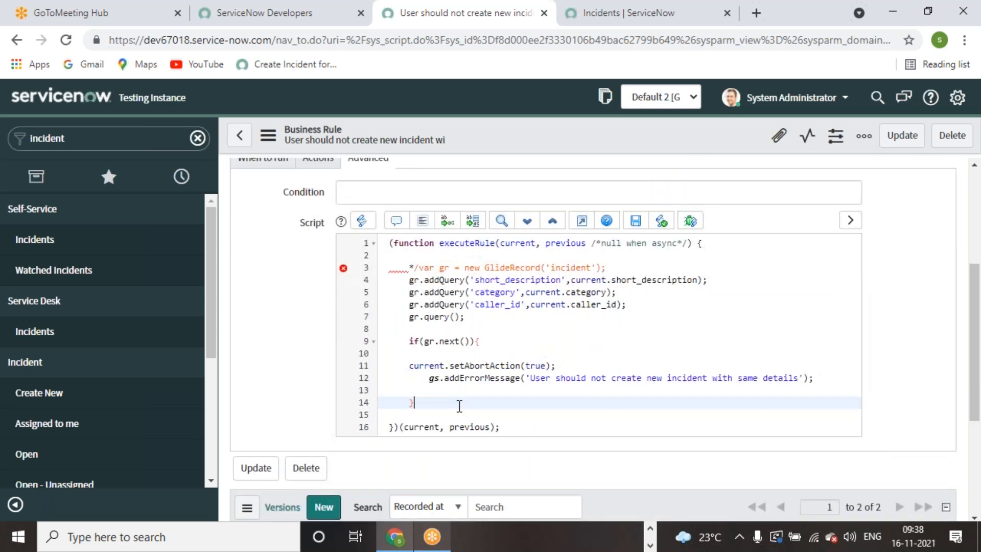
{"action": "type", "text": "?'"}
{"action": "key", "text": "BackSpace"}
{"action": "type", "text": "/"}
{"action": "type", "text": "p"}
{"action": "type", "text": "P"}
{"action": "key", "text": "BackSpace"}
{"action": "type", "text": "pP"}
{"action": "key", "text": "BackSpace"}
{"action": "key", "text": "ctrl+p"}
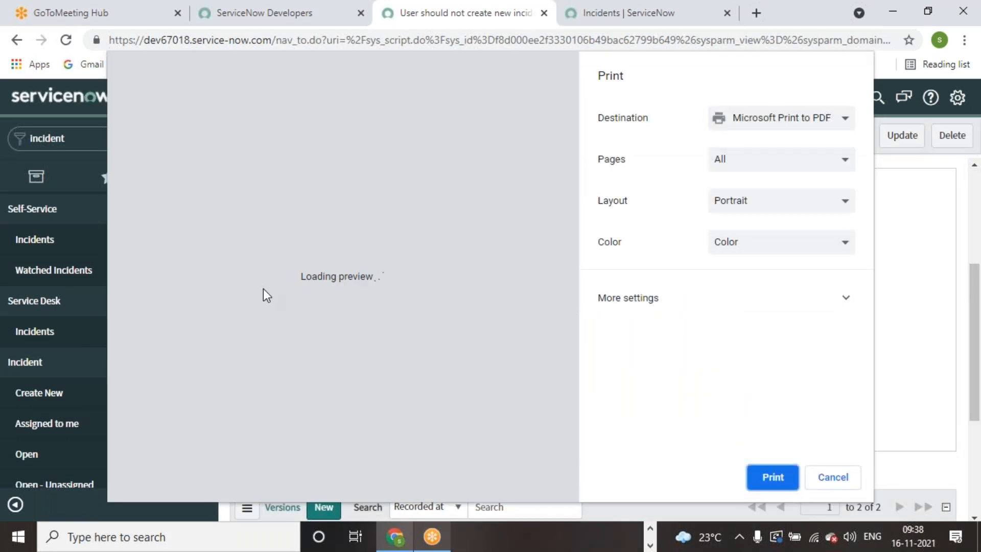
{"action": "key", "text": "Escape"}
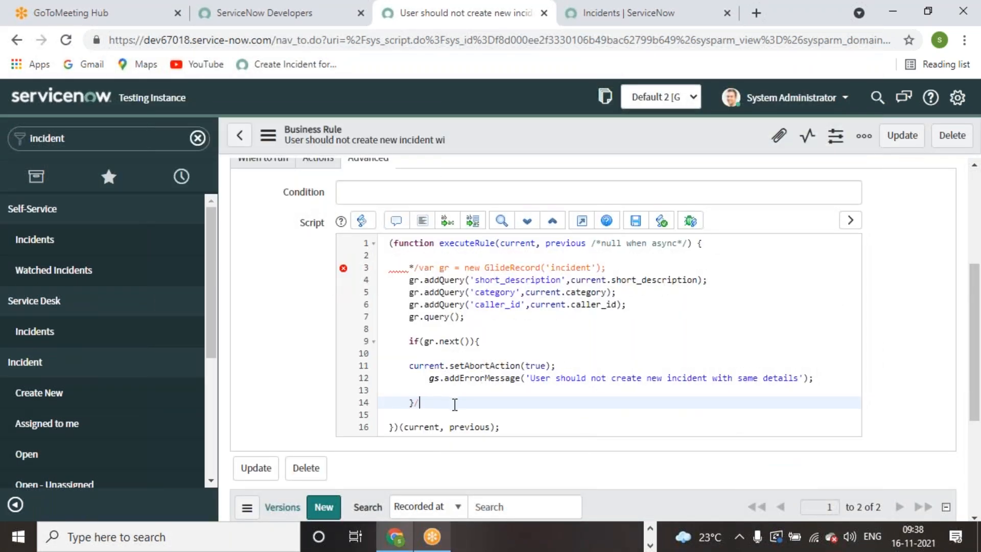
{"action": "type", "text": "P"}
{"action": "key", "text": "BackSpace"}
{"action": "type", "text": "p"}
Reformat the business rule script and remove the */ in front of the var gr line.
{"action": "left_click", "coordinate": [422, 221]}
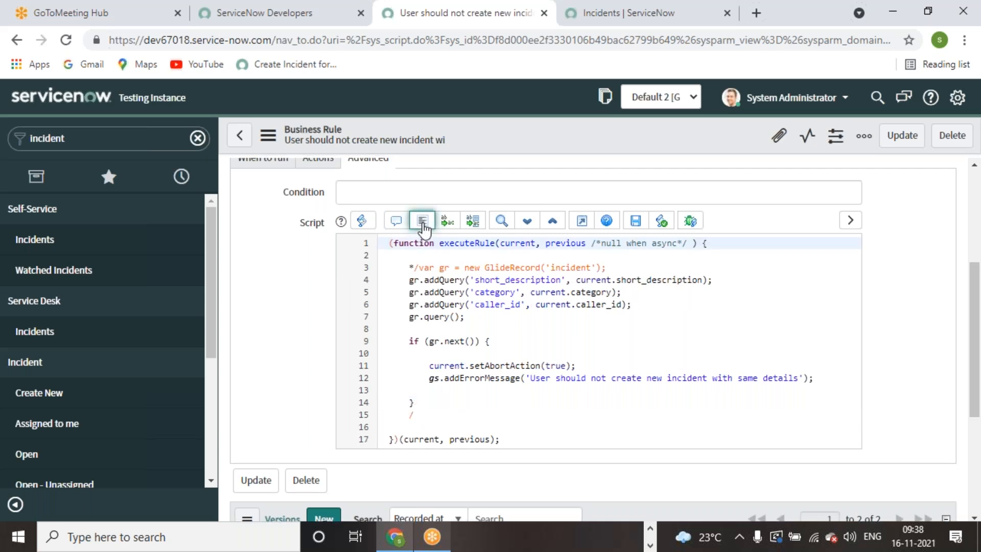
{"action": "left_click", "coordinate": [420, 268]}
{"action": "key", "text": "BackSpace"}
{"action": "key", "text": "BackSpace"}
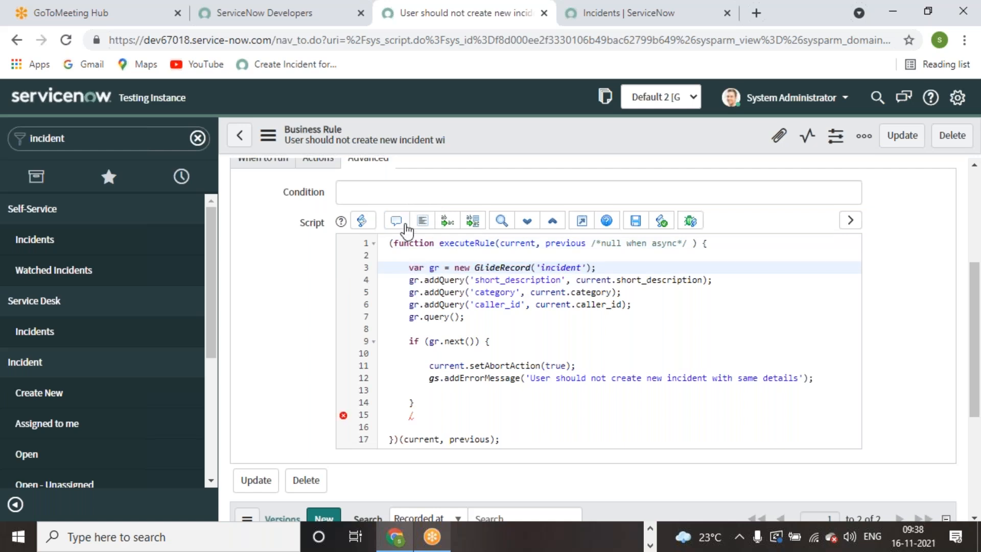
Try commenting out only the var gr line, uncomment it and reformat the script to restore its indentation.
{"action": "left_click", "coordinate": [396, 220]}
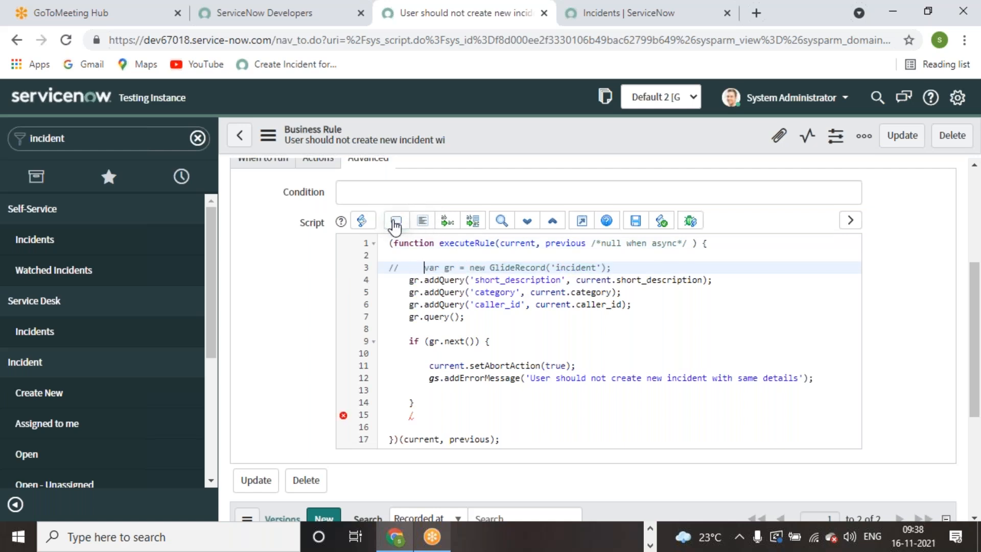
{"action": "key", "text": "BackSpace"}
{"action": "key", "text": "BackSpace"}
{"action": "key", "text": "BackSpace"}
{"action": "key", "text": "BackSpace"}
{"action": "key", "text": "BackSpace"}
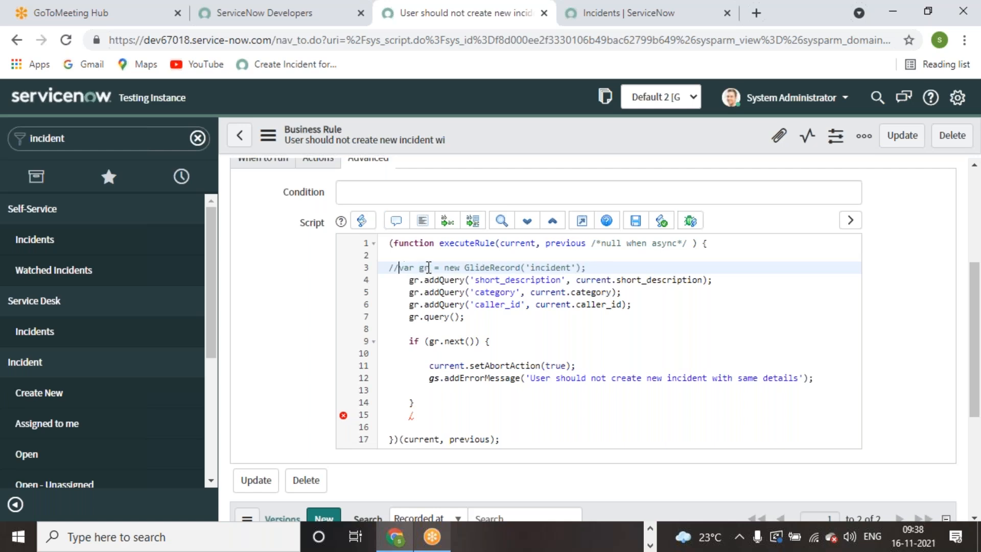
{"action": "left_click", "coordinate": [399, 221]}
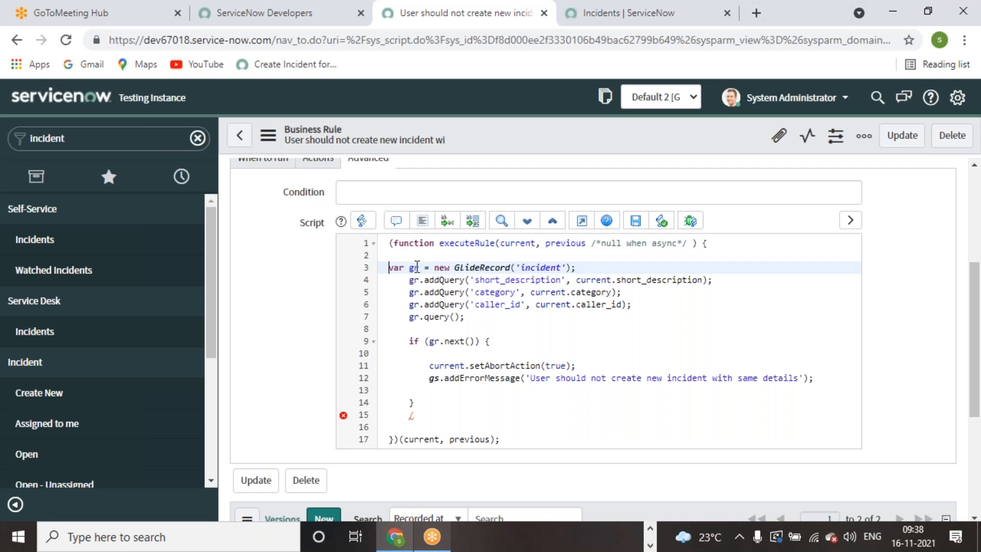
{"action": "left_click", "coordinate": [422, 220]}
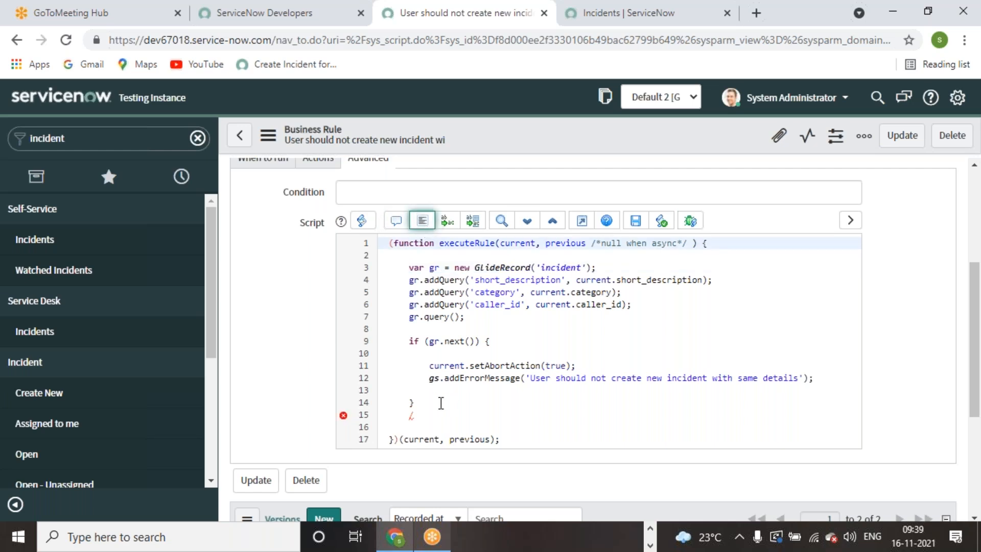
Remove the stray slash below the if block and comment out the whole script body inside the executeRule function.
{"action": "left_click", "coordinate": [429, 413]}
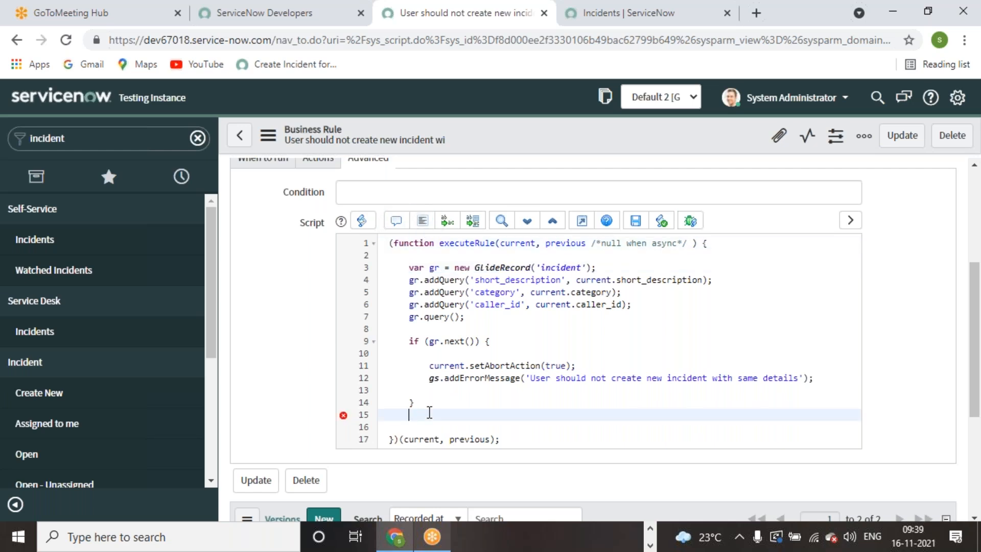
{"action": "left_click_drag", "start_coordinate": [430, 413], "coordinate": [412, 255]}
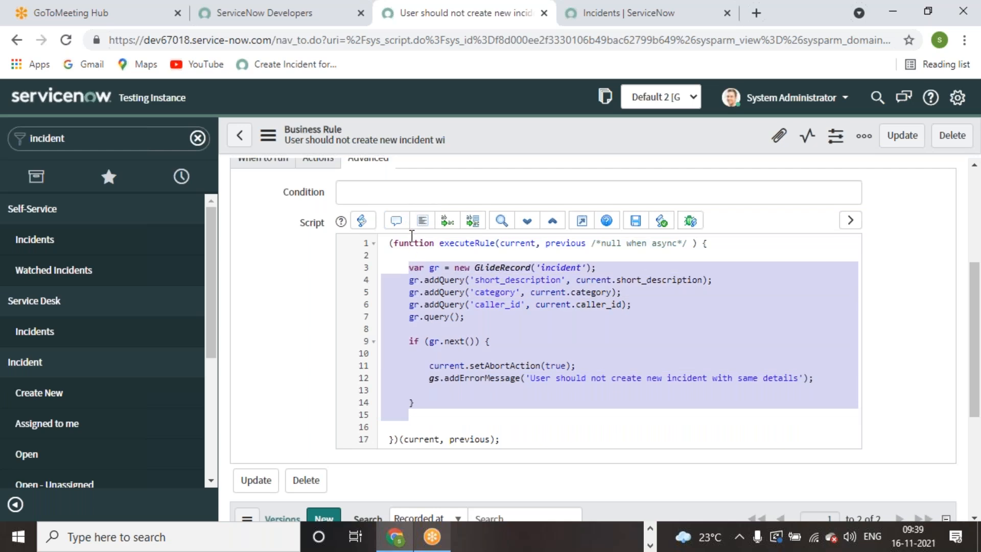
{"action": "left_click", "coordinate": [396, 220]}
{"action": "left_click", "coordinate": [608, 390]}
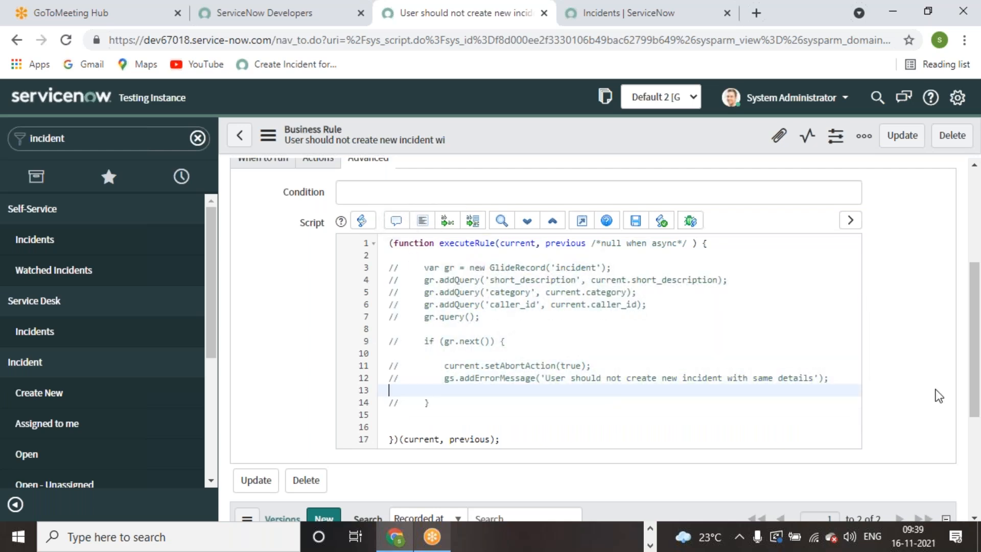
Set up a filter condition in the rule's run settings on the Short description field with the operator contains.
{"action": "scroll", "coordinate": [639, 360], "scroll_direction": "up", "scroll_amount": 4}
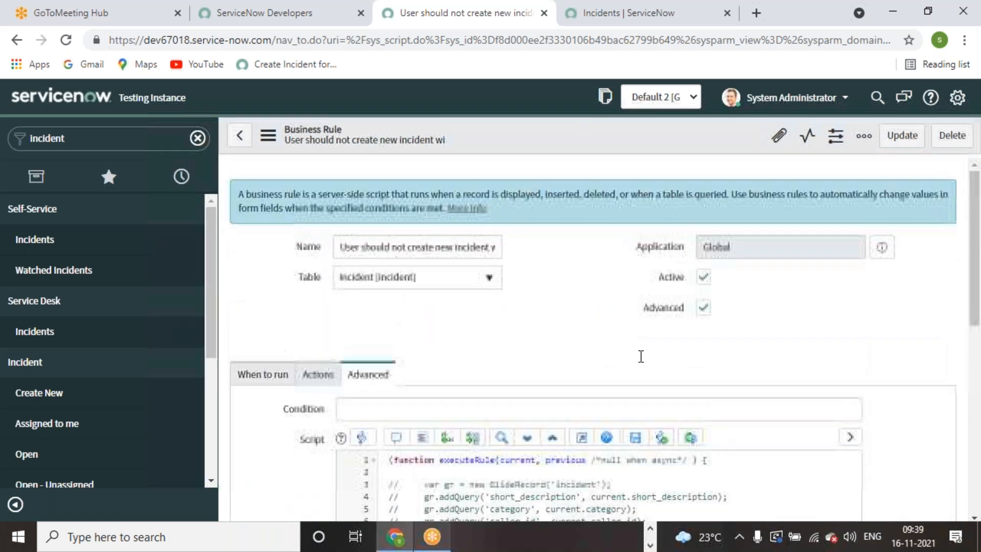
{"action": "left_click", "coordinate": [319, 375]}
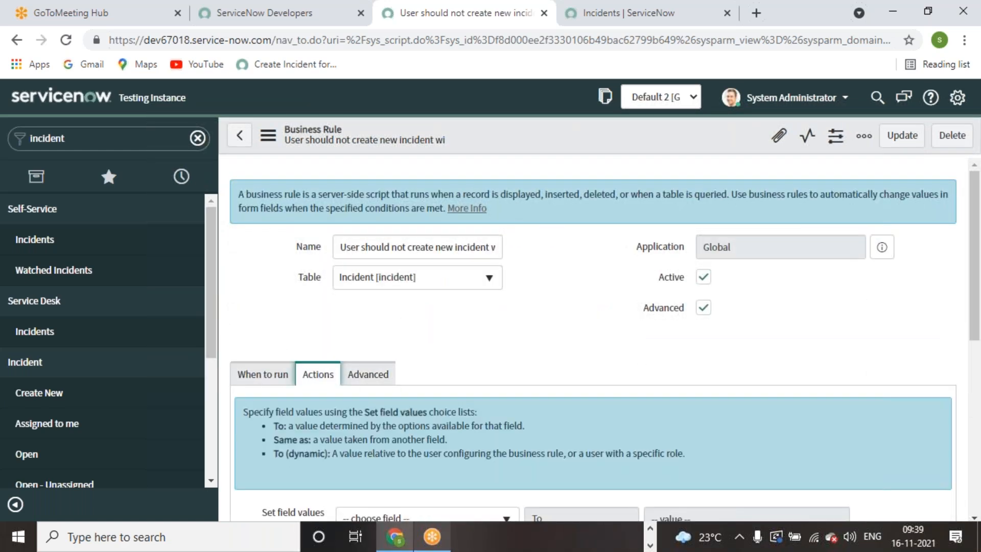
{"action": "scroll", "coordinate": [273, 325], "scroll_direction": "down", "scroll_amount": 3}
{"action": "left_click", "coordinate": [266, 225]}
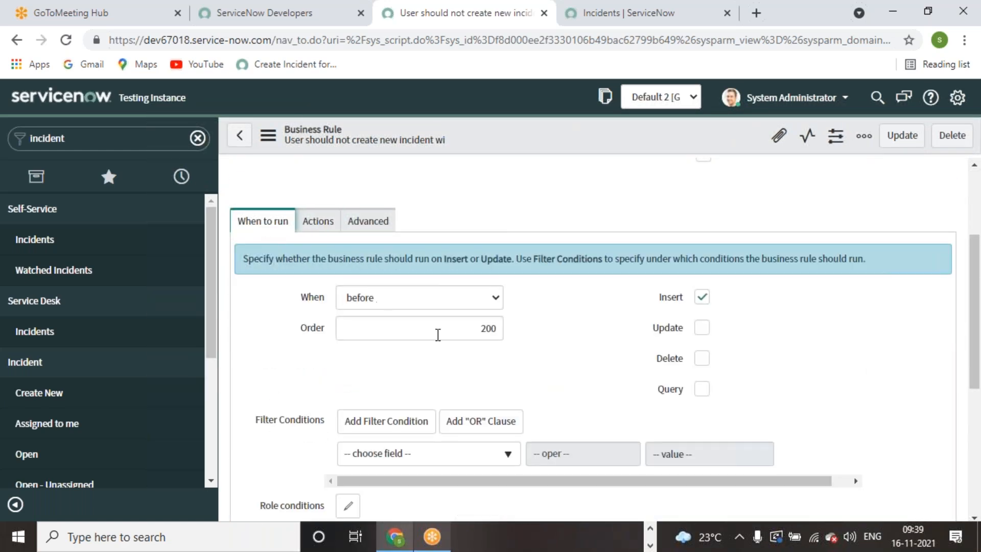
{"action": "scroll", "coordinate": [422, 333], "scroll_direction": "down", "scroll_amount": 3}
{"action": "scroll", "coordinate": [559, 287], "scroll_direction": "up", "scroll_amount": 3}
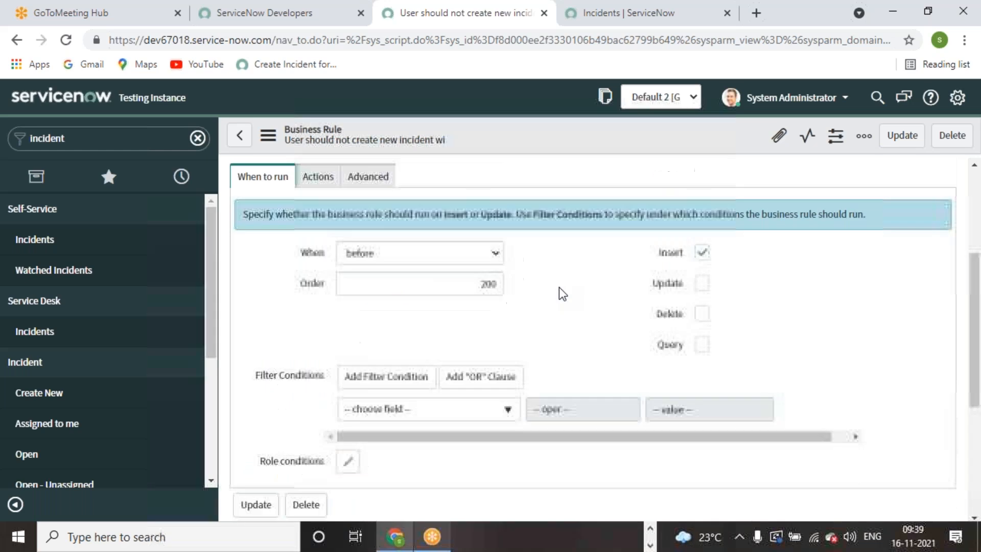
{"action": "scroll", "coordinate": [559, 288], "scroll_direction": "down", "scroll_amount": 1}
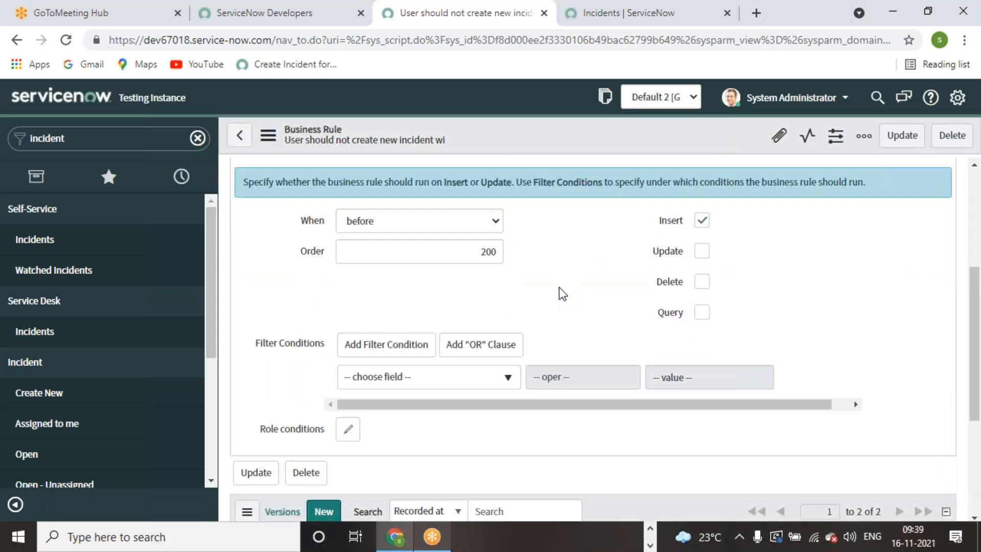
{"action": "left_click", "coordinate": [507, 391]}
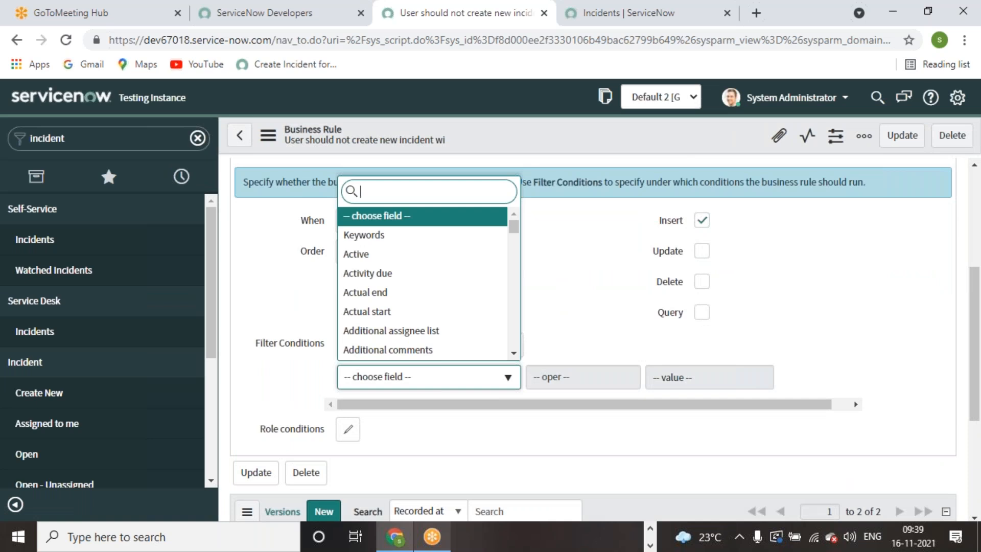
{"action": "type", "text": "short"}
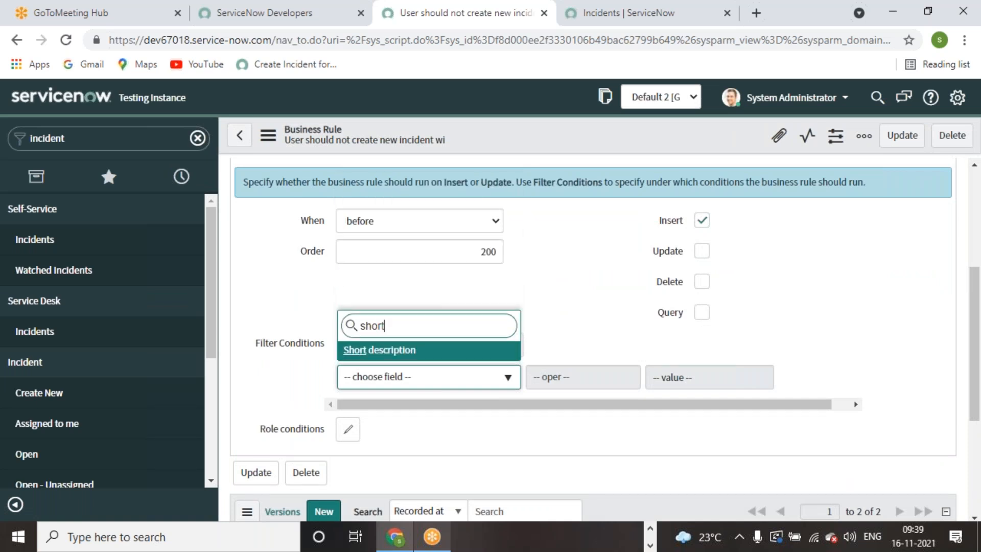
{"action": "left_click", "coordinate": [415, 351]}
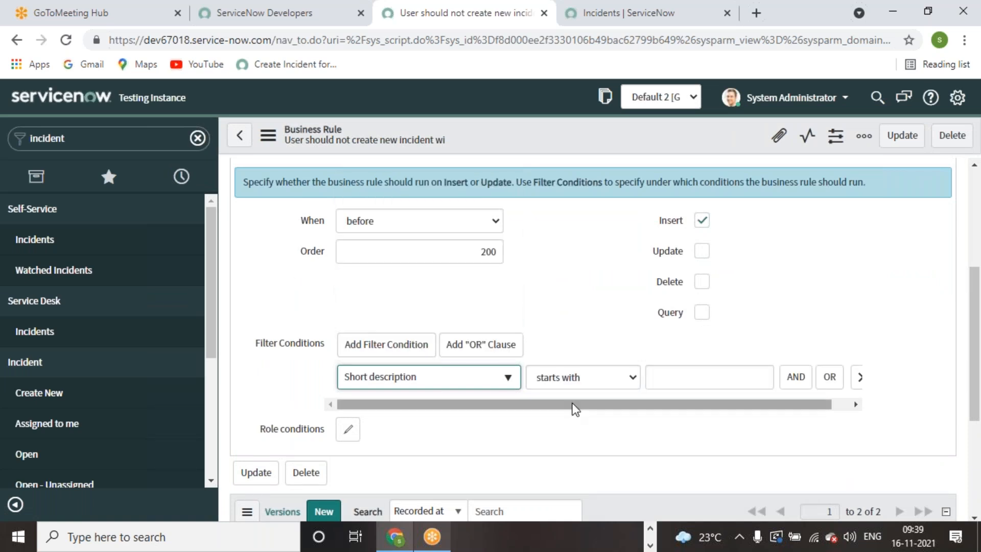
{"action": "left_click", "coordinate": [630, 384]}
{"action": "left_click", "coordinate": [599, 122]}
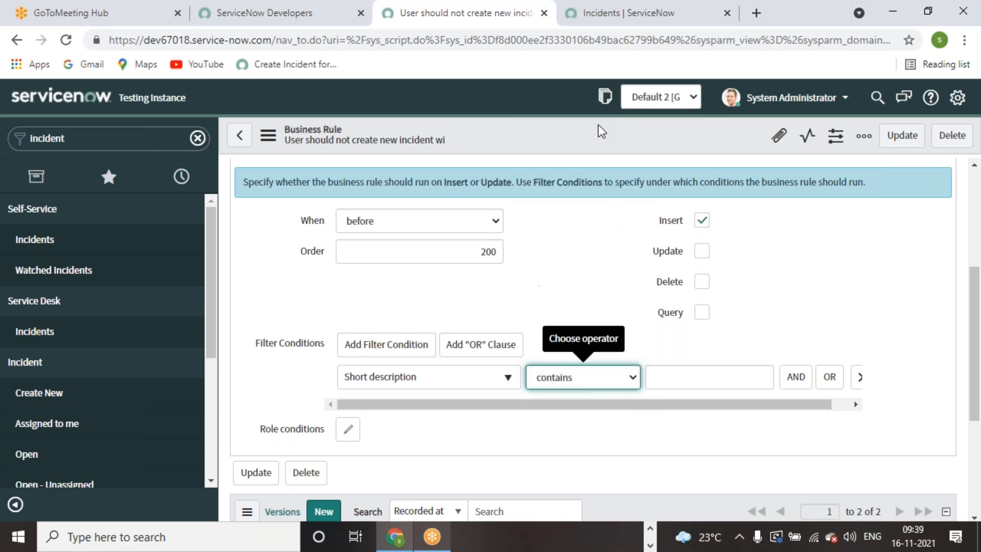
Set the value of the Short description filter condition to "Network".
{"action": "left_click", "coordinate": [708, 376]}
{"action": "type", "text": "s"}
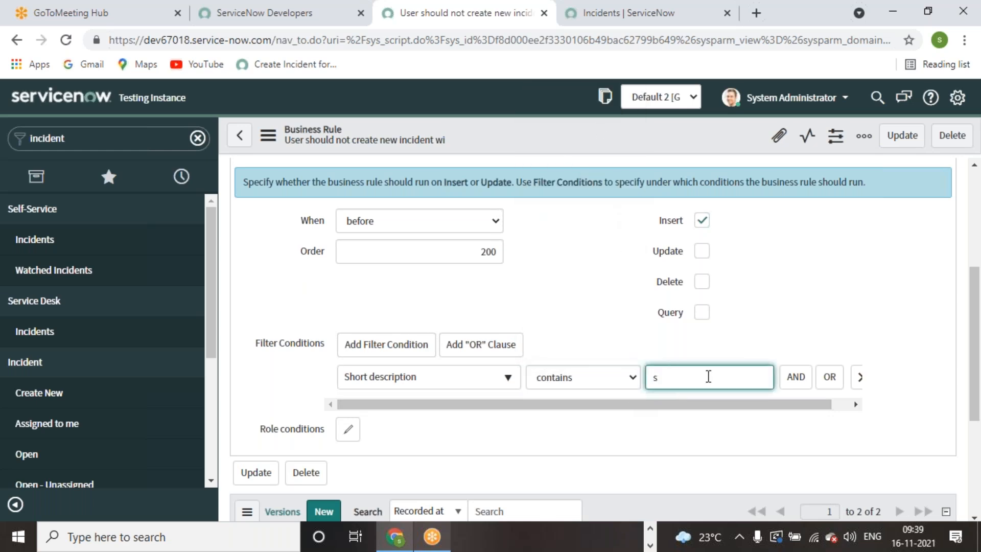
{"action": "type", "text": "network"}
{"action": "left_click", "coordinate": [653, 377]}
{"action": "left_click", "coordinate": [659, 382]}
{"action": "key", "text": "BackSpace"}
{"action": "type", "text": "N"}
{"action": "left_click", "coordinate": [793, 307]}
{"action": "right_click", "coordinate": [544, 134]}
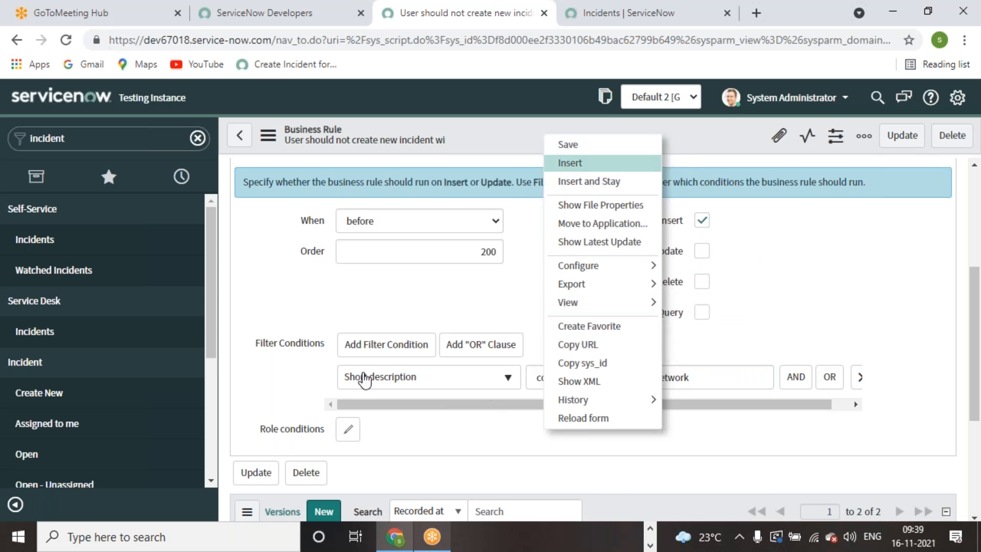
{"action": "left_click", "coordinate": [425, 434]}
Enable Abort action and Add message in the rule's actions, and place the cursor in the empty message text.
{"action": "scroll", "coordinate": [518, 256], "scroll_direction": "up", "scroll_amount": 1}
{"action": "scroll", "coordinate": [519, 256], "scroll_direction": "down", "scroll_amount": 3}
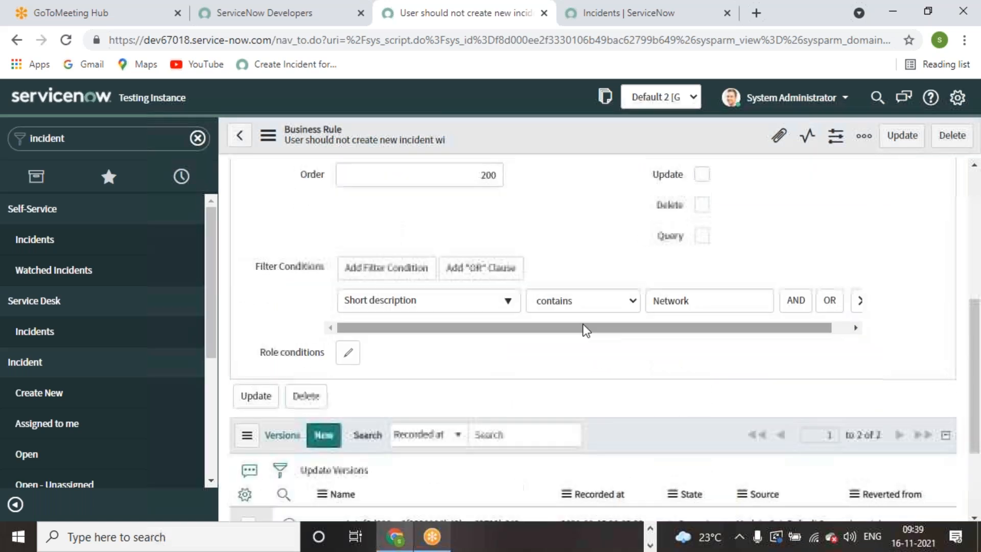
{"action": "scroll", "coordinate": [491, 330], "scroll_direction": "up", "scroll_amount": 2}
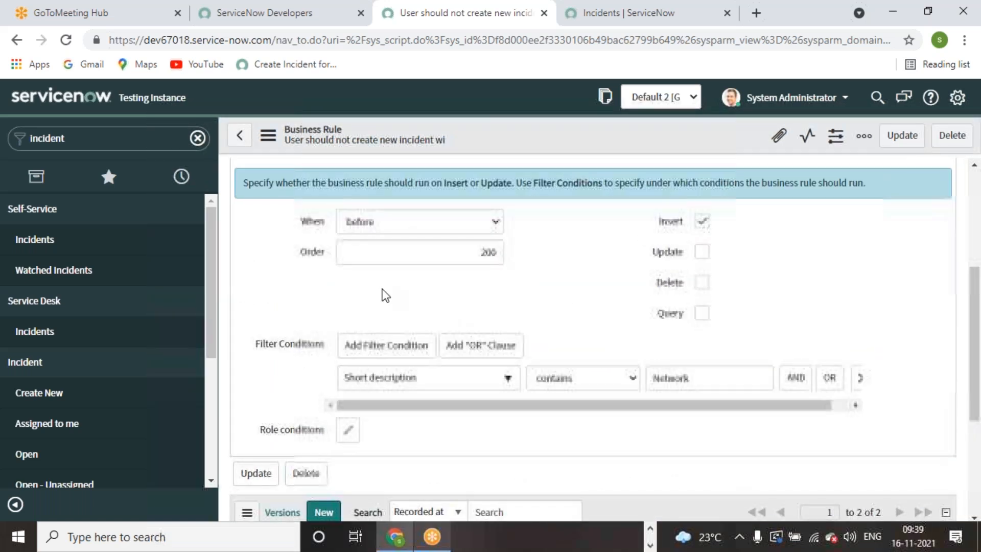
{"action": "scroll", "coordinate": [381, 289], "scroll_direction": "up", "scroll_amount": 2}
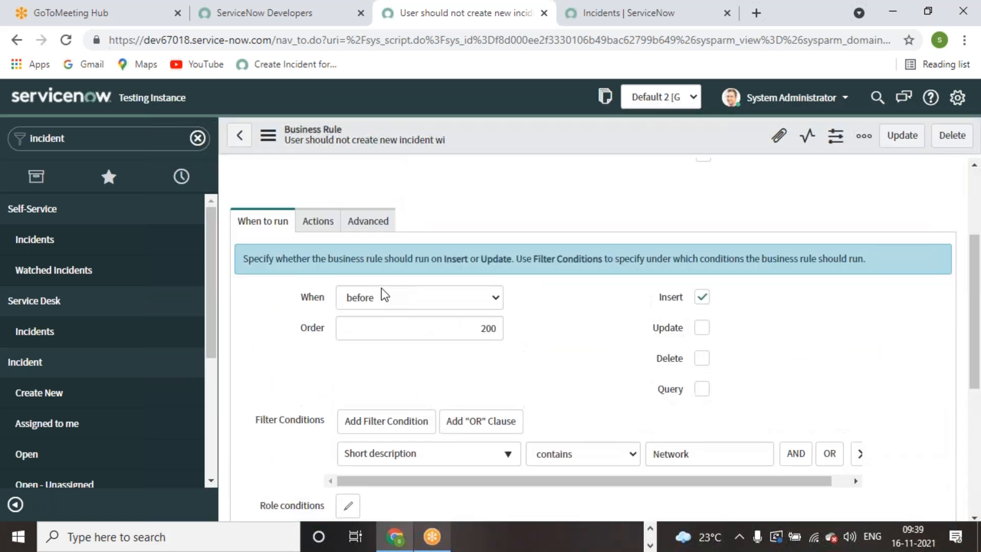
{"action": "left_click", "coordinate": [324, 227]}
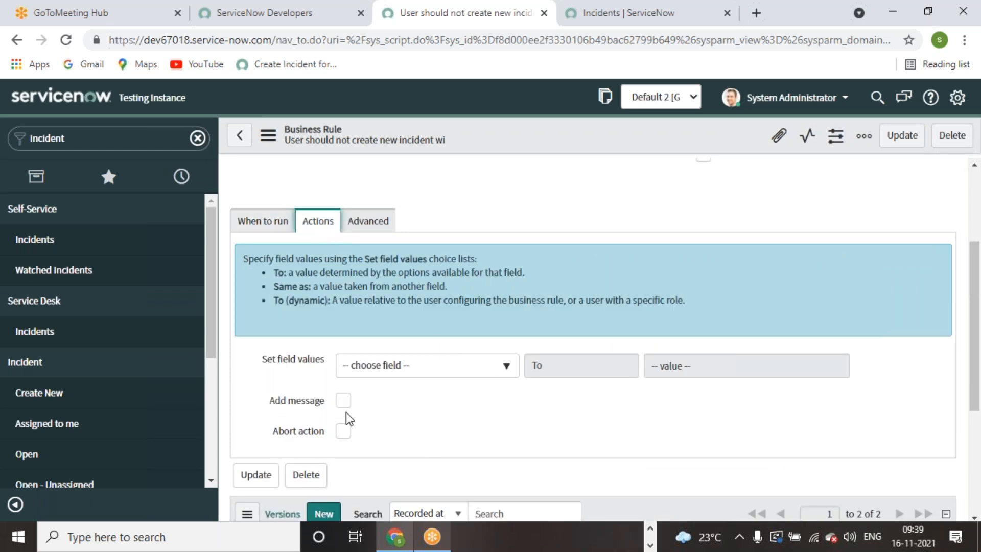
{"action": "left_click", "coordinate": [344, 431]}
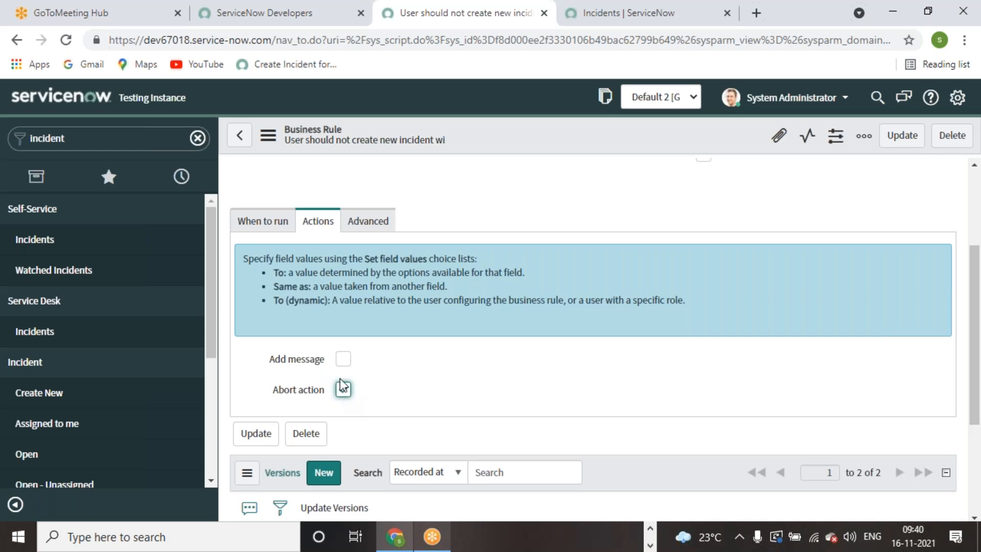
{"action": "left_click", "coordinate": [341, 360]}
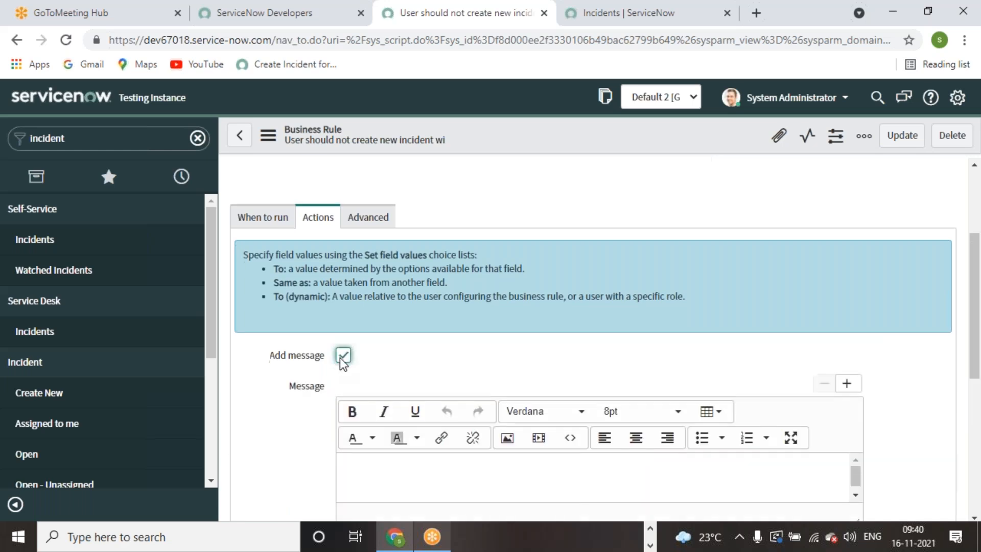
{"action": "scroll", "coordinate": [357, 368], "scroll_direction": "down", "scroll_amount": 2}
{"action": "left_click", "coordinate": [413, 405]}
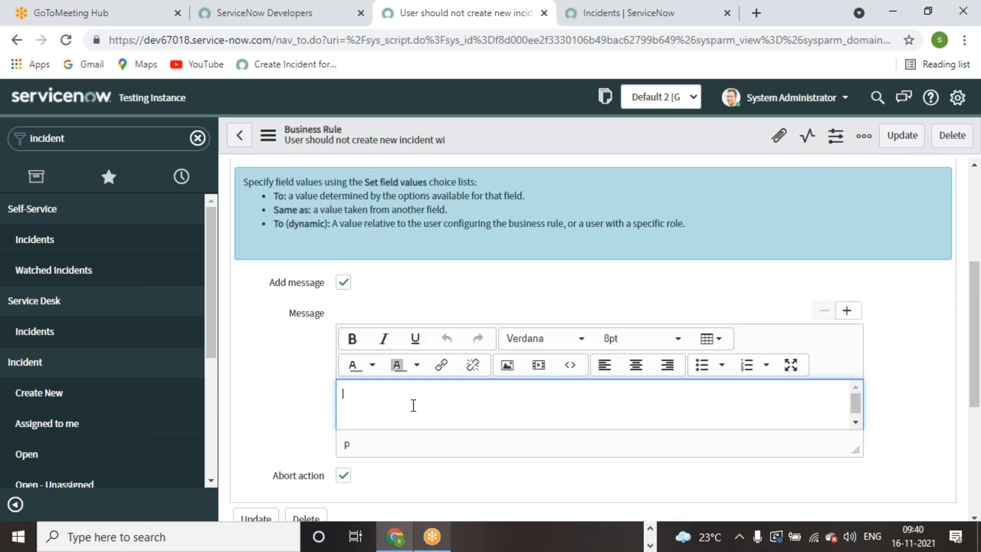
Disable the rule's Add message and Abort action options.
{"action": "left_click", "coordinate": [343, 282]}
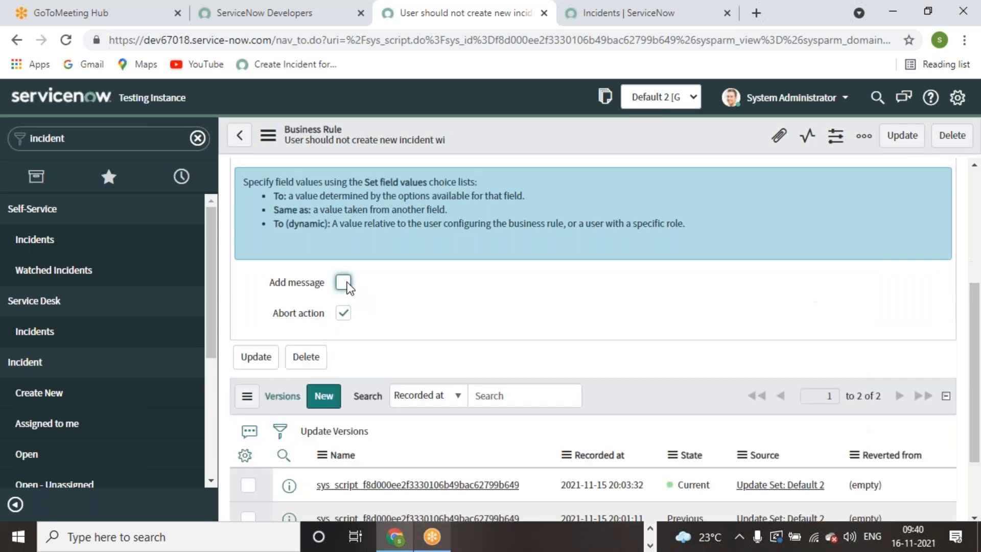
{"action": "left_click", "coordinate": [344, 313]}
{"action": "scroll", "coordinate": [313, 272], "scroll_direction": "up", "scroll_amount": 3}
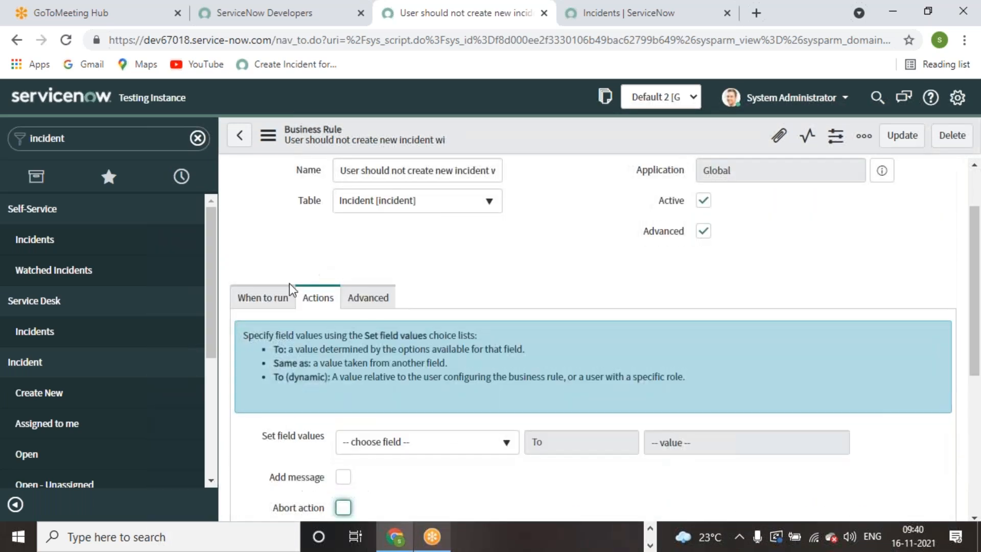
Remove the Short description contains "Network" filter condition from the rule's run settings.
{"action": "left_click", "coordinate": [264, 297]}
{"action": "scroll", "coordinate": [522, 420], "scroll_direction": "down", "scroll_amount": 3}
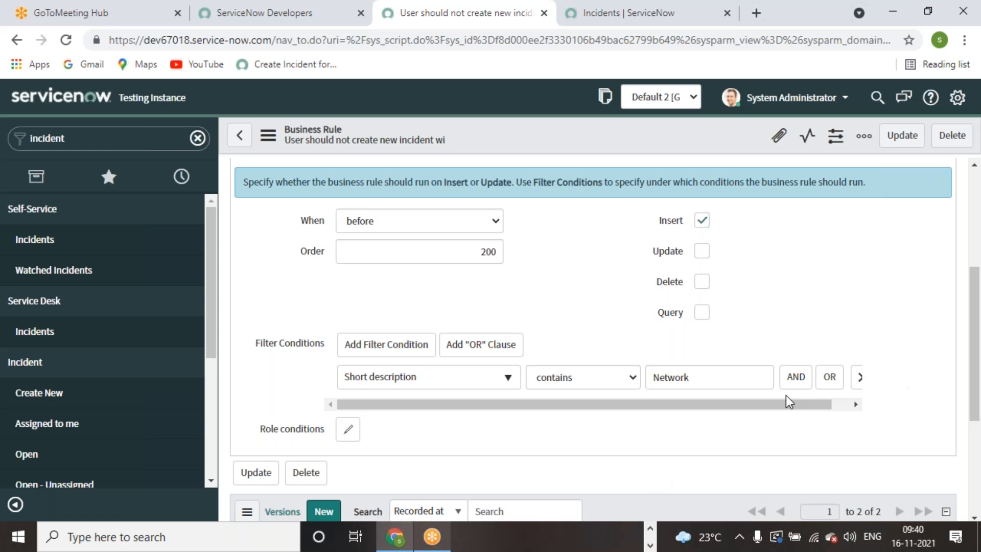
{"action": "left_click_drag", "start_coordinate": [785, 404], "coordinate": [872, 402]}
{"action": "left_click", "coordinate": [842, 376]}
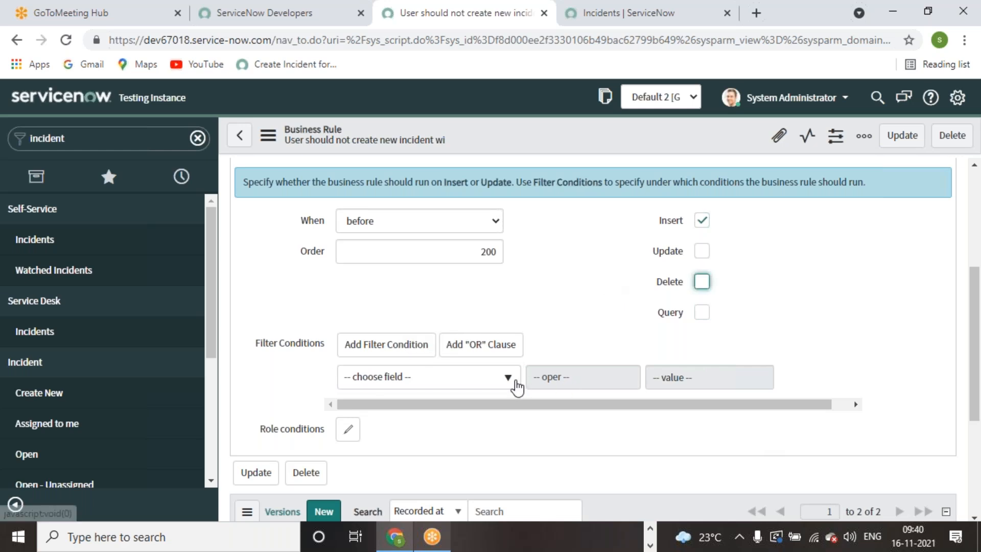
{"action": "left_click", "coordinate": [517, 383]}
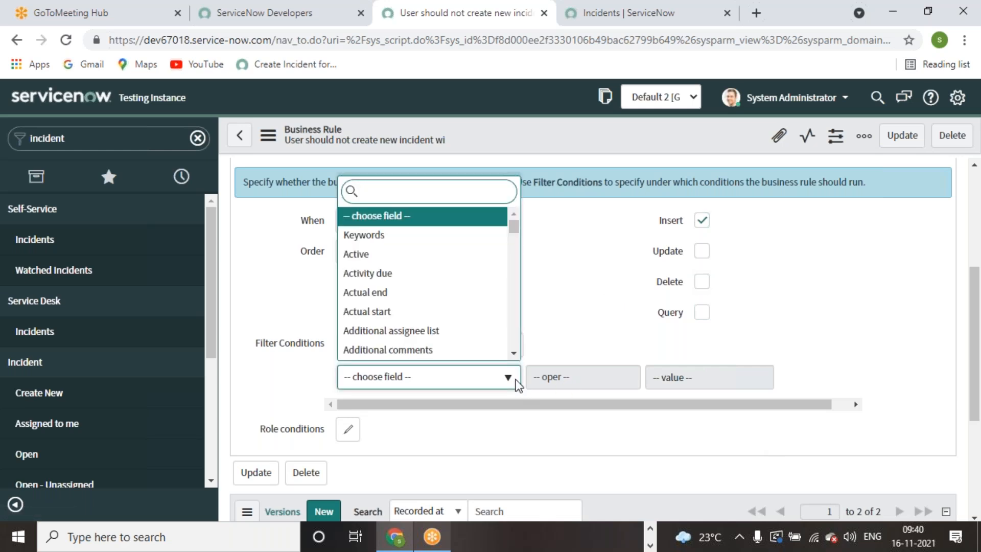
{"action": "type", "text": "sha"}
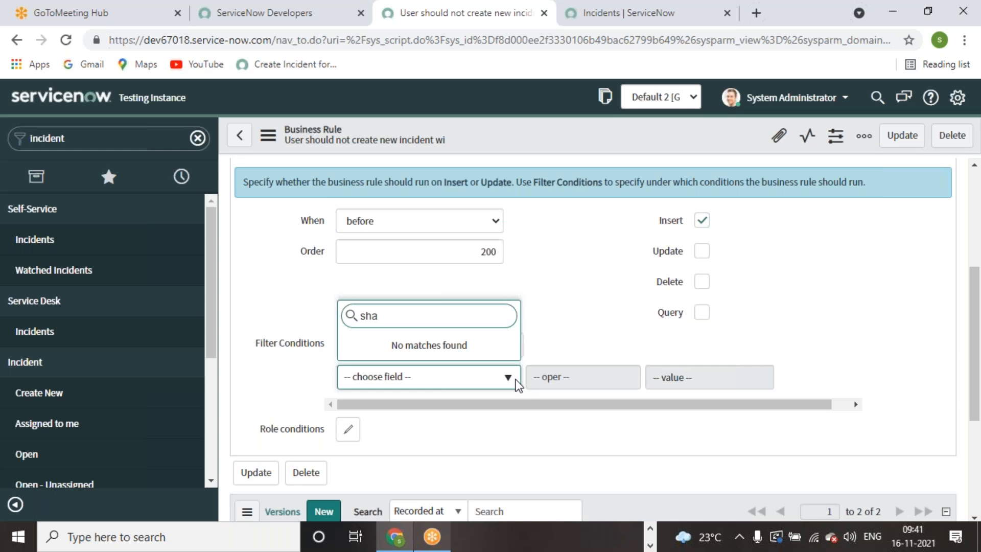
{"action": "key", "text": "BackSpace"}
{"action": "key", "text": "BackSpace"}
{"action": "left_click", "coordinate": [586, 304]}
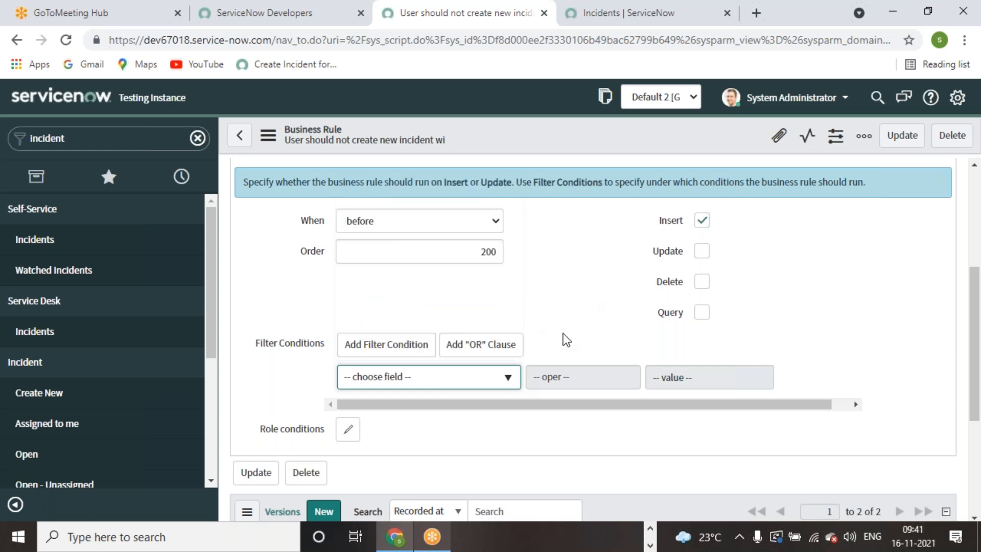
Set the empty filter condition to Caller is same as Caller.
{"action": "left_click", "coordinate": [499, 378]}
{"action": "type", "text": "s"}
{"action": "key", "text": "BackSpace"}
{"action": "type", "text": "caller"}
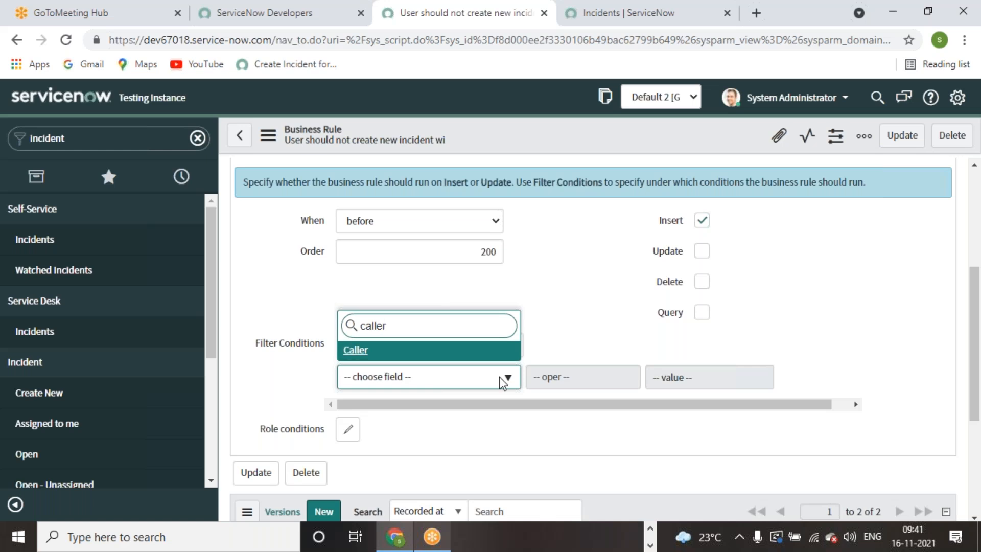
{"action": "left_click", "coordinate": [407, 351]}
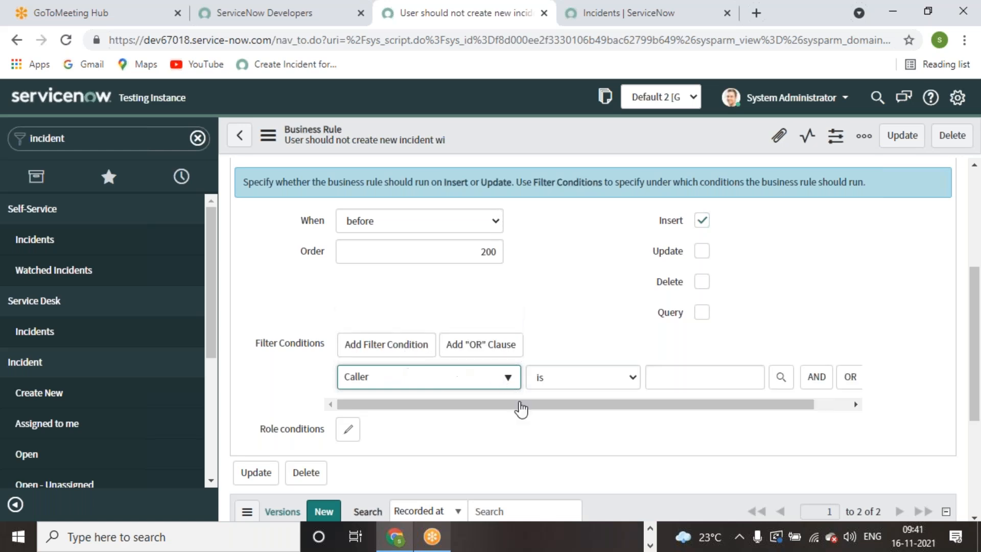
{"action": "left_click", "coordinate": [636, 378]}
{"action": "left_click", "coordinate": [585, 273]}
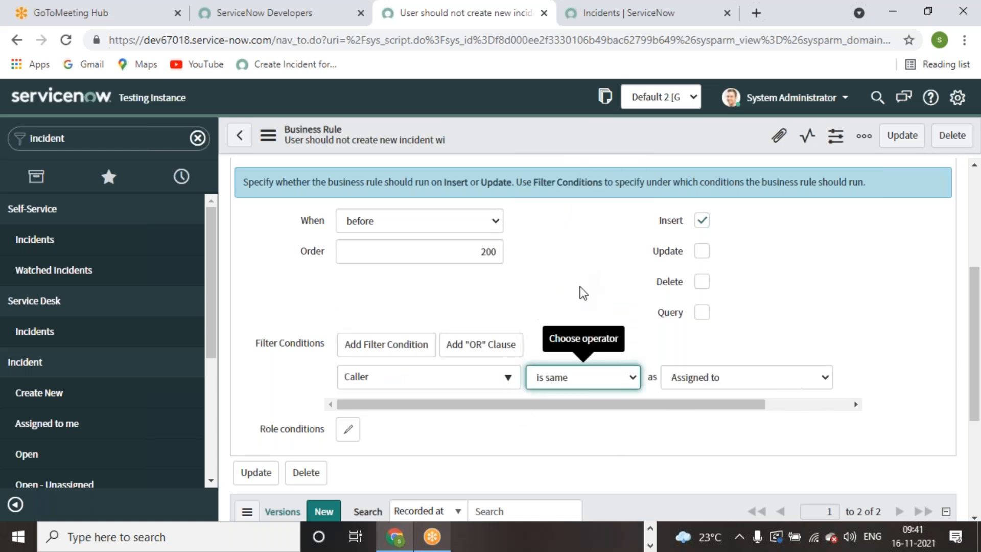
{"action": "left_click", "coordinate": [769, 378]}
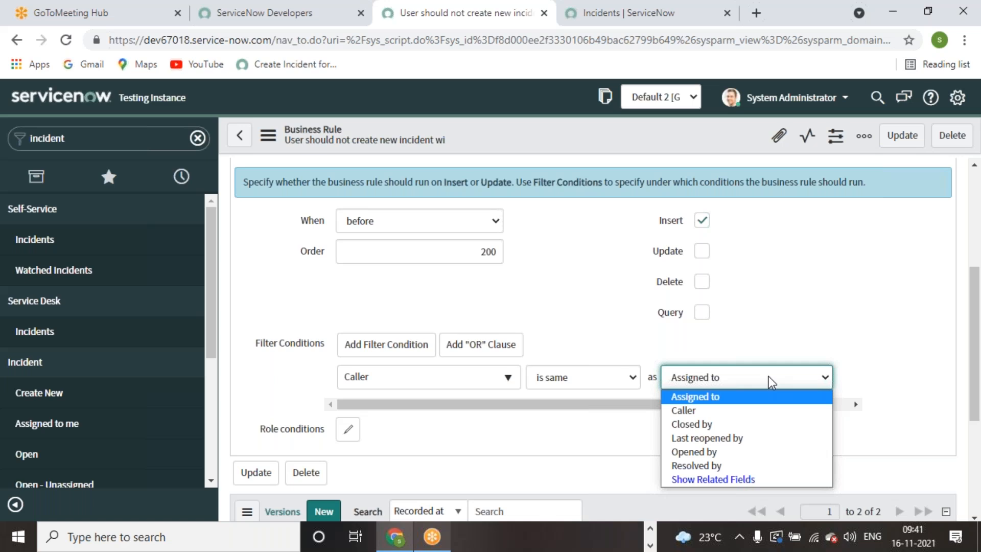
{"action": "left_click", "coordinate": [712, 409]}
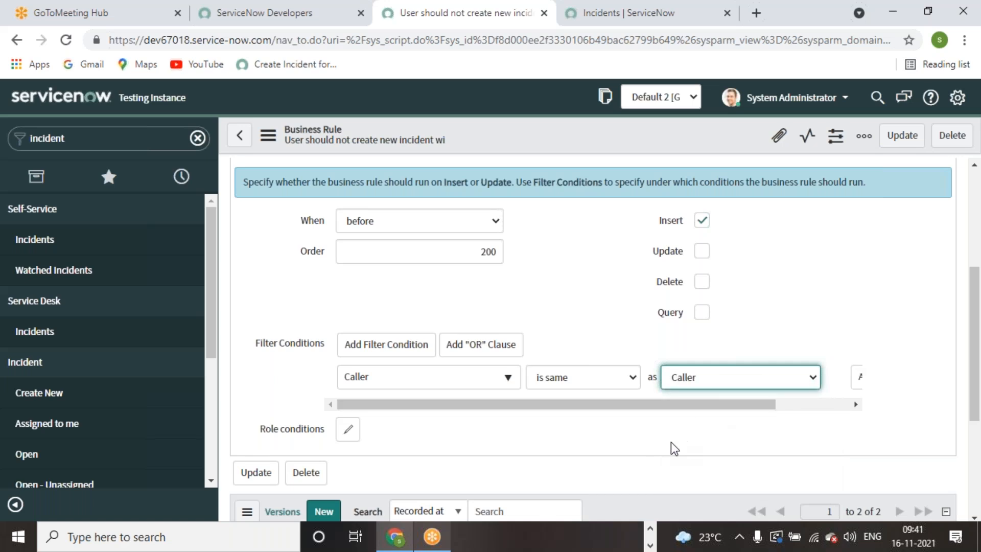
Add an AND filter condition requiring that Short description is same as Short description.
{"action": "left_click_drag", "start_coordinate": [740, 408], "coordinate": [755, 407]}
{"action": "left_click", "coordinate": [845, 377]}
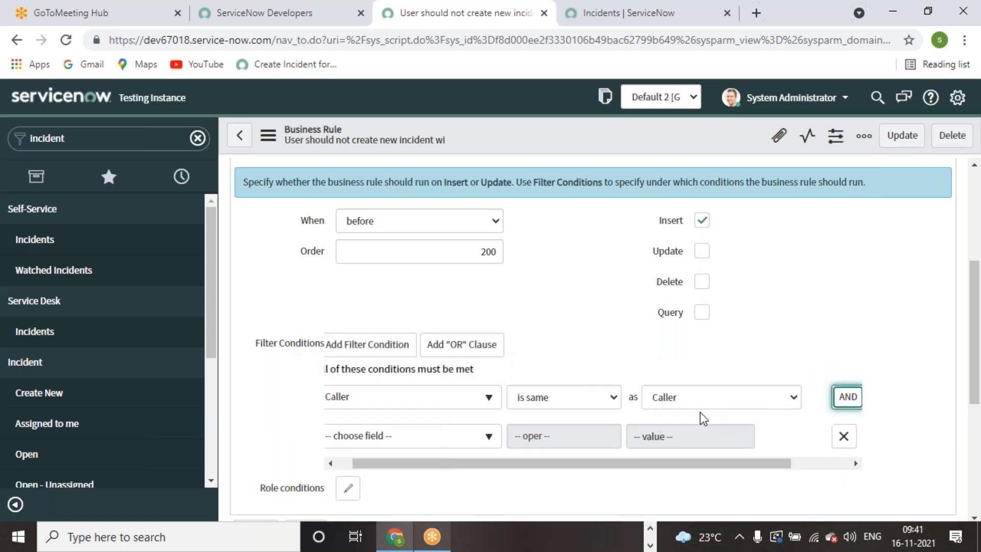
{"action": "left_click", "coordinate": [462, 439]}
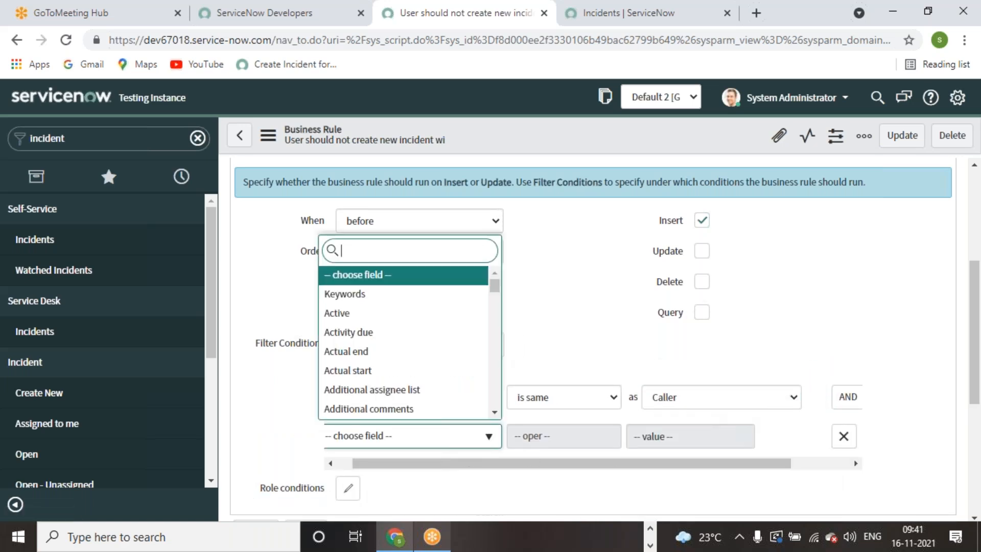
{"action": "type", "text": "short"}
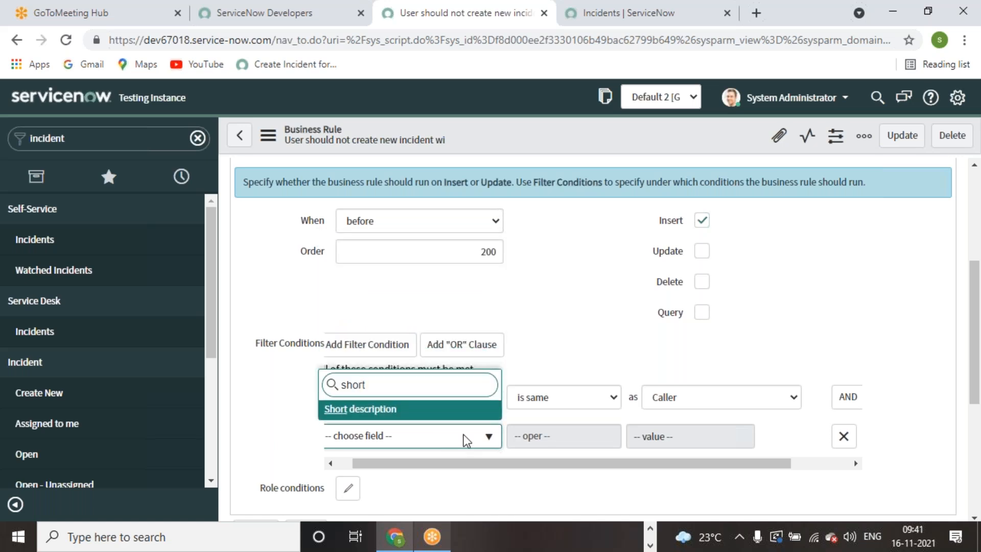
{"action": "left_click", "coordinate": [409, 411]}
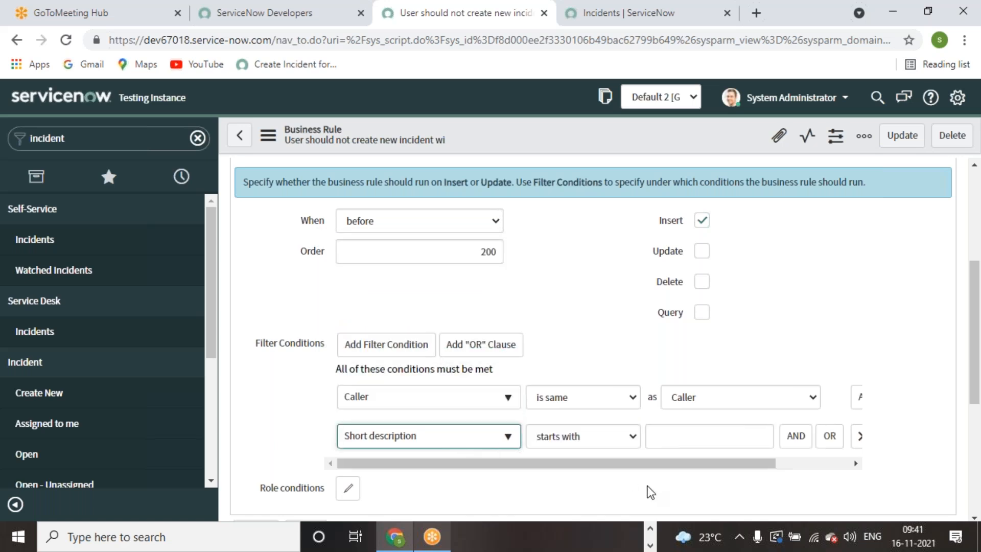
{"action": "left_click", "coordinate": [620, 438]}
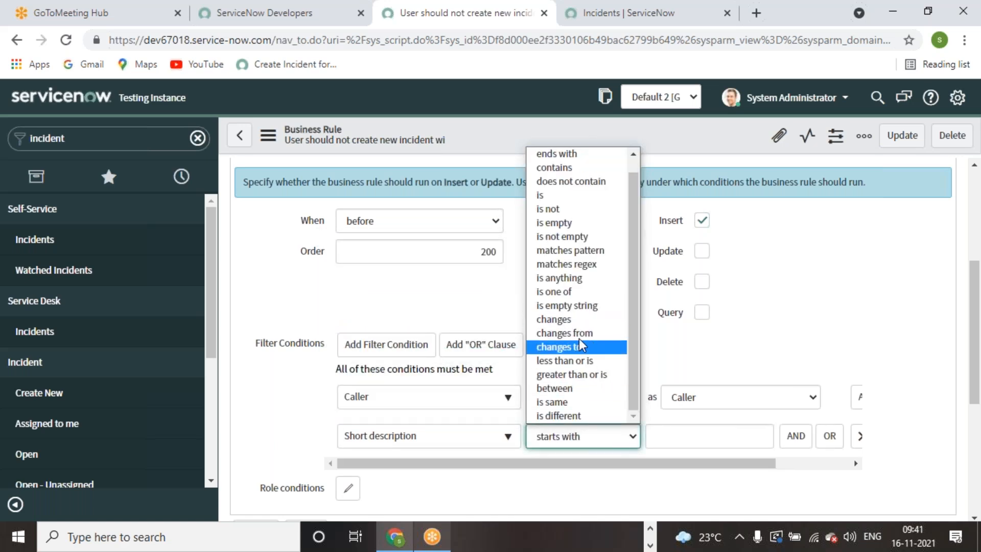
{"action": "left_click", "coordinate": [552, 402]}
{"action": "left_click", "coordinate": [827, 440]}
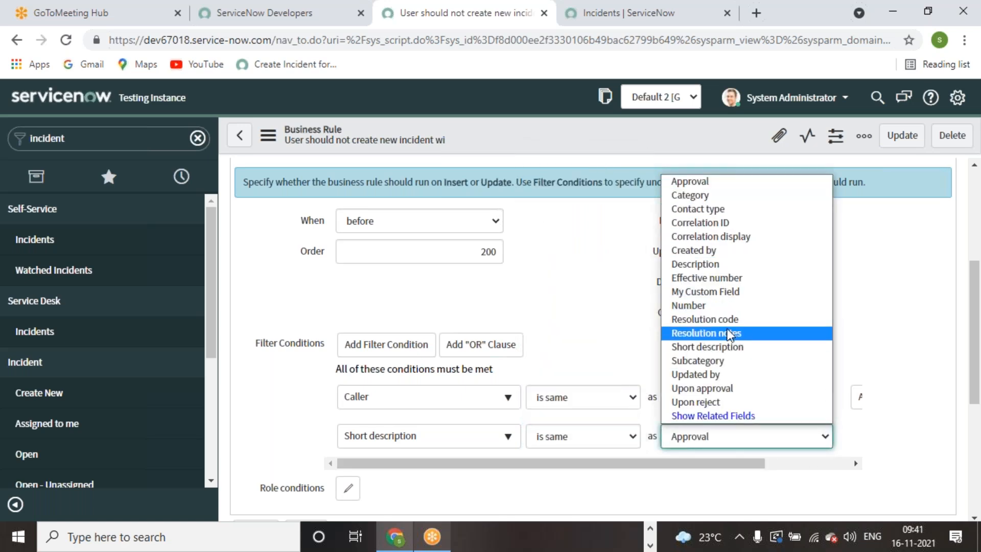
{"action": "left_click", "coordinate": [727, 346]}
Add a third AND filter condition requiring that Category is same as Category.
{"action": "left_click_drag", "start_coordinate": [740, 466], "coordinate": [818, 460]}
{"action": "left_click", "coordinate": [777, 436]}
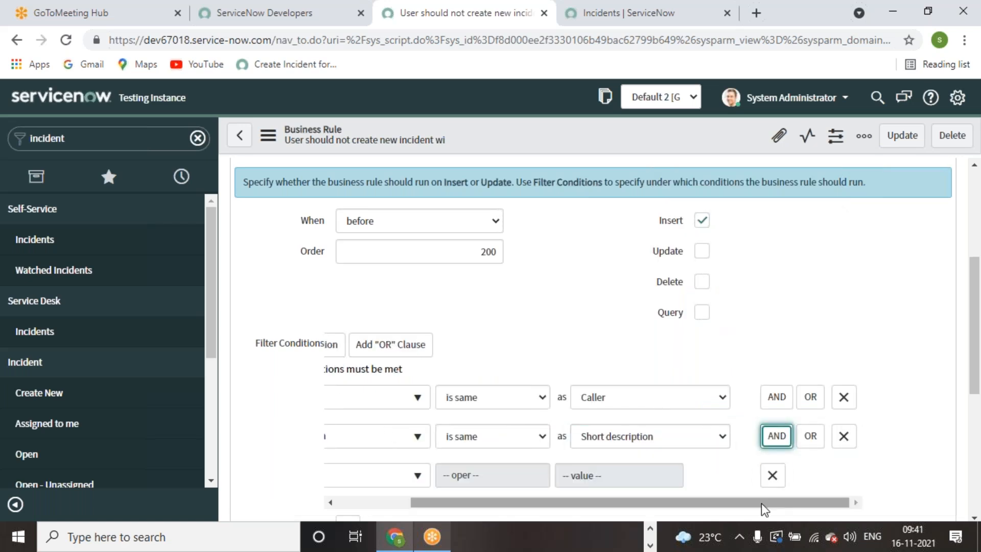
{"action": "left_click_drag", "start_coordinate": [761, 502], "coordinate": [532, 501]}
{"action": "left_click", "coordinate": [486, 483]}
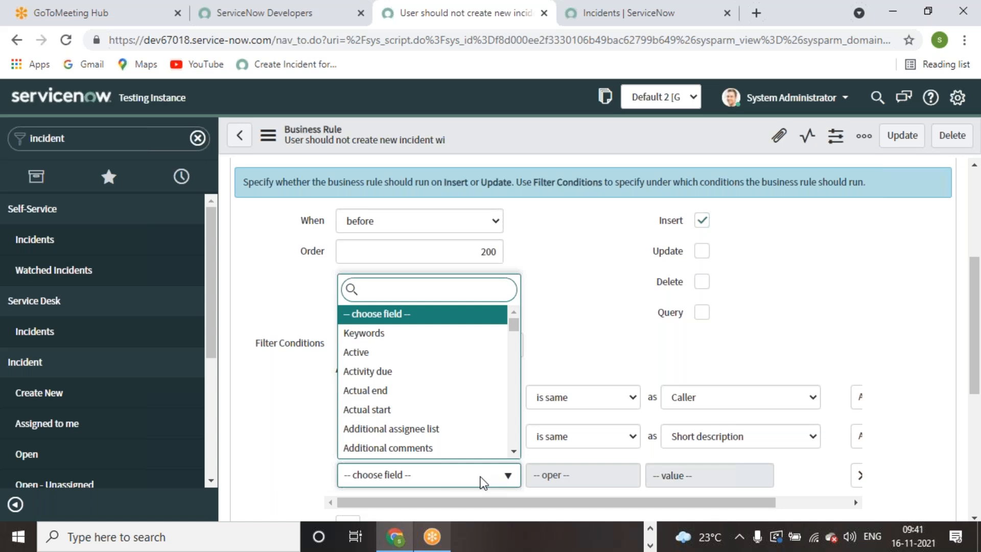
{"action": "type", "text": "cate"}
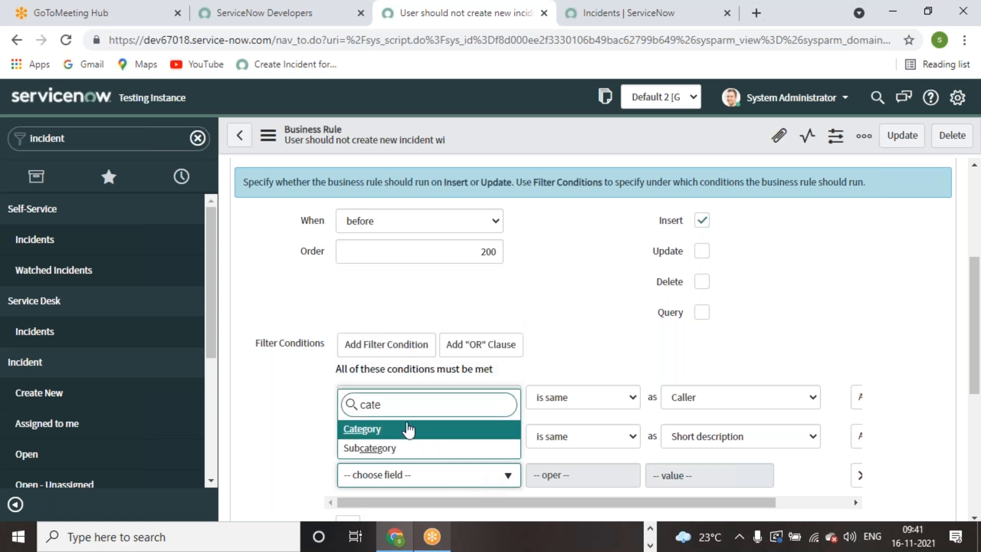
{"action": "key", "text": "Return"}
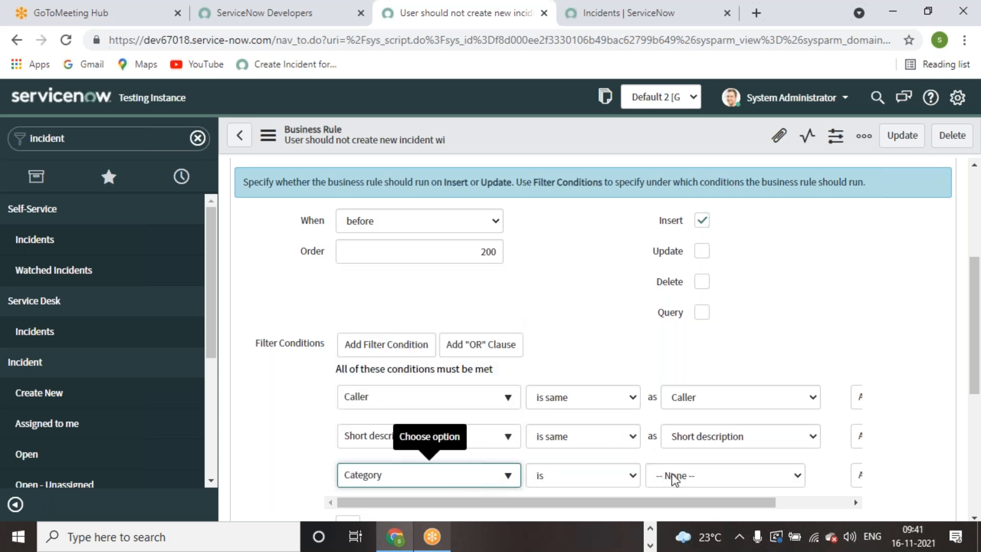
{"action": "left_click", "coordinate": [632, 476]}
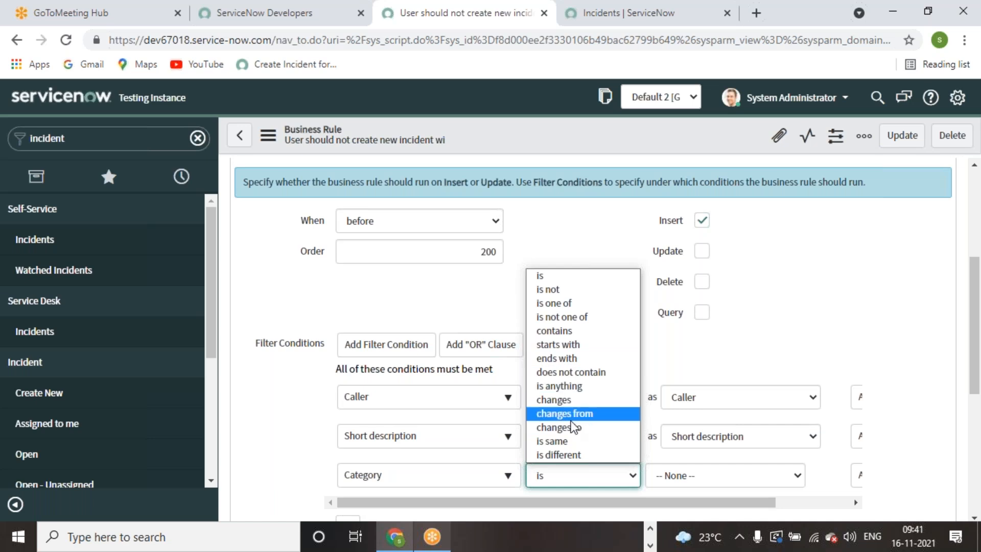
{"action": "left_click", "coordinate": [569, 440]}
{"action": "left_click", "coordinate": [754, 482]}
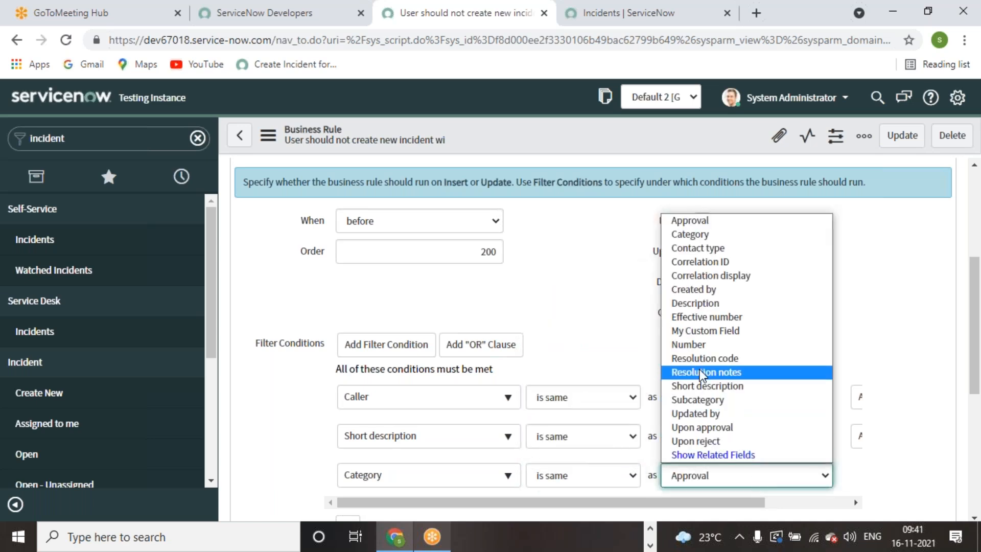
{"action": "left_click", "coordinate": [710, 234]}
Review the rule's timing settings and its Caller, Short description and Category filter conditions.
{"action": "scroll", "coordinate": [815, 408], "scroll_direction": "down", "scroll_amount": 3}
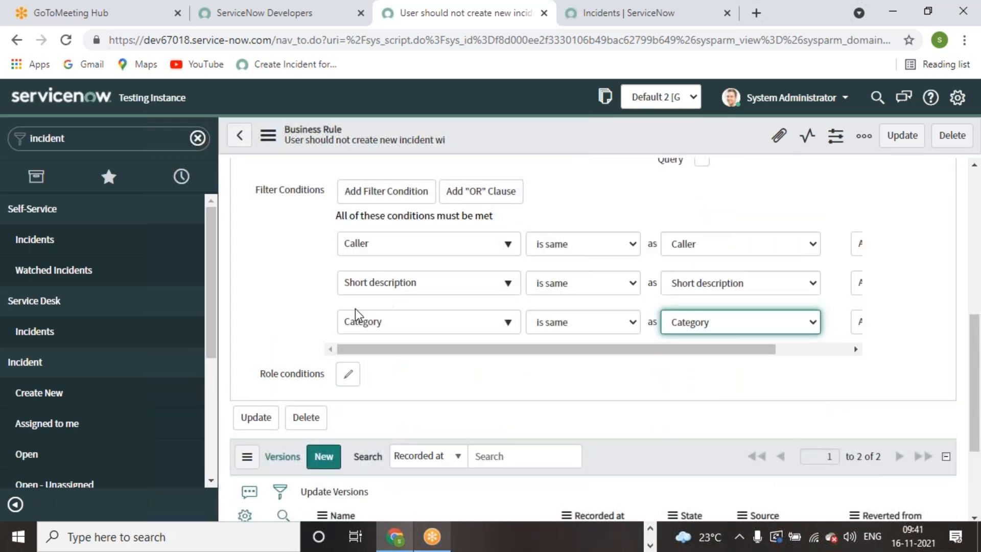
{"action": "scroll", "coordinate": [464, 355], "scroll_direction": "up", "scroll_amount": 3}
{"action": "scroll", "coordinate": [464, 354], "scroll_direction": "down", "scroll_amount": 1}
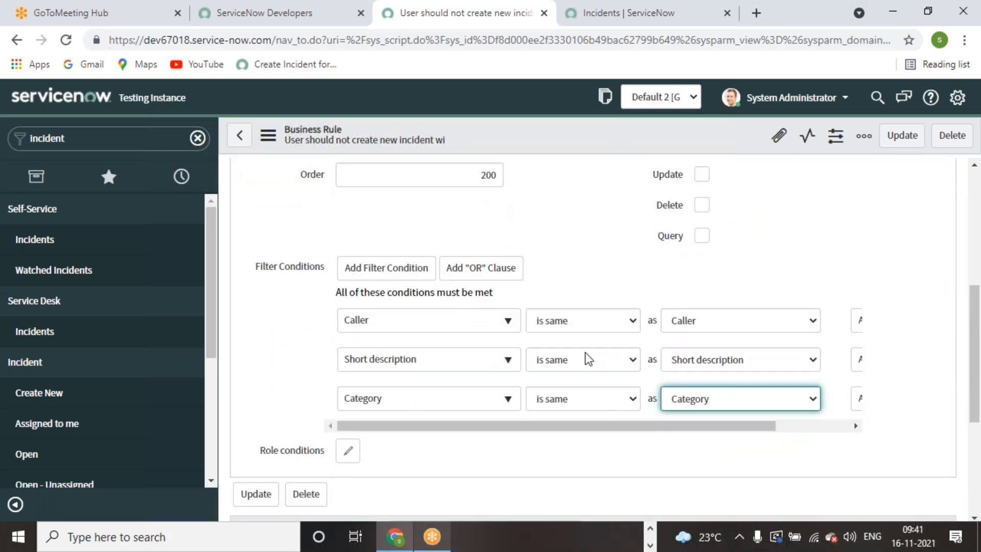
{"action": "left_click", "coordinate": [625, 284]}
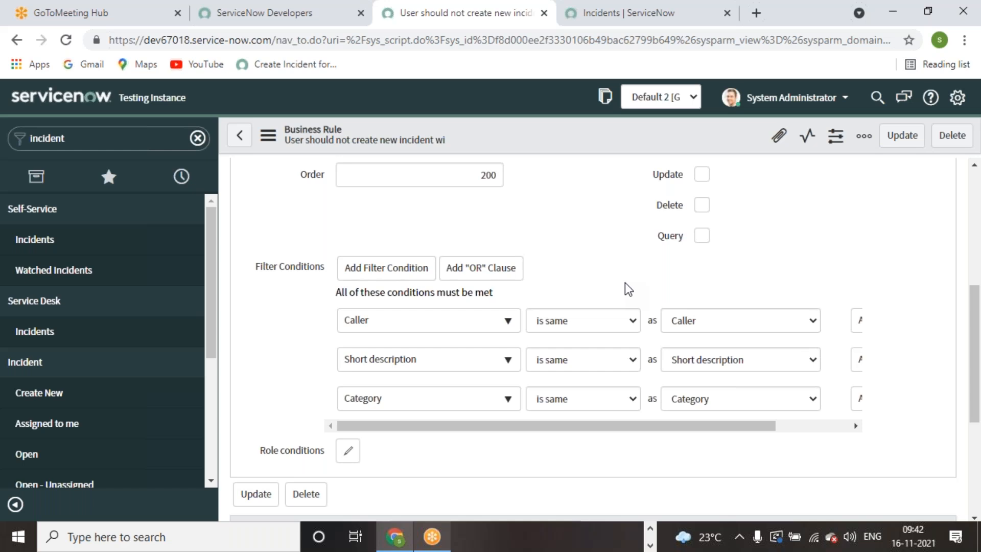
{"action": "scroll", "coordinate": [625, 283], "scroll_direction": "up", "scroll_amount": 1}
{"action": "scroll", "coordinate": [625, 283], "scroll_direction": "down", "scroll_amount": 1}
{"action": "scroll", "coordinate": [693, 439], "scroll_direction": "down", "scroll_amount": 1}
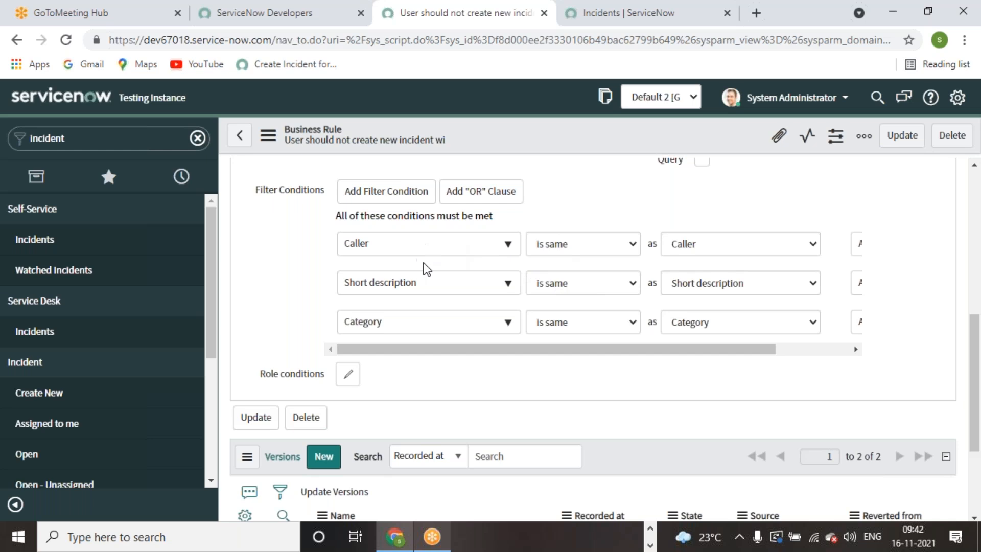
{"action": "scroll", "coordinate": [424, 266], "scroll_direction": "up", "scroll_amount": 6}
{"action": "scroll", "coordinate": [369, 296], "scroll_direction": "down", "scroll_amount": 2}
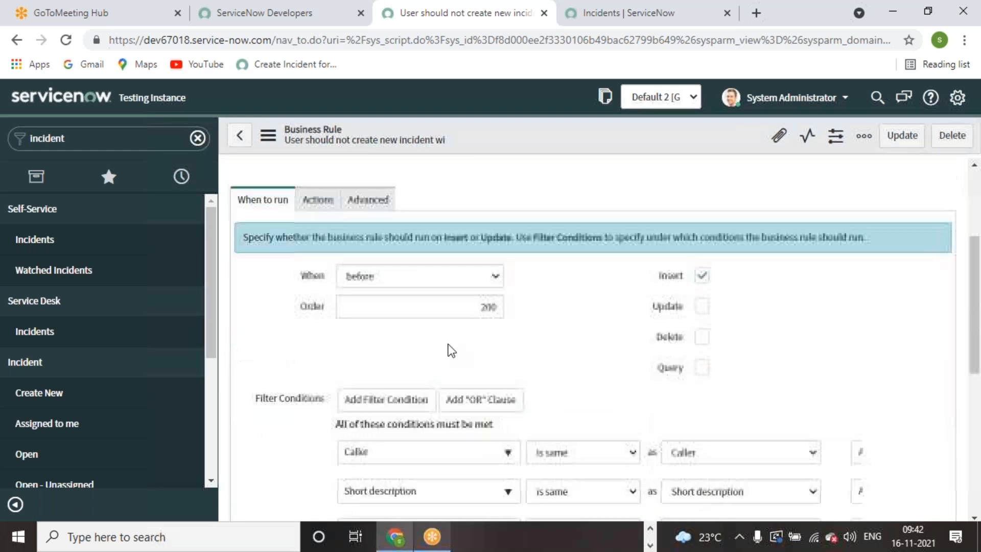
{"action": "scroll", "coordinate": [401, 320], "scroll_direction": "down", "scroll_amount": 3}
{"action": "scroll", "coordinate": [664, 261], "scroll_direction": "up", "scroll_amount": 3}
{"action": "scroll", "coordinate": [705, 320], "scroll_direction": "down", "scroll_amount": 5}
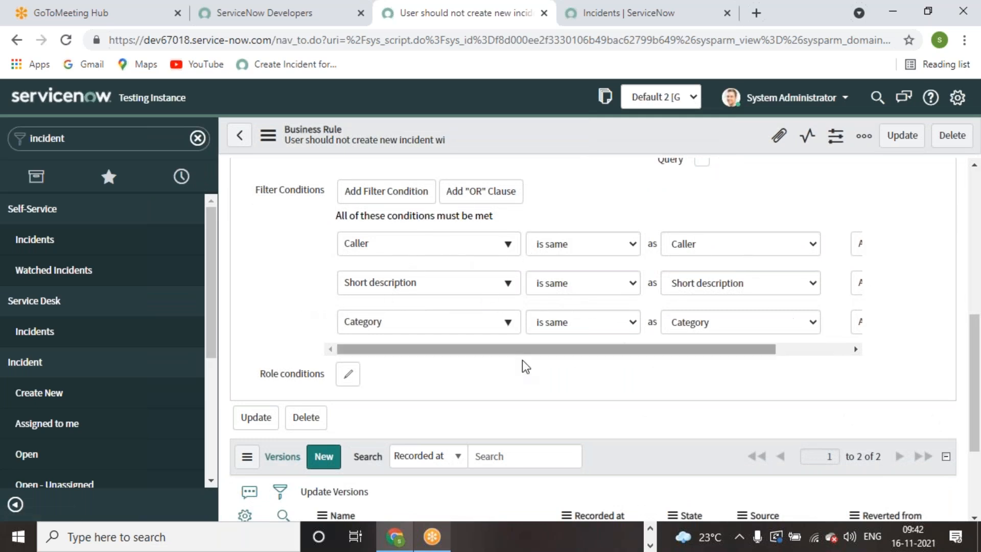
{"action": "scroll", "coordinate": [559, 363], "scroll_direction": "down", "scroll_amount": 1}
{"action": "scroll", "coordinate": [381, 376], "scroll_direction": "down", "scroll_amount": 3}
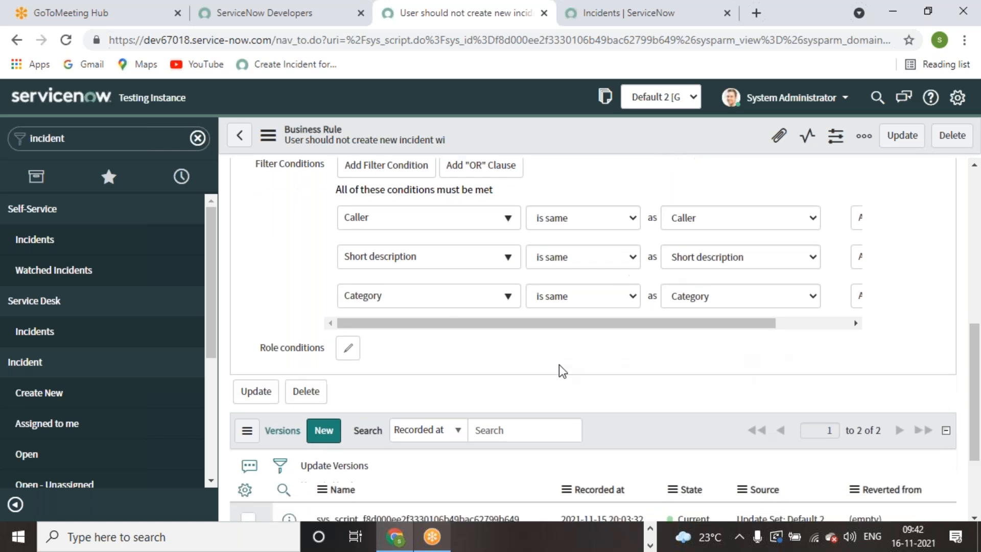
{"action": "scroll", "coordinate": [373, 373], "scroll_direction": "up", "scroll_amount": 10}
Compare the rule's commented-out script with its action options and its filter conditions.
{"action": "left_click", "coordinate": [363, 289]}
{"action": "scroll", "coordinate": [423, 421], "scroll_direction": "down", "scroll_amount": 2}
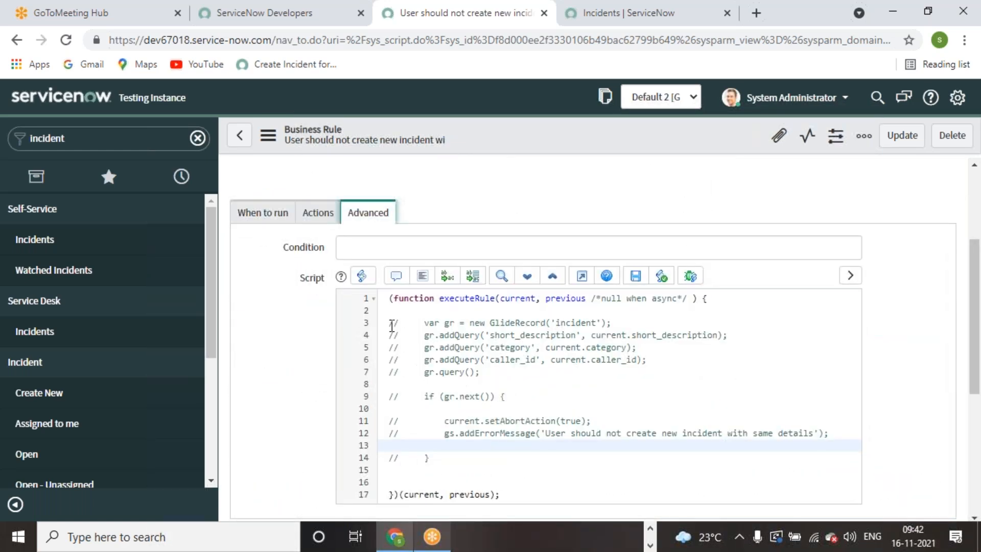
{"action": "left_click", "coordinate": [317, 218]}
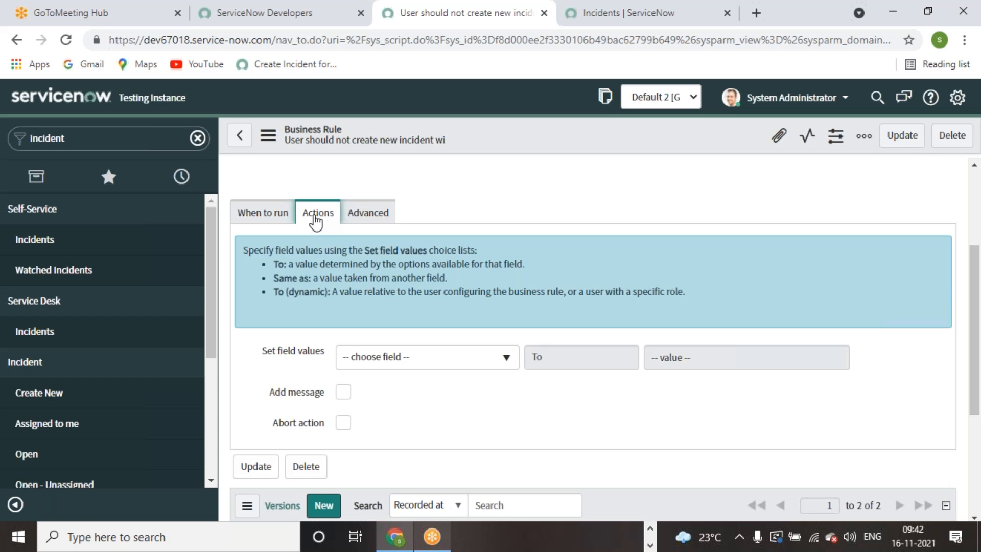
{"action": "left_click", "coordinate": [271, 217]}
{"action": "scroll", "coordinate": [514, 357], "scroll_direction": "down", "scroll_amount": 4}
{"action": "scroll", "coordinate": [514, 356], "scroll_direction": "down", "scroll_amount": 3}
{"action": "scroll", "coordinate": [438, 361], "scroll_direction": "up", "scroll_amount": 6}
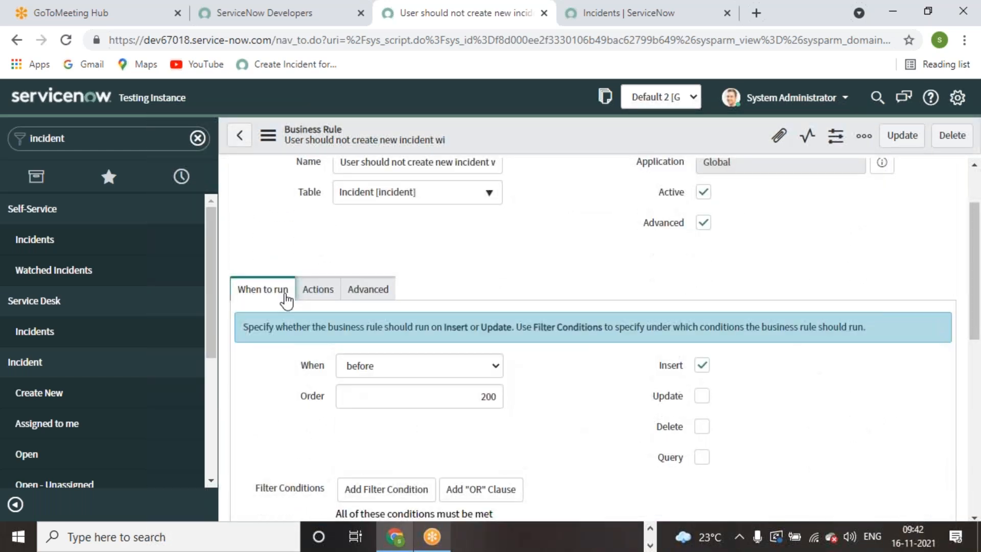
{"action": "scroll", "coordinate": [333, 357], "scroll_direction": "down", "scroll_amount": 9}
{"action": "scroll", "coordinate": [333, 358], "scroll_direction": "up", "scroll_amount": 8}
Enable Abort action and Add message in the business rule's actions.
{"action": "left_click", "coordinate": [318, 212]}
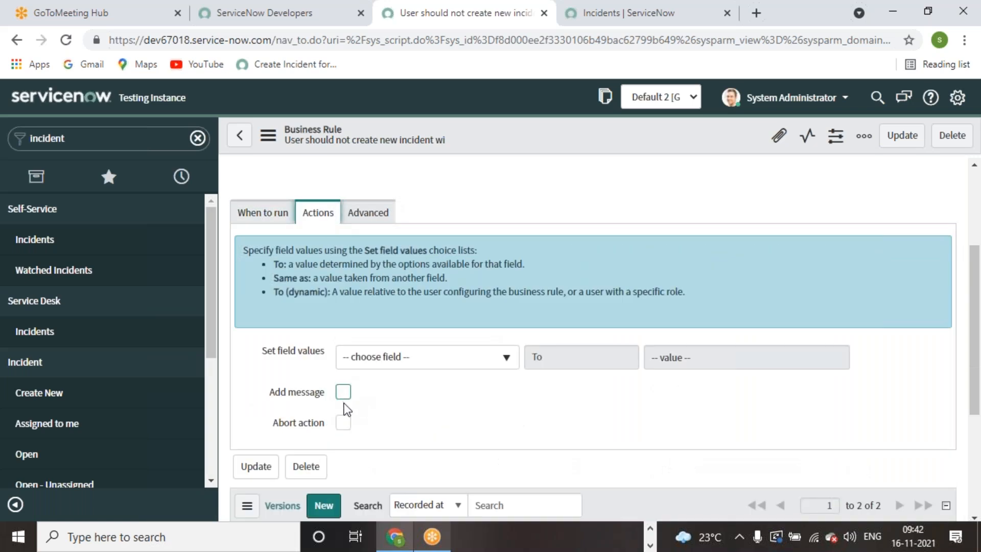
{"action": "left_click", "coordinate": [343, 422]}
{"action": "left_click", "coordinate": [344, 351]}
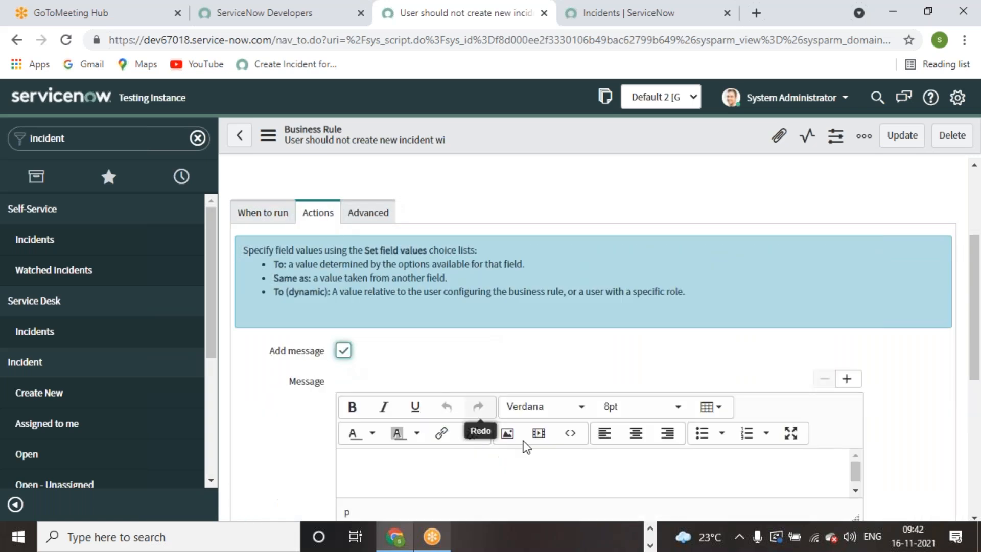
Switch to the Word document and copy Exercise 4's message text "User should not create new incident with same details".
{"action": "left_click", "coordinate": [650, 546]}
{"action": "left_click", "coordinate": [628, 536]}
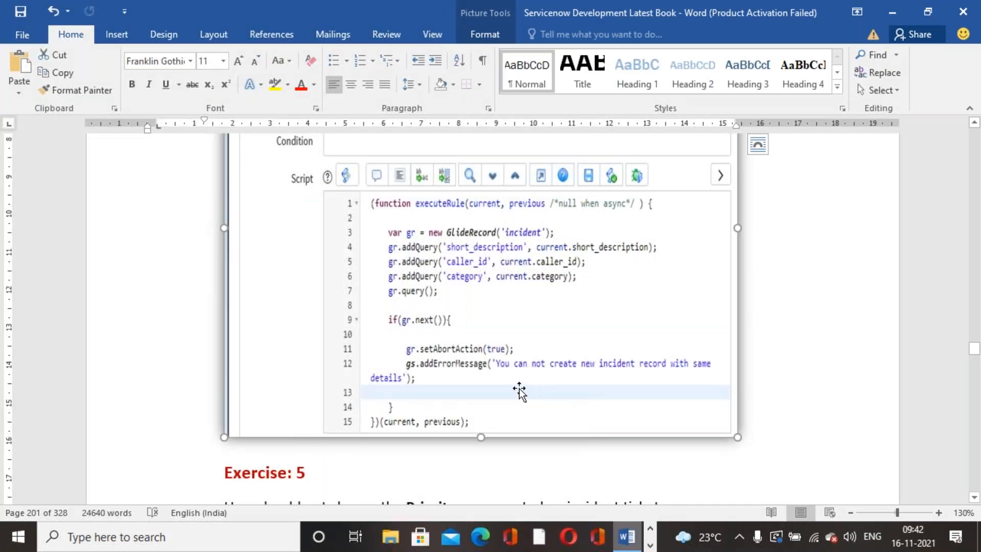
{"action": "scroll", "coordinate": [519, 392], "scroll_direction": "down", "scroll_amount": 3}
{"action": "scroll", "coordinate": [519, 392], "scroll_direction": "up", "scroll_amount": 15}
{"action": "scroll", "coordinate": [340, 422], "scroll_direction": "up", "scroll_amount": 10}
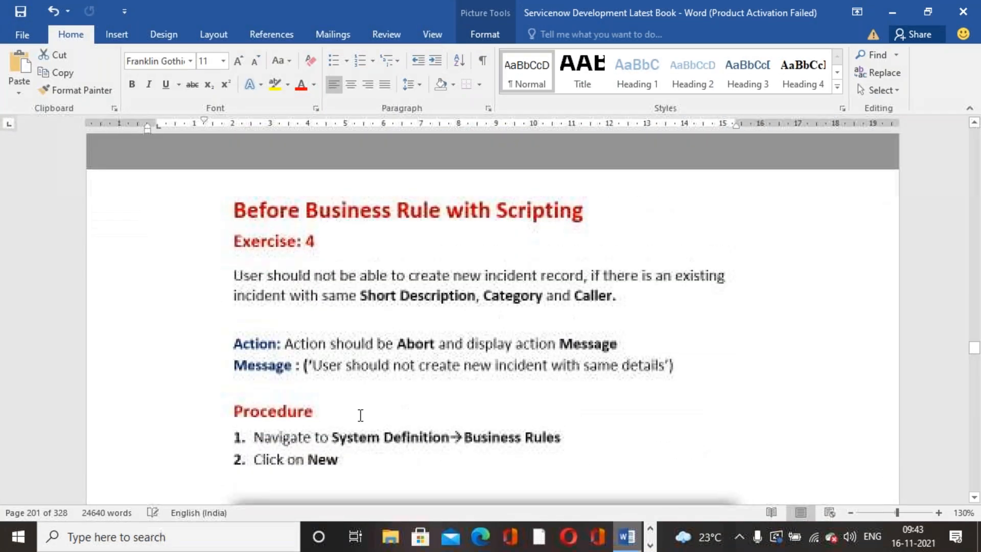
{"action": "left_click_drag", "start_coordinate": [315, 364], "coordinate": [637, 366]}
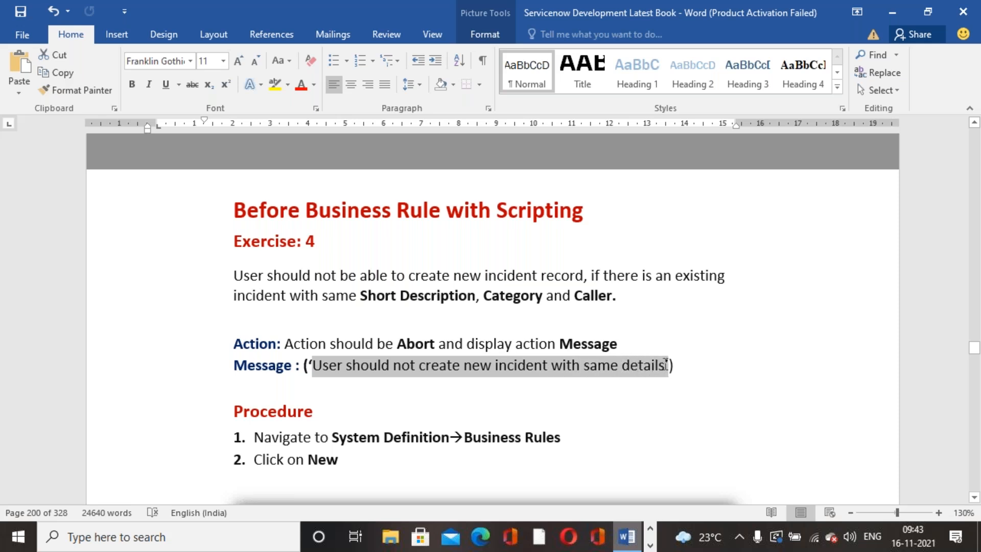
{"action": "left_click_drag", "start_coordinate": [666, 364], "coordinate": [667, 365]}
{"action": "key", "text": "ctrl+c"}
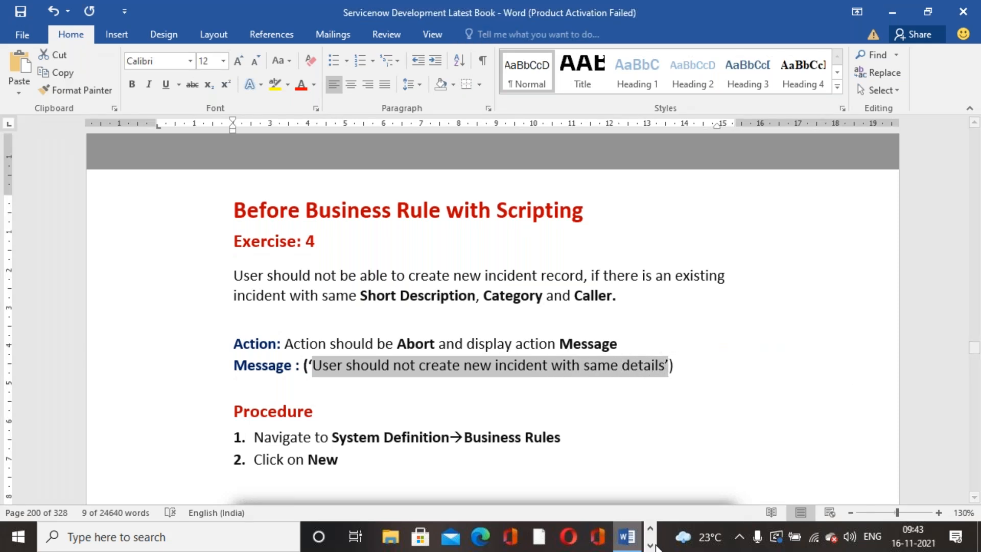
Back in Chrome, paste the copied text as the business rule's message, remove the trailing quote mark and update the rule.
{"action": "left_click", "coordinate": [650, 545]}
{"action": "left_click", "coordinate": [394, 536]}
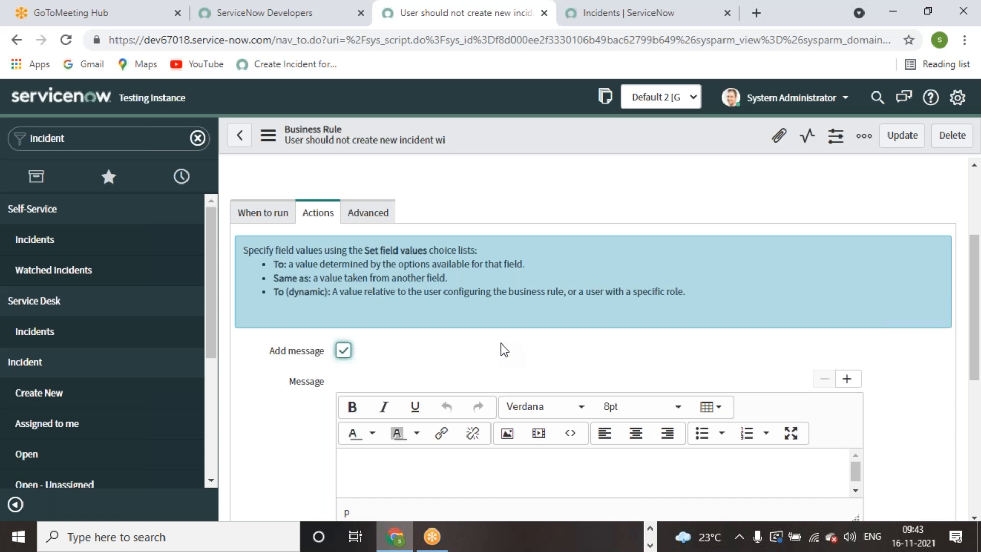
{"action": "scroll", "coordinate": [400, 364], "scroll_direction": "down", "scroll_amount": 5}
{"action": "left_click", "coordinate": [431, 244]}
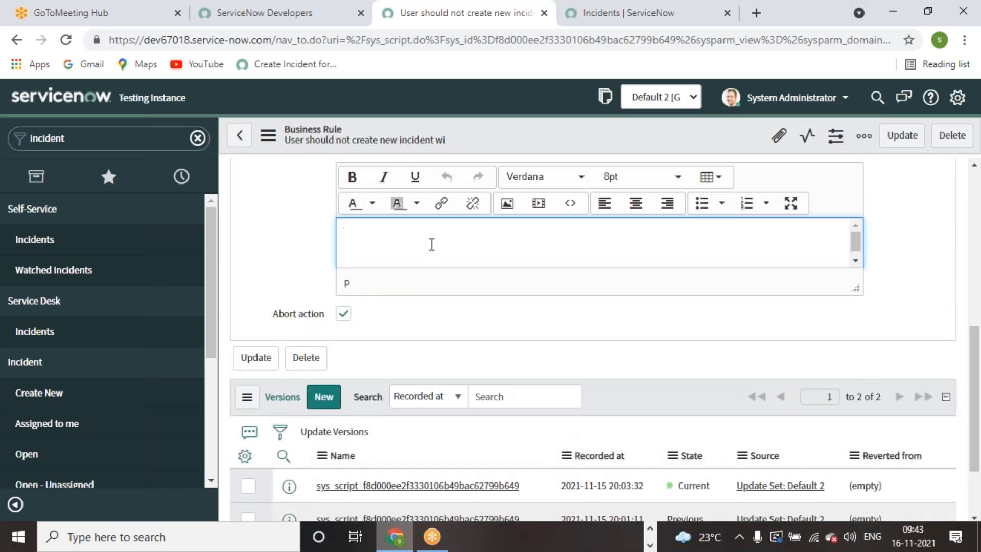
{"action": "key", "text": "ctrl+v"}
{"action": "left_click", "coordinate": [664, 341]}
{"action": "scroll", "coordinate": [665, 336], "scroll_direction": "up", "scroll_amount": 3}
{"action": "key", "text": "BackSpace"}
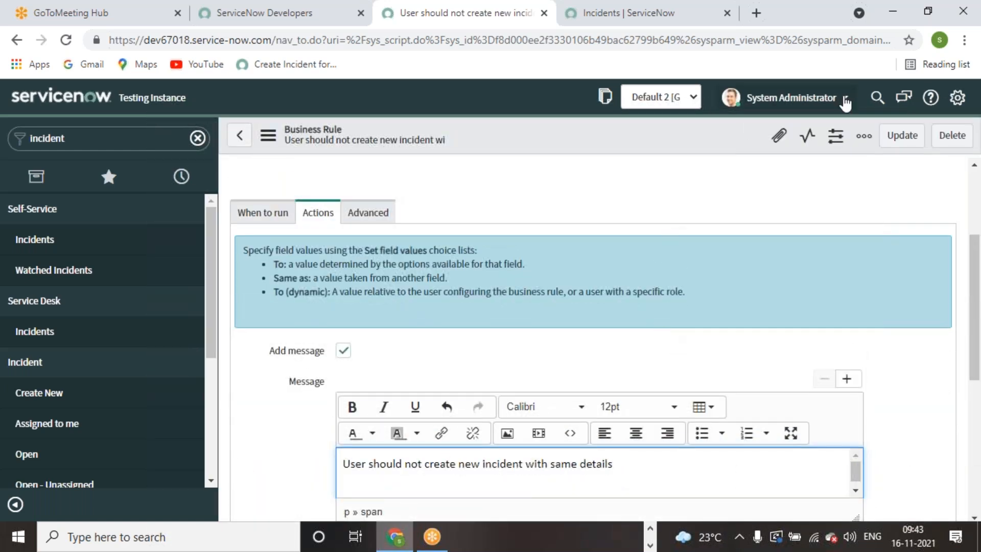
{"action": "left_click", "coordinate": [903, 136]}
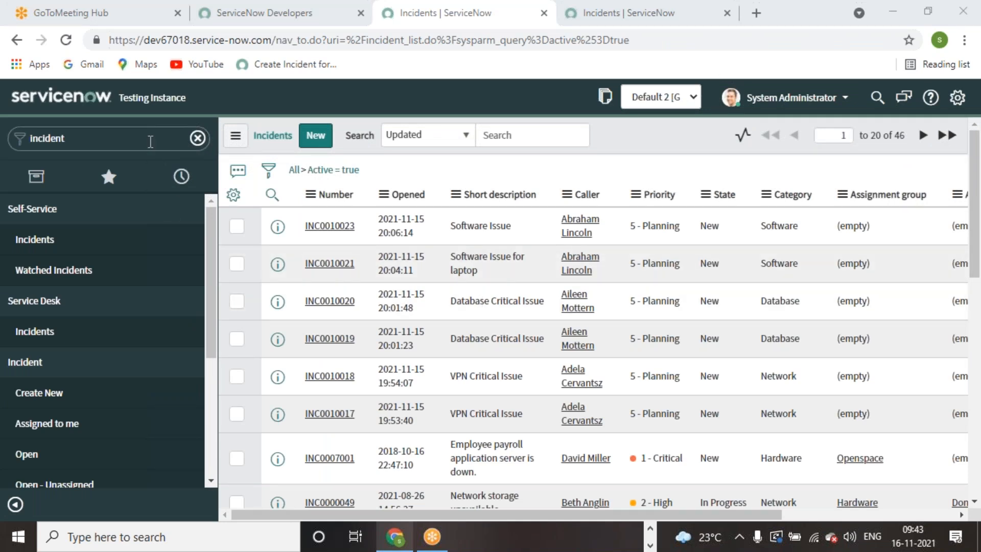
Start a new incident record and choose a caller from the Users lookup list.
{"action": "left_click", "coordinate": [75, 407]}
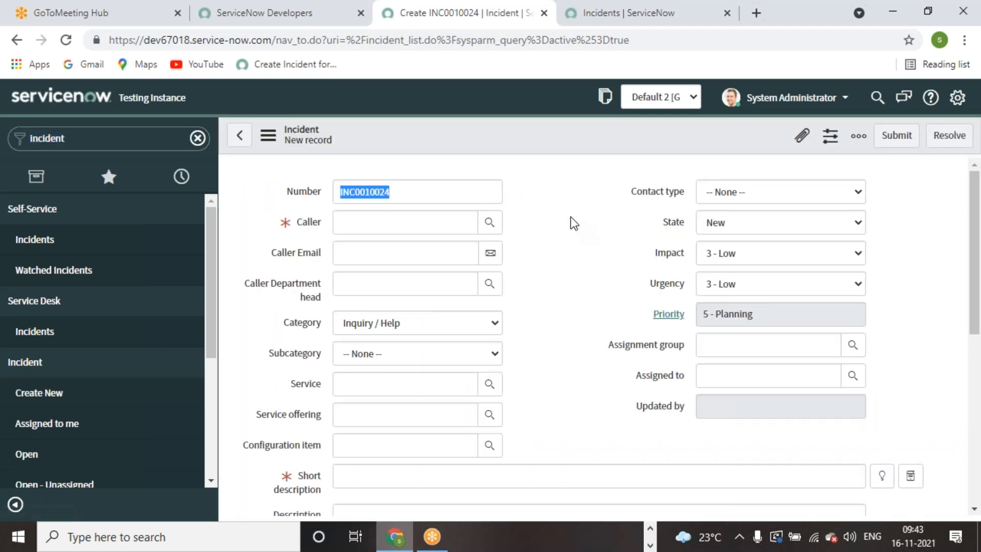
{"action": "left_click", "coordinate": [454, 224]}
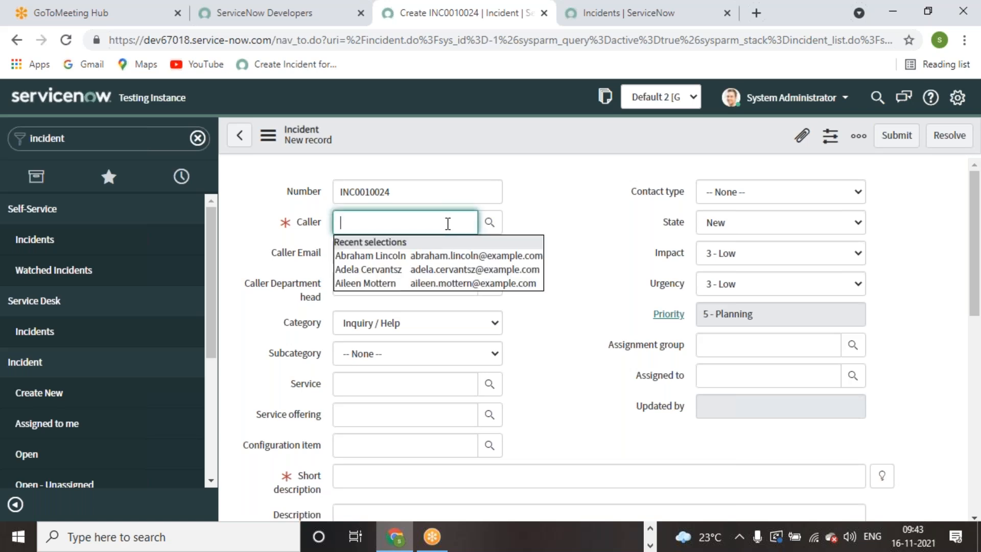
{"action": "left_click", "coordinate": [489, 222]}
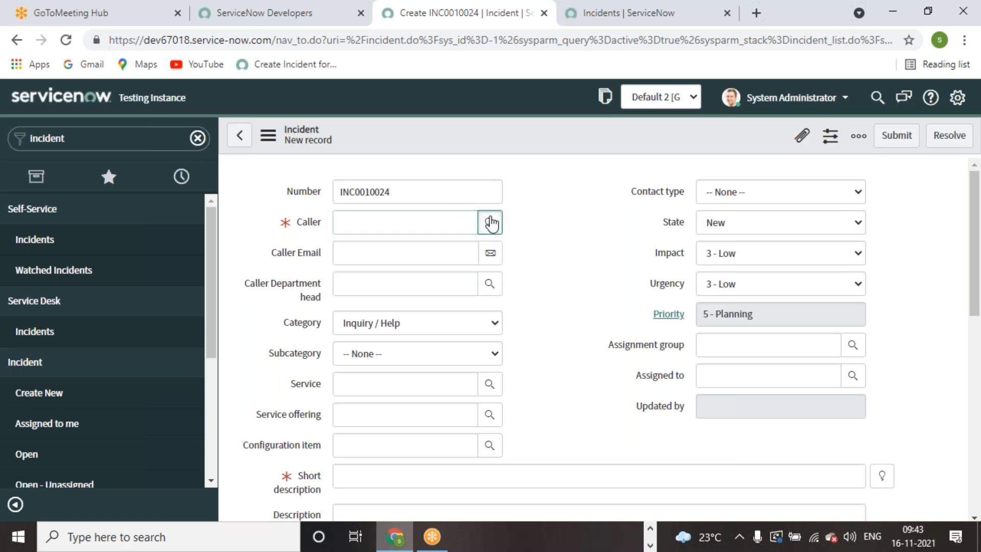
{"action": "scroll", "coordinate": [45, 419], "scroll_direction": "down", "scroll_amount": 3}
{"action": "scroll", "coordinate": [139, 412], "scroll_direction": "down", "scroll_amount": 3}
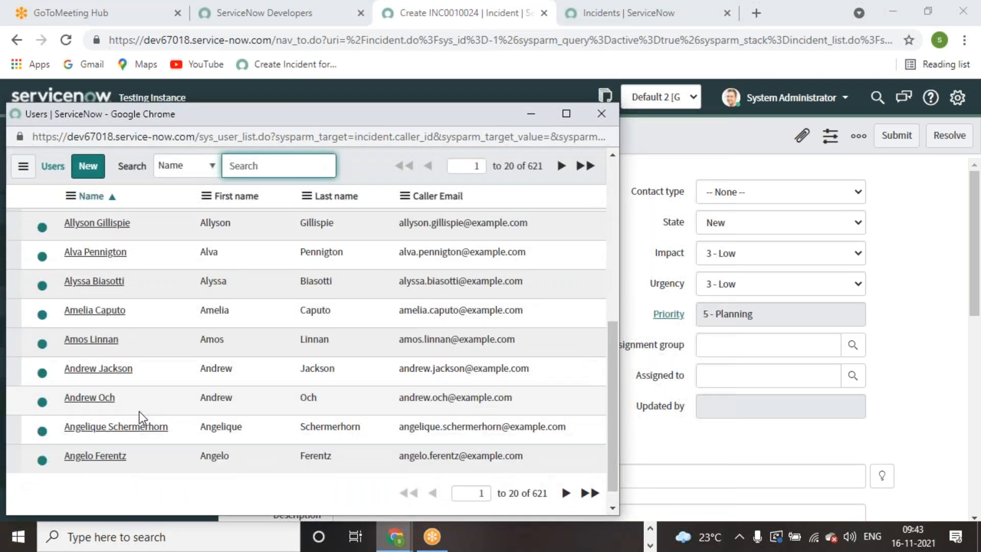
{"action": "left_click", "coordinate": [104, 401]}
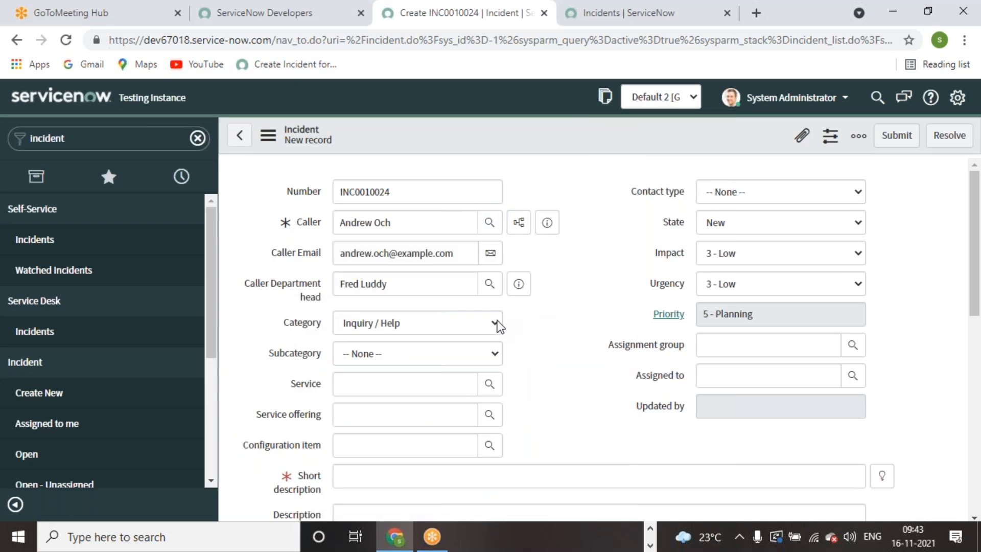
Set the incident's category to HR, enter "Payroll Issue" as its short description and submit the record.
{"action": "left_click", "coordinate": [492, 321]}
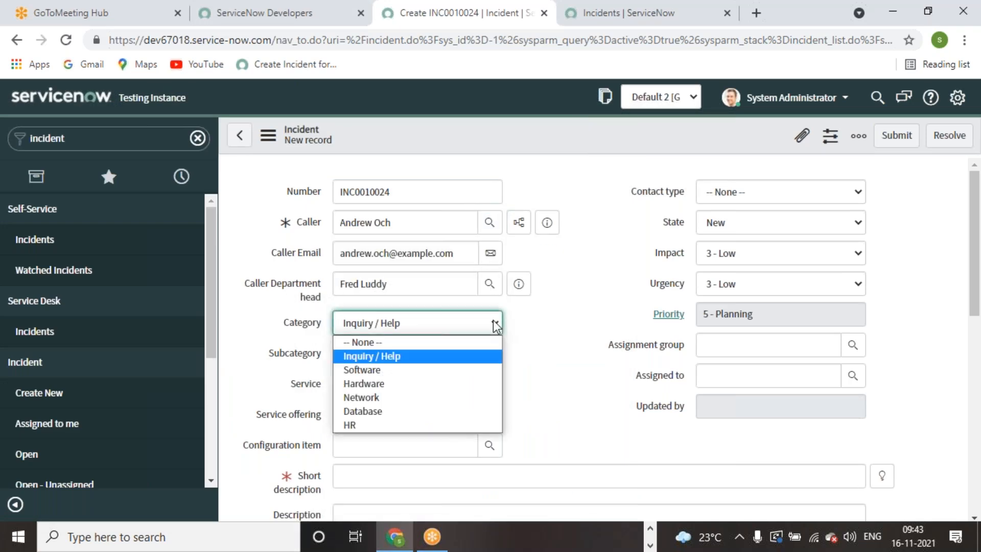
{"action": "left_click", "coordinate": [388, 424]}
{"action": "left_click", "coordinate": [471, 474]}
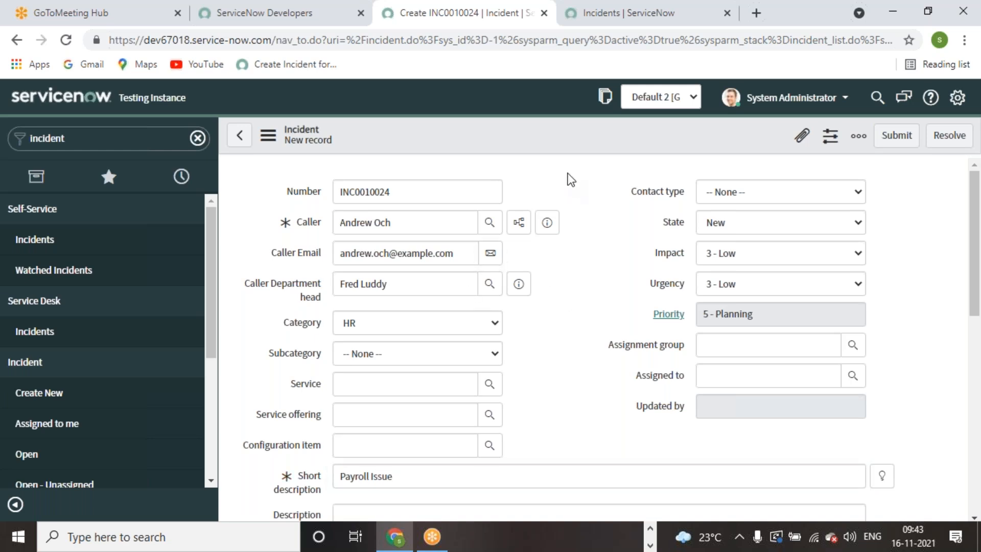
{"action": "right_click", "coordinate": [568, 137]}
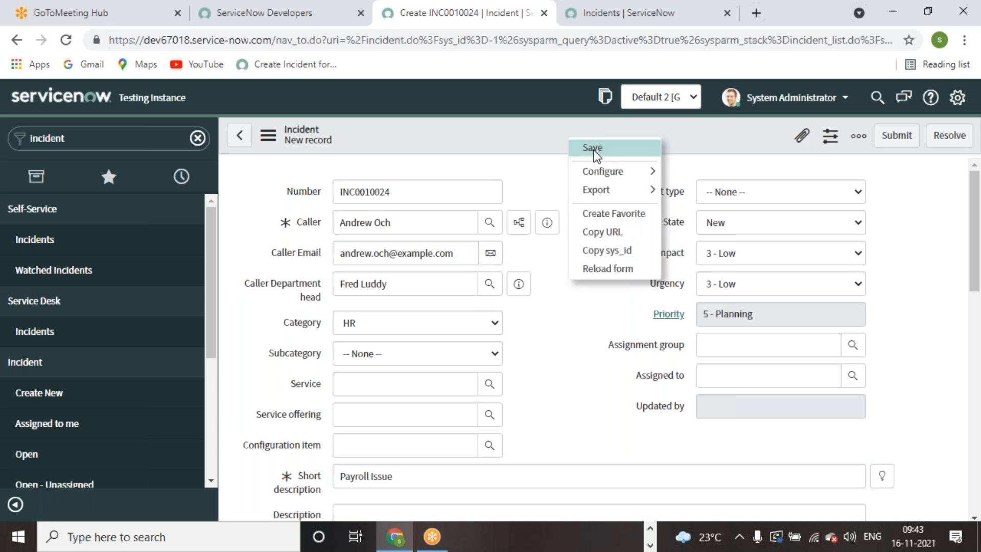
{"action": "left_click", "coordinate": [906, 143]}
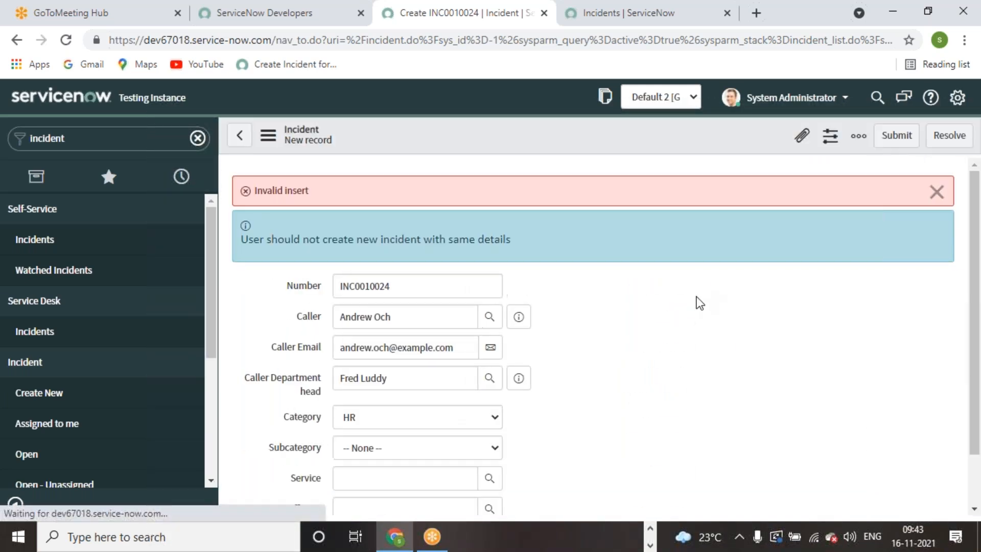
Dismiss the error banner on the new incident form and look over the form's fields.
{"action": "left_click", "coordinate": [601, 290]}
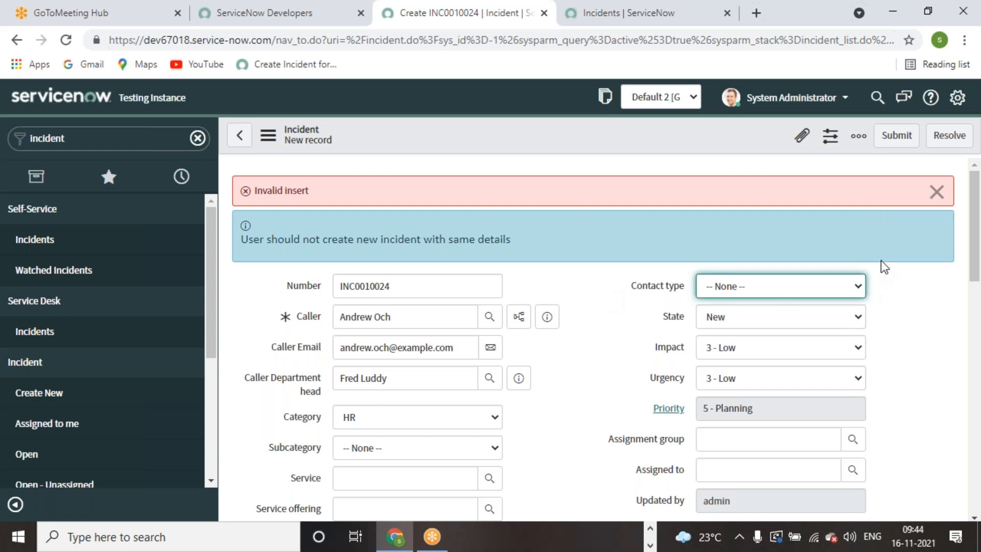
{"action": "left_click", "coordinate": [936, 192]}
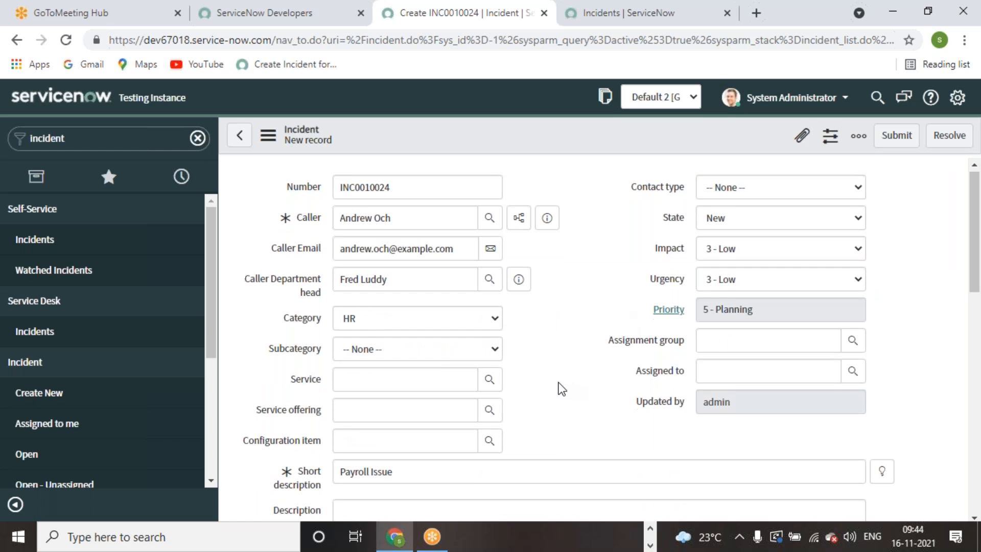
{"action": "scroll", "coordinate": [559, 384], "scroll_direction": "down", "scroll_amount": 6}
{"action": "scroll", "coordinate": [559, 382], "scroll_direction": "up", "scroll_amount": 6}
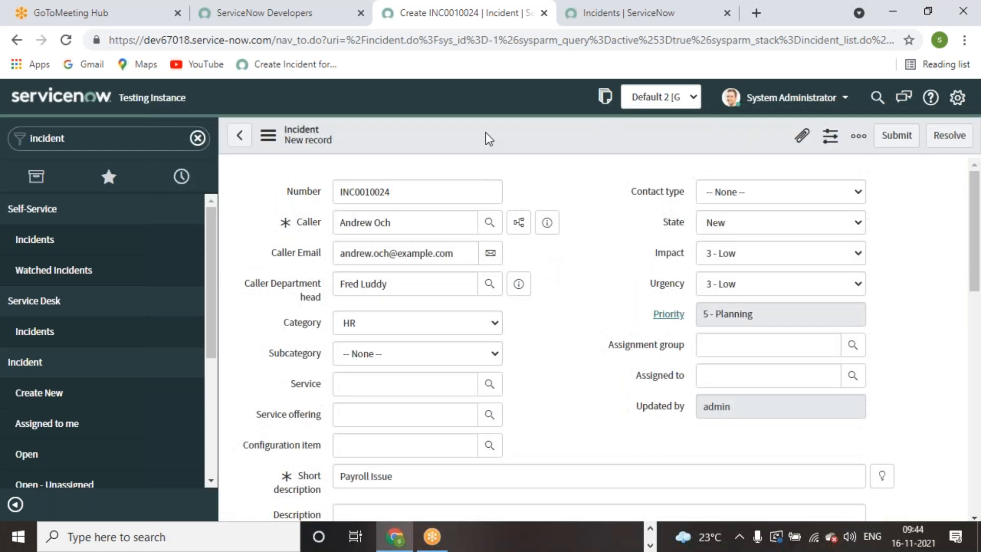
List the incident table's business rules, sort them by Updated in descending order and open "User should not create new incident wi".
{"action": "right_click", "coordinate": [486, 131]}
{"action": "mouse_move", "coordinate": [558, 160]}
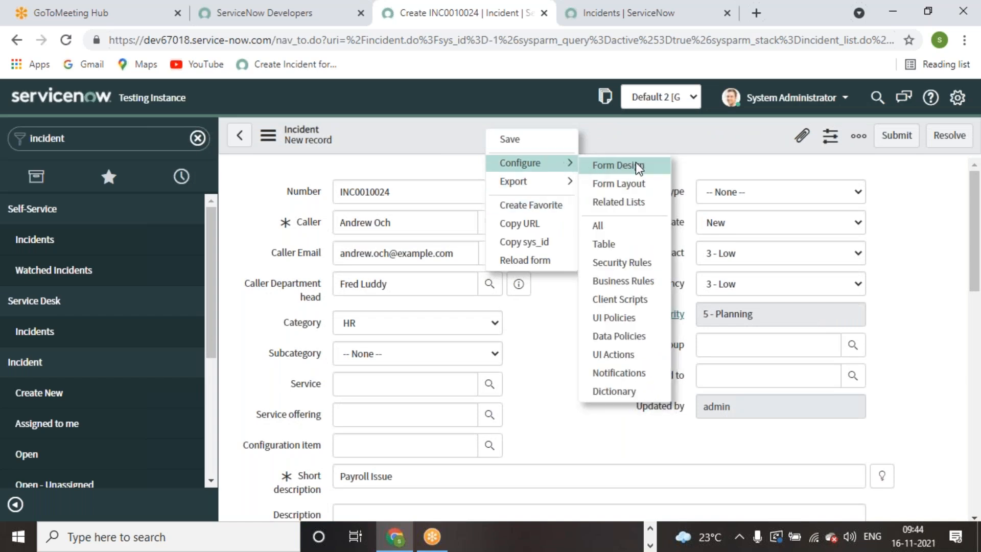
{"action": "left_click", "coordinate": [642, 284]}
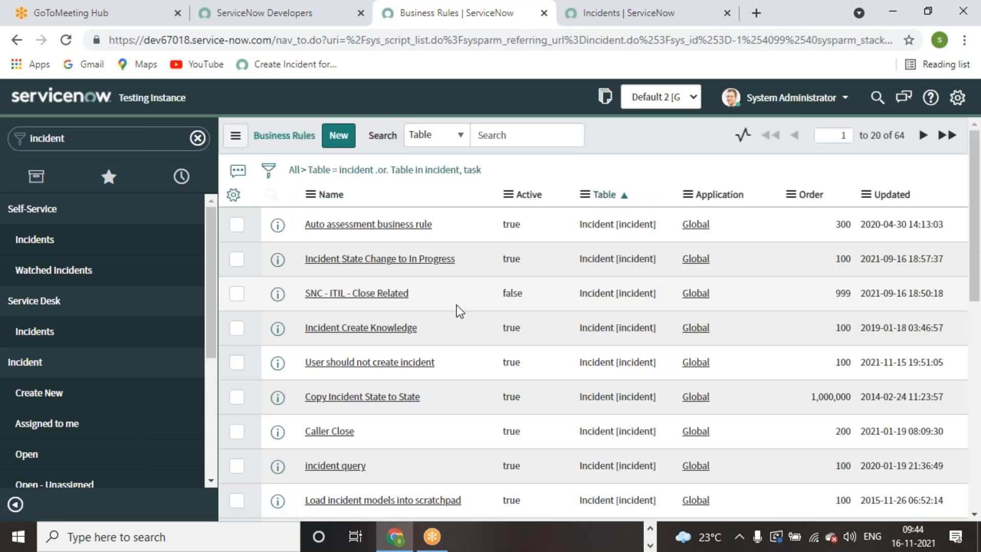
{"action": "left_click", "coordinate": [908, 196]}
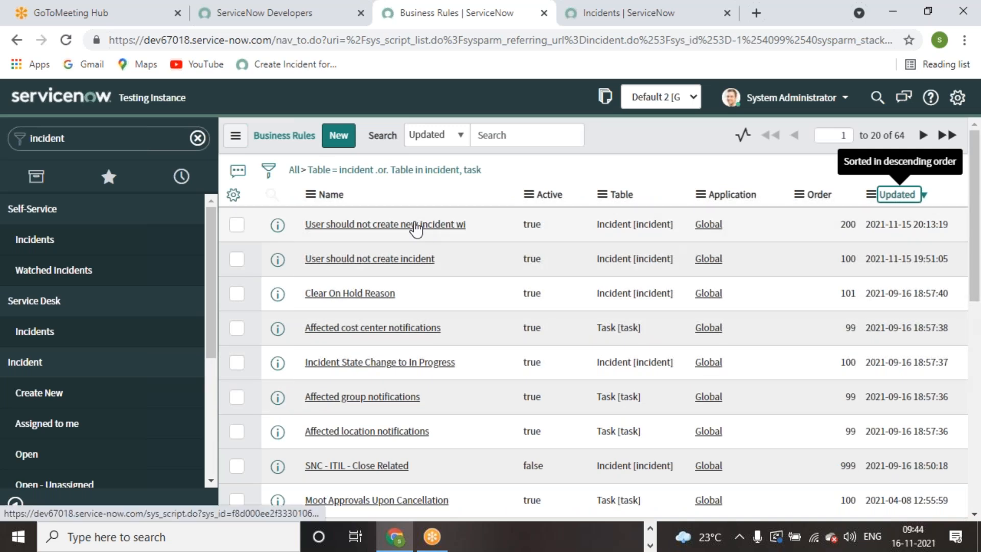
{"action": "left_click", "coordinate": [416, 226]}
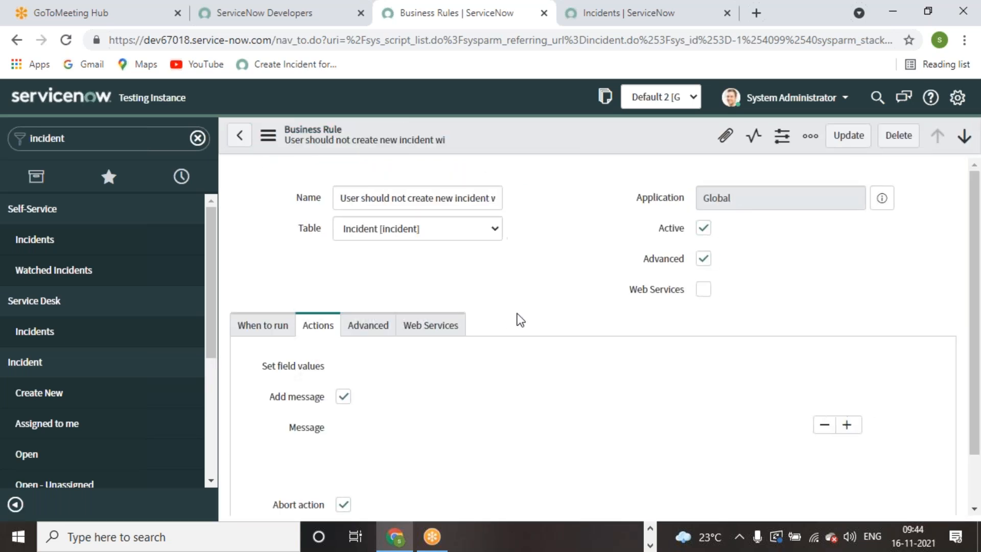
Review the rule's message and Abort action, followed by its timing settings and Caller, Short description and Category filter conditions.
{"action": "scroll", "coordinate": [517, 314], "scroll_direction": "down", "scroll_amount": 5}
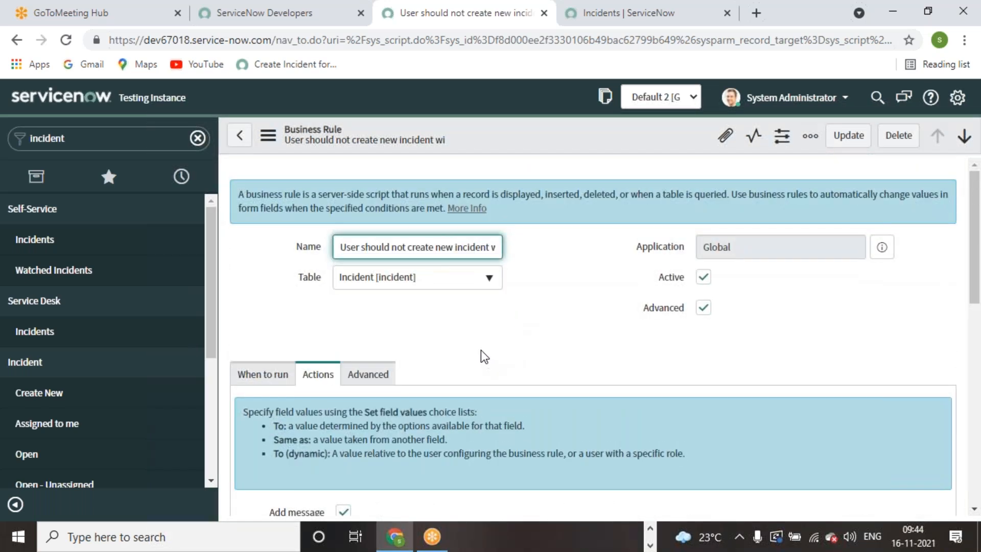
{"action": "left_click", "coordinate": [480, 351]}
{"action": "scroll", "coordinate": [480, 350], "scroll_direction": "down", "scroll_amount": 7}
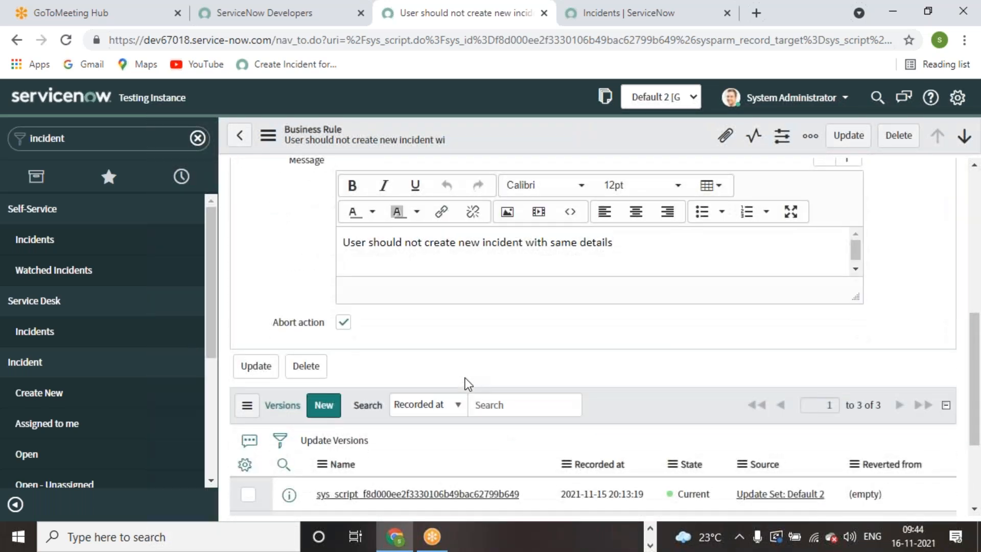
{"action": "scroll", "coordinate": [465, 378], "scroll_direction": "up", "scroll_amount": 8}
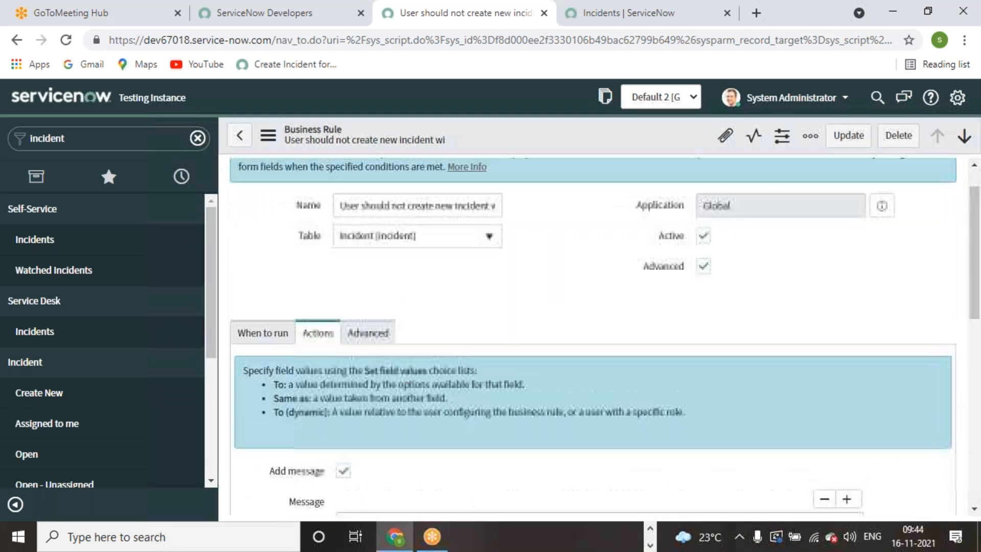
{"action": "left_click", "coordinate": [262, 375]}
{"action": "scroll", "coordinate": [440, 357], "scroll_direction": "down", "scroll_amount": 6}
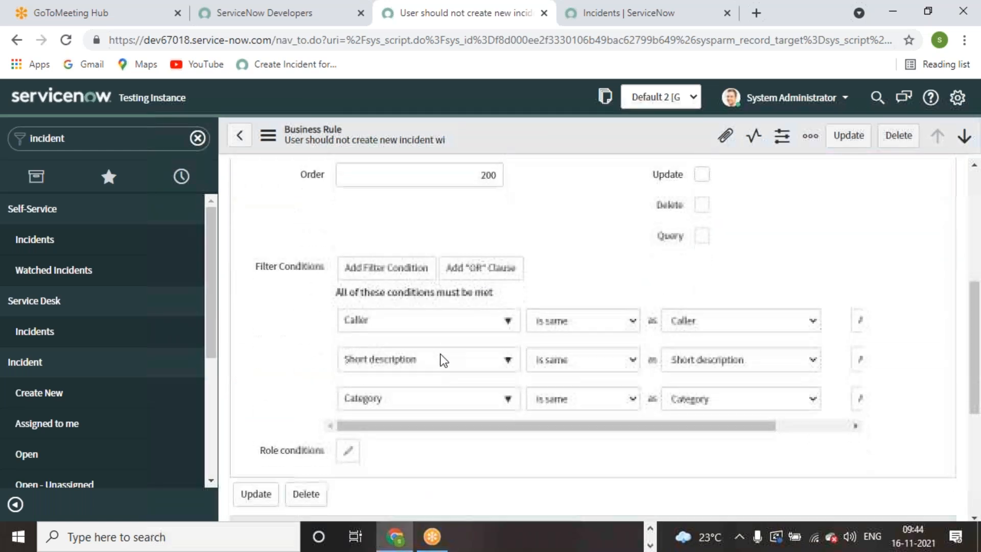
{"action": "scroll", "coordinate": [571, 265], "scroll_direction": "up", "scroll_amount": 1}
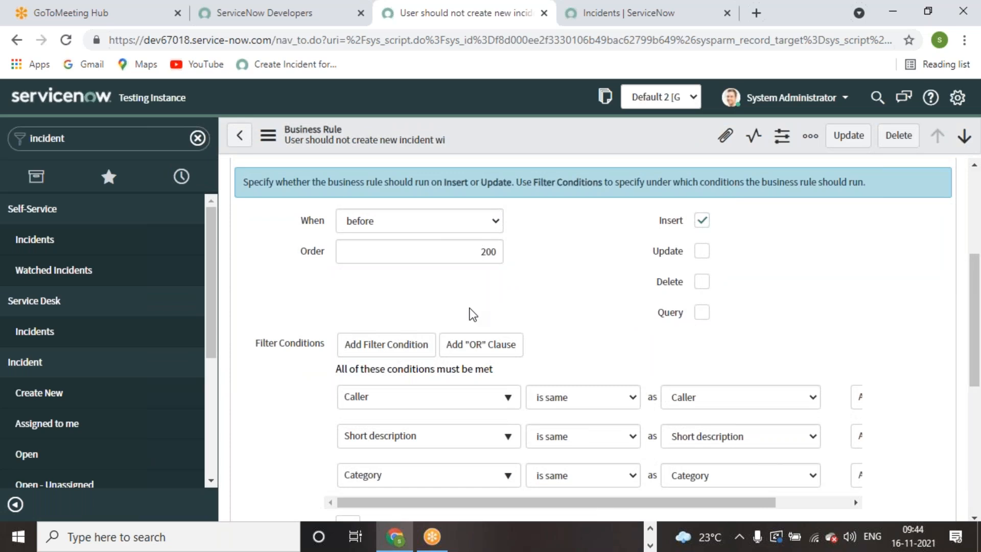
{"action": "scroll", "coordinate": [573, 327], "scroll_direction": "down", "scroll_amount": 1}
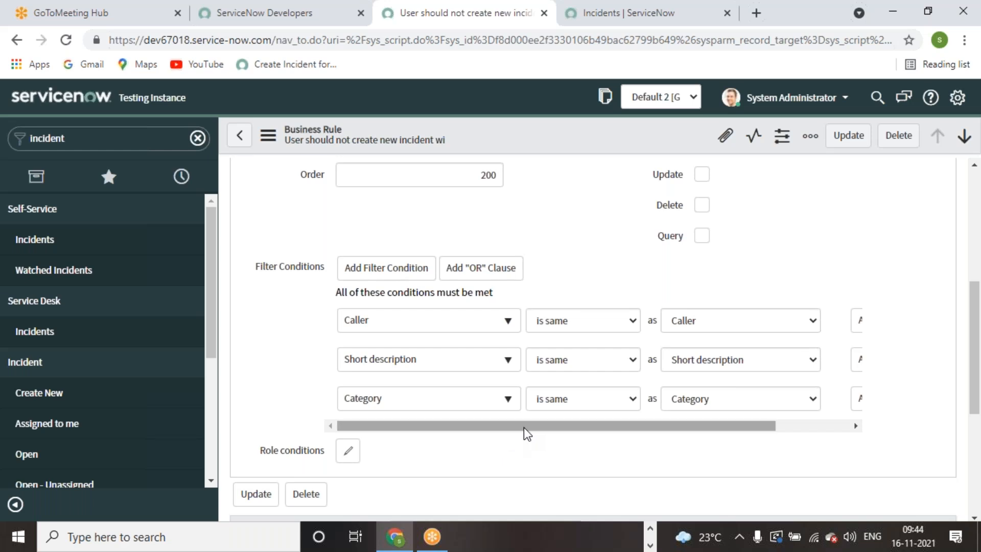
{"action": "scroll", "coordinate": [526, 432], "scroll_direction": "down", "scroll_amount": 3}
{"action": "scroll", "coordinate": [501, 420], "scroll_direction": "down", "scroll_amount": 1}
{"action": "scroll", "coordinate": [331, 352], "scroll_direction": "up", "scroll_amount": 7}
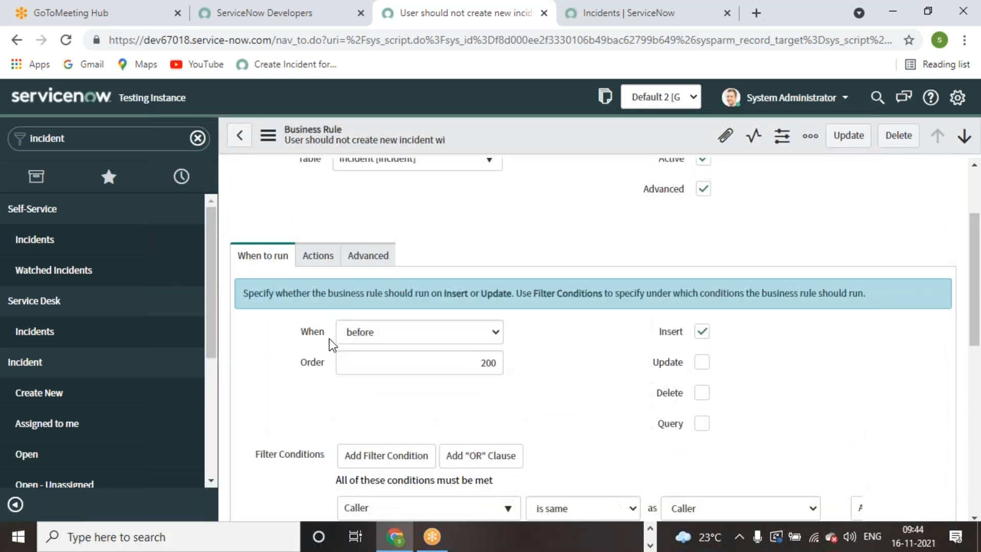
Recheck the rule's Add message and Abort action options and examine its advanced condition and update versions.
{"action": "left_click", "coordinate": [323, 260]}
{"action": "scroll", "coordinate": [438, 363], "scroll_direction": "down", "scroll_amount": 3}
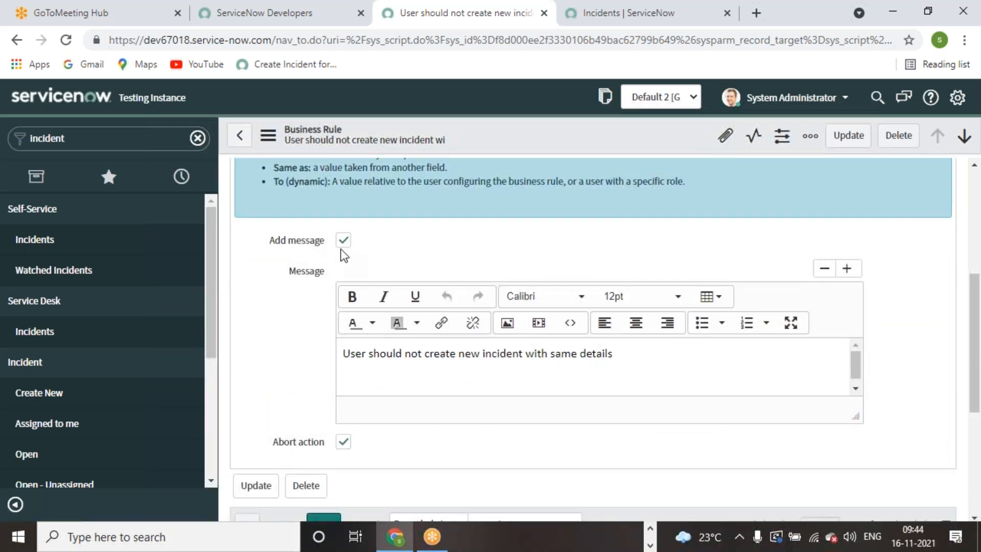
{"action": "scroll", "coordinate": [394, 447], "scroll_direction": "down", "scroll_amount": 4}
{"action": "scroll", "coordinate": [391, 440], "scroll_direction": "up", "scroll_amount": 5}
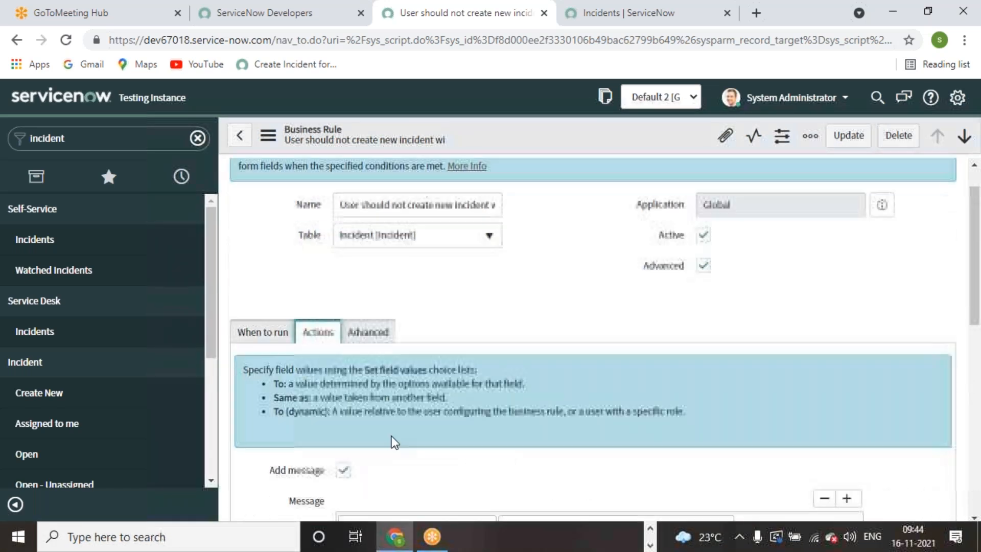
{"action": "left_click", "coordinate": [377, 332]}
{"action": "scroll", "coordinate": [464, 415], "scroll_direction": "down", "scroll_amount": 3}
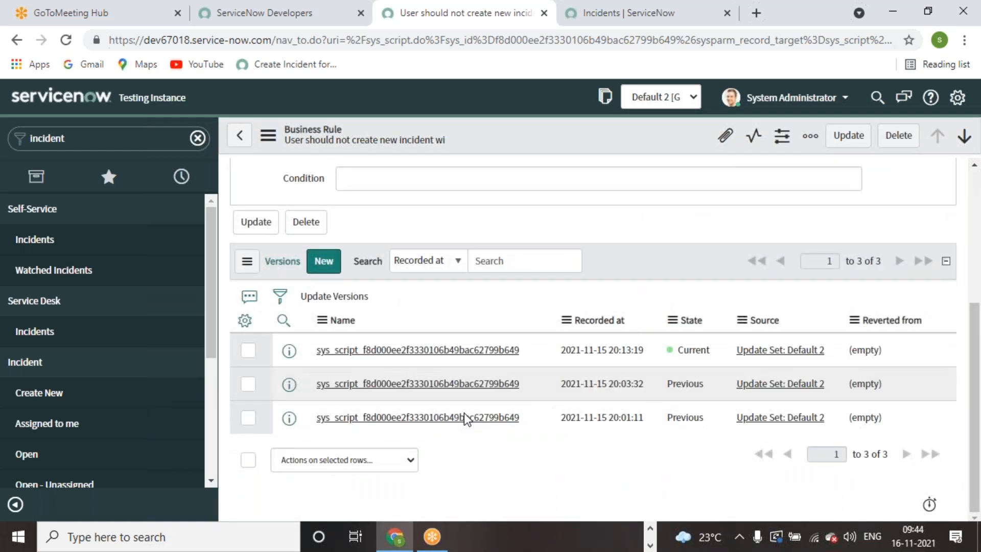
{"action": "scroll", "coordinate": [464, 413], "scroll_direction": "up", "scroll_amount": 4}
{"action": "scroll", "coordinate": [416, 416], "scroll_direction": "down", "scroll_amount": 3}
{"action": "scroll", "coordinate": [382, 416], "scroll_direction": "down", "scroll_amount": 1}
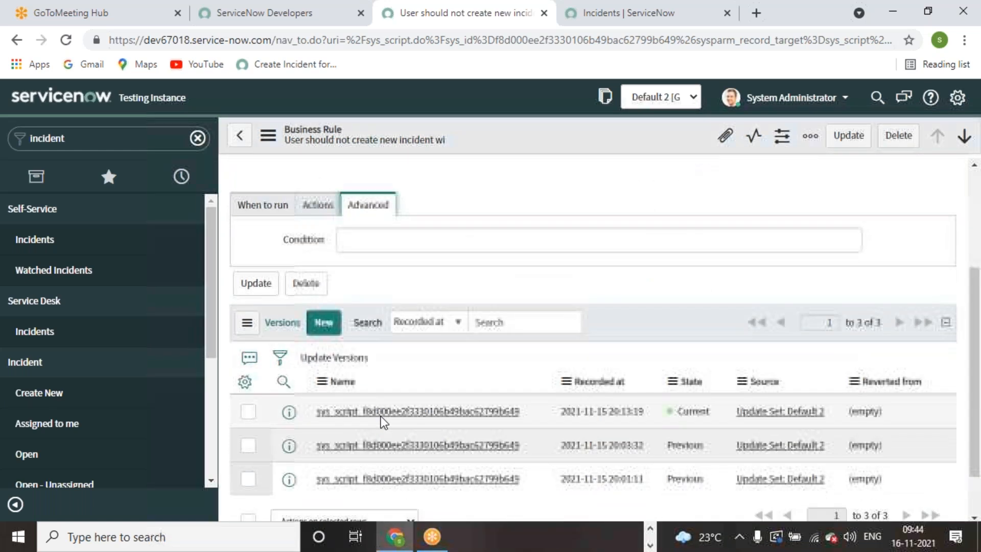
Review the business rule's When to run, Actions and Advanced sections, including the Condition field and update versions.
{"action": "scroll", "coordinate": [381, 416], "scroll_direction": "up", "scroll_amount": 3}
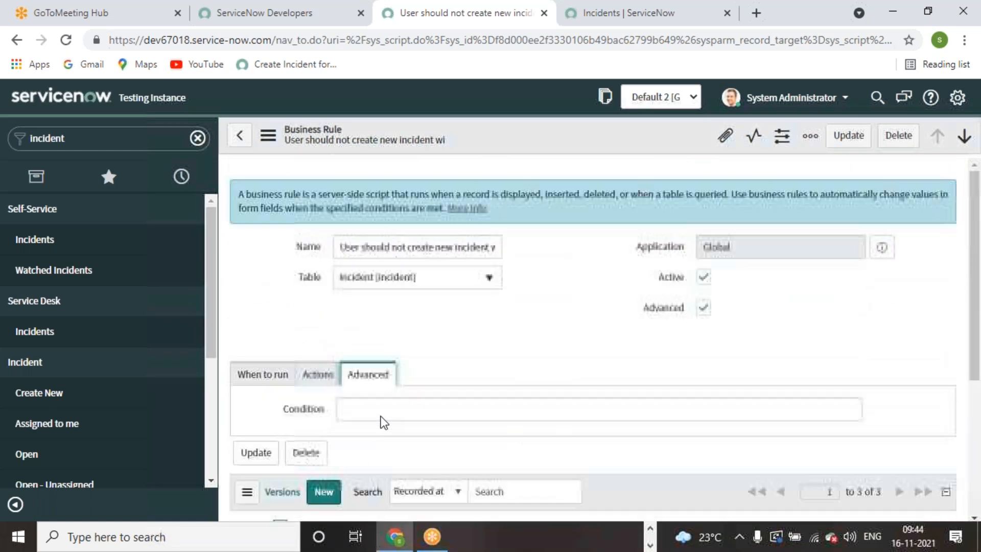
{"action": "left_click", "coordinate": [317, 378]}
{"action": "left_click", "coordinate": [283, 377]}
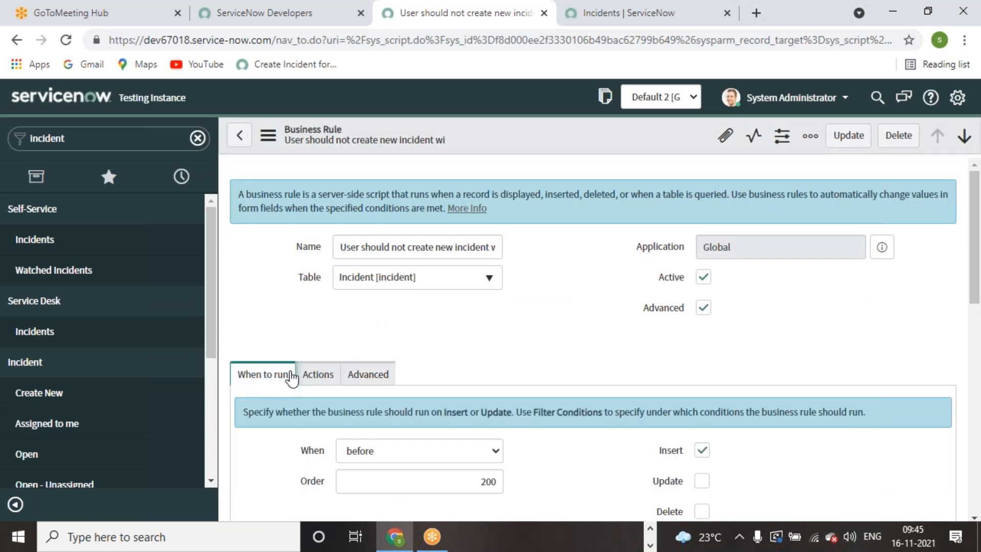
{"action": "left_click", "coordinate": [321, 375]}
{"action": "left_click", "coordinate": [375, 376]}
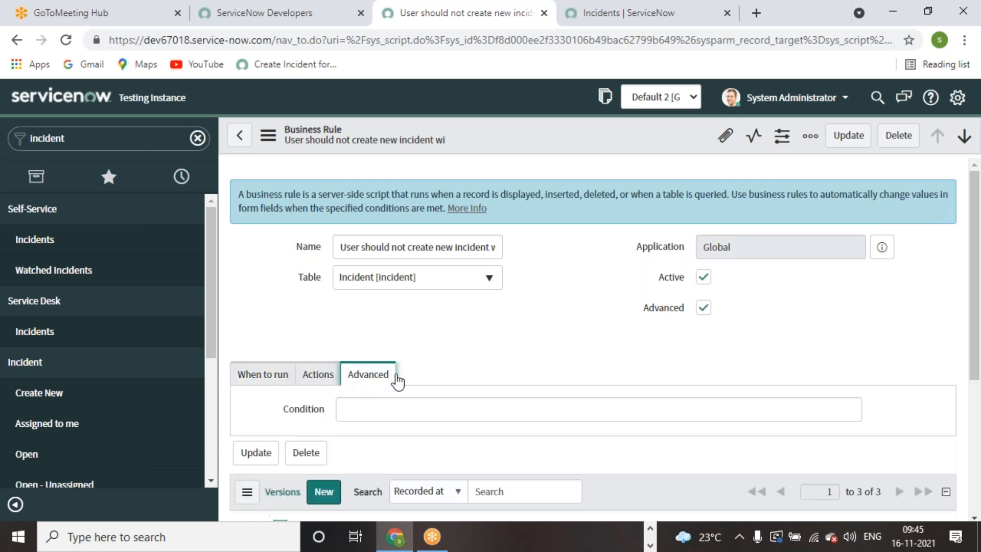
{"action": "scroll", "coordinate": [603, 383], "scroll_direction": "down", "scroll_amount": 3}
{"action": "scroll", "coordinate": [448, 387], "scroll_direction": "up", "scroll_amount": 3}
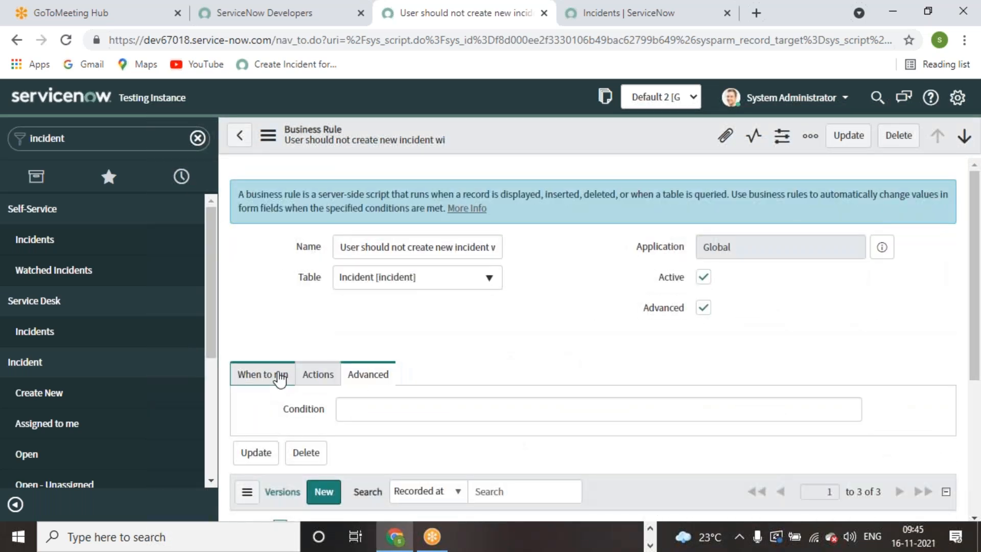
Check the rule's timing and filter conditions and save the business rule without leaving its form.
{"action": "left_click", "coordinate": [279, 376]}
{"action": "scroll", "coordinate": [573, 357], "scroll_direction": "down", "scroll_amount": 3}
{"action": "scroll", "coordinate": [572, 350], "scroll_direction": "down", "scroll_amount": 4}
{"action": "scroll", "coordinate": [572, 357], "scroll_direction": "up", "scroll_amount": 4}
{"action": "scroll", "coordinate": [574, 366], "scroll_direction": "up", "scroll_amount": 3}
{"action": "right_click", "coordinate": [624, 137]}
{"action": "left_click", "coordinate": [639, 146]}
Start a new incident from the incident list and choose the last user on the lookup's first page as its caller.
{"action": "left_click", "coordinate": [600, 22]}
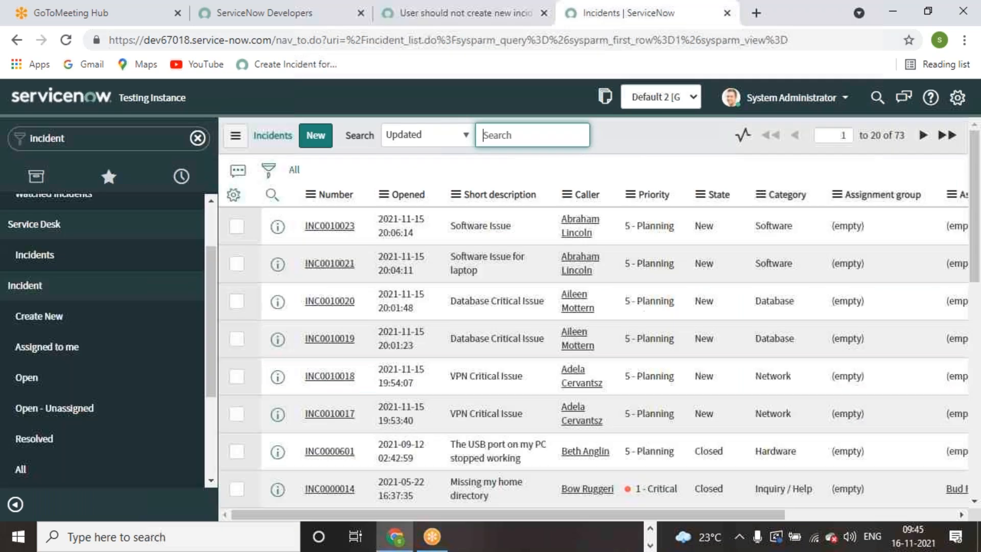
{"action": "left_click", "coordinate": [315, 135]}
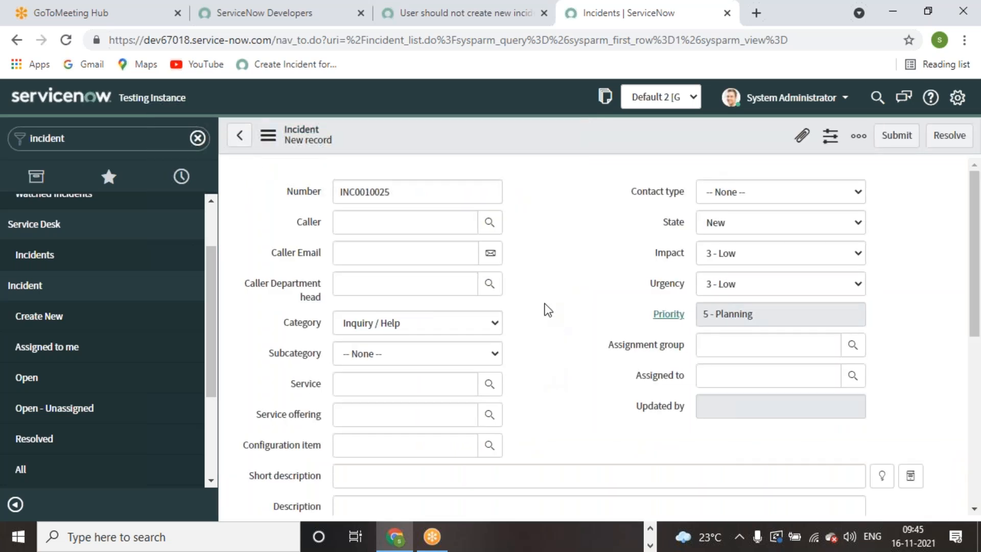
{"action": "left_click", "coordinate": [490, 223]}
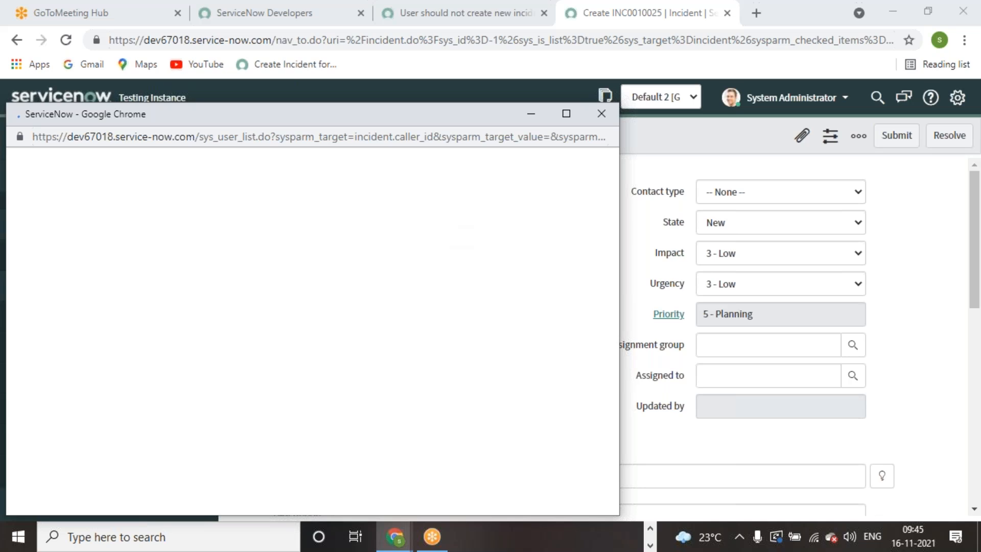
{"action": "scroll", "coordinate": [151, 426], "scroll_direction": "down", "scroll_amount": 5}
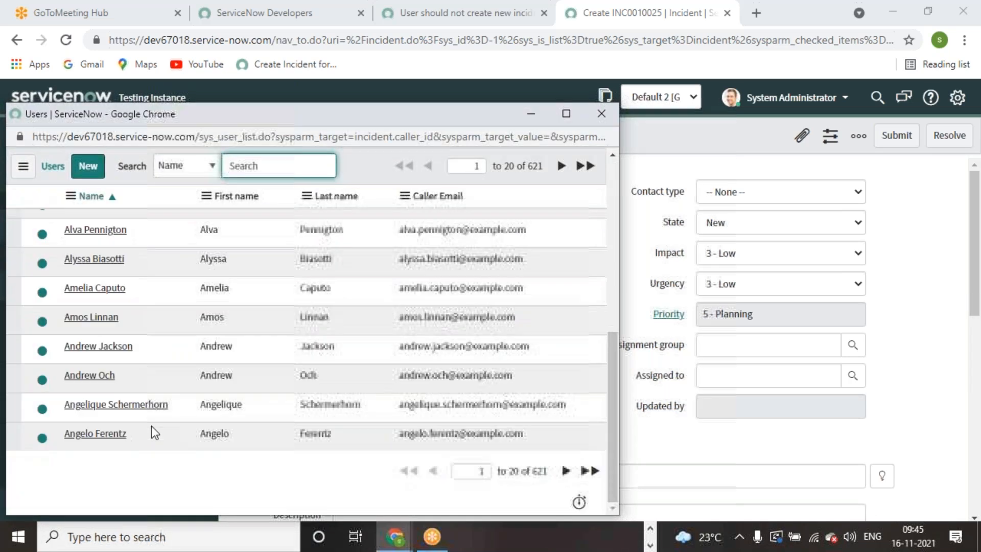
{"action": "left_click", "coordinate": [107, 438]}
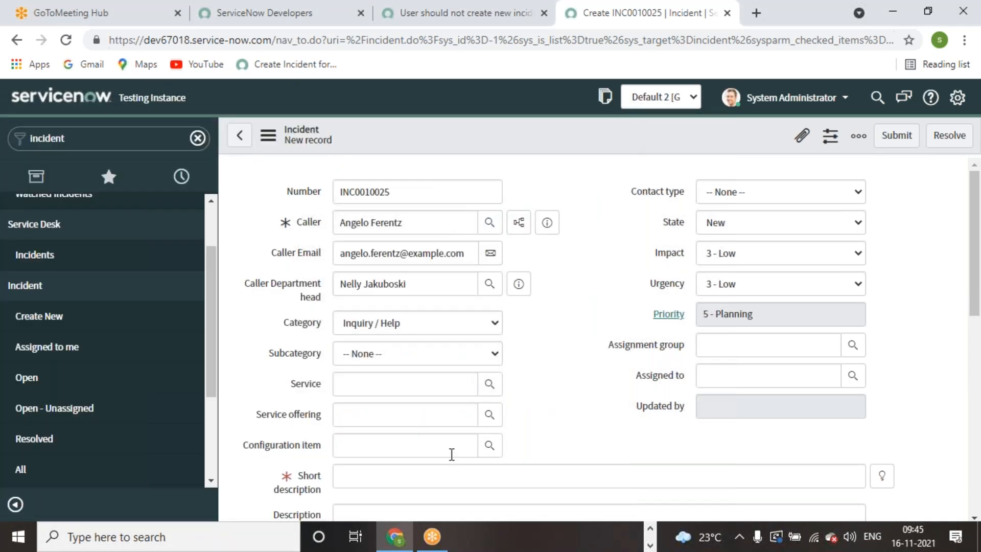
Set the incident's category to Database, enter "Database Issues in sql" as the short description and submit it.
{"action": "left_click", "coordinate": [498, 324]}
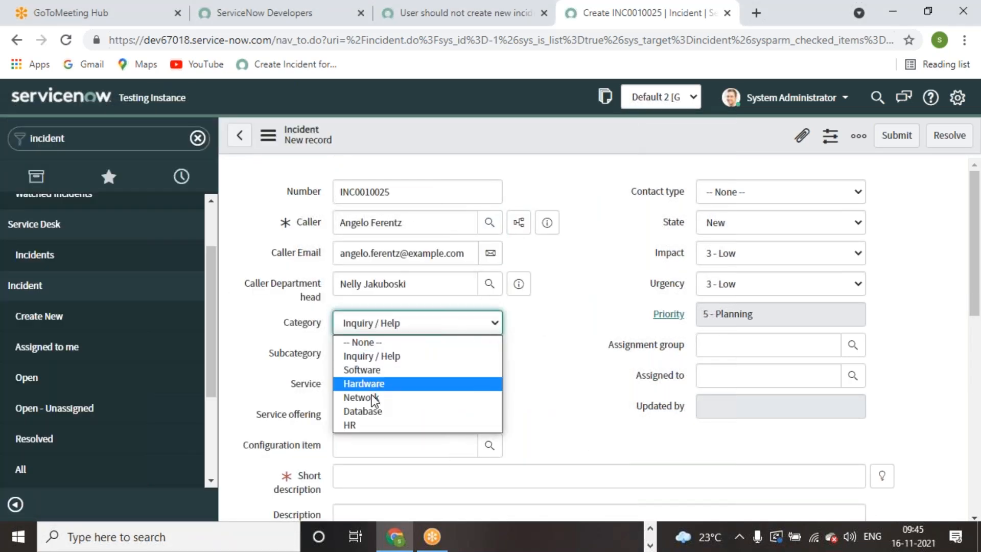
{"action": "left_click", "coordinate": [373, 410]}
{"action": "left_click", "coordinate": [517, 477]}
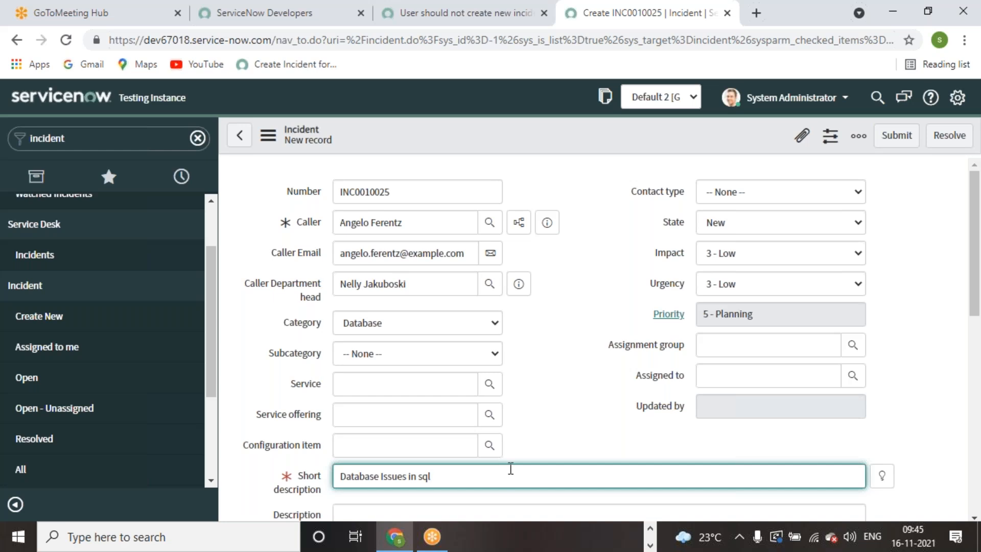
{"action": "left_click", "coordinate": [558, 409]}
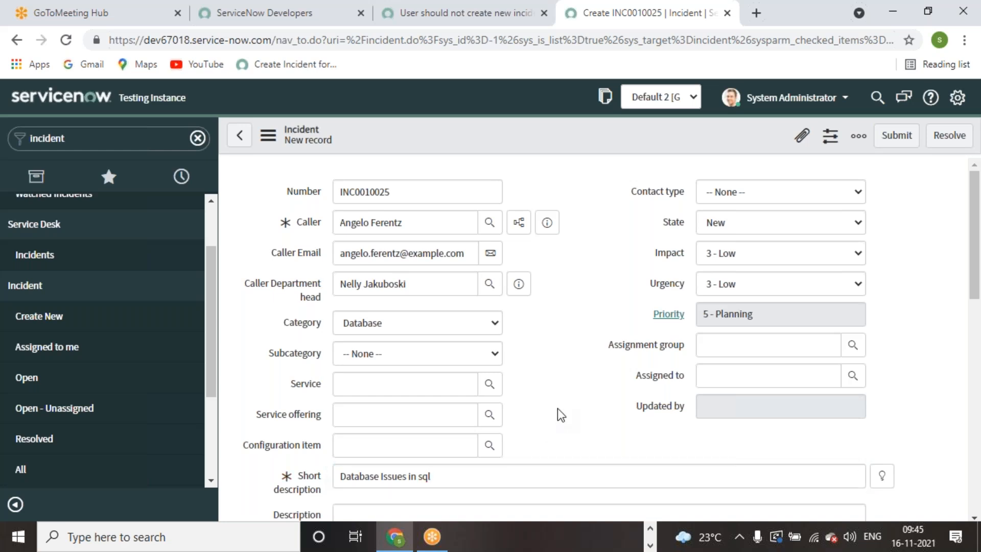
{"action": "left_click", "coordinate": [887, 141]}
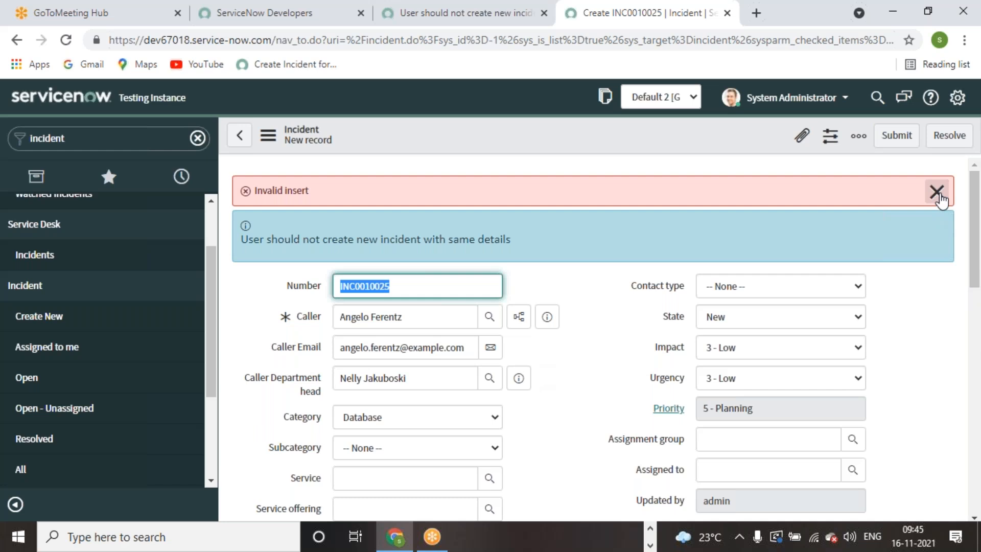
Read the messages above the submitted incident form and dismiss the error banner.
{"action": "scroll", "coordinate": [534, 413], "scroll_direction": "down", "scroll_amount": 3}
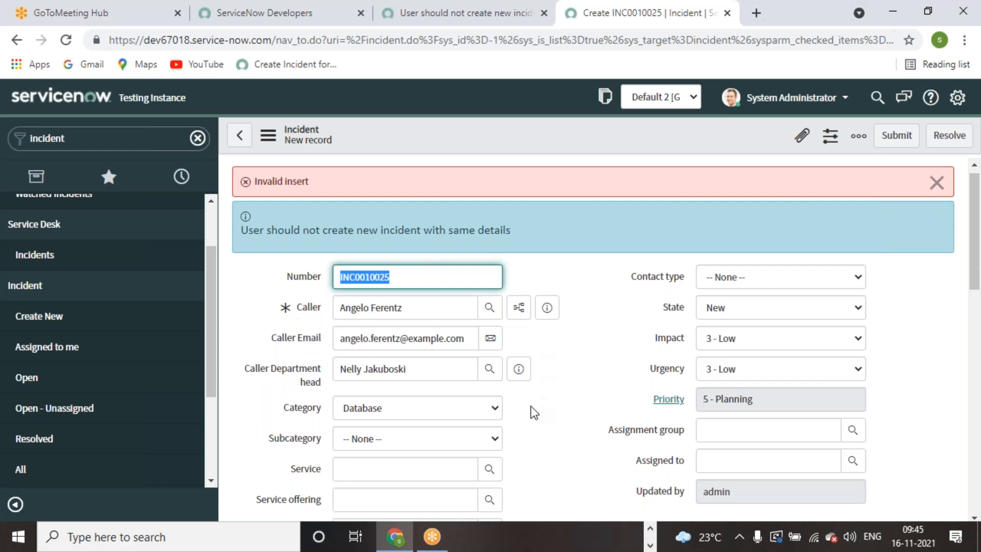
{"action": "scroll", "coordinate": [531, 411], "scroll_direction": "up", "scroll_amount": 3}
{"action": "scroll", "coordinate": [531, 411], "scroll_direction": "down", "scroll_amount": 1}
{"action": "scroll", "coordinate": [642, 264], "scroll_direction": "up", "scroll_amount": 1}
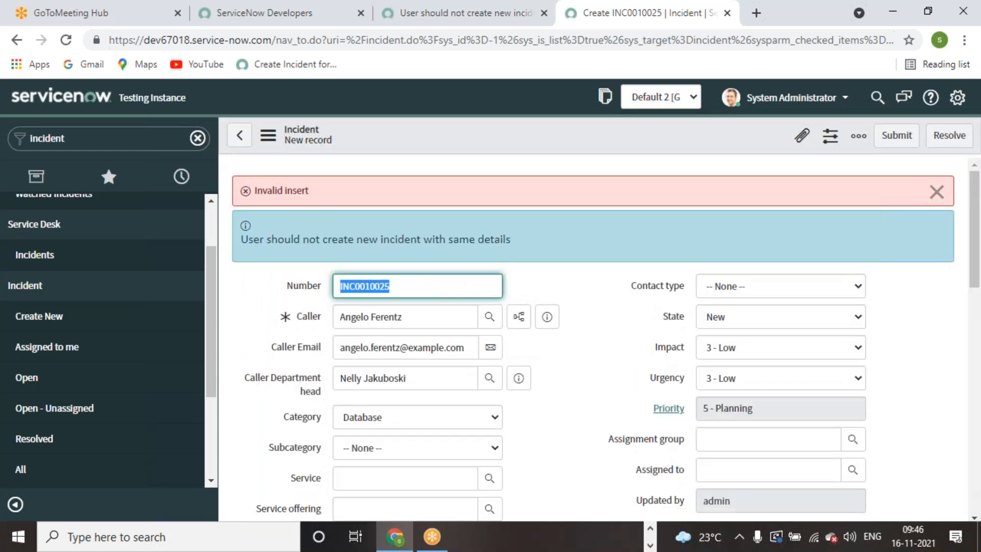
{"action": "scroll", "coordinate": [649, 351], "scroll_direction": "down", "scroll_amount": 1}
{"action": "scroll", "coordinate": [649, 351], "scroll_direction": "up", "scroll_amount": 1}
{"action": "left_click", "coordinate": [937, 192]}
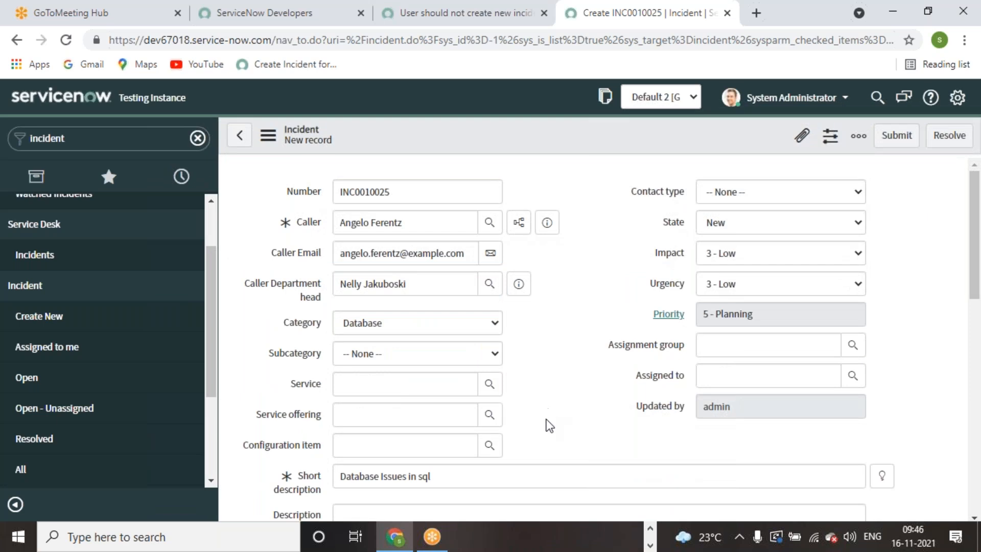
Return to the business rule and remove its Category and Short description filter conditions.
{"action": "left_click", "coordinate": [488, 17]}
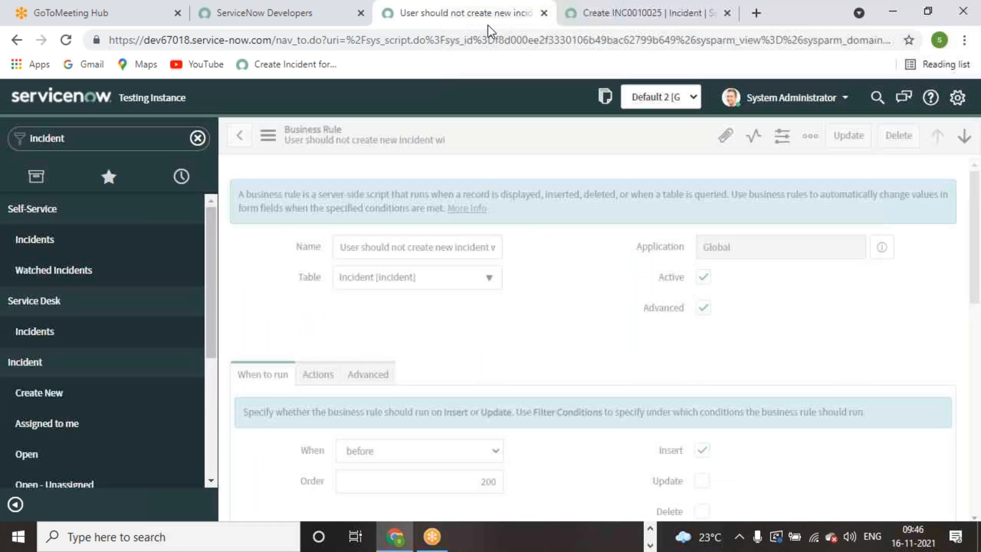
{"action": "scroll", "coordinate": [519, 350], "scroll_direction": "down", "scroll_amount": 5}
{"action": "scroll", "coordinate": [518, 347], "scroll_direction": "down", "scroll_amount": 3}
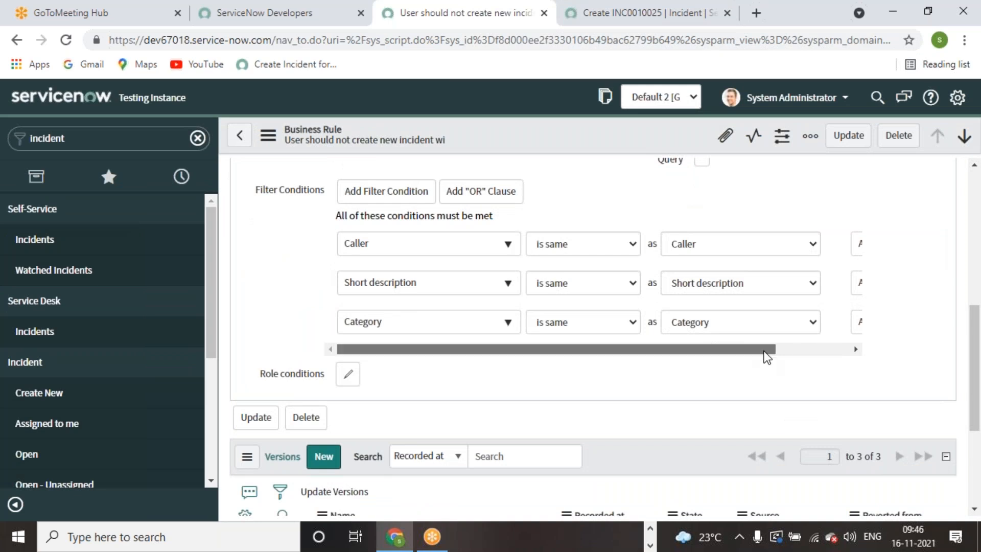
{"action": "left_click_drag", "start_coordinate": [764, 351], "coordinate": [903, 348]}
{"action": "left_click", "coordinate": [840, 326]}
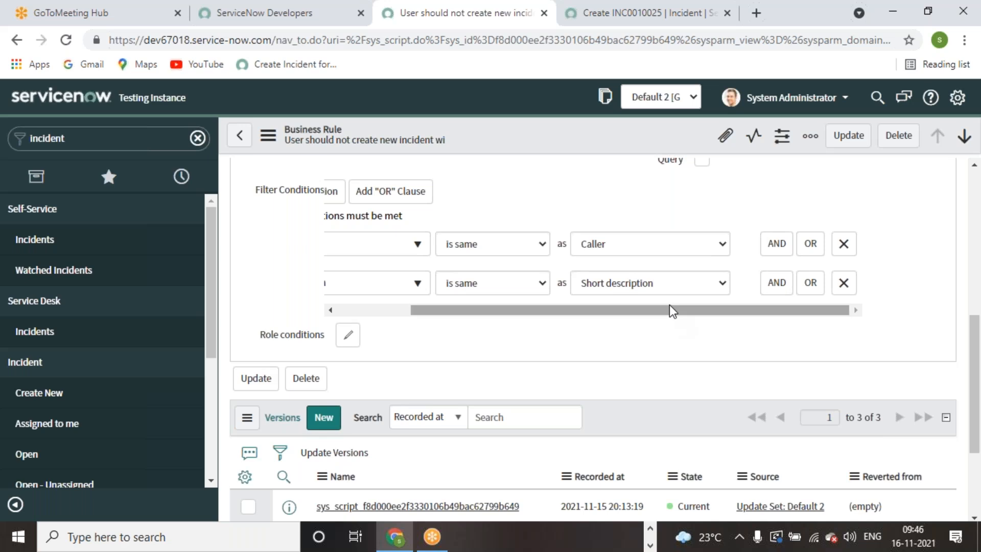
{"action": "left_click_drag", "start_coordinate": [670, 309], "coordinate": [396, 313]}
{"action": "left_click_drag", "start_coordinate": [734, 310], "coordinate": [869, 313]}
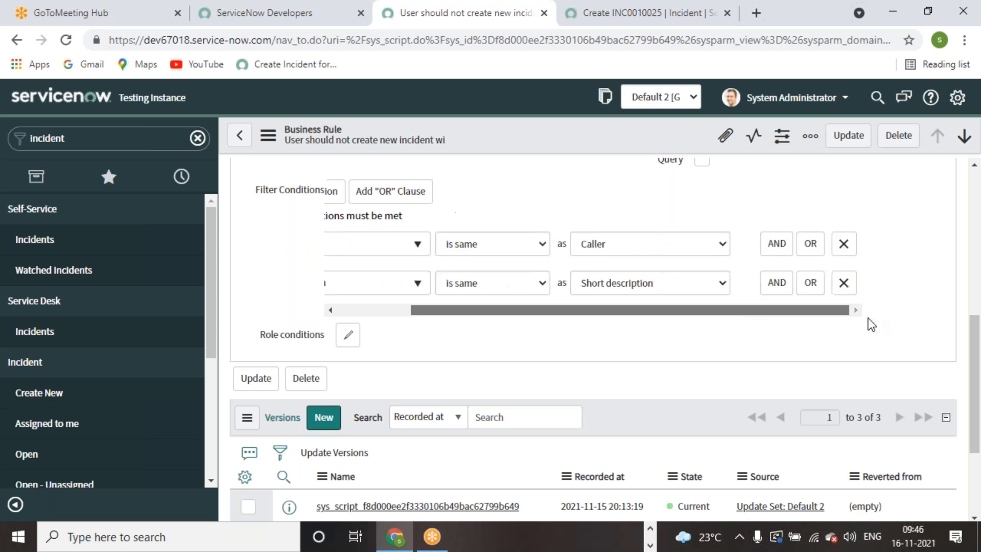
{"action": "left_click", "coordinate": [844, 283]}
Check the rule's timing settings and remove the remaining Caller filter condition.
{"action": "scroll", "coordinate": [612, 326], "scroll_direction": "up", "scroll_amount": 3}
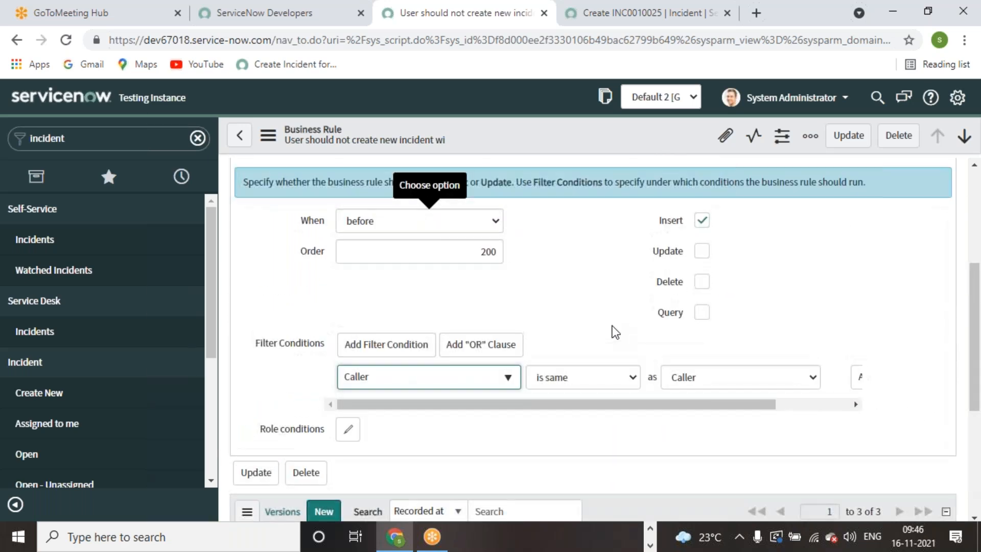
{"action": "scroll", "coordinate": [612, 326], "scroll_direction": "up", "scroll_amount": 2}
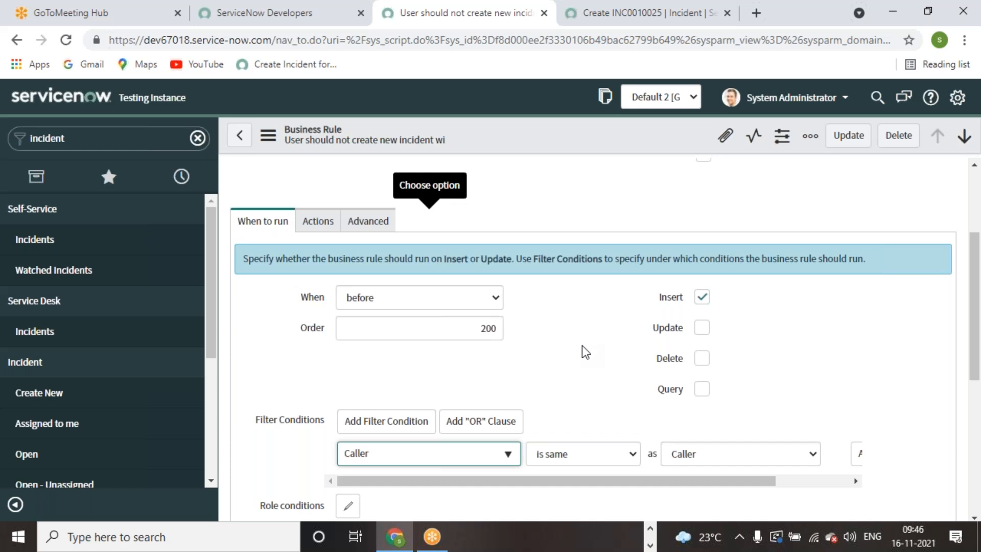
{"action": "scroll", "coordinate": [582, 345], "scroll_direction": "down", "scroll_amount": 2}
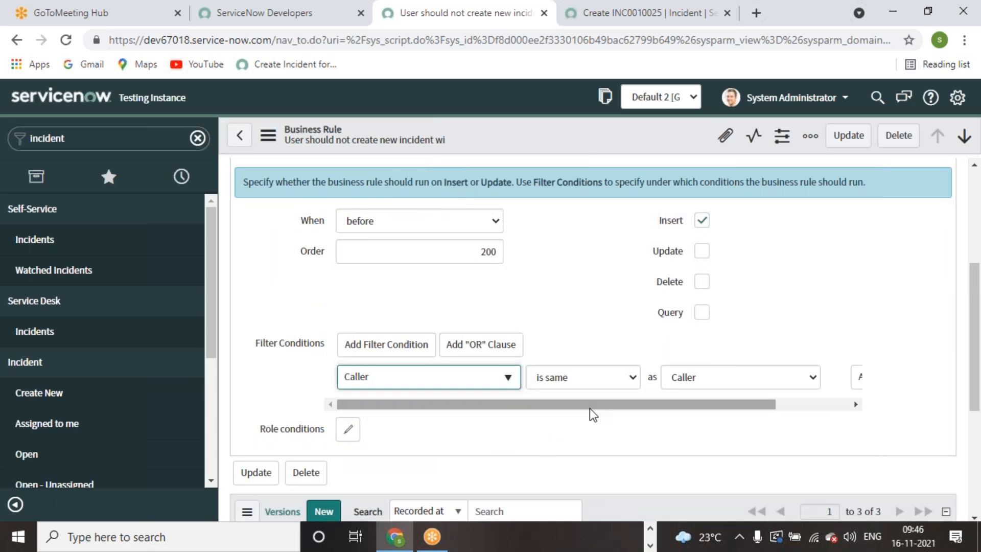
{"action": "left_click_drag", "start_coordinate": [592, 412], "coordinate": [886, 412]}
{"action": "left_click", "coordinate": [844, 377]}
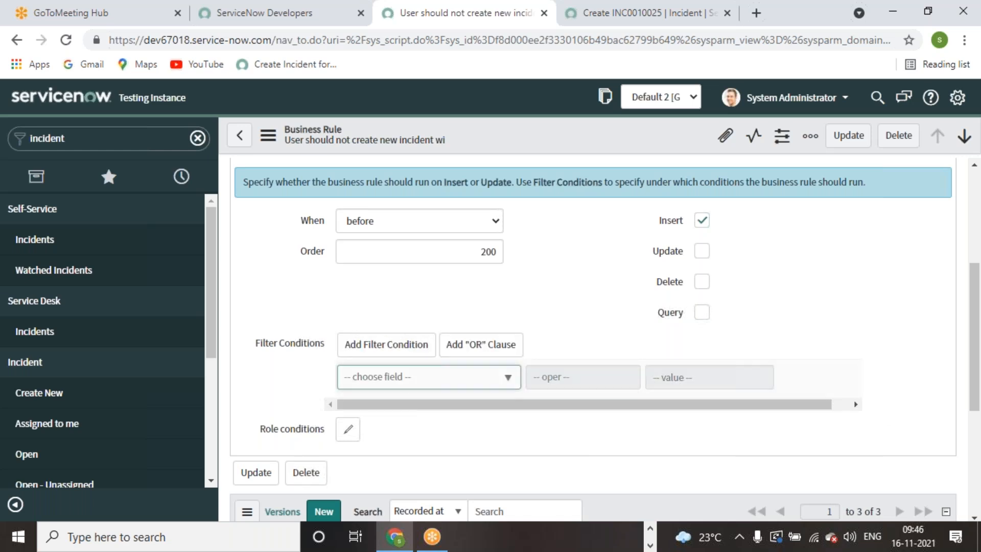
Switch to the incident browser tab and open a blank new incident form.
{"action": "left_click", "coordinate": [592, 21]}
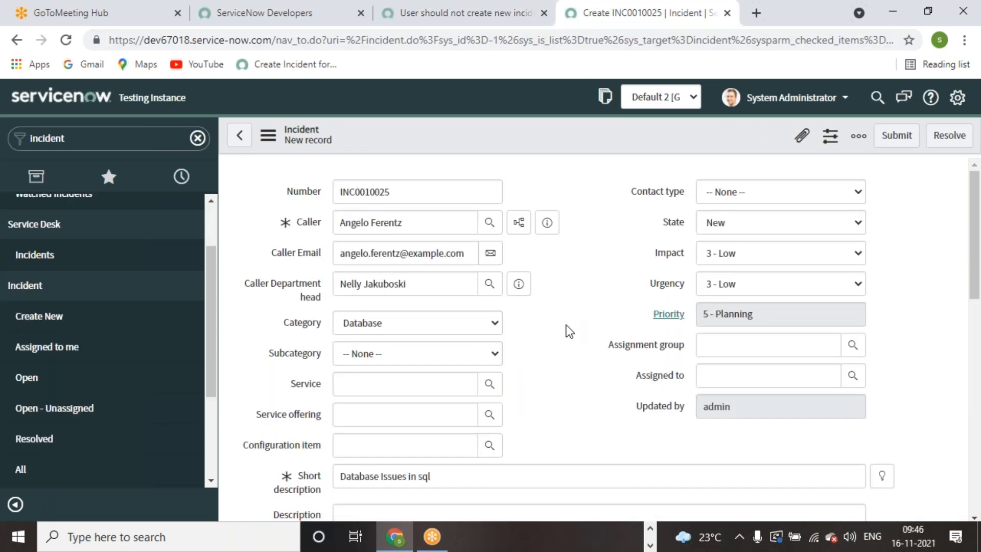
{"action": "left_click", "coordinate": [52, 327]}
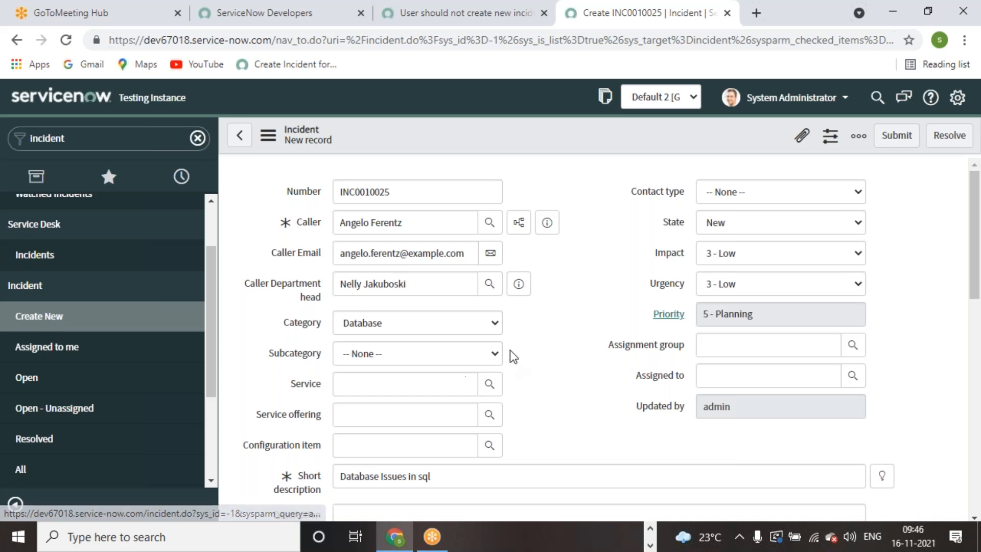
Go back to the business rule and review its actions, advanced condition, timing settings and filter conditions.
{"action": "left_click", "coordinate": [510, 20]}
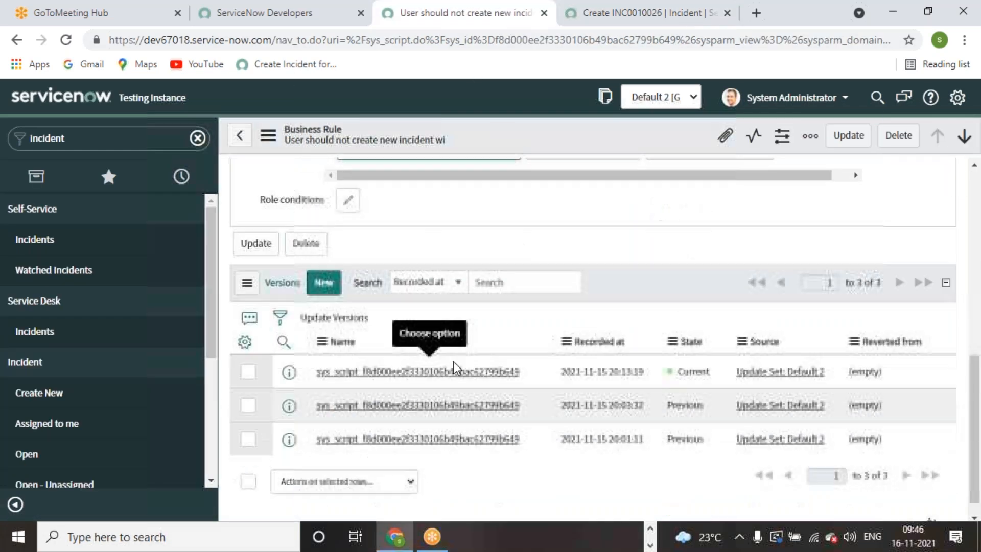
{"action": "scroll", "coordinate": [342, 350], "scroll_direction": "up", "scroll_amount": 3}
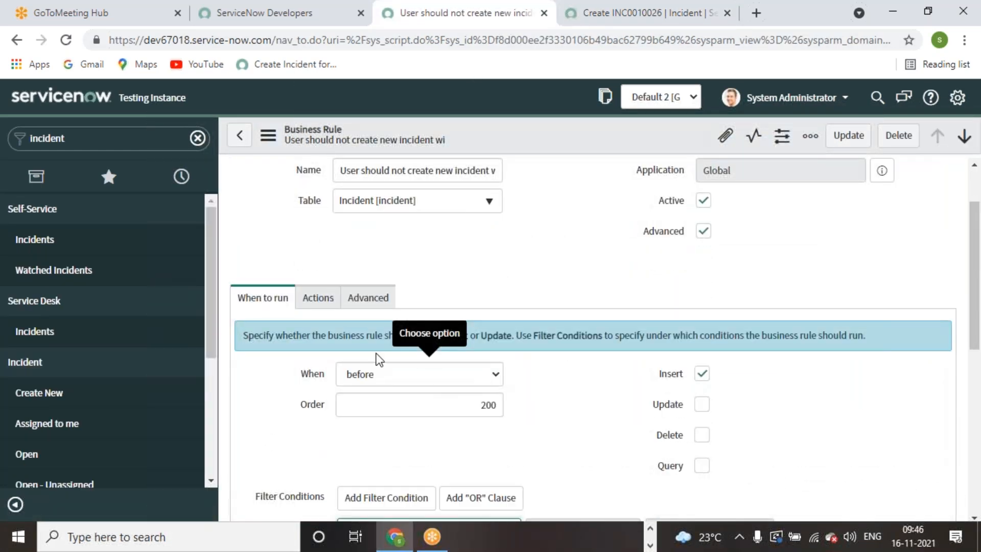
{"action": "left_click", "coordinate": [317, 297]}
{"action": "left_click", "coordinate": [368, 298]}
{"action": "scroll", "coordinate": [436, 397], "scroll_direction": "down", "scroll_amount": 3}
{"action": "scroll", "coordinate": [403, 400], "scroll_direction": "up", "scroll_amount": 5}
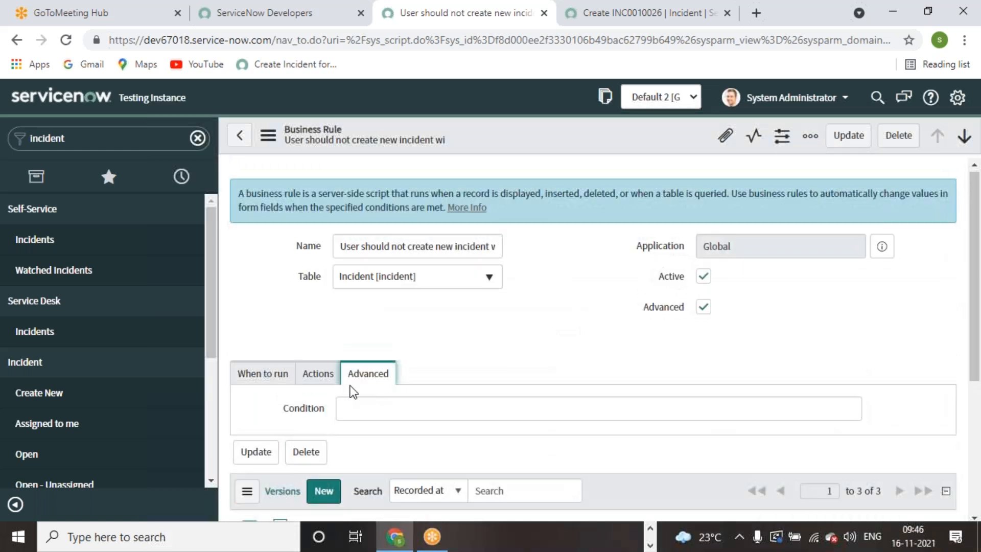
{"action": "left_click", "coordinate": [316, 373]}
{"action": "left_click", "coordinate": [381, 375]}
{"action": "scroll", "coordinate": [450, 406], "scroll_direction": "down", "scroll_amount": 3}
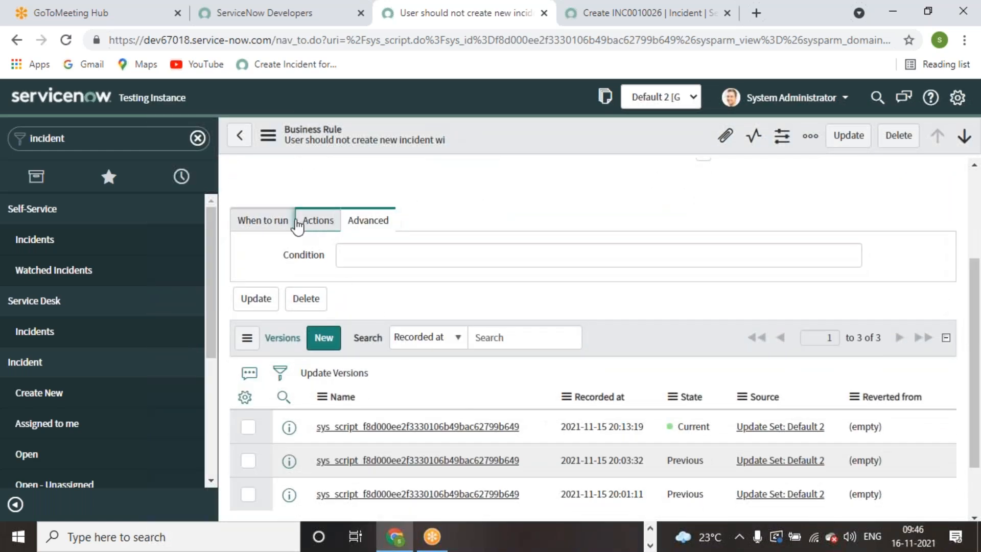
{"action": "left_click", "coordinate": [277, 225]}
{"action": "scroll", "coordinate": [550, 409], "scroll_direction": "down", "scroll_amount": 5}
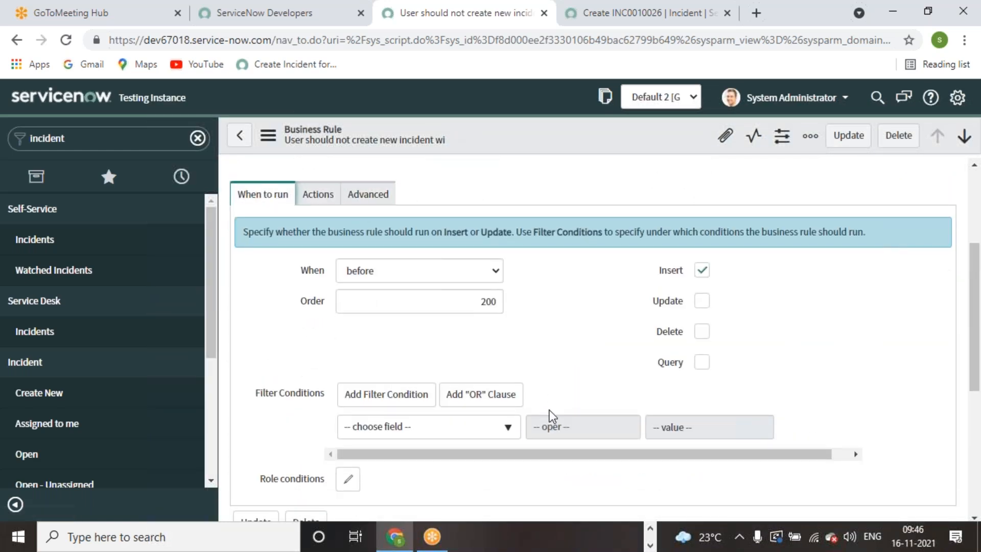
{"action": "scroll", "coordinate": [335, 256], "scroll_direction": "up", "scroll_amount": 5}
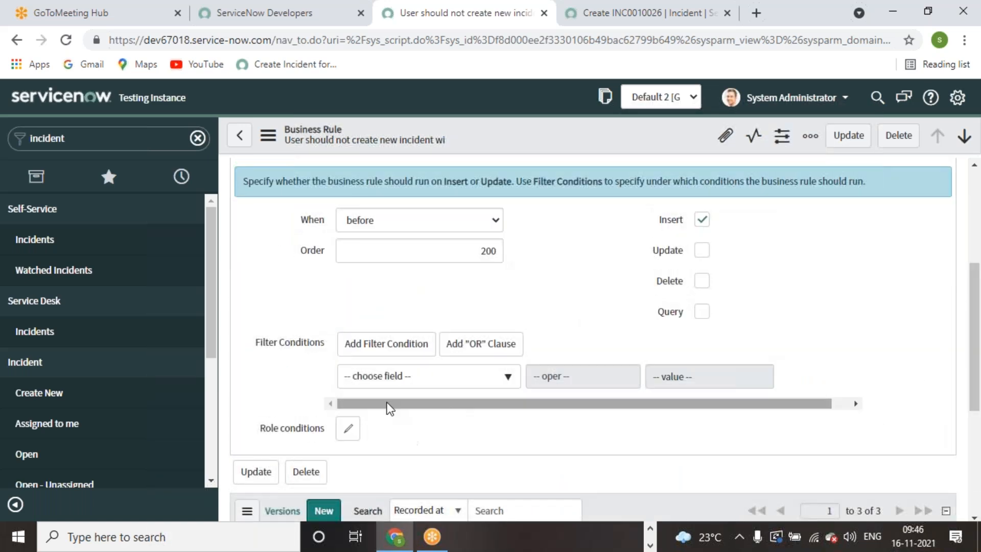
{"action": "scroll", "coordinate": [385, 308], "scroll_direction": "up", "scroll_amount": 5}
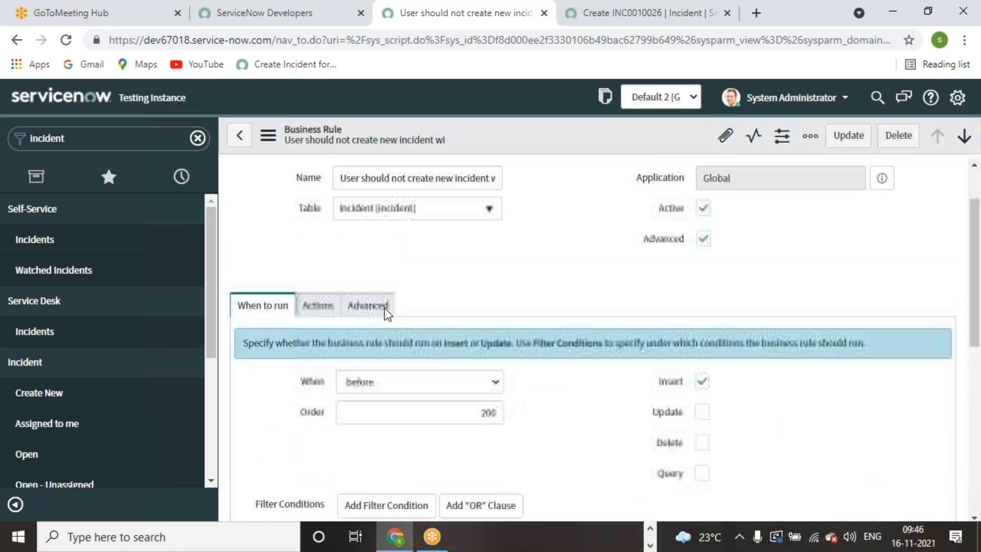
Turn off the Add message and Abort action options in the rule's actions.
{"action": "left_click", "coordinate": [319, 370]}
{"action": "scroll", "coordinate": [407, 378], "scroll_direction": "down", "scroll_amount": 4}
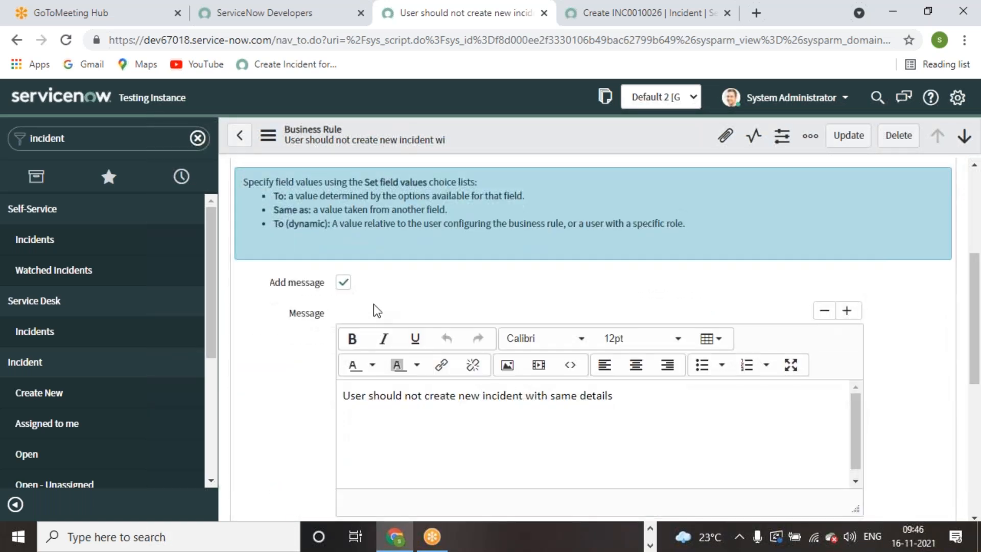
{"action": "left_click", "coordinate": [348, 281]}
{"action": "left_click", "coordinate": [344, 313]}
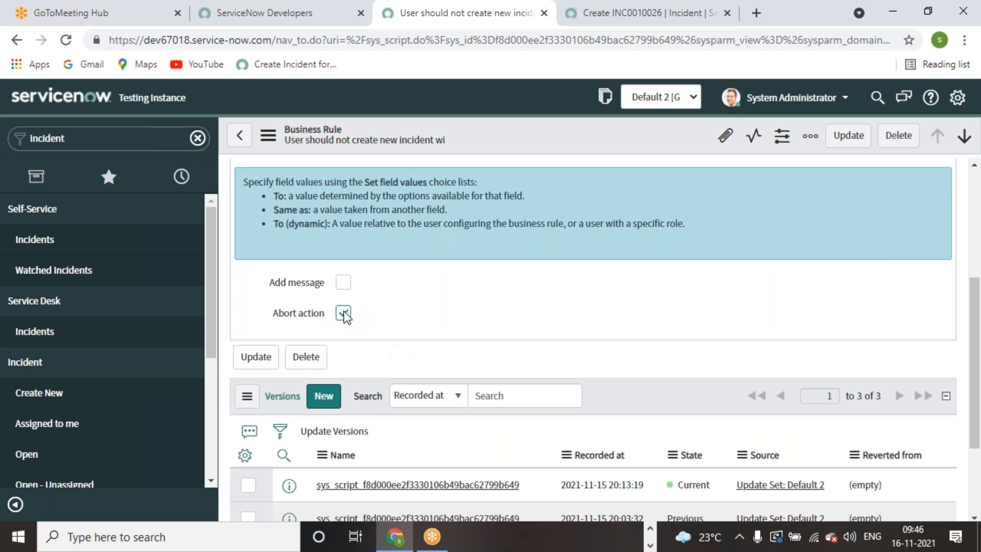
Uncomment the duplicate-incident check in the business rule's advanced script and review its query, abort and error message lines.
{"action": "scroll", "coordinate": [391, 359], "scroll_direction": "up", "scroll_amount": 5}
{"action": "left_click", "coordinate": [379, 378]}
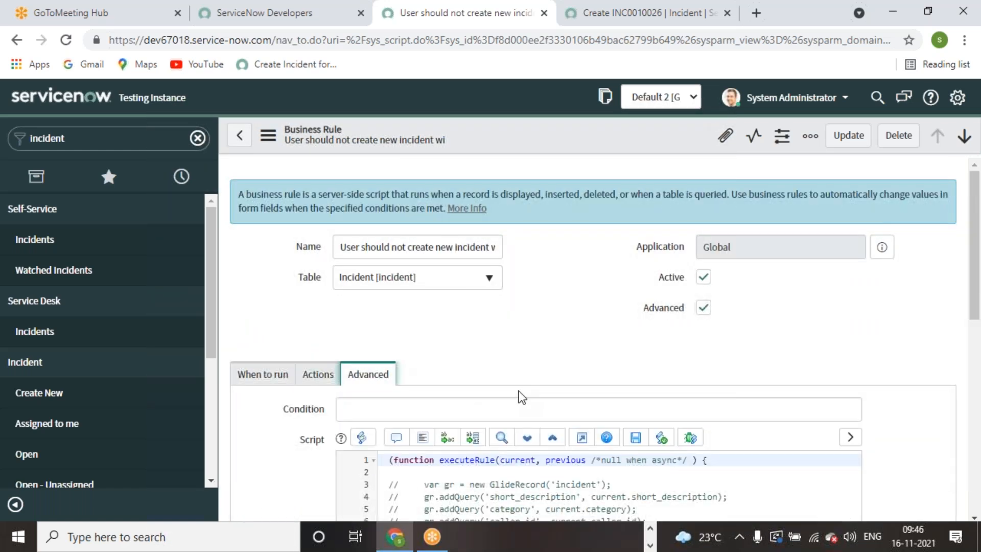
{"action": "scroll", "coordinate": [518, 396], "scroll_direction": "down", "scroll_amount": 5}
{"action": "left_click_drag", "start_coordinate": [475, 395], "coordinate": [414, 255]}
{"action": "left_click", "coordinate": [396, 206]}
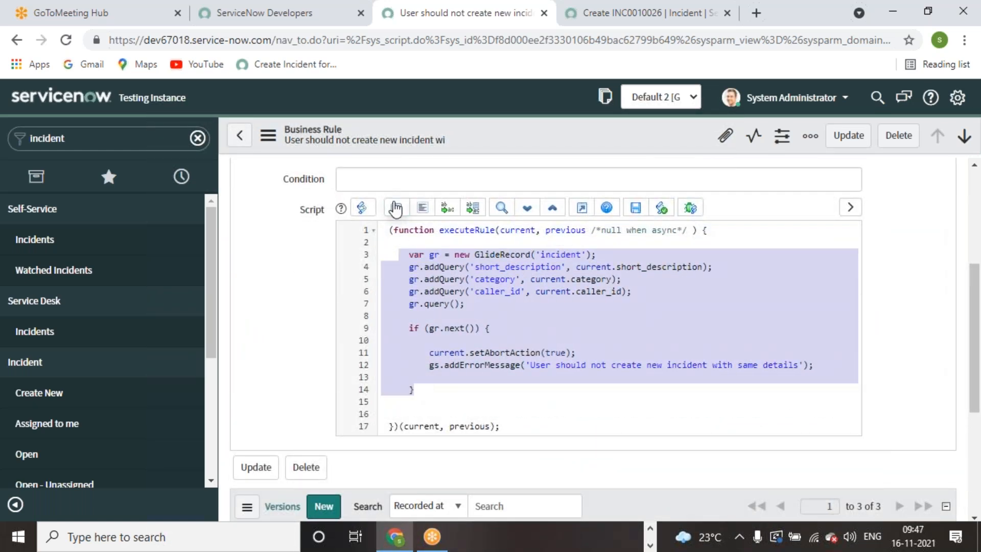
{"action": "left_click", "coordinate": [541, 328]}
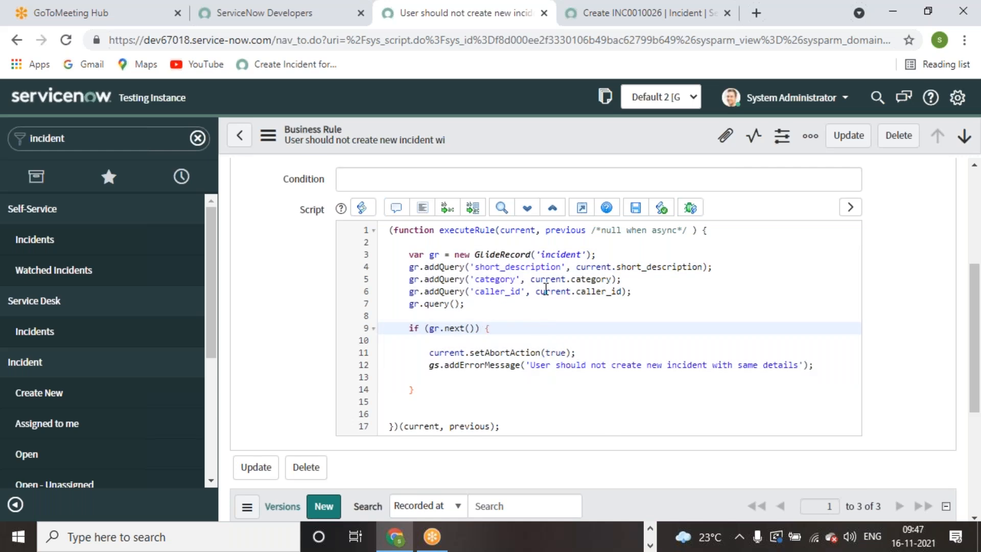
{"action": "double_click", "coordinate": [605, 271]}
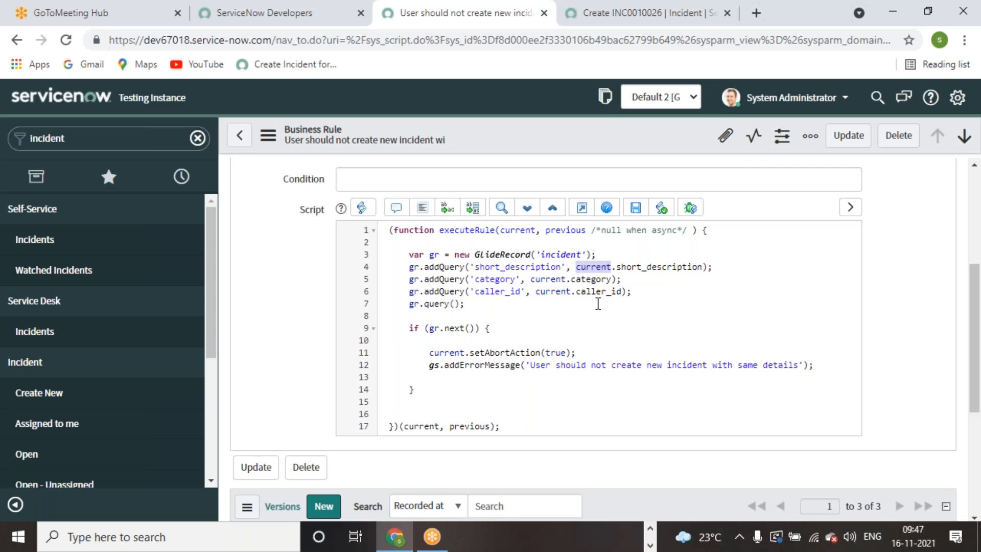
{"action": "left_click", "coordinate": [637, 310]}
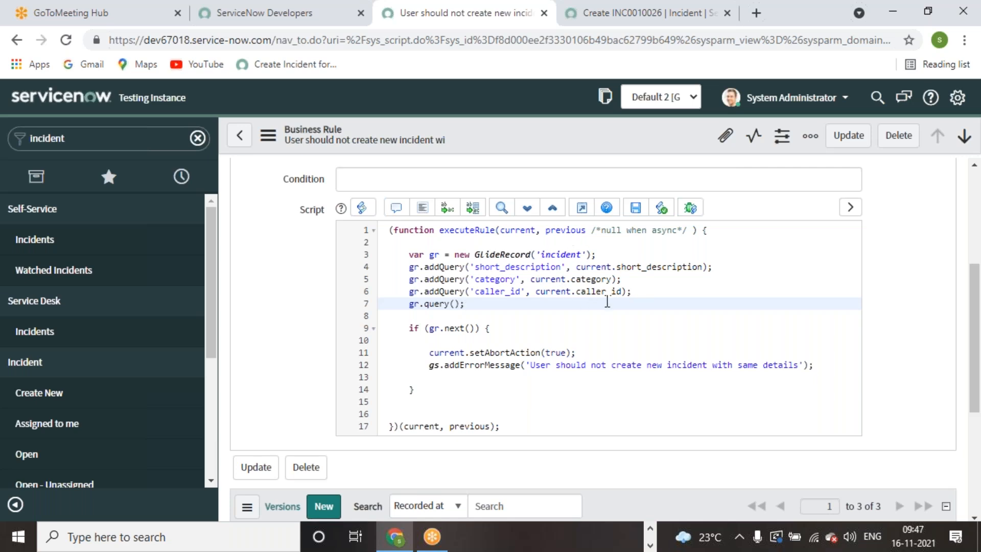
{"action": "scroll", "coordinate": [607, 301], "scroll_direction": "up", "scroll_amount": 5}
{"action": "scroll", "coordinate": [490, 394], "scroll_direction": "down", "scroll_amount": 4}
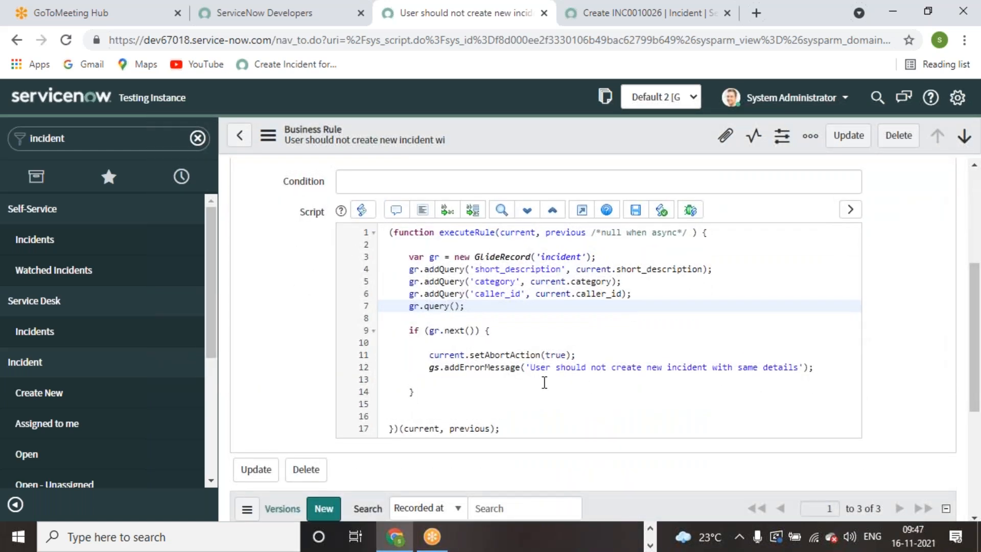
{"action": "scroll", "coordinate": [545, 382], "scroll_direction": "up", "scroll_amount": 5}
Switch to the Word training book and read through Exercise 4, from its requirement to the example script.
{"action": "left_click", "coordinate": [591, 14]}
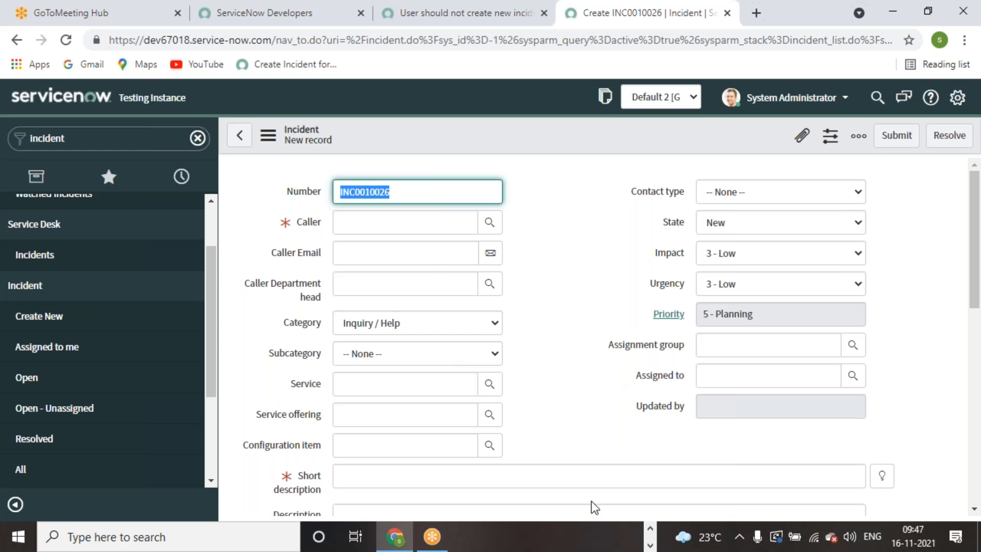
{"action": "left_click", "coordinate": [648, 546]}
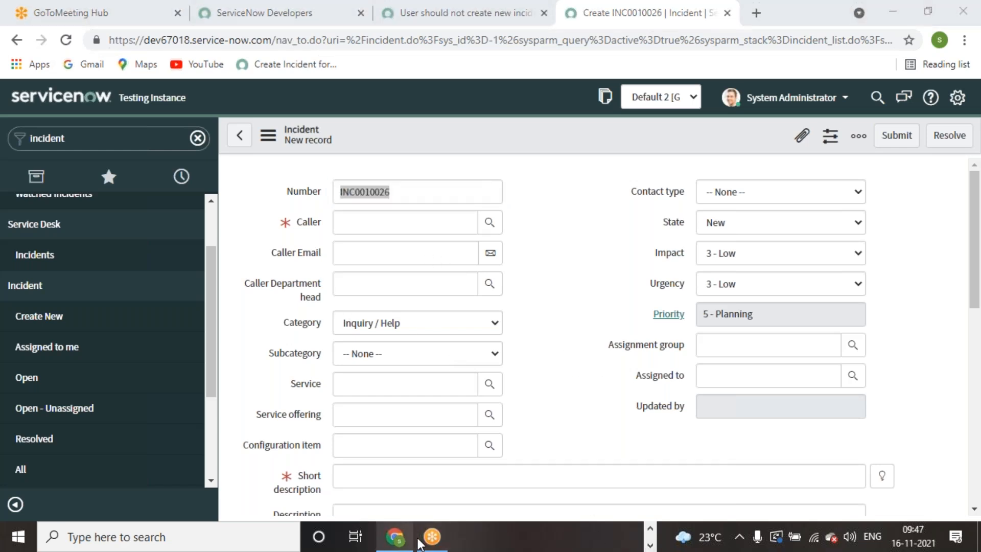
{"action": "left_click", "coordinate": [650, 530]}
{"action": "left_click", "coordinate": [627, 536]}
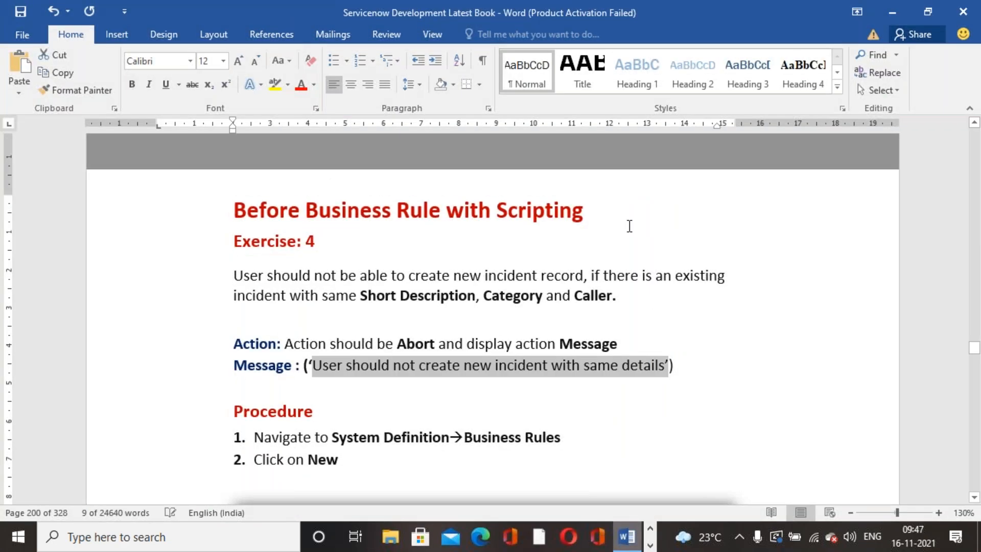
{"action": "left_click", "coordinate": [674, 21]}
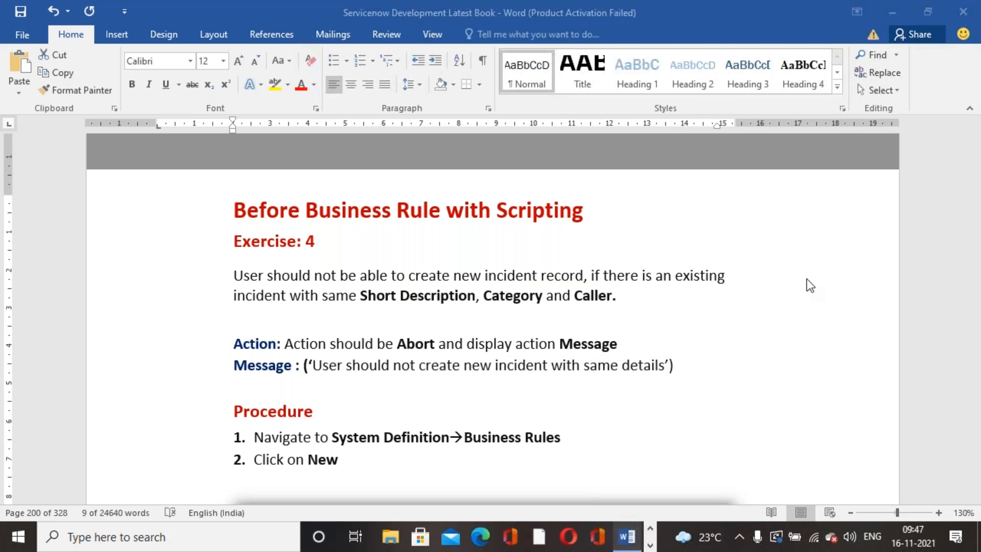
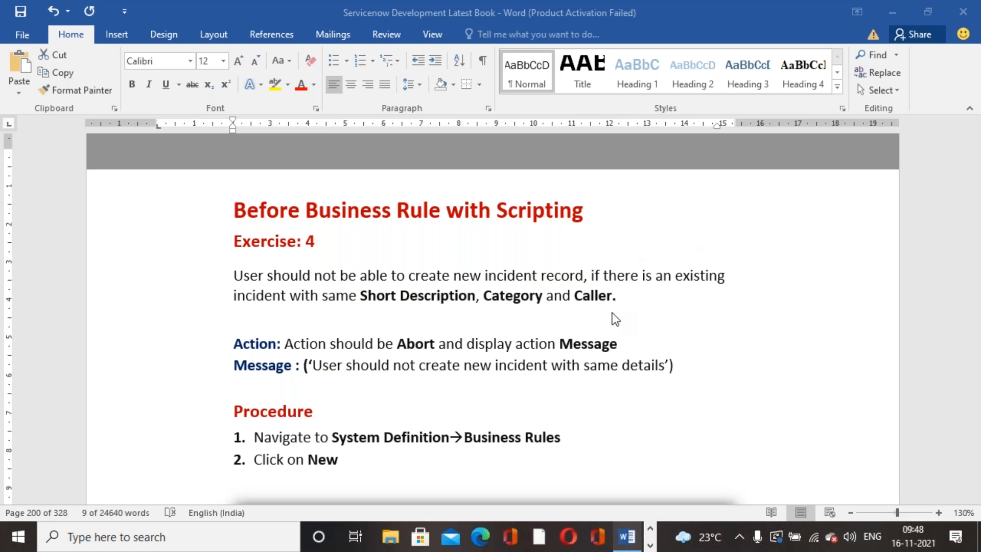
{"action": "scroll", "coordinate": [613, 320], "scroll_direction": "down", "scroll_amount": 1}
{"action": "scroll", "coordinate": [615, 321], "scroll_direction": "down", "scroll_amount": 8}
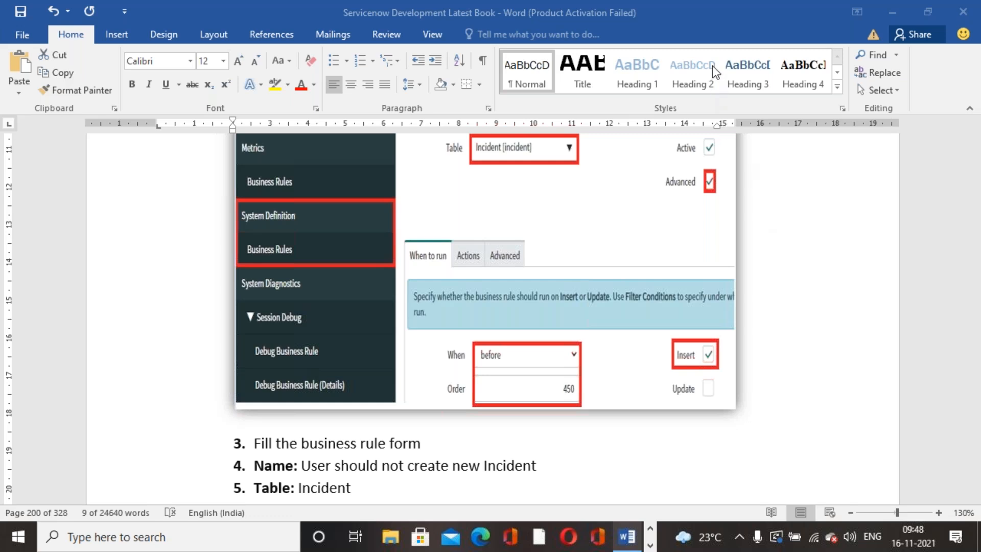
{"action": "left_click", "coordinate": [651, 545]}
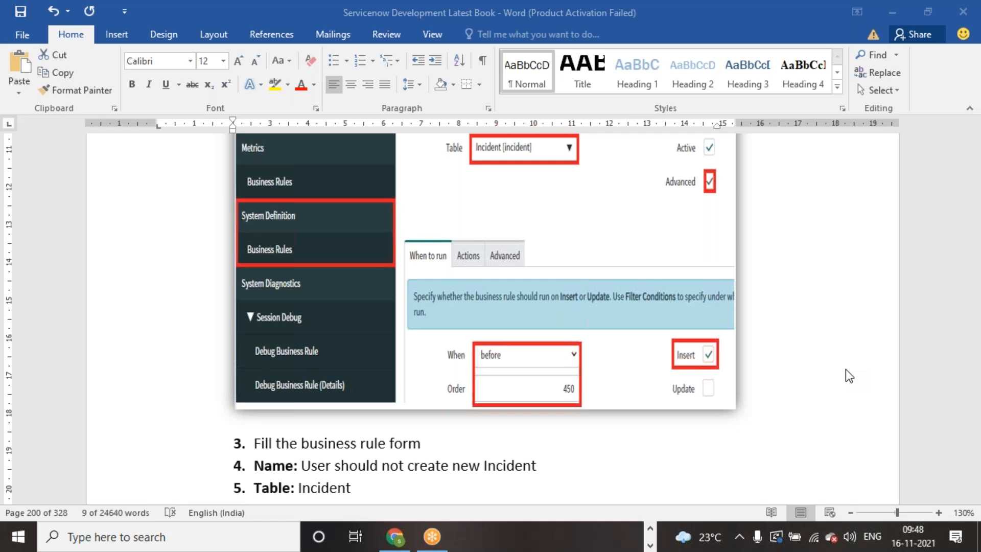
{"action": "scroll", "coordinate": [845, 369], "scroll_direction": "down", "scroll_amount": 12}
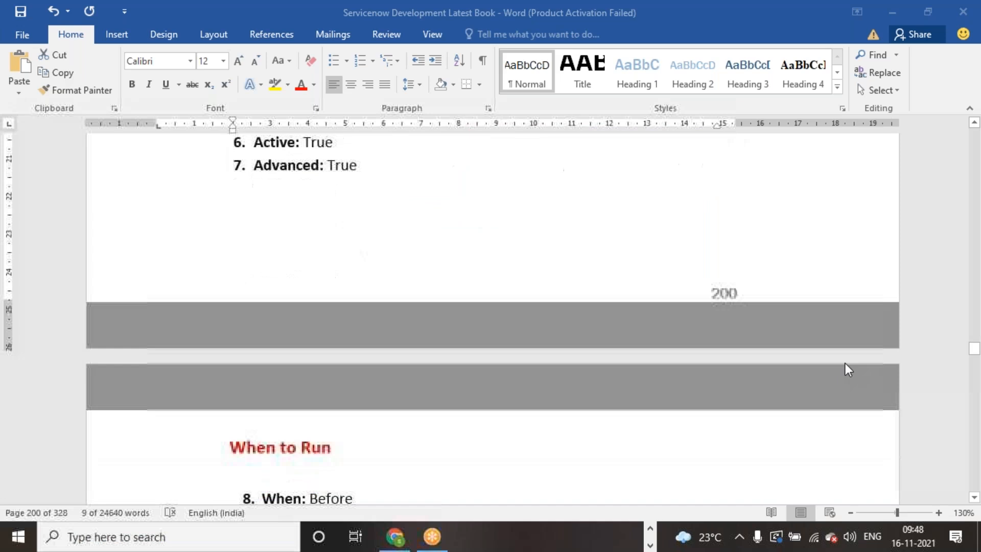
{"action": "scroll", "coordinate": [849, 369], "scroll_direction": "down", "scroll_amount": 8}
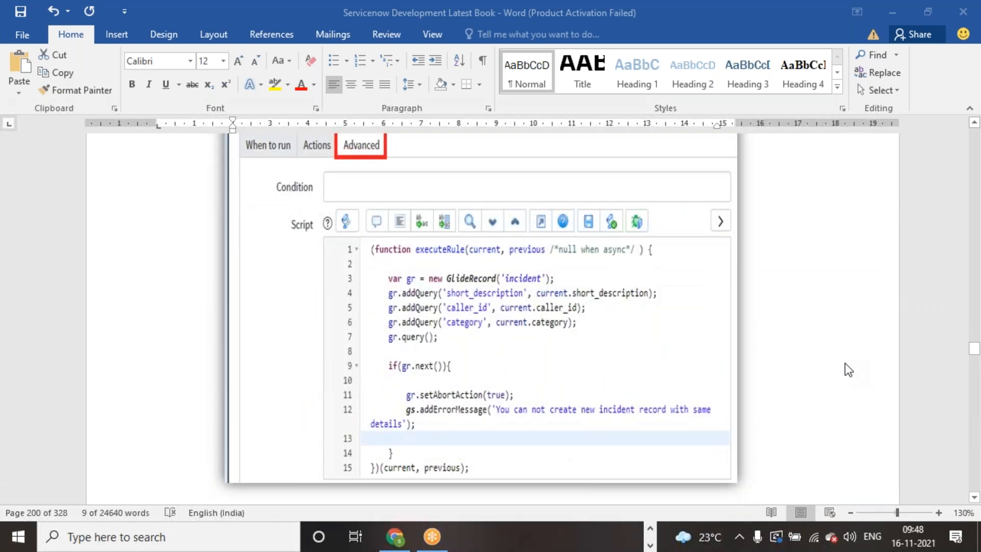
{"action": "scroll", "coordinate": [848, 369], "scroll_direction": "down", "scroll_amount": 3}
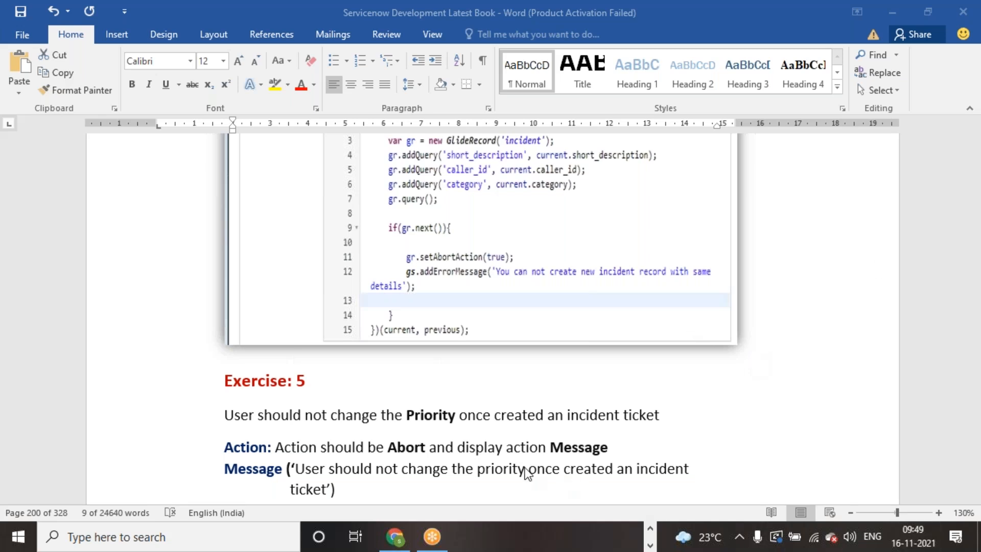
Skim the Exercise 5 procedure and the exercise after it, and return to the Exercise 5 requirement about Priority.
{"action": "scroll", "coordinate": [428, 385], "scroll_direction": "down", "scroll_amount": 1}
{"action": "scroll", "coordinate": [427, 387], "scroll_direction": "down", "scroll_amount": 15}
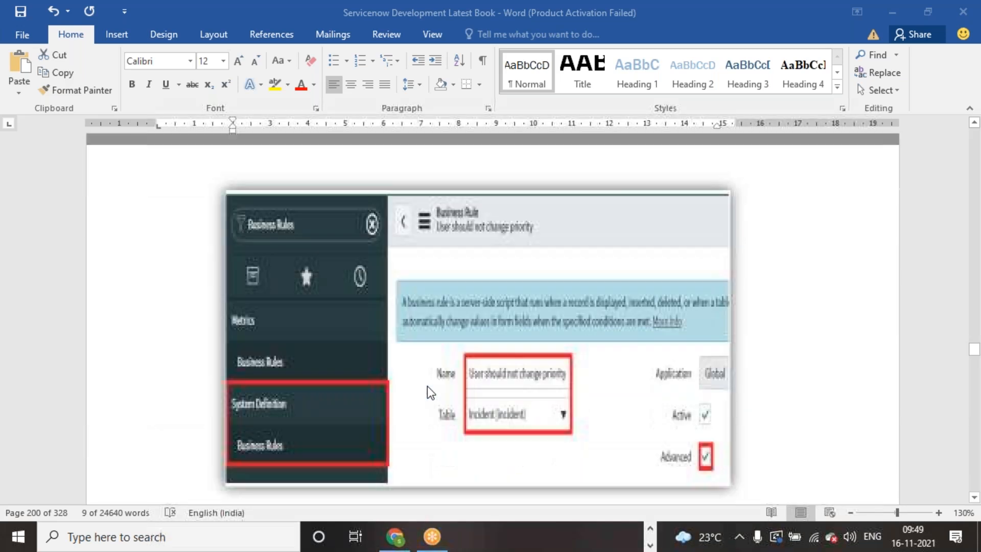
{"action": "scroll", "coordinate": [427, 393], "scroll_direction": "down", "scroll_amount": 15}
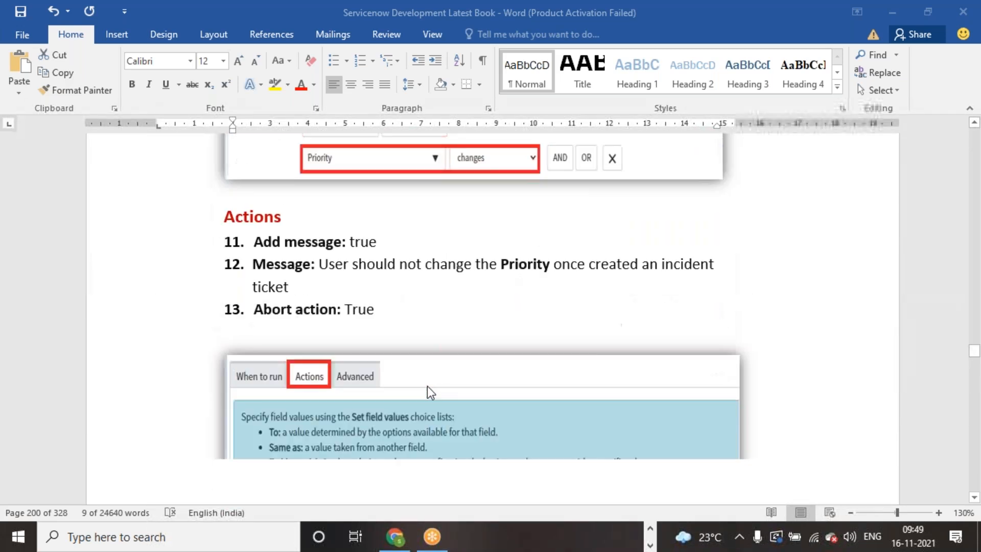
{"action": "scroll", "coordinate": [427, 387], "scroll_direction": "down", "scroll_amount": 10}
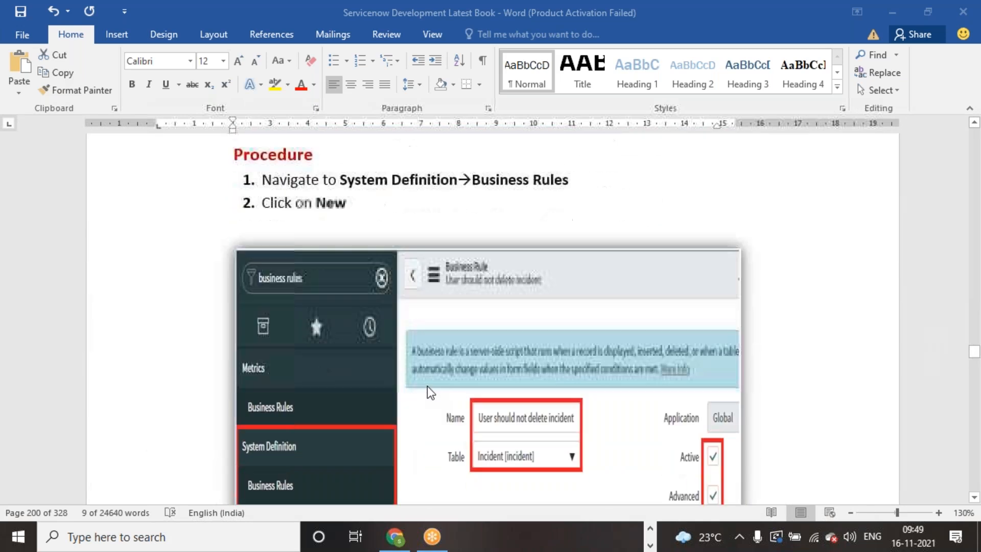
{"action": "scroll", "coordinate": [427, 386], "scroll_direction": "up", "scroll_amount": 17}
{"action": "scroll", "coordinate": [427, 385], "scroll_direction": "up", "scroll_amount": 20}
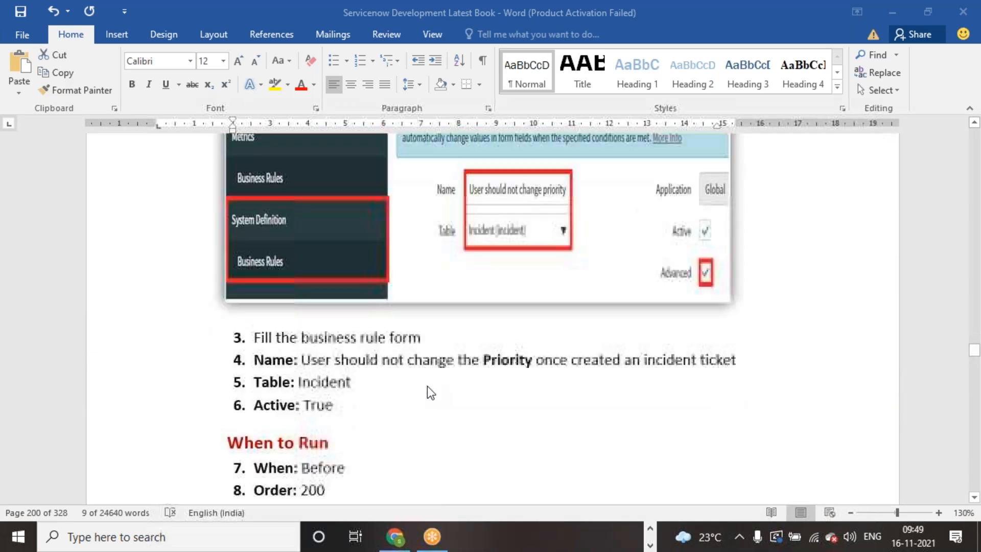
{"action": "scroll", "coordinate": [427, 393], "scroll_direction": "up", "scroll_amount": 3}
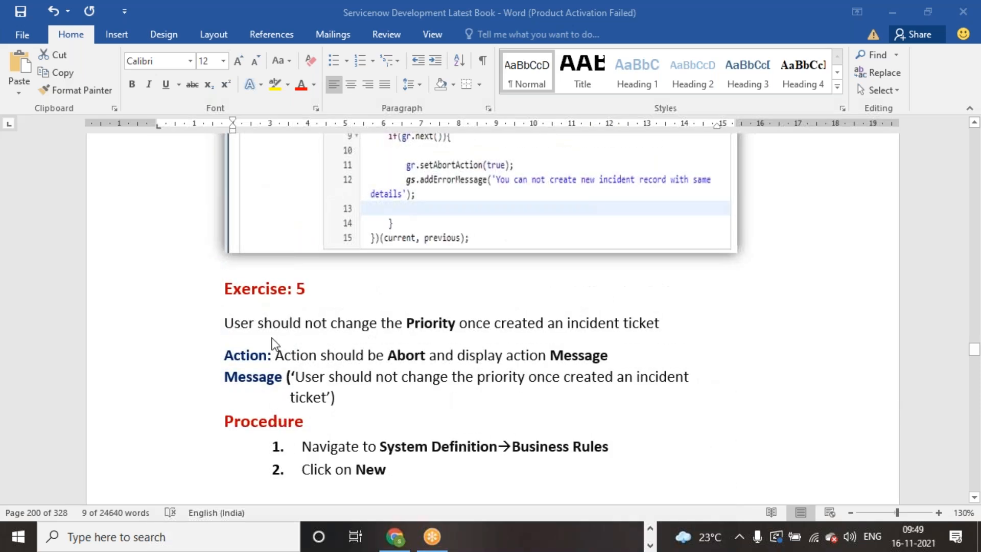
{"action": "scroll", "coordinate": [232, 321], "scroll_direction": "down", "scroll_amount": 1}
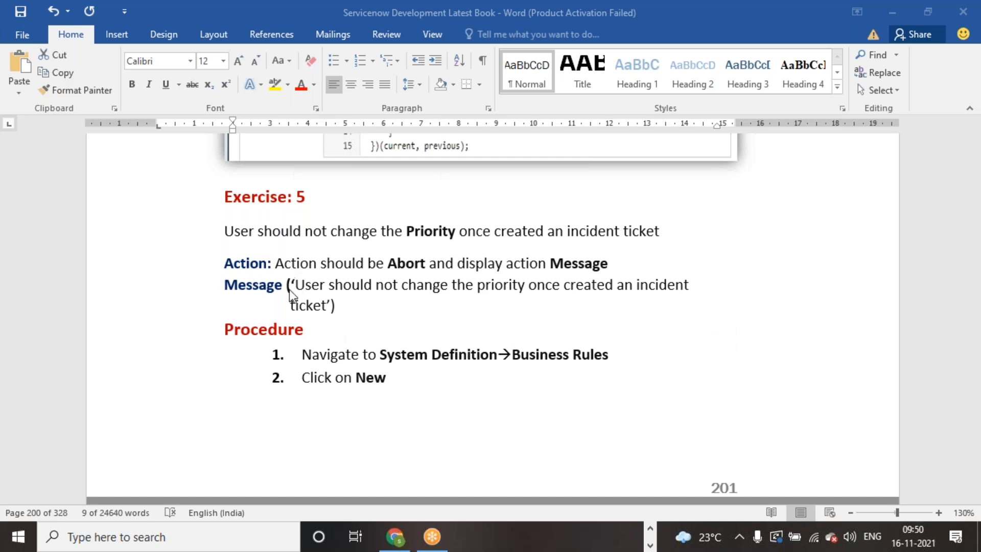
Select the Exercise 5 message text "User should not change the priority once created an incident ticket" and switch back to Chrome.
{"action": "left_click", "coordinate": [337, 303]}
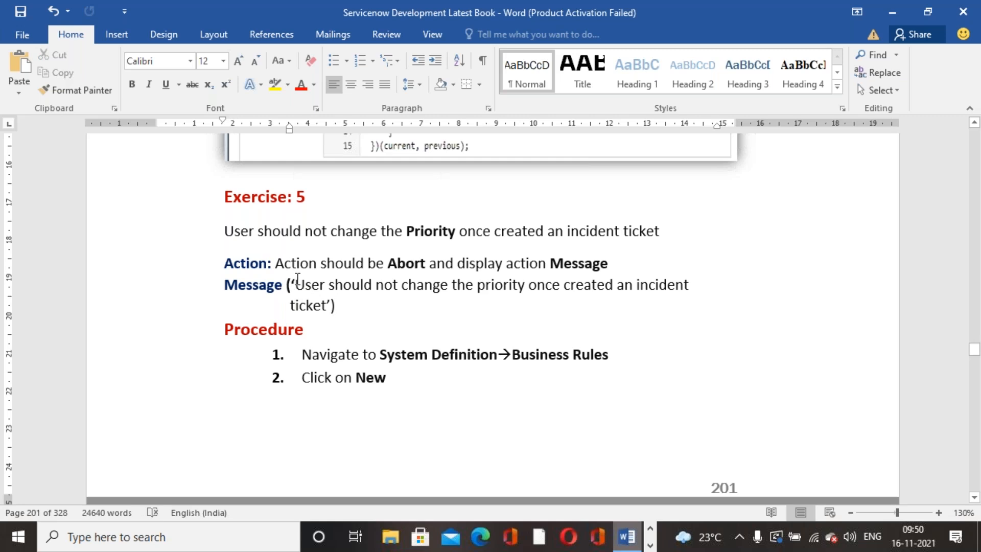
{"action": "left_click_drag", "start_coordinate": [295, 285], "coordinate": [329, 305]}
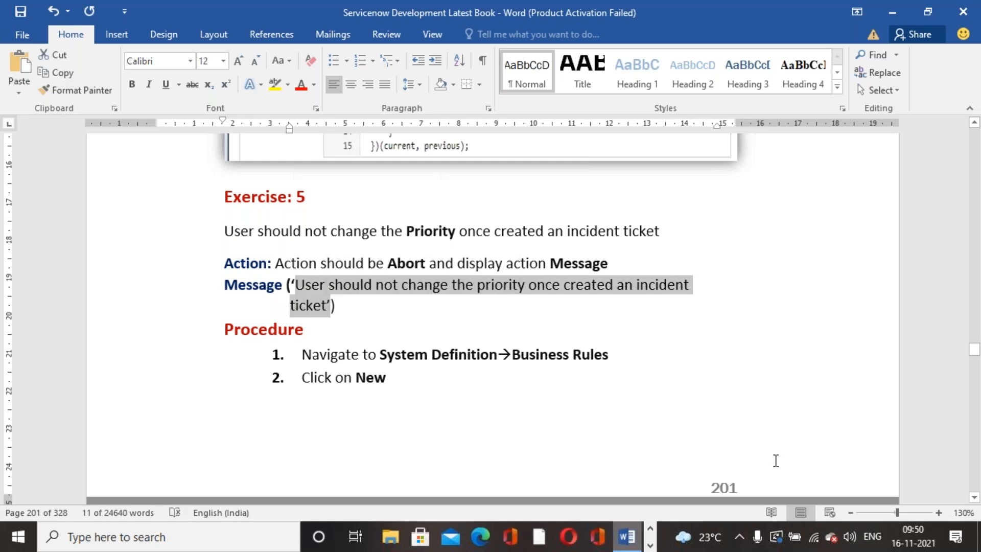
{"action": "left_click", "coordinate": [650, 545]}
{"action": "left_click", "coordinate": [395, 537]}
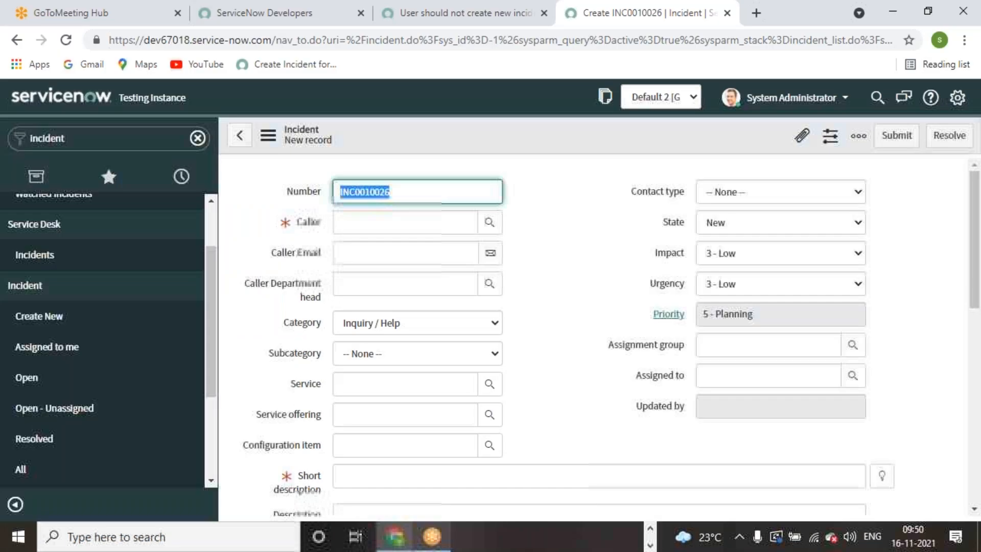
Open the incident table's business rules from the new incident form and start a new business rule.
{"action": "right_click", "coordinate": [504, 149]}
{"action": "mouse_move", "coordinate": [562, 179]}
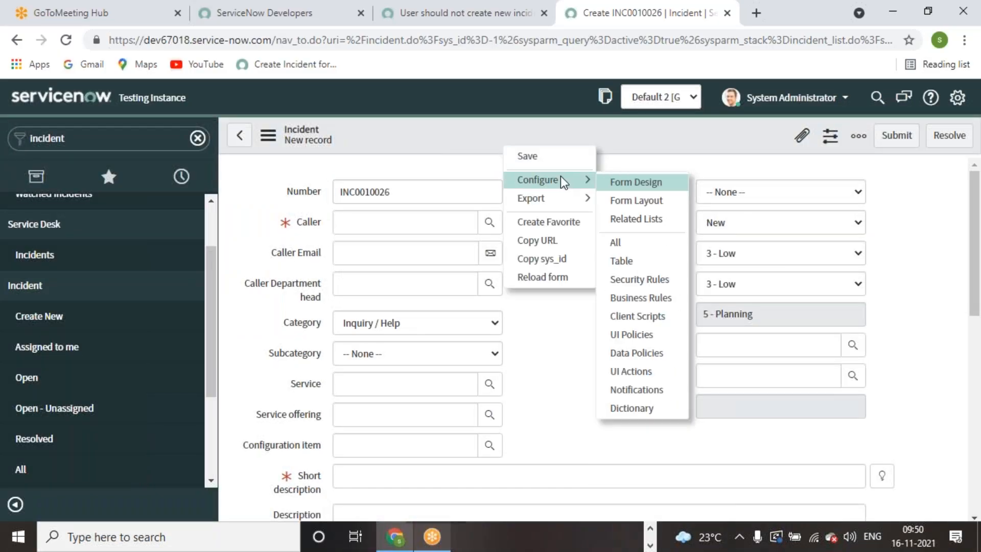
{"action": "left_click", "coordinate": [651, 299]}
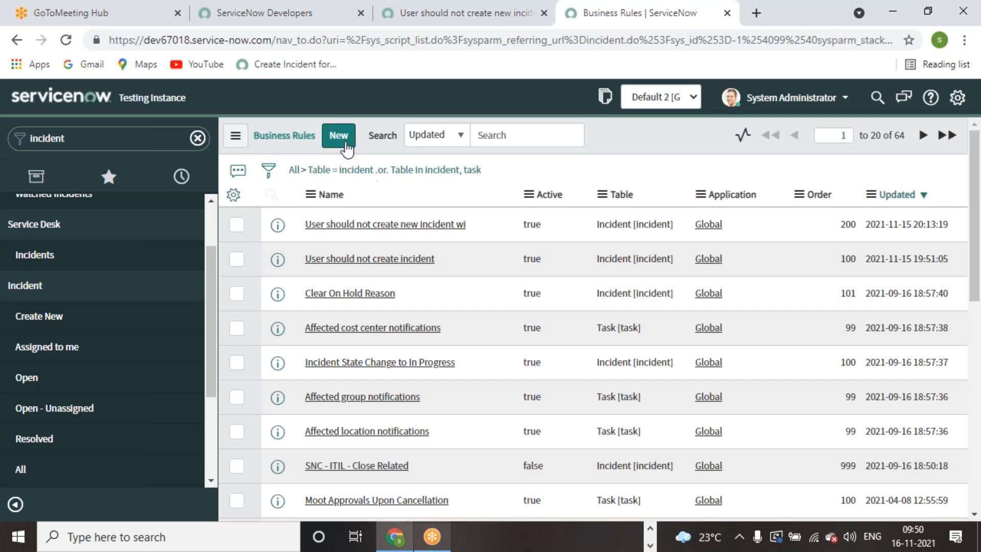
{"action": "left_click", "coordinate": [346, 146]}
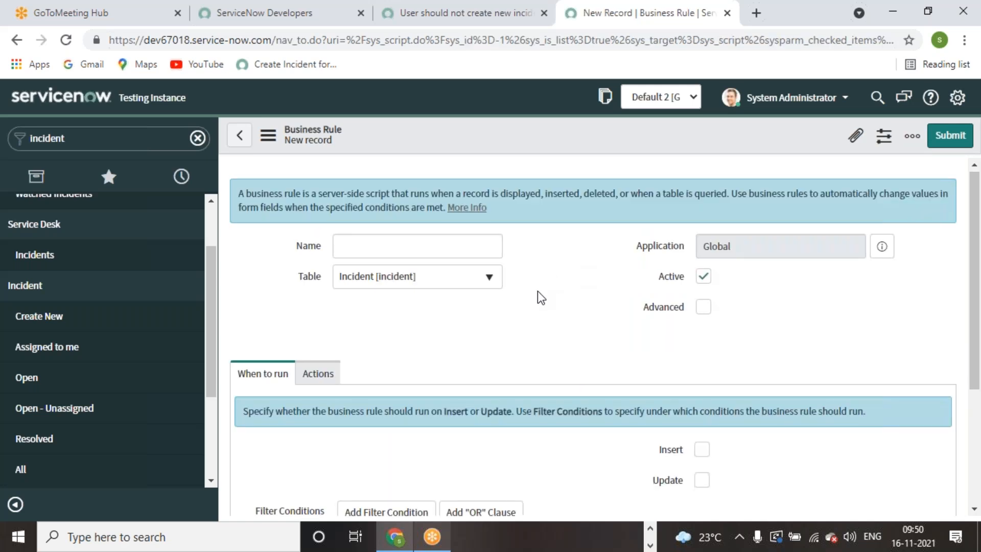
Name the new business rule "Dont Change Priority once you created".
{"action": "scroll", "coordinate": [538, 291], "scroll_direction": "down", "scroll_amount": 3}
{"action": "scroll", "coordinate": [538, 296], "scroll_direction": "up", "scroll_amount": 3}
{"action": "left_click", "coordinate": [465, 251]}
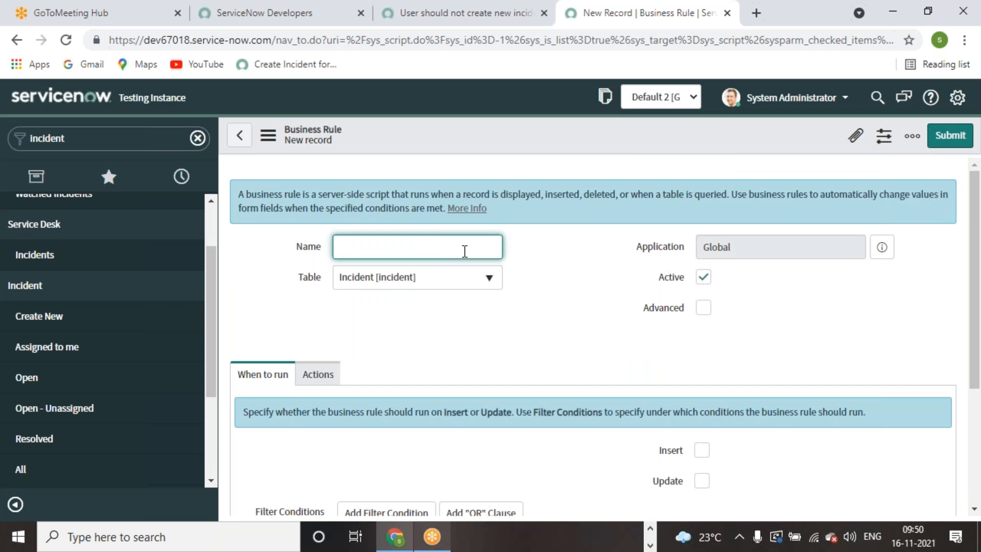
{"action": "type", "text": "DOnt"}
{"action": "key", "text": "BackSpace"}
{"action": "key", "text": "BackSpace"}
{"action": "type", "text": "ont Change Priority"}
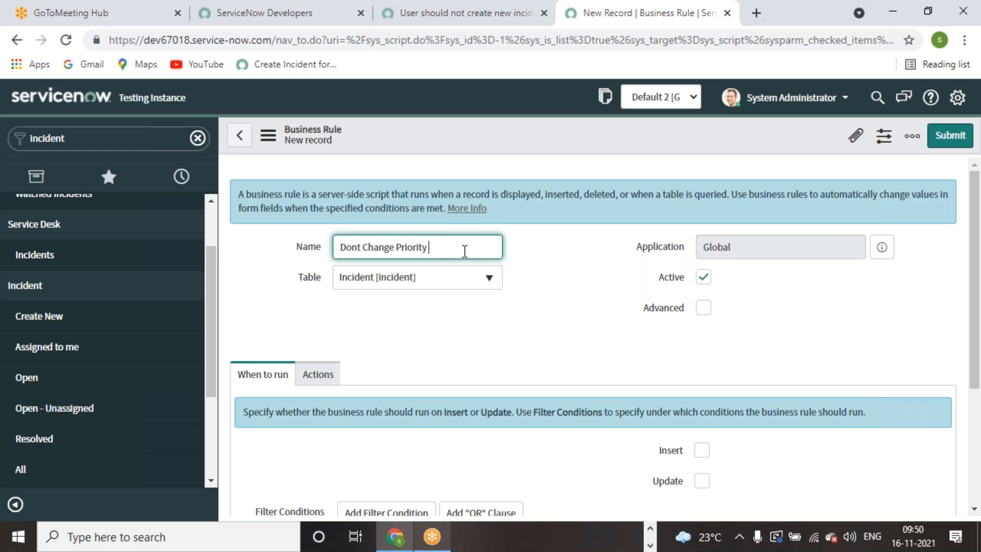
{"action": "type", "text": " once you created"}
{"action": "left_click", "coordinate": [536, 320]}
{"action": "left_click", "coordinate": [492, 247]}
{"action": "key", "text": "Right"}
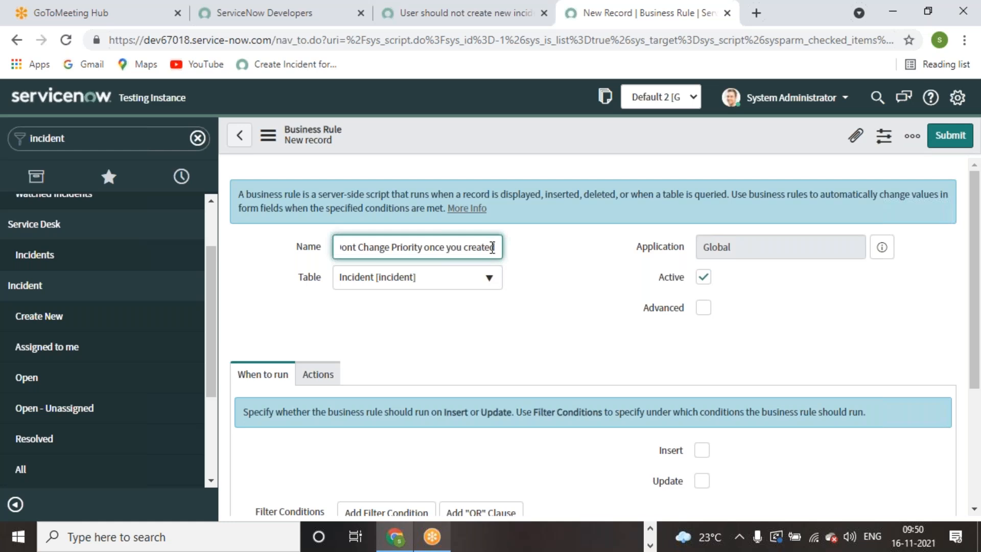
Enable the Advanced option for the new business rule and set its order to 300.
{"action": "left_click", "coordinate": [703, 307]}
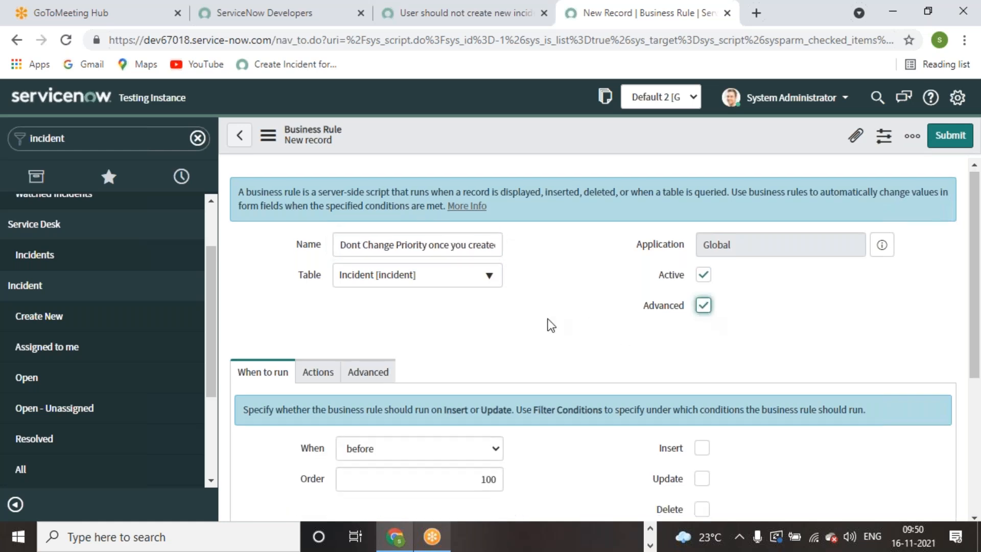
{"action": "scroll", "coordinate": [534, 320], "scroll_direction": "down", "scroll_amount": 3}
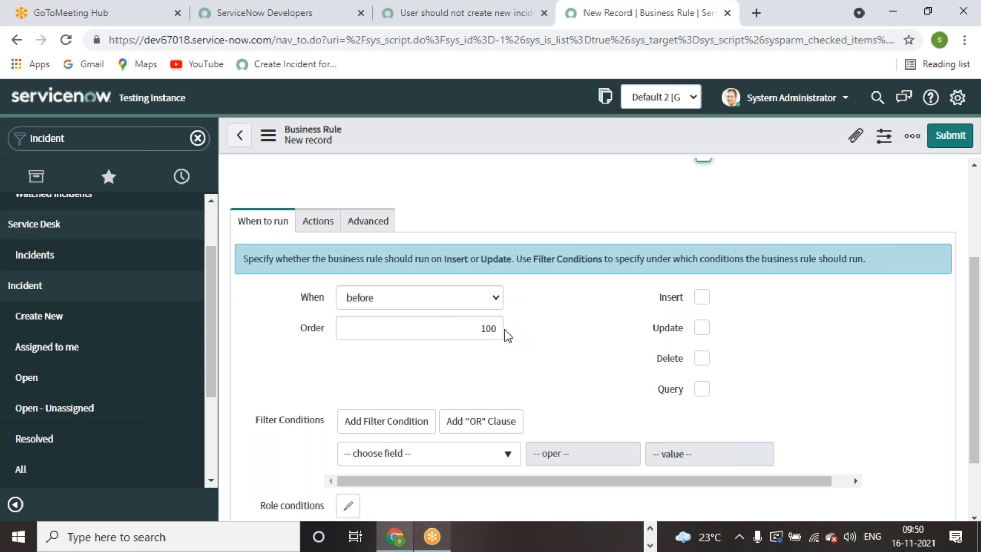
{"action": "double_click", "coordinate": [487, 328]}
{"action": "type", "text": "300"}
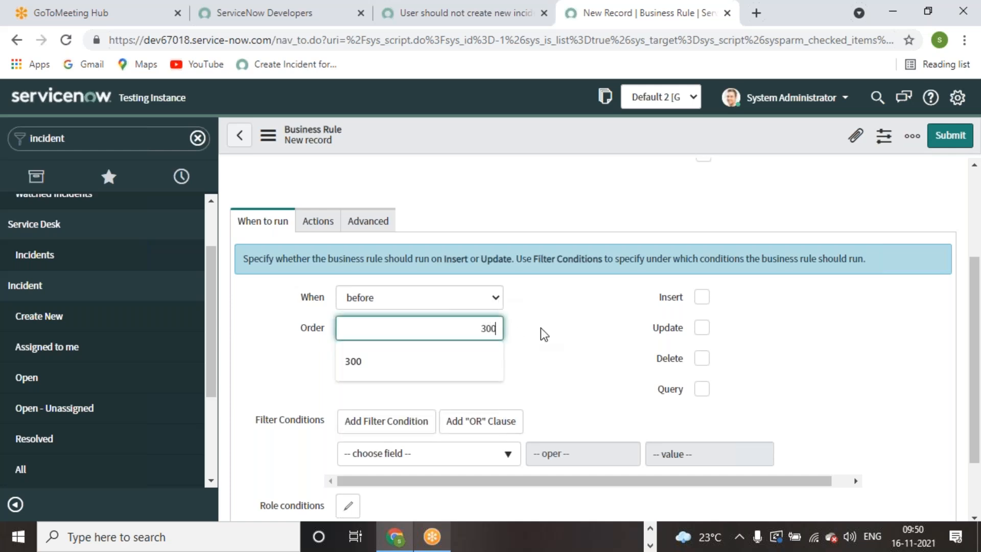
{"action": "left_click", "coordinate": [554, 351]}
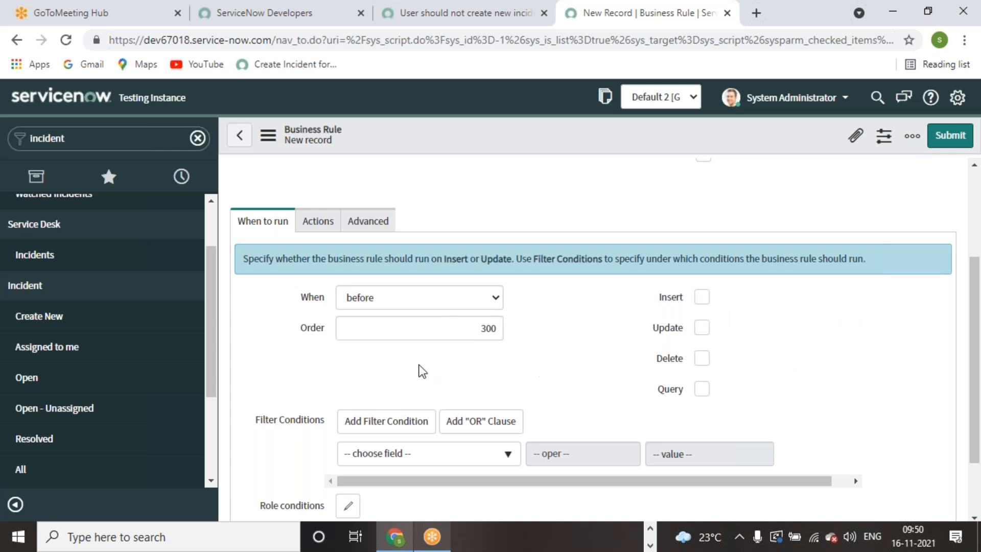
Set the new business rule to run on Update.
{"action": "scroll", "coordinate": [421, 366], "scroll_direction": "up", "scroll_amount": 3}
{"action": "scroll", "coordinate": [508, 328], "scroll_direction": "down", "scroll_amount": 1}
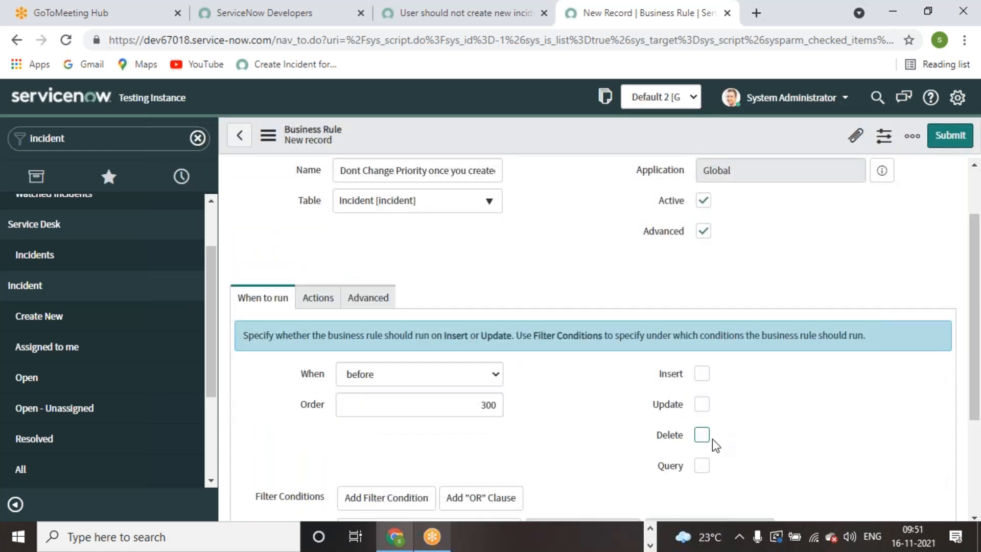
{"action": "scroll", "coordinate": [568, 340], "scroll_direction": "up", "scroll_amount": 1}
{"action": "scroll", "coordinate": [567, 340], "scroll_direction": "up", "scroll_amount": 1}
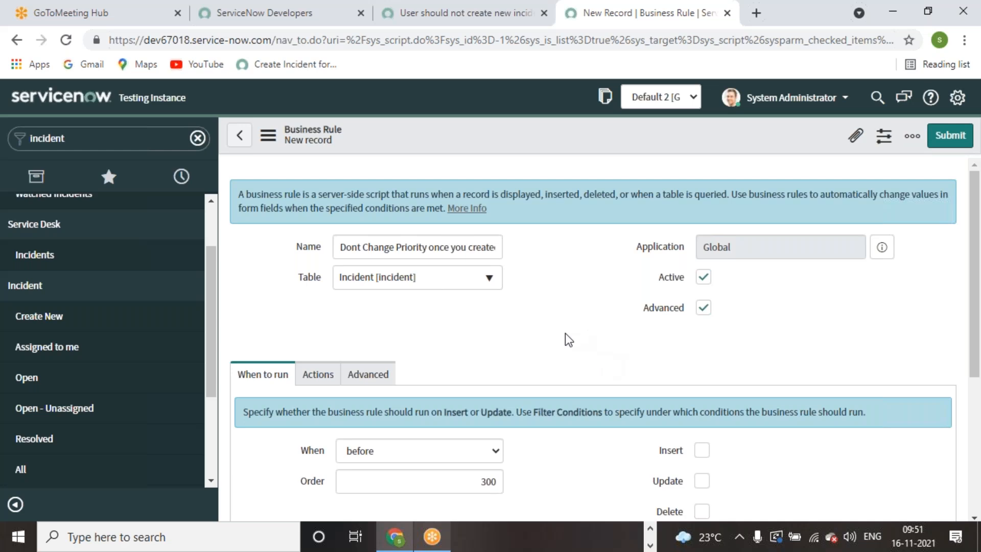
{"action": "left_click", "coordinate": [702, 481]}
{"action": "scroll", "coordinate": [598, 378], "scroll_direction": "down", "scroll_amount": 3}
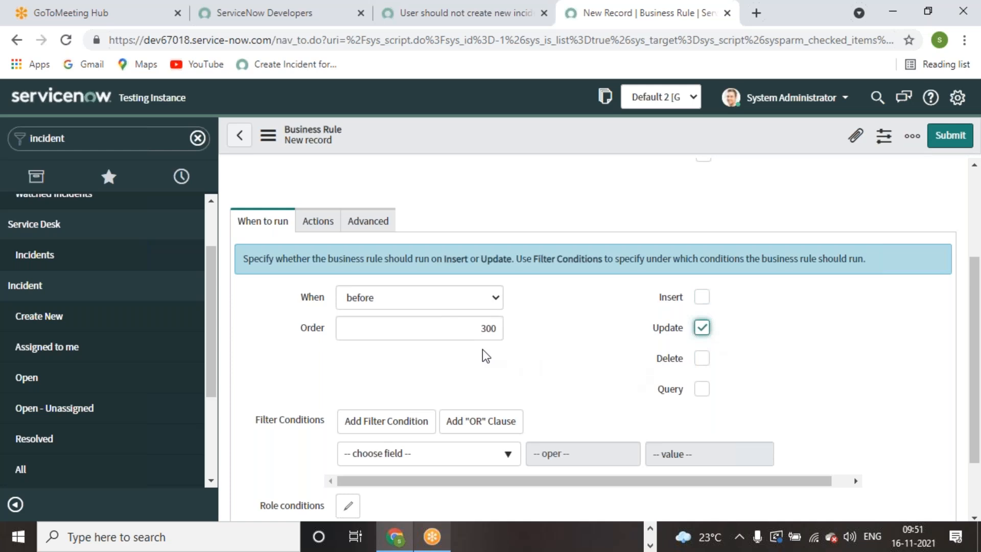
Add a filter condition so the business rule runs only when Priority changes.
{"action": "scroll", "coordinate": [683, 373], "scroll_direction": "down", "scroll_amount": 3}
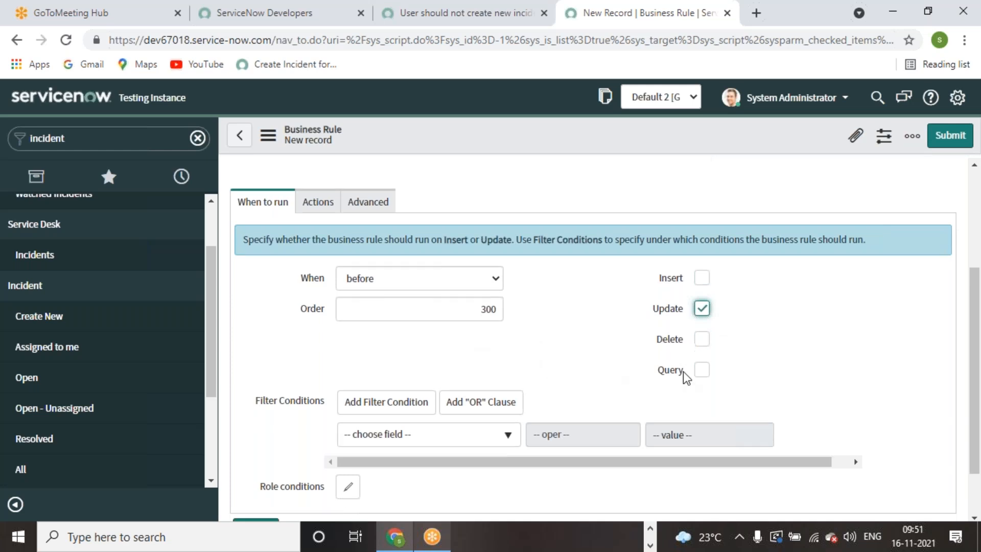
{"action": "left_click", "coordinate": [509, 387]}
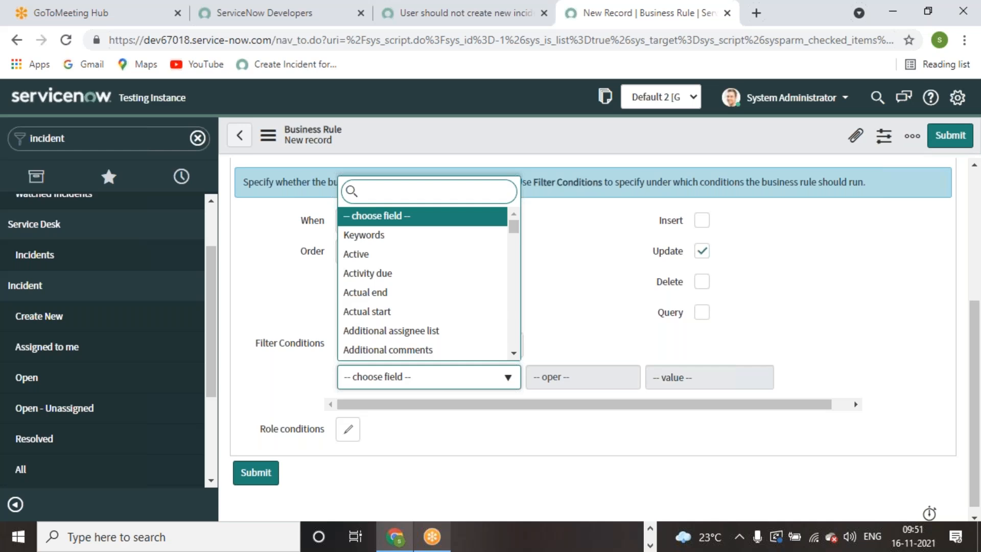
{"action": "type", "text": "pri"}
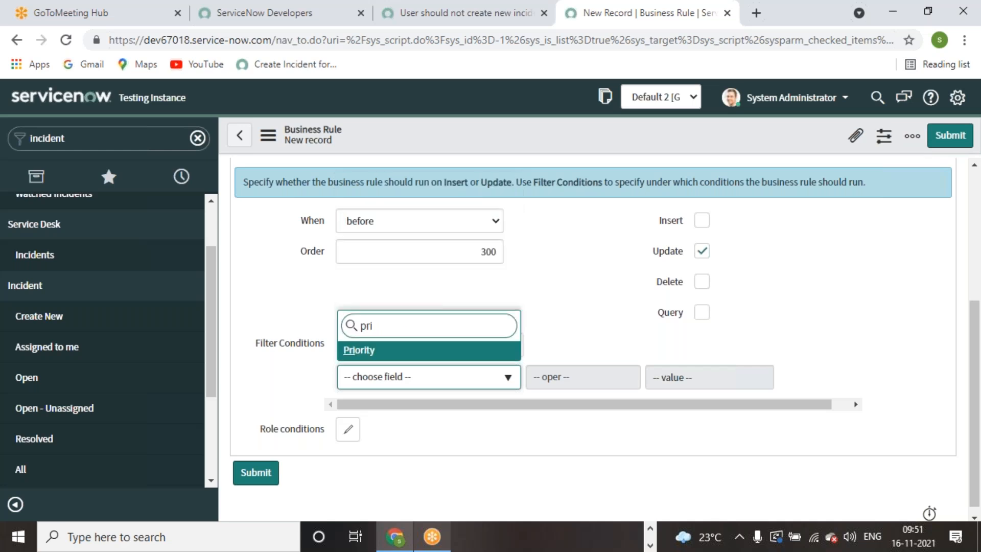
{"action": "left_click", "coordinate": [467, 351]}
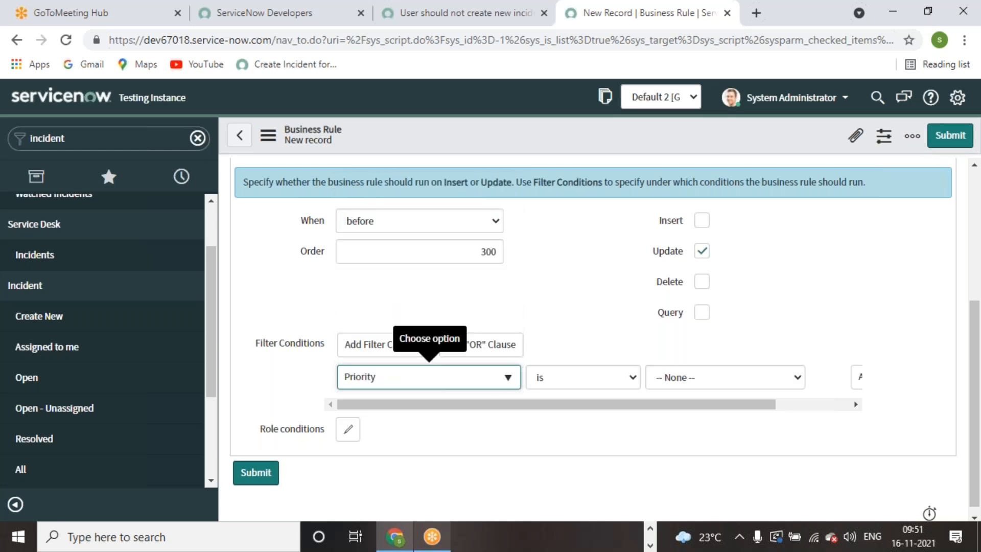
{"action": "left_click", "coordinate": [633, 378]}
{"action": "left_click", "coordinate": [563, 302]}
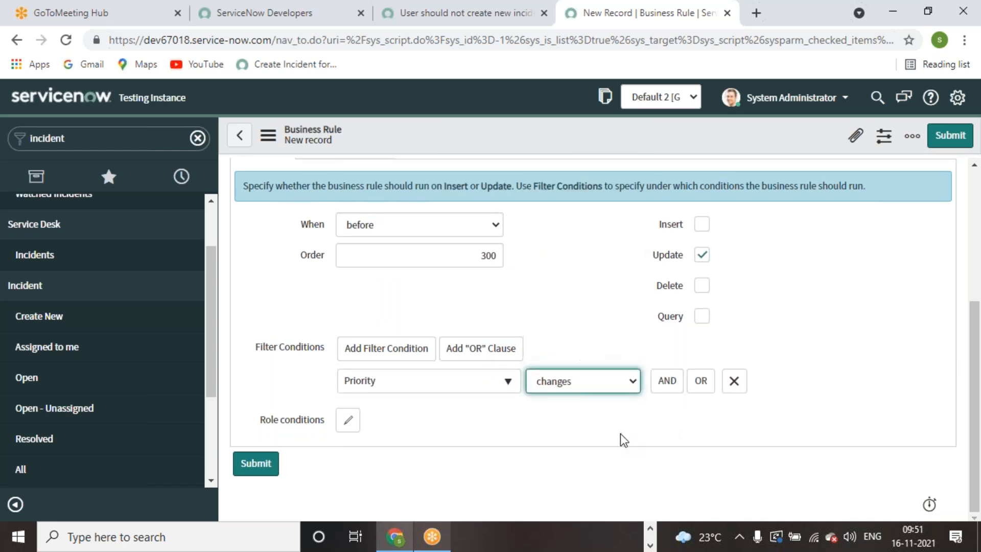
{"action": "scroll", "coordinate": [561, 431], "scroll_direction": "up", "scroll_amount": 4}
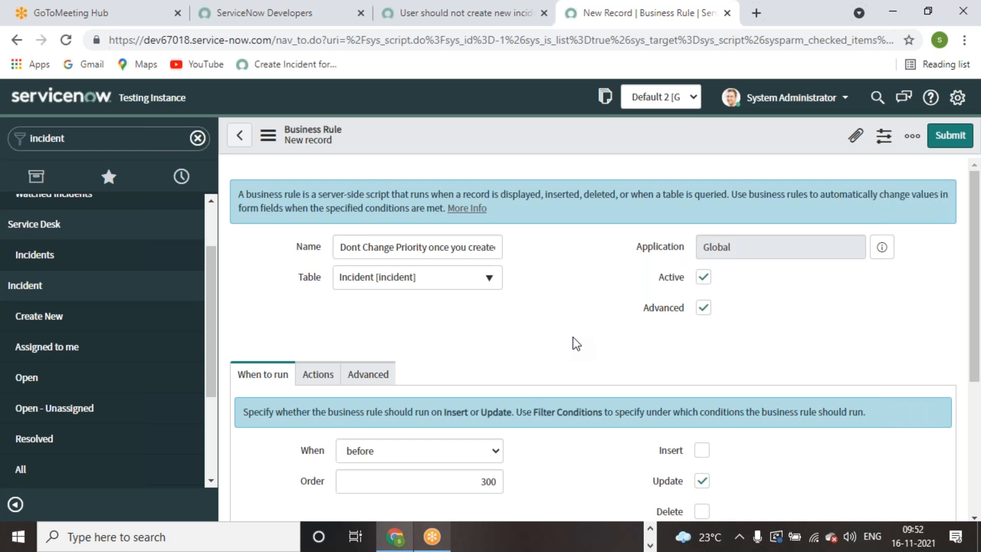
Enable Add message and Abort action in the business rule's actions.
{"action": "scroll", "coordinate": [560, 336], "scroll_direction": "down", "scroll_amount": 3}
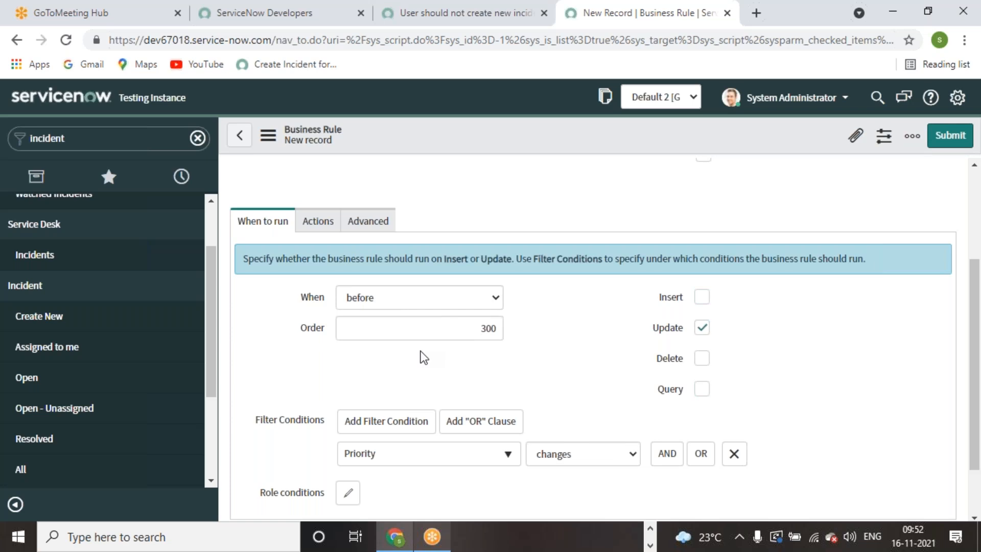
{"action": "left_click", "coordinate": [324, 227]}
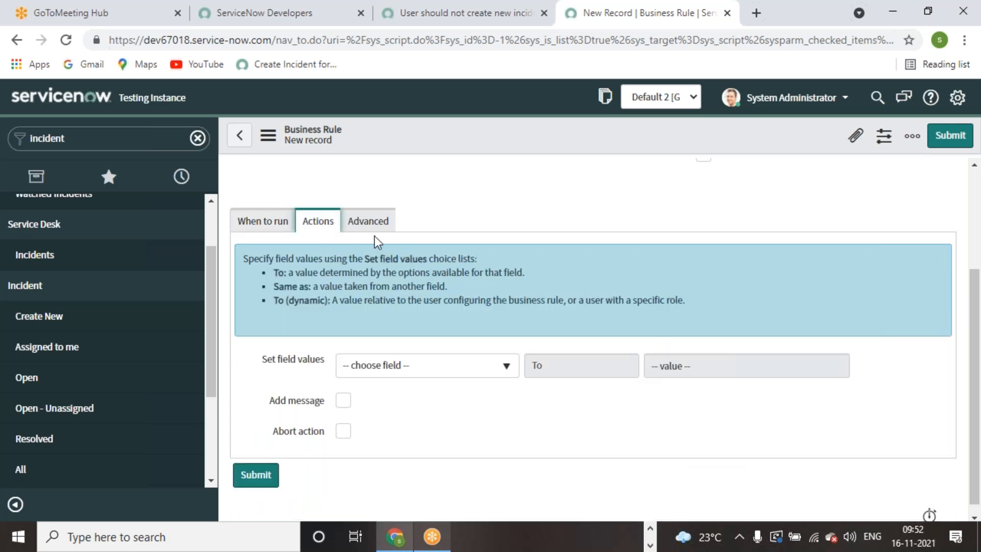
{"action": "left_click", "coordinate": [344, 401]}
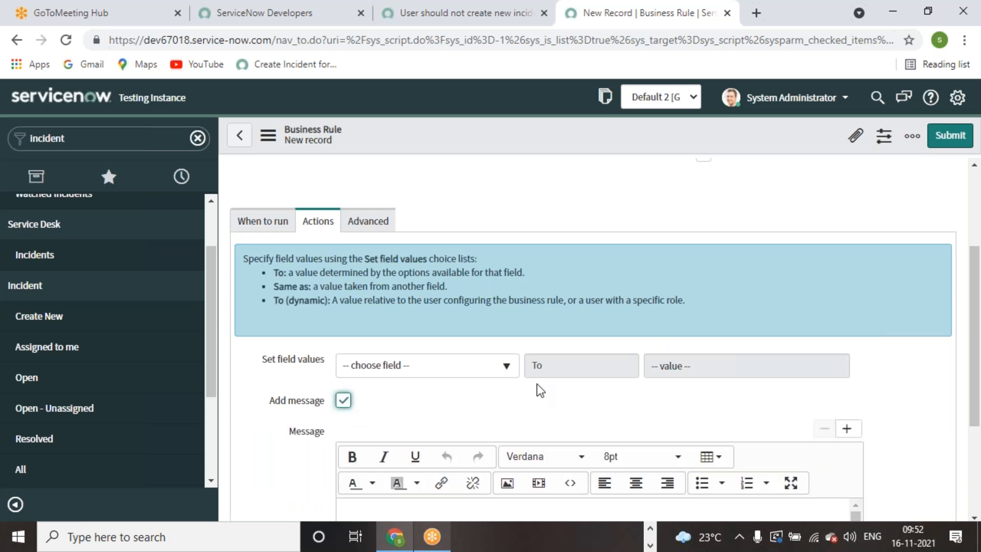
{"action": "scroll", "coordinate": [473, 337], "scroll_direction": "down", "scroll_amount": 3}
{"action": "scroll", "coordinate": [532, 243], "scroll_direction": "up", "scroll_amount": 1}
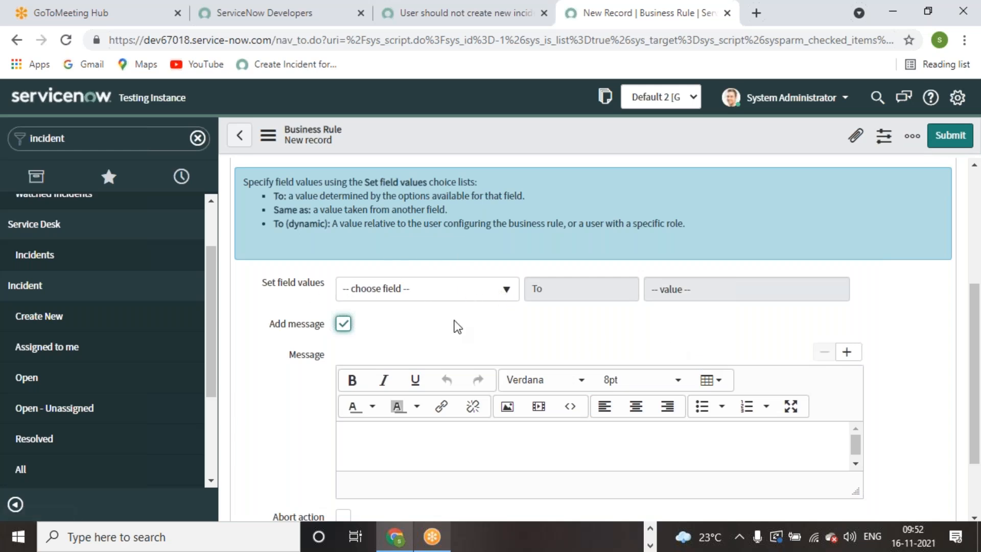
{"action": "scroll", "coordinate": [361, 422], "scroll_direction": "down", "scroll_amount": 2}
{"action": "left_click", "coordinate": [346, 419]}
Paste the message "User should not change the priority once created an incident ticket" with its formatting kept, removing the trailing quote mark.
{"action": "left_click", "coordinate": [450, 349]}
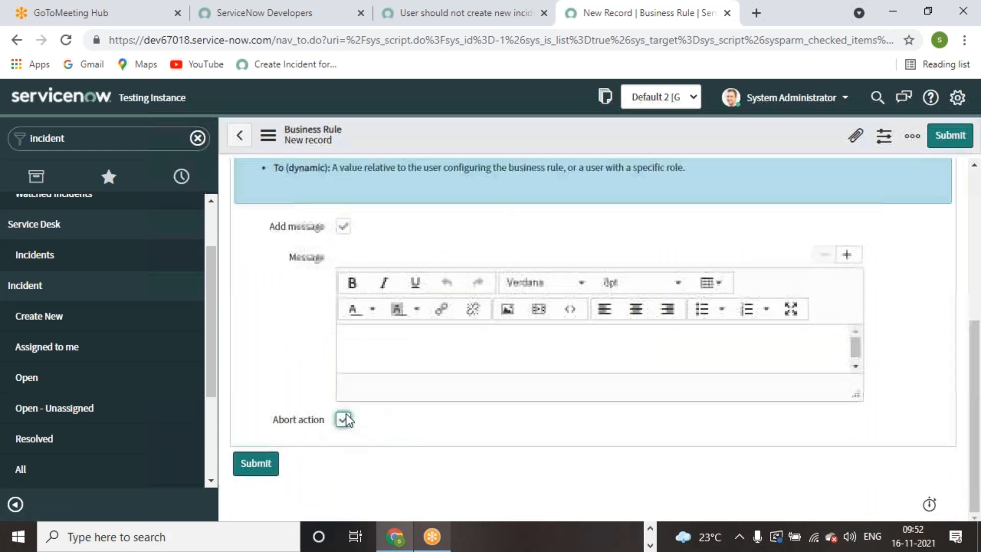
{"action": "key", "text": "ctrl+v"}
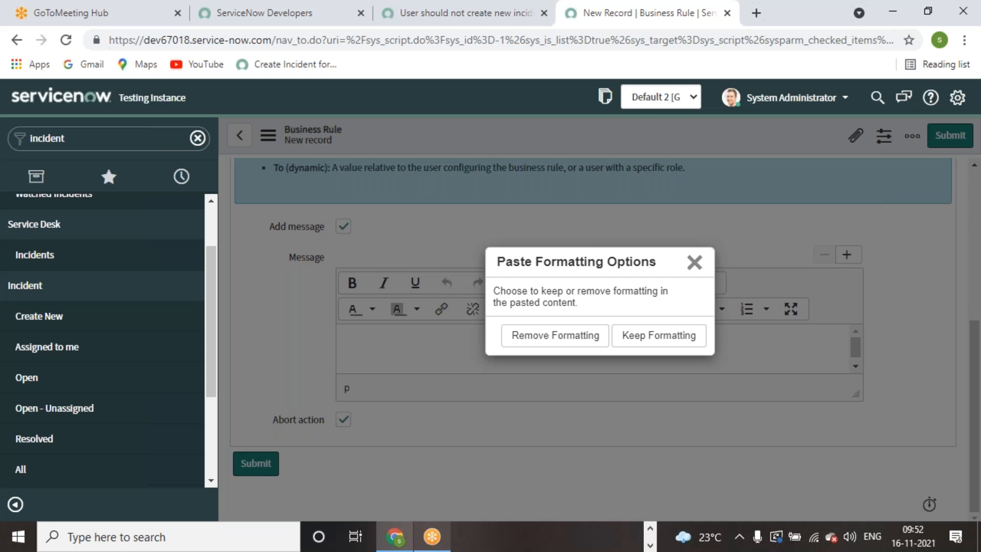
{"action": "left_click", "coordinate": [660, 337]}
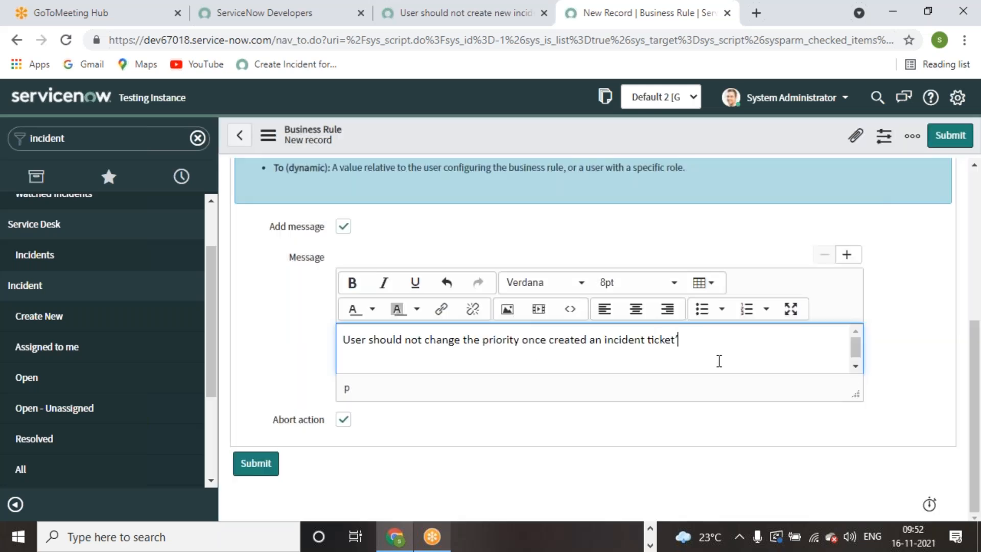
{"action": "key", "text": "BackSpace"}
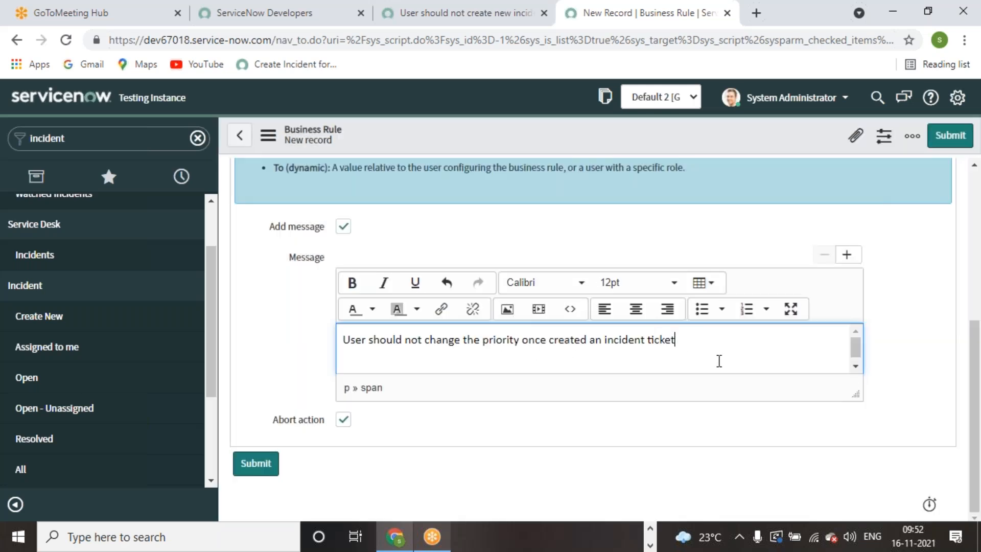
Save the new business rule while staying on its record.
{"action": "scroll", "coordinate": [467, 404], "scroll_direction": "up", "scroll_amount": 5}
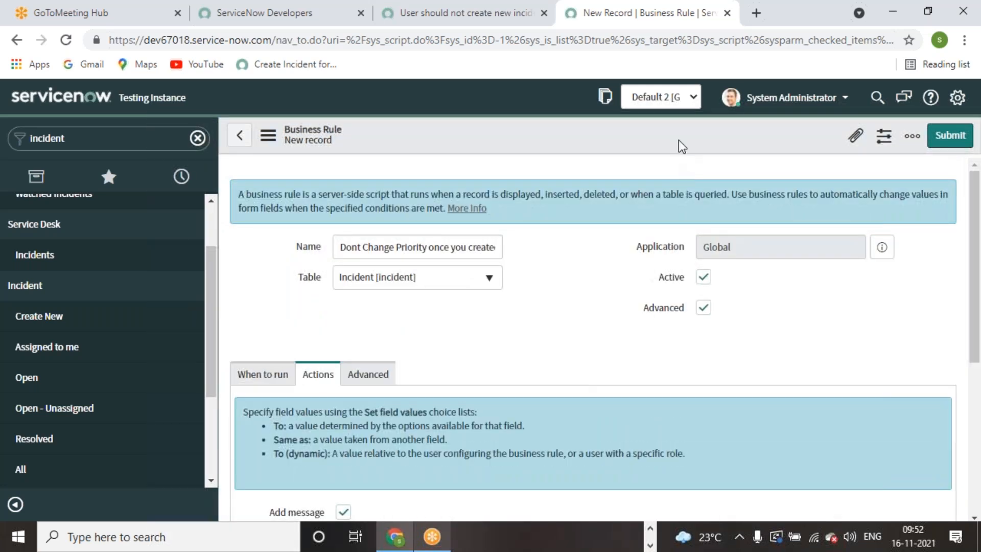
{"action": "right_click", "coordinate": [679, 139]}
{"action": "left_click", "coordinate": [702, 145]}
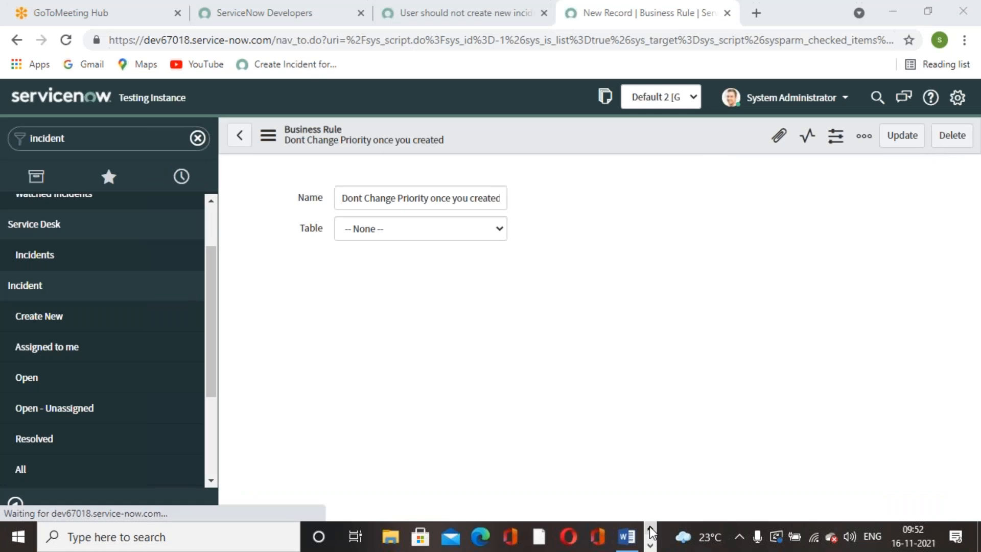
Review the Exercise 5 procedure and its action settings in the Word document, and switch back to Chrome.
{"action": "left_click", "coordinate": [627, 537]}
{"action": "scroll", "coordinate": [491, 306], "scroll_direction": "down", "scroll_amount": 10}
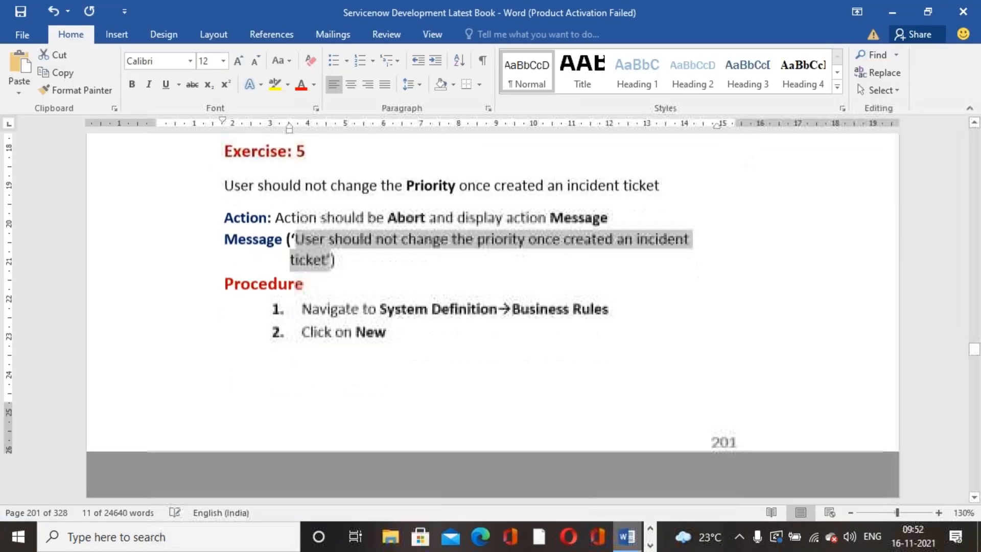
{"action": "scroll", "coordinate": [490, 317], "scroll_direction": "down", "scroll_amount": 15}
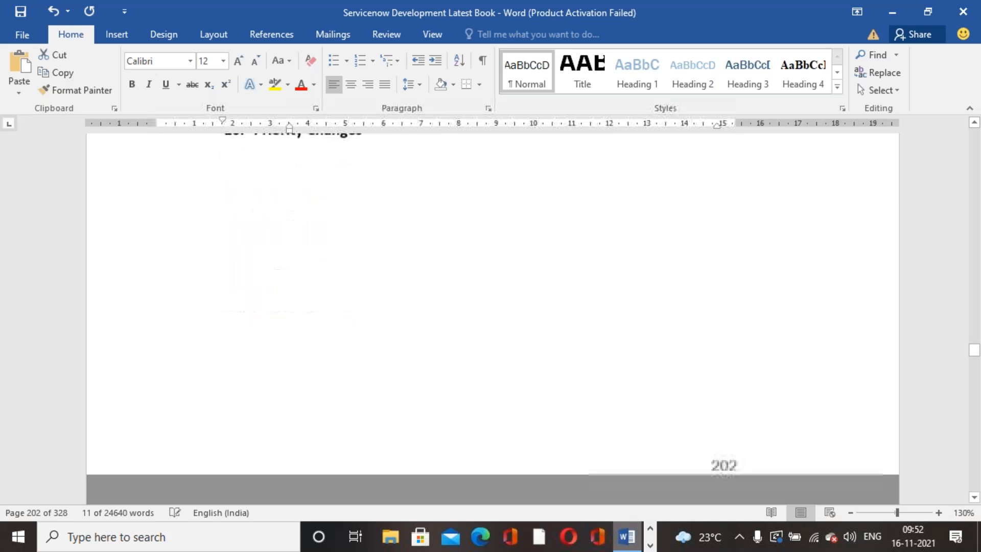
{"action": "scroll", "coordinate": [490, 317], "scroll_direction": "down", "scroll_amount": 10}
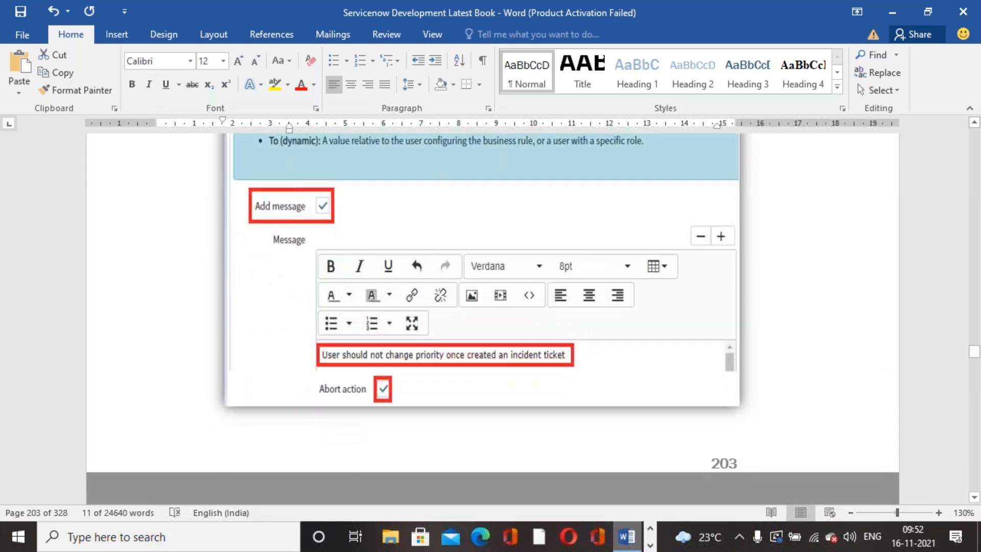
{"action": "scroll", "coordinate": [490, 316], "scroll_direction": "down", "scroll_amount": 2}
{"action": "left_click", "coordinate": [650, 544]}
{"action": "left_click", "coordinate": [650, 529]}
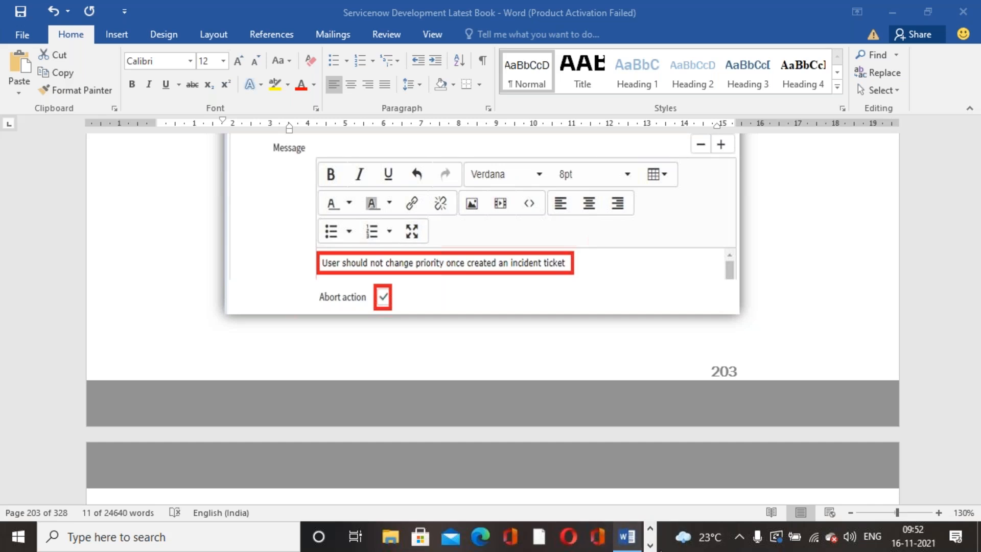
{"action": "left_click", "coordinate": [650, 545]}
{"action": "left_click", "coordinate": [396, 537]}
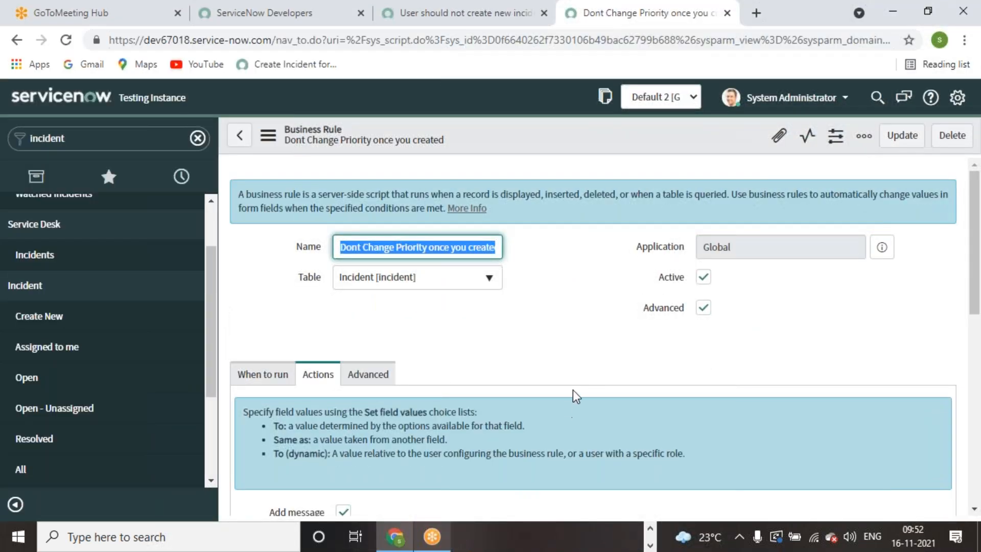
Open a new incident form in the browser tab holding the duplicate-incident business rule, filtering the navigator by "incident".
{"action": "left_click", "coordinate": [513, 23]}
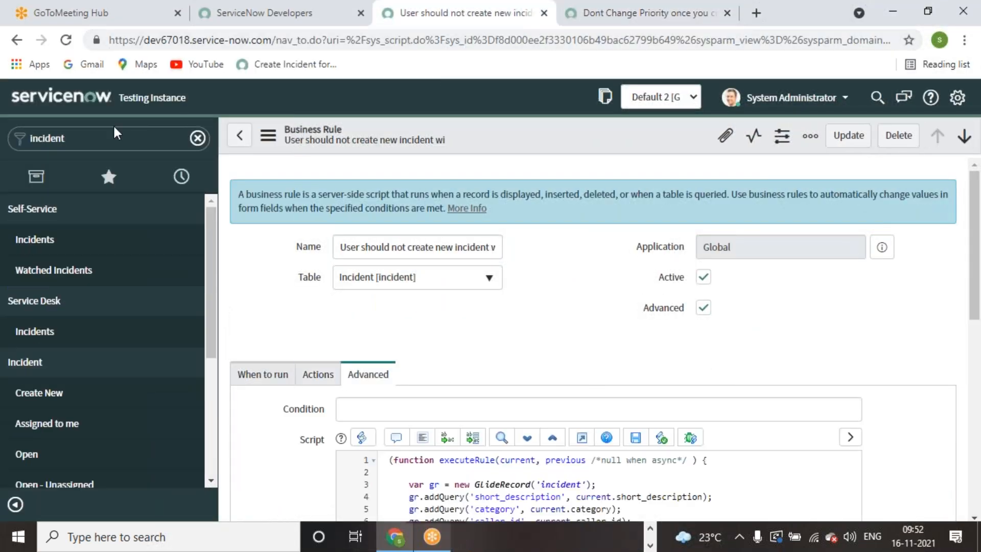
{"action": "left_click", "coordinate": [111, 139]}
{"action": "type", "text": "in"}
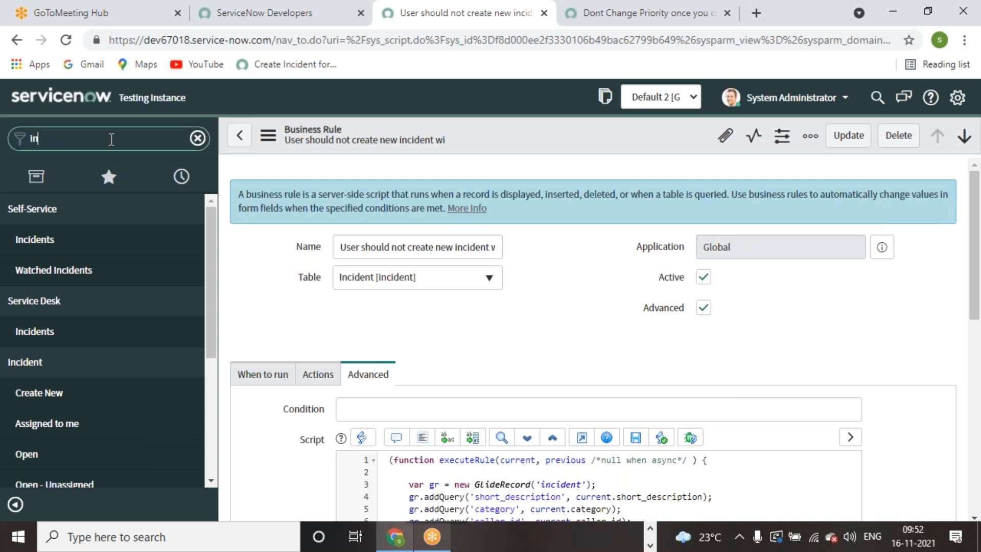
{"action": "type", "text": "cident"}
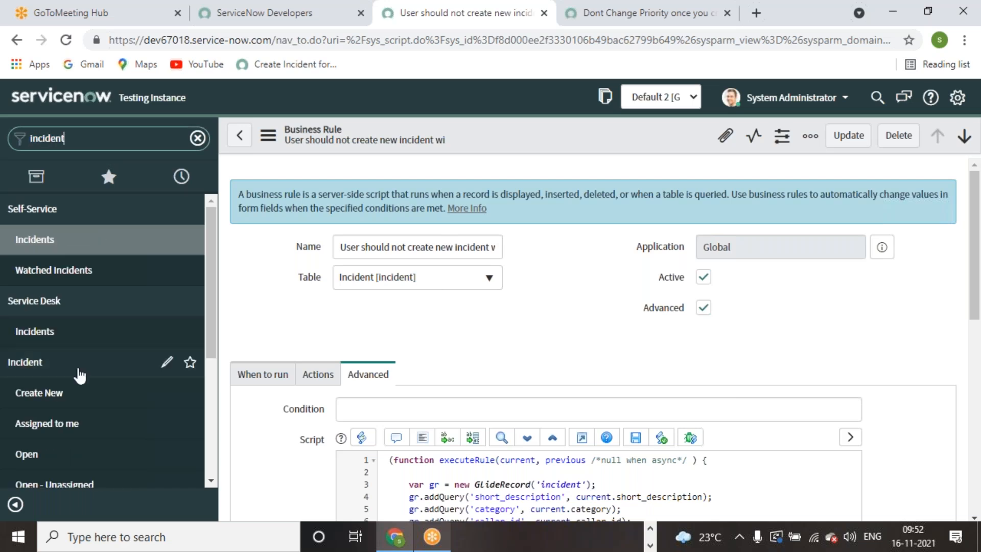
{"action": "left_click", "coordinate": [39, 392]}
{"action": "key", "text": "Return"}
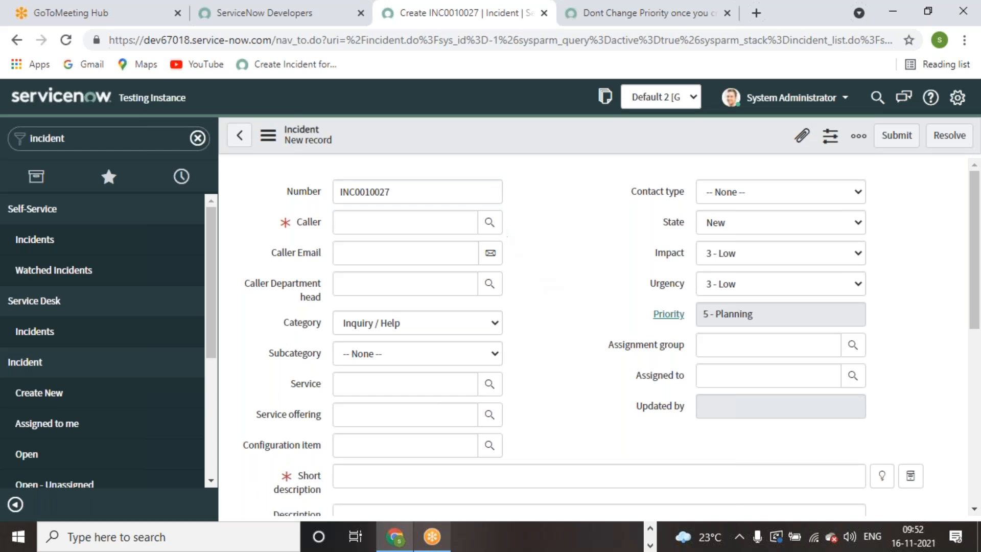
Choose a caller for the new incident and pick "Request for help" as its short description.
{"action": "left_click", "coordinate": [489, 223]}
{"action": "left_click", "coordinate": [95, 336]}
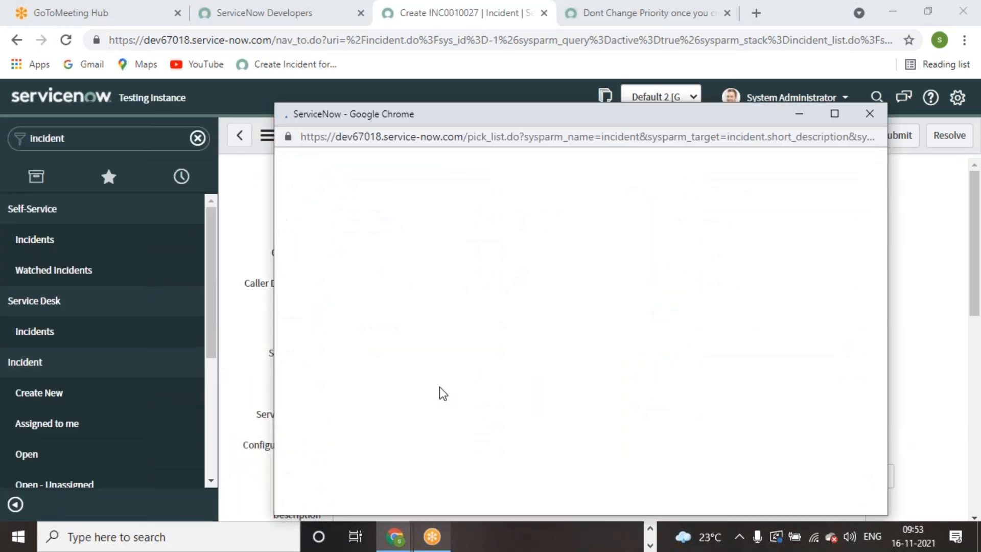
{"action": "scroll", "coordinate": [440, 396], "scroll_direction": "down", "scroll_amount": 2}
{"action": "left_click", "coordinate": [359, 350]}
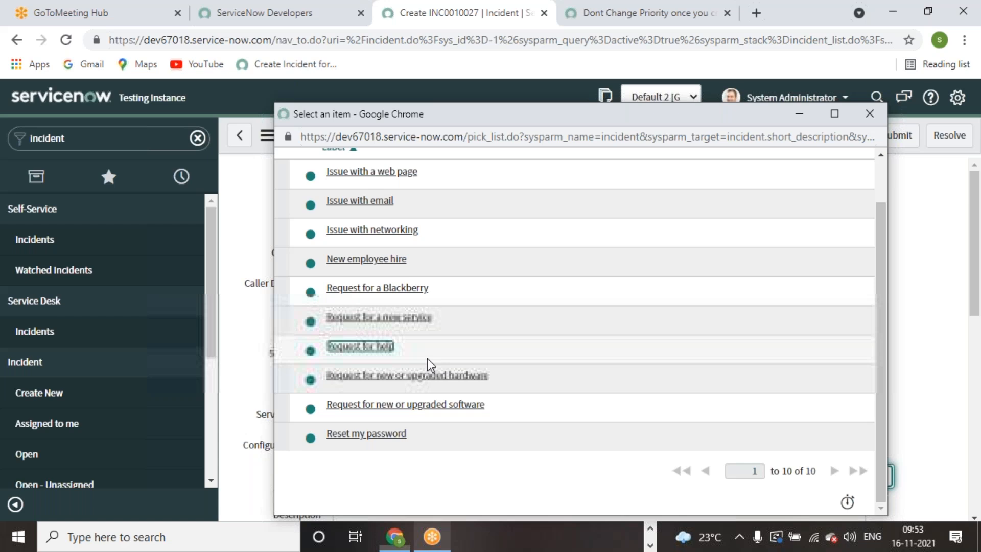
{"action": "scroll", "coordinate": [924, 322], "scroll_direction": "down", "scroll_amount": 10}
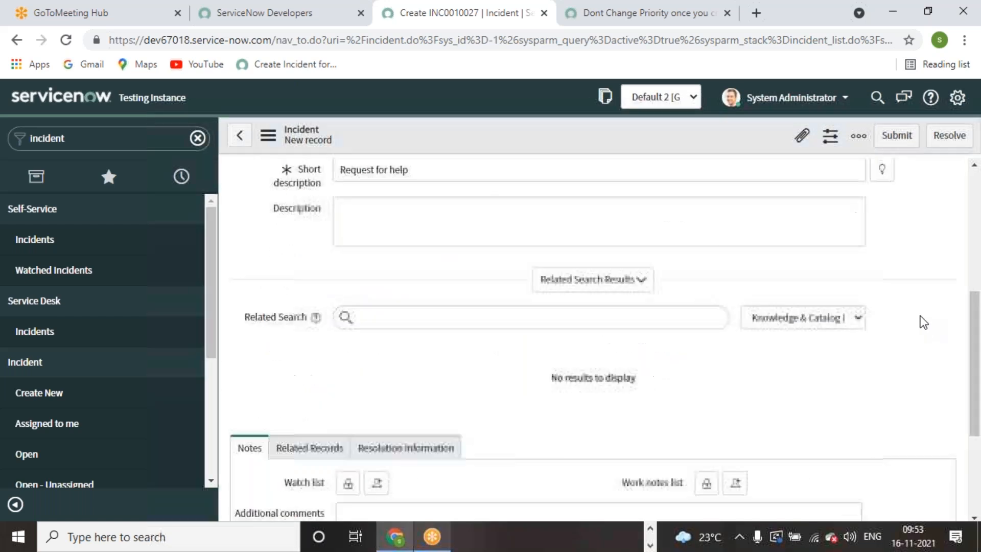
{"action": "scroll", "coordinate": [924, 322], "scroll_direction": "up", "scroll_amount": 10}
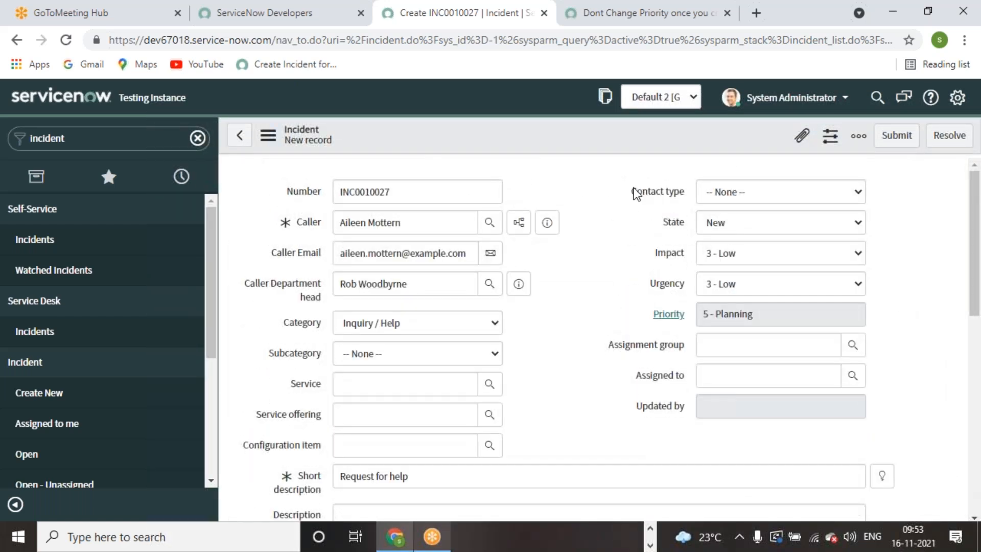
{"action": "right_click", "coordinate": [628, 133]}
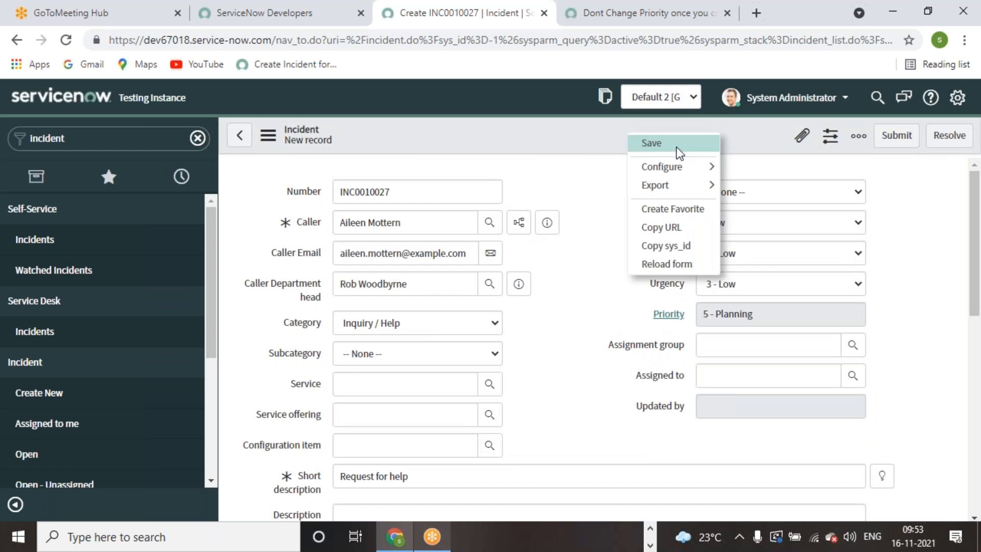
{"action": "left_click", "coordinate": [924, 268]}
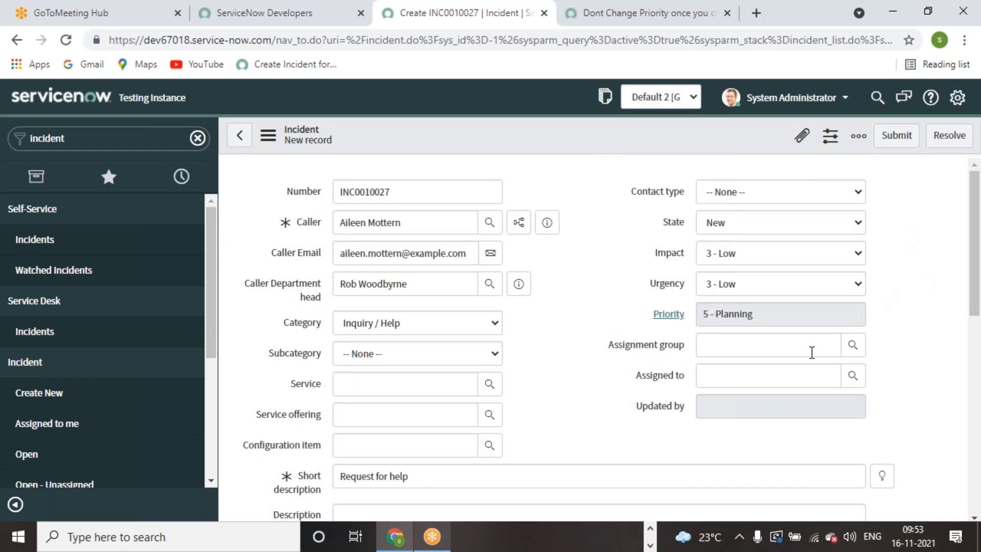
Set both the Impact and the Urgency of the new incident to 1 - High.
{"action": "left_click", "coordinate": [806, 253]}
{"action": "left_click", "coordinate": [766, 272]}
{"action": "left_click", "coordinate": [771, 284]}
{"action": "left_click", "coordinate": [769, 304]}
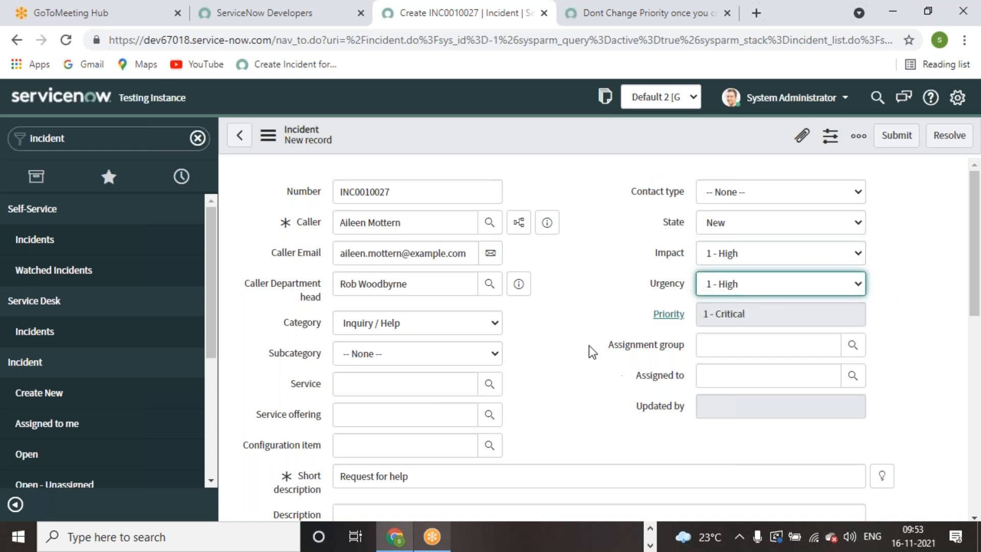
Try to save the new incident that uses the "Request for help" short description, and dismiss the resulting messages.
{"action": "right_click", "coordinate": [543, 132]}
{"action": "left_click", "coordinate": [562, 140]}
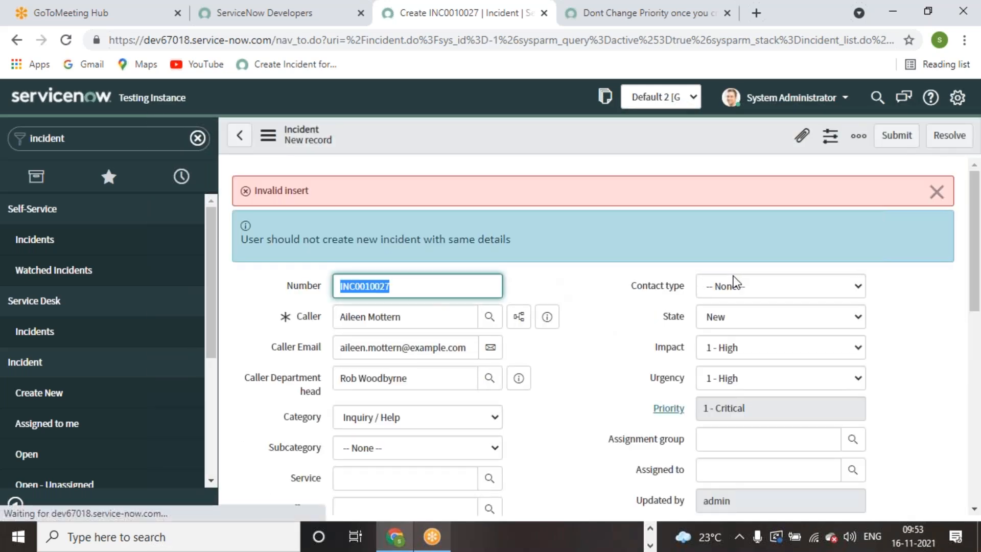
{"action": "left_click", "coordinate": [938, 195]}
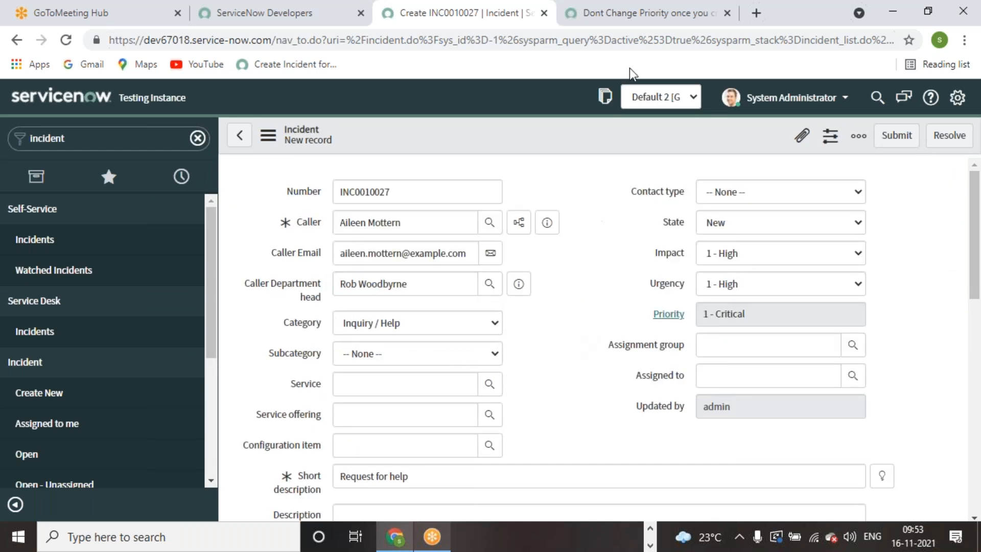
Open the System Definition list of business rules in the browser tab holding the priority rule, filtering the navigator by "business rules".
{"action": "left_click", "coordinate": [615, 20]}
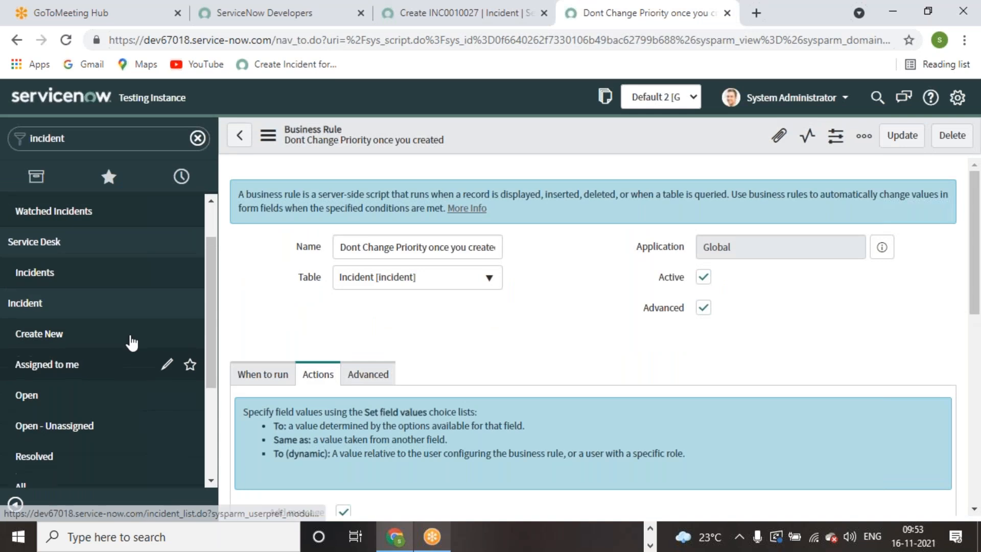
{"action": "scroll", "coordinate": [132, 342], "scroll_direction": "up", "scroll_amount": 2}
{"action": "left_click", "coordinate": [122, 139]}
{"action": "type", "text": "business"}
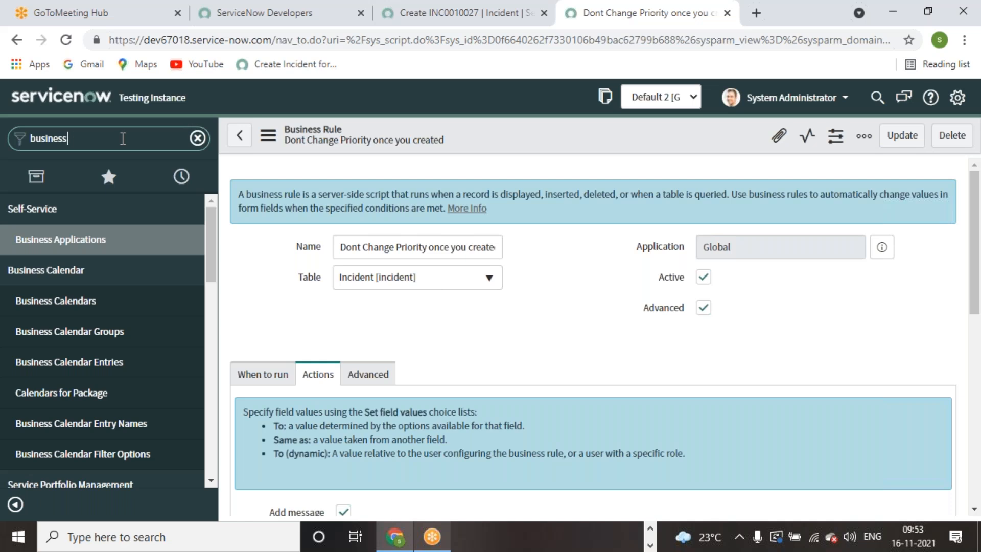
{"action": "type", "text": "rules"}
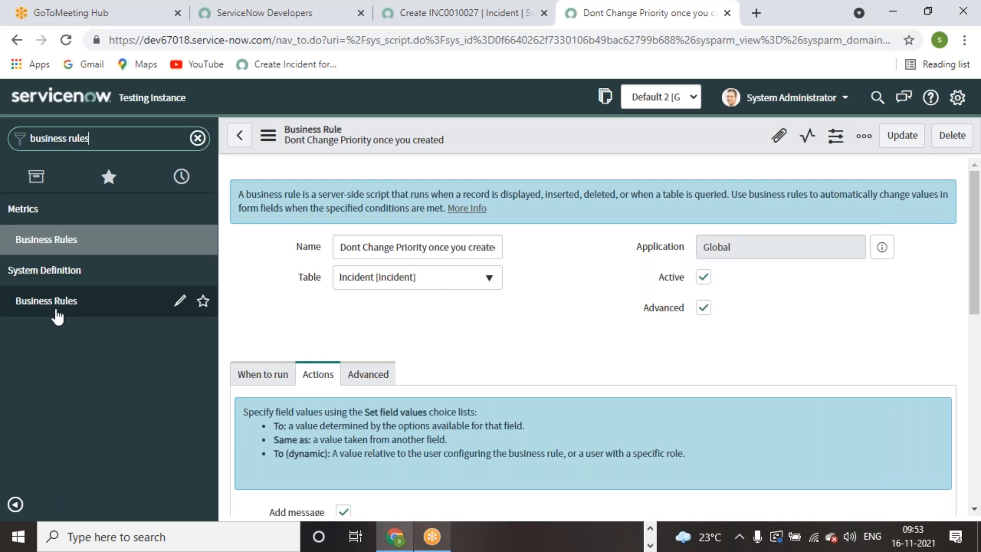
{"action": "left_click", "coordinate": [478, 14]}
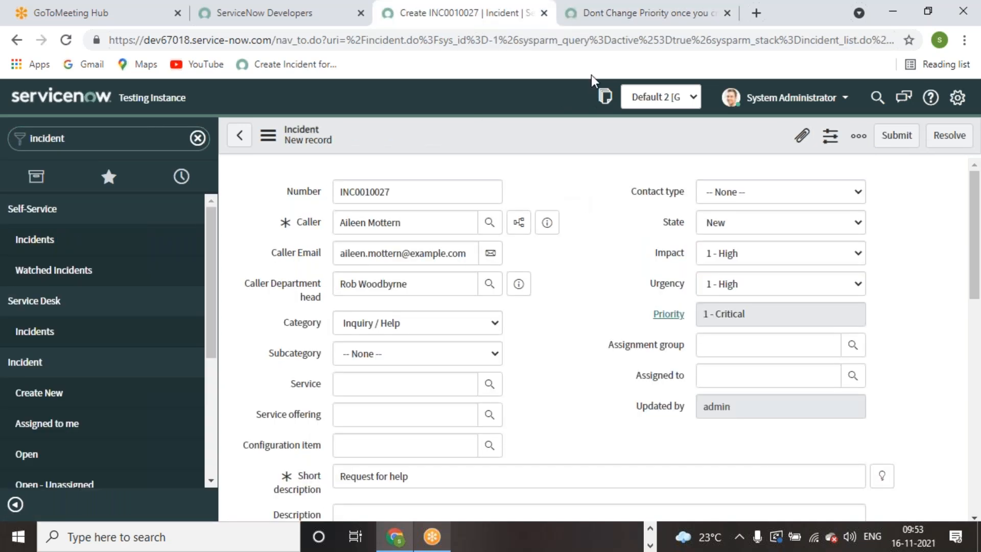
{"action": "left_click", "coordinate": [588, 27]}
{"action": "left_click", "coordinate": [59, 311]}
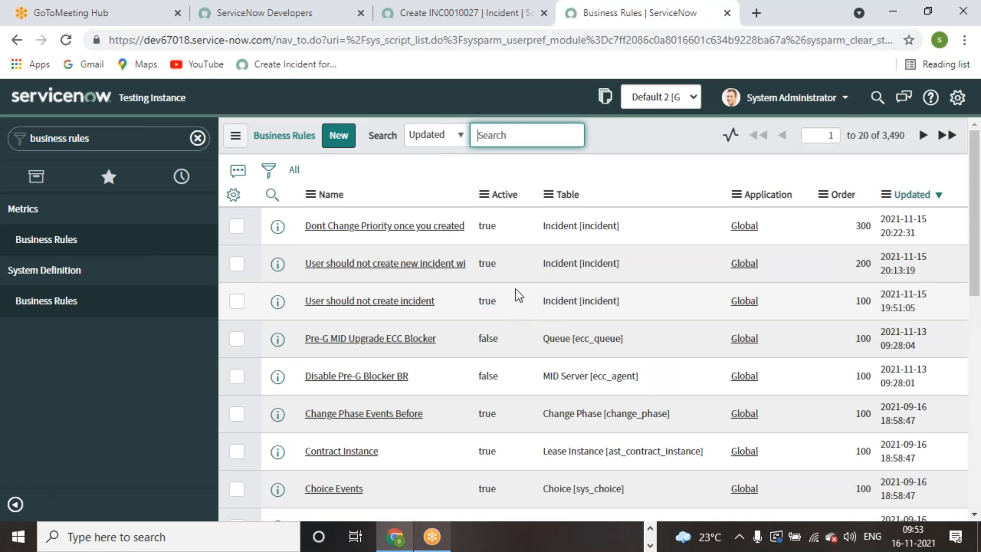
Set Active to false for the business rule that blocks new incidents with the same details.
{"action": "left_click", "coordinate": [517, 266]}
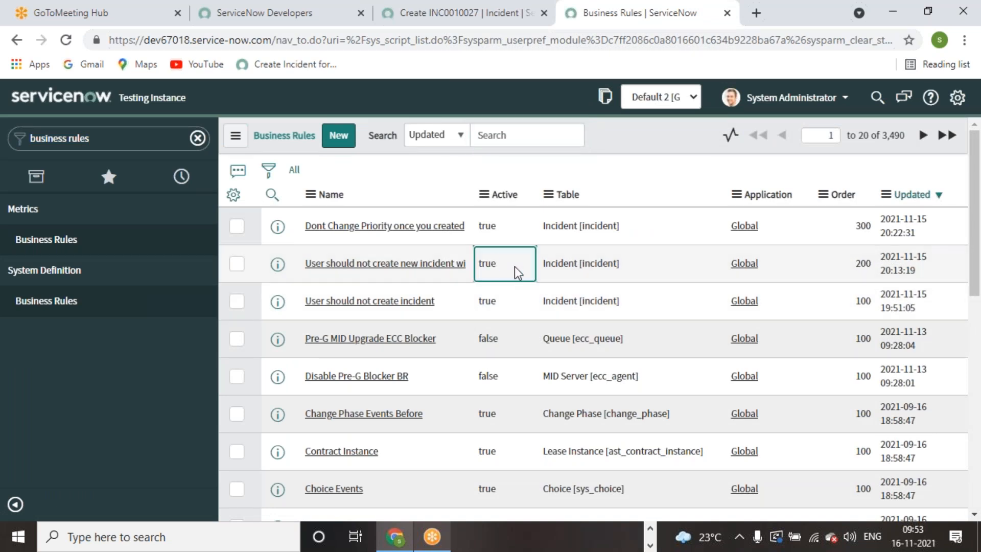
{"action": "left_click", "coordinate": [519, 272]}
{"action": "left_click", "coordinate": [520, 298]}
{"action": "left_click", "coordinate": [550, 261]}
Set Active to false for the "User should not create incident" business rule.
{"action": "left_click", "coordinate": [513, 313]}
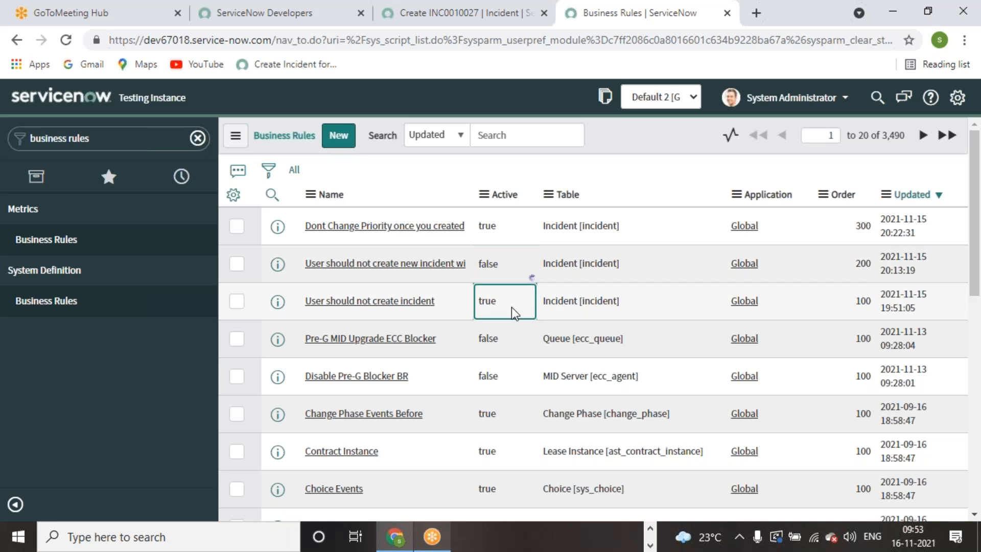
{"action": "left_click", "coordinate": [513, 310]}
{"action": "left_click", "coordinate": [514, 308]}
{"action": "left_click", "coordinate": [511, 337]}
{"action": "left_click", "coordinate": [550, 298]}
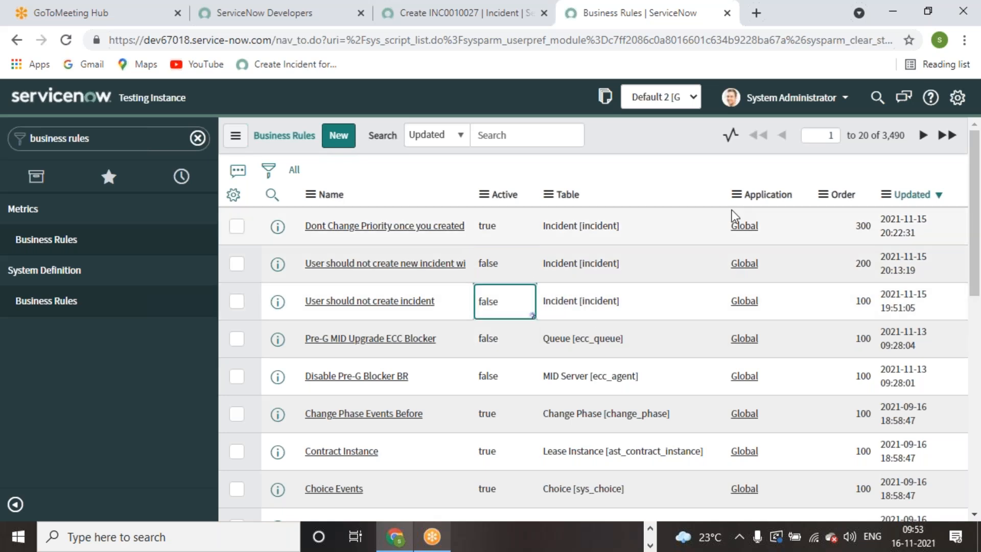
Filter the navigator by "incide" and open a blank form for a new incident.
{"action": "left_click", "coordinate": [108, 146]}
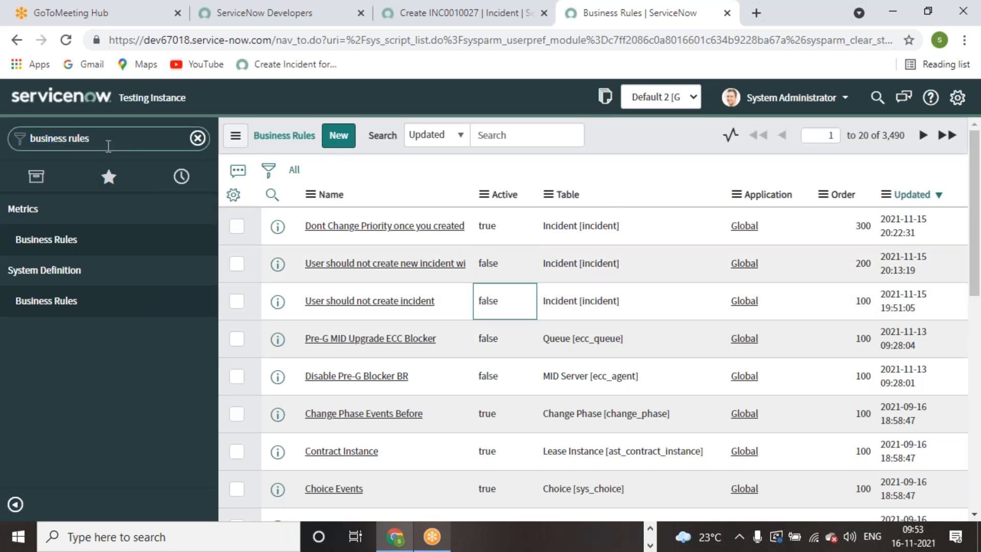
{"action": "left_click_drag", "start_coordinate": [122, 131], "coordinate": [11, 136]}
{"action": "type", "text": "I"}
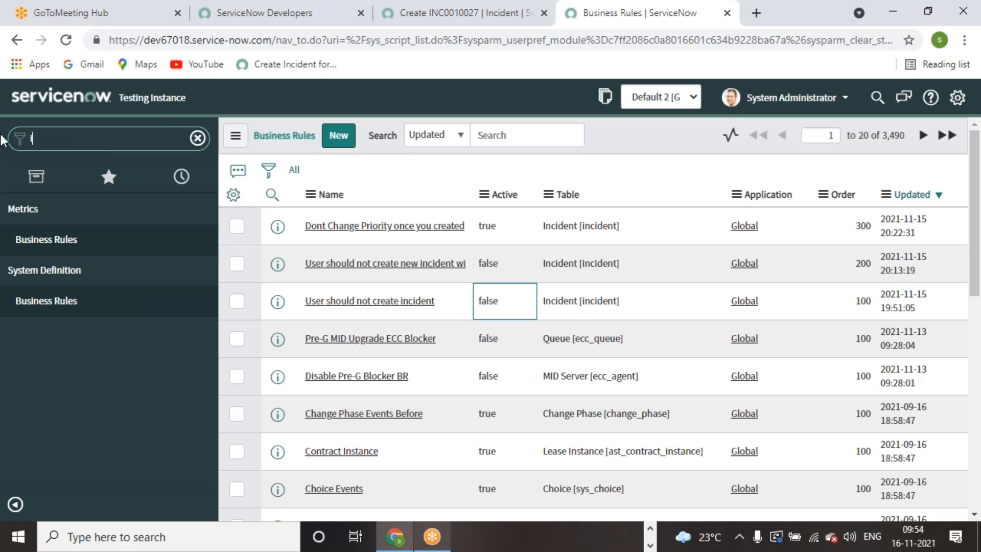
{"action": "type", "text": "ncidentr"}
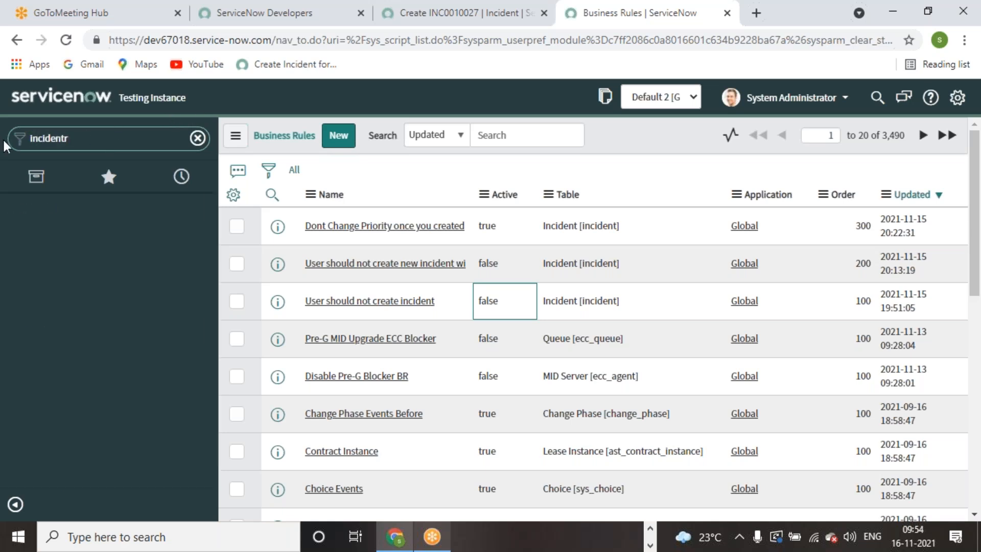
{"action": "key", "text": "BackSpace"}
{"action": "key", "text": "BackSpace"}
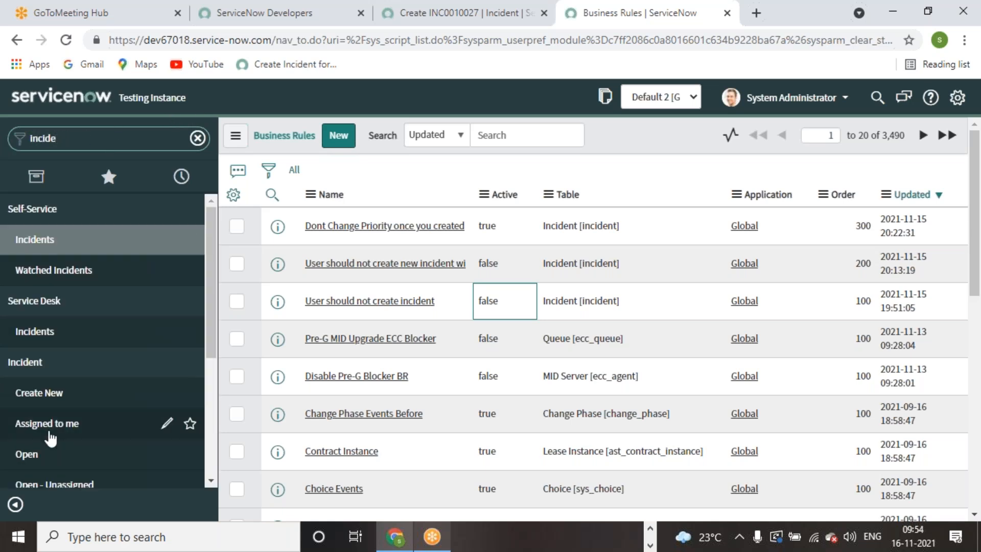
{"action": "left_click", "coordinate": [96, 399]}
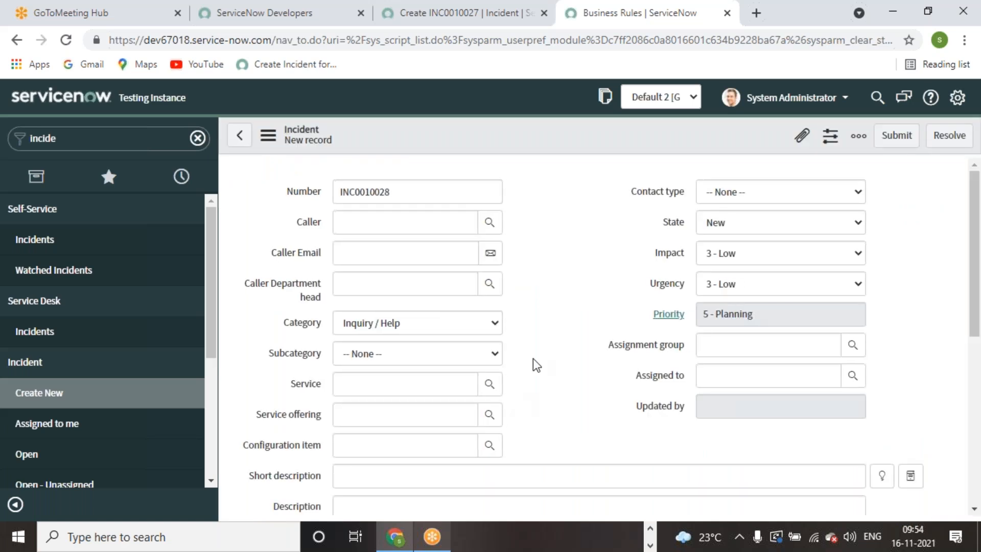
Choose a caller for the incident, pick "Issue with networking" as its short description, and set the Category to Network.
{"action": "left_click", "coordinate": [484, 222]}
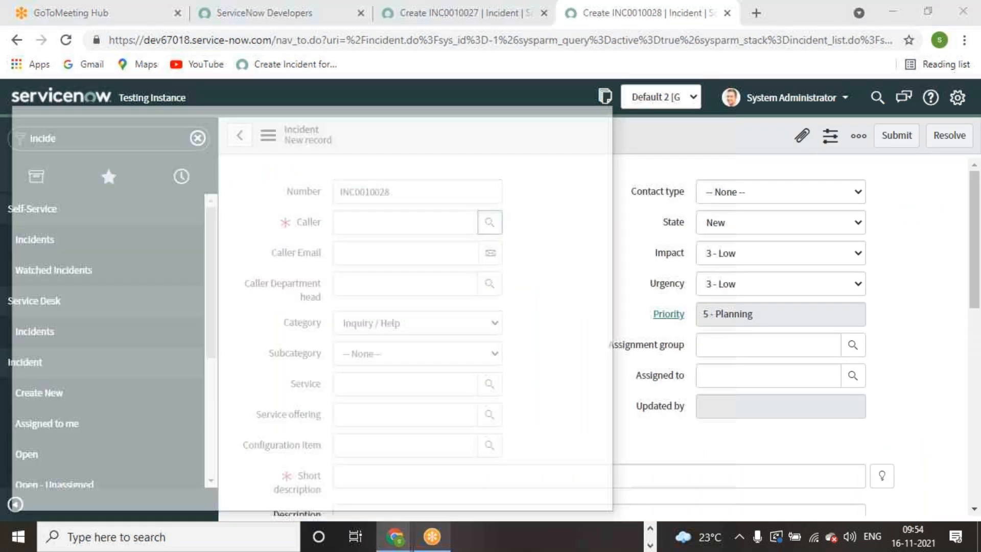
{"action": "key", "text": "Return"}
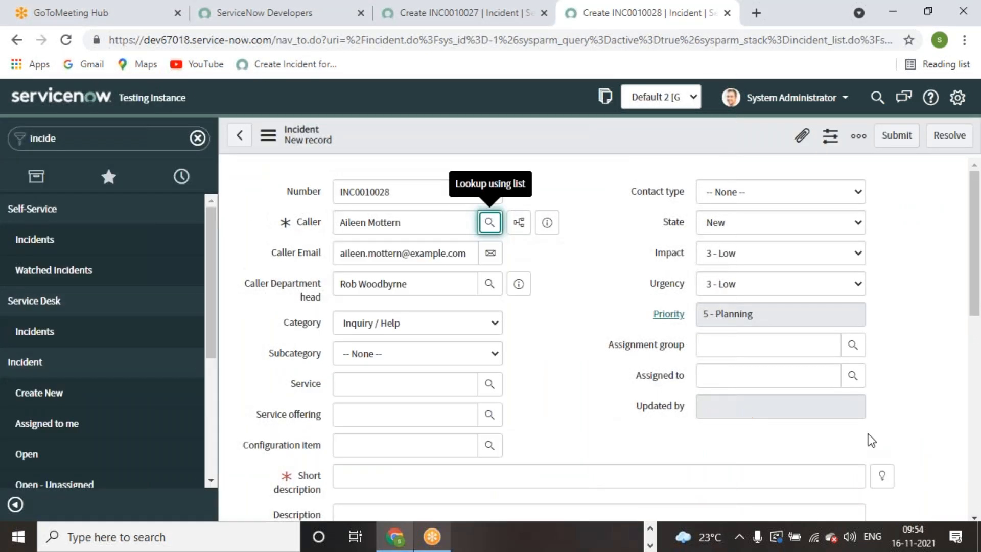
{"action": "left_click", "coordinate": [882, 476]}
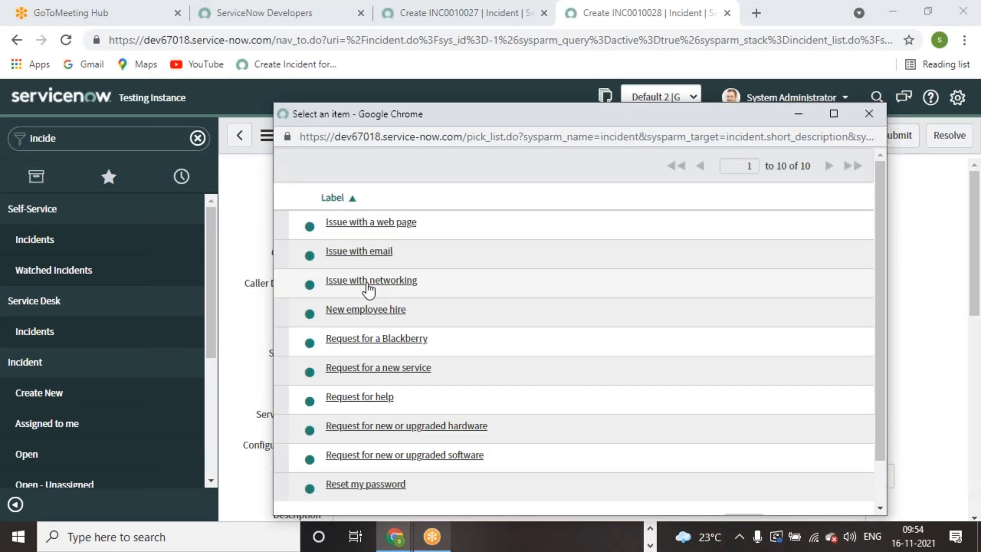
{"action": "left_click", "coordinate": [369, 282]}
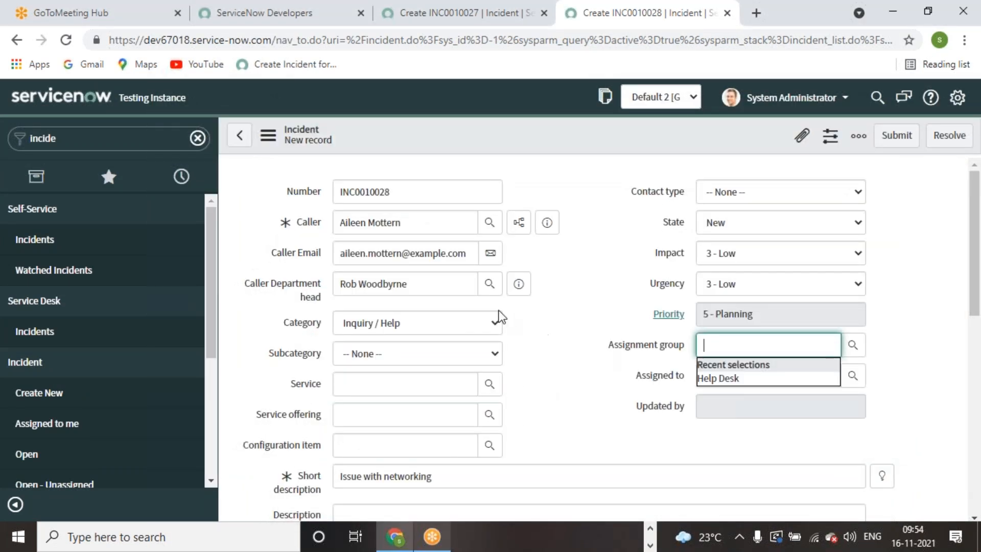
{"action": "left_click", "coordinate": [495, 322]}
{"action": "left_click", "coordinate": [436, 398]}
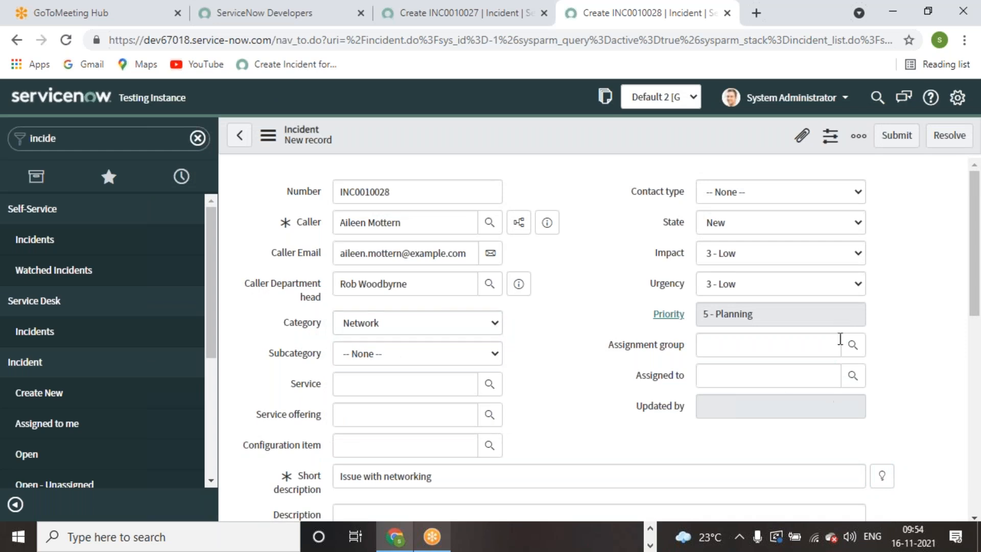
Set both the Impact and the Urgency of the networking incident to 1 - High.
{"action": "left_click", "coordinate": [806, 254]}
{"action": "left_click", "coordinate": [758, 271]}
{"action": "left_click", "coordinate": [751, 283]}
{"action": "left_click", "coordinate": [745, 302]}
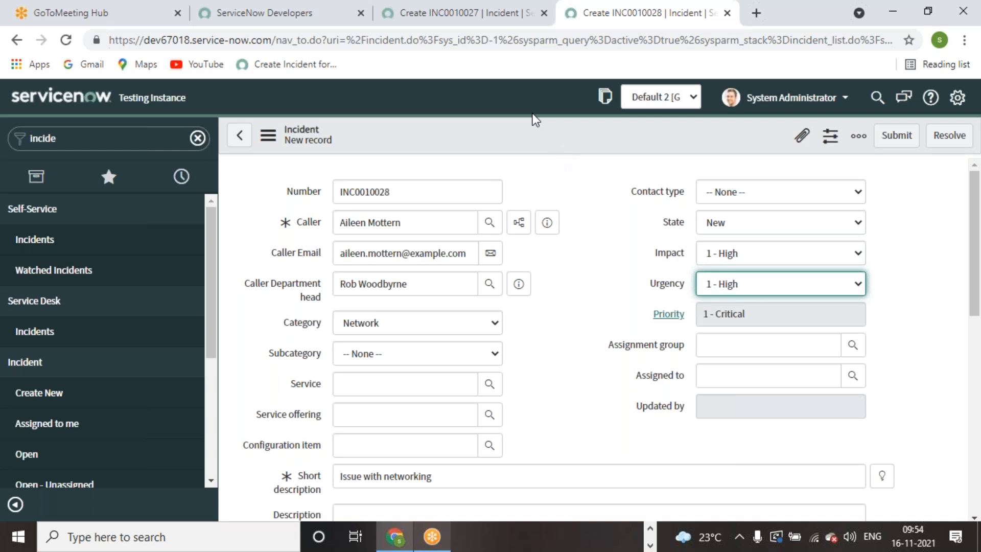
Save the new networking incident and cancel the long-running transaction.
{"action": "right_click", "coordinate": [532, 132]}
{"action": "left_click", "coordinate": [552, 145]}
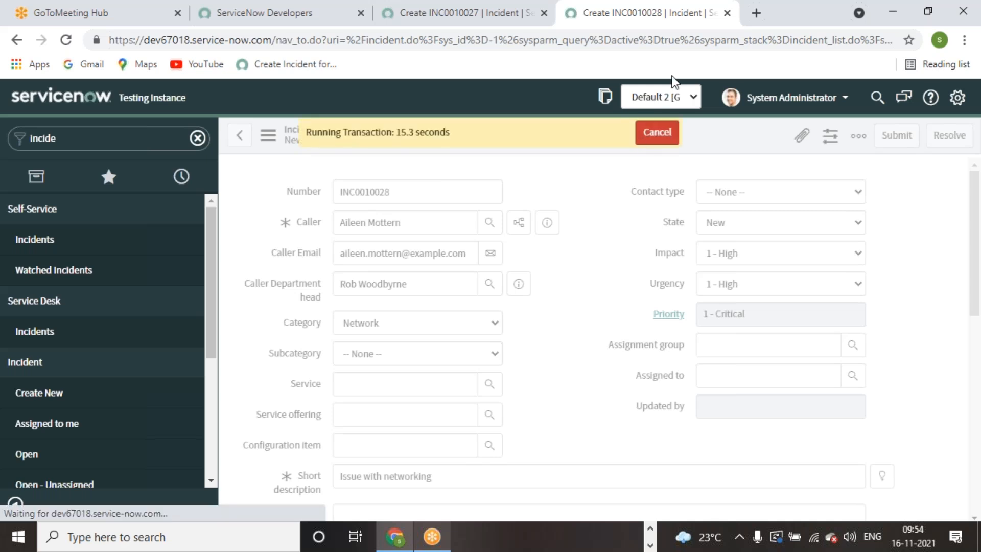
{"action": "left_click", "coordinate": [667, 133]}
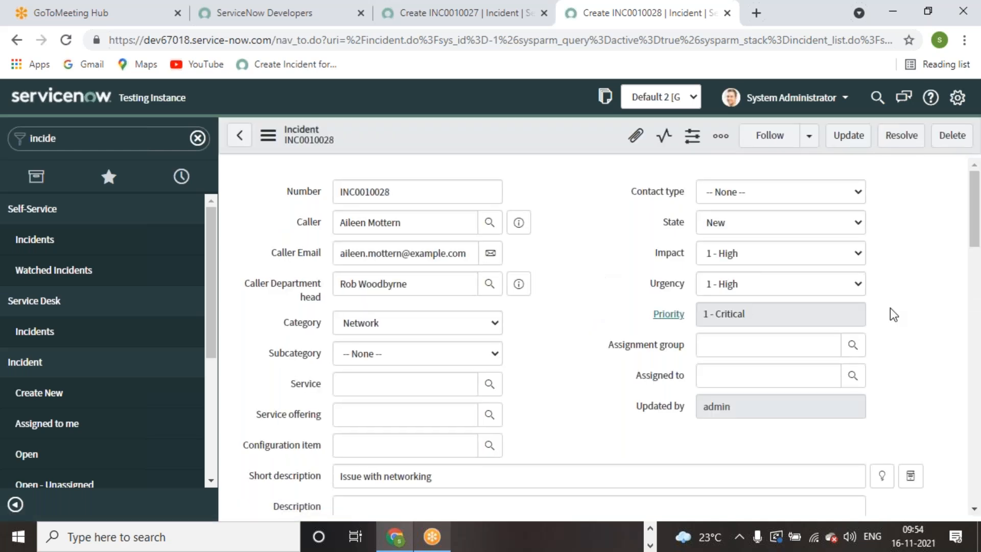
Change the saved incident's Impact and Urgency to 2 - Medium and try to save the record.
{"action": "left_click", "coordinate": [858, 255]}
{"action": "left_click", "coordinate": [780, 287]}
{"action": "left_click", "coordinate": [792, 283]}
{"action": "left_click", "coordinate": [780, 313]}
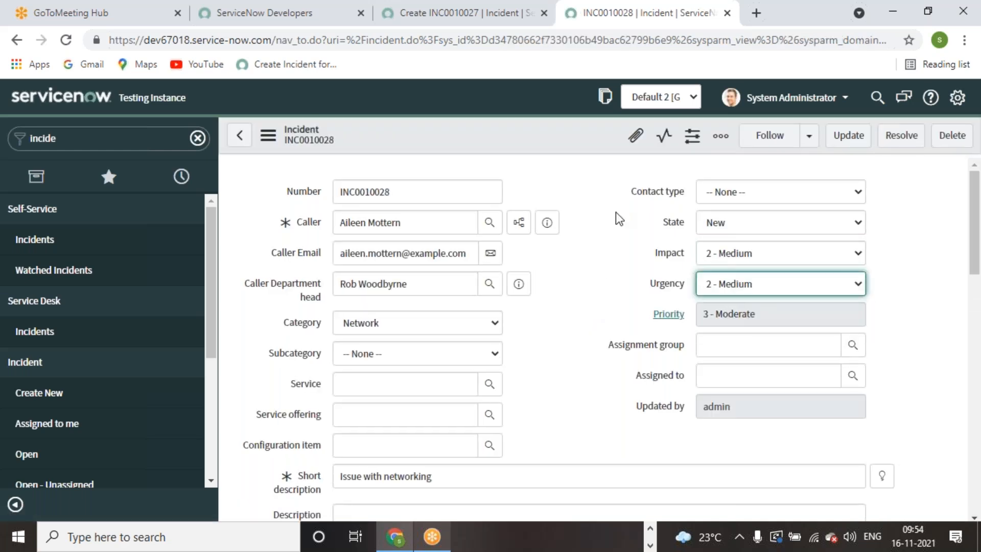
{"action": "right_click", "coordinate": [470, 124]}
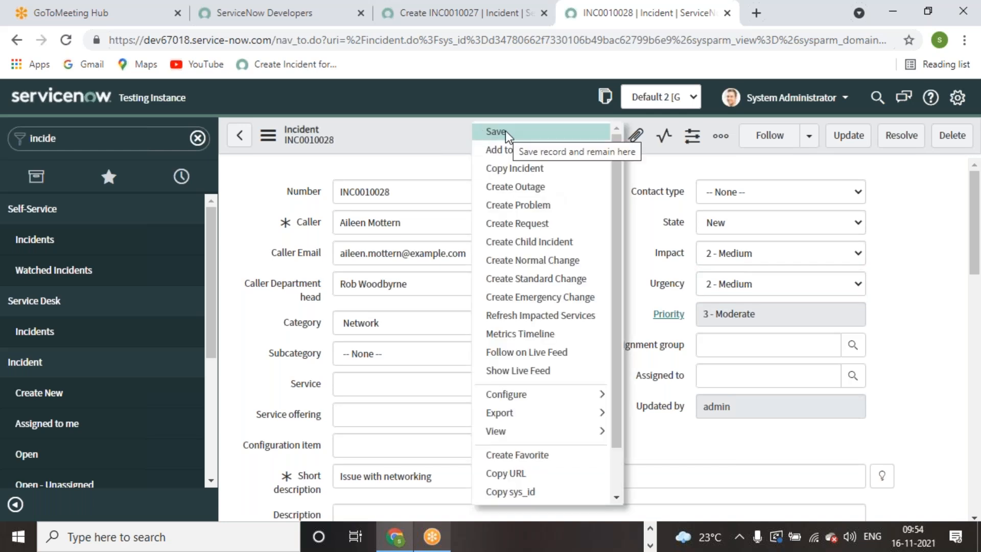
{"action": "left_click", "coordinate": [506, 134]}
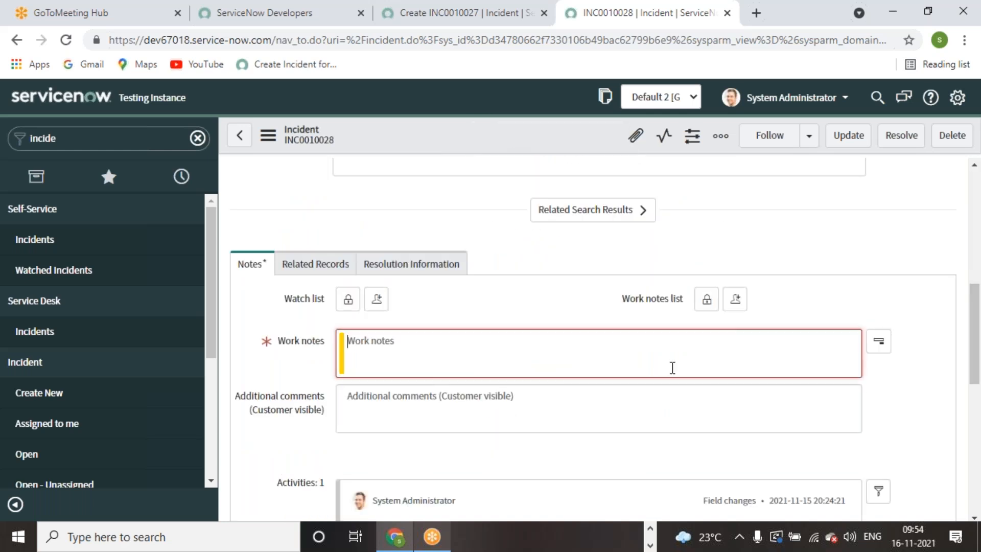
Enter "Resolv" in the mandatory work notes, save the incident again to test the priority rule, and dismiss the resulting messages.
{"action": "type", "text": "Resolv"}
{"action": "scroll", "coordinate": [618, 352], "scroll_direction": "up", "scroll_amount": 10}
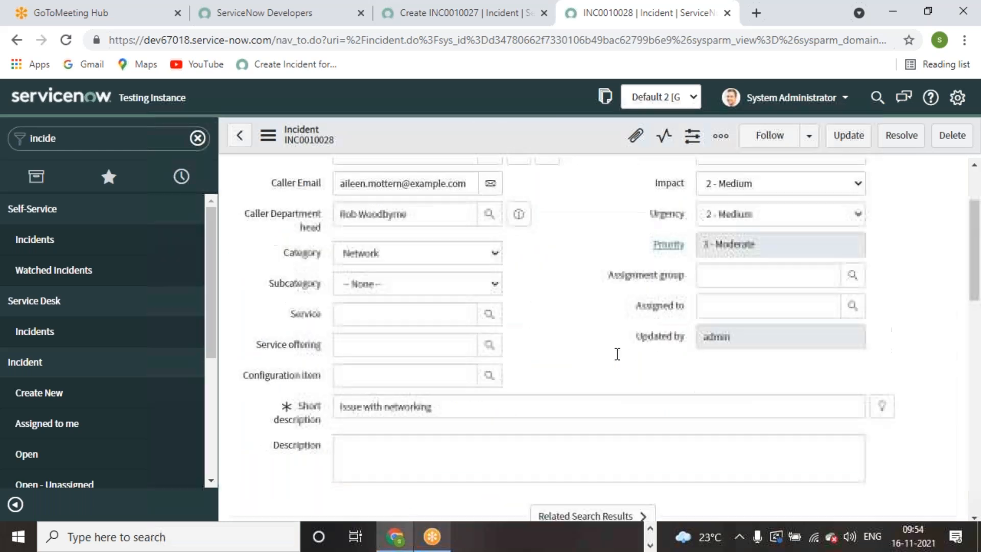
{"action": "right_click", "coordinate": [499, 128]}
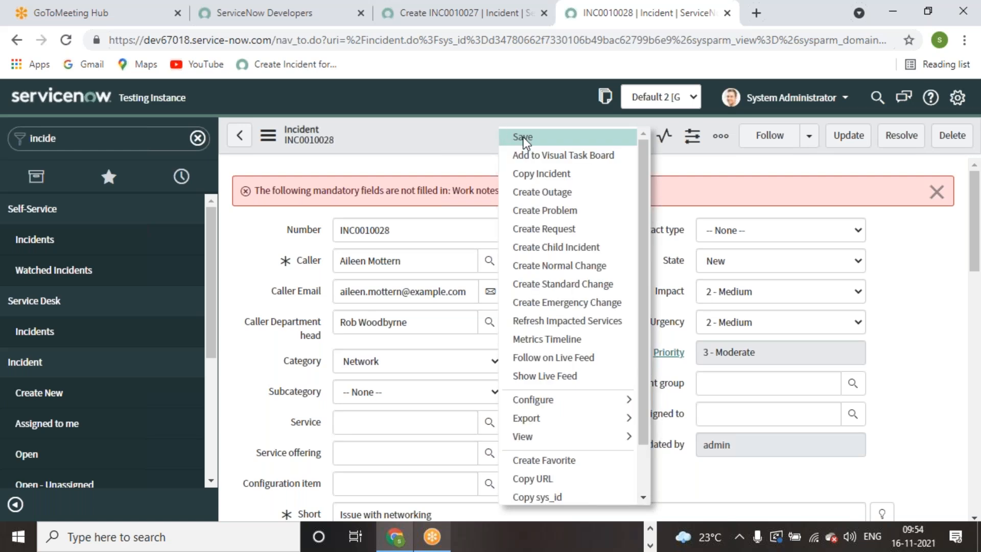
{"action": "left_click", "coordinate": [523, 138]}
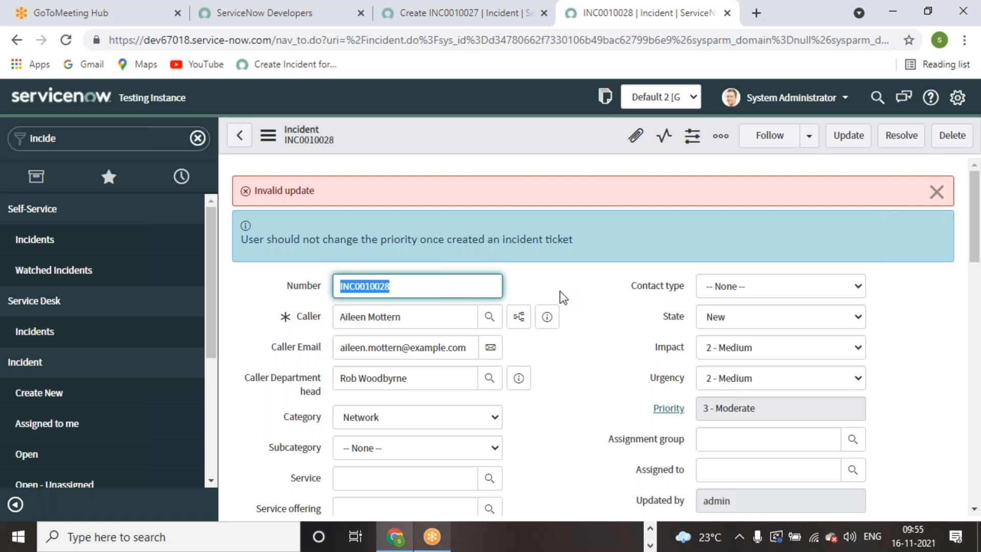
{"action": "scroll", "coordinate": [560, 383], "scroll_direction": "down", "scroll_amount": 2}
{"action": "scroll", "coordinate": [561, 384], "scroll_direction": "up", "scroll_amount": 2}
{"action": "left_click", "coordinate": [937, 194]}
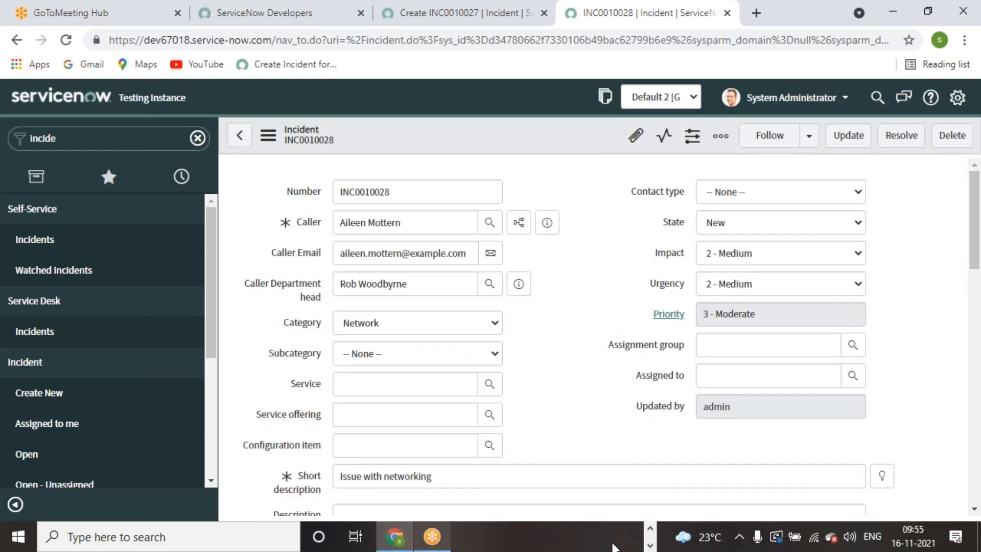
Switch to the Word document and review the Exercise 6 procedure and the After Business Rules section with its Exercise 7.
{"action": "left_click", "coordinate": [654, 545]}
{"action": "left_click", "coordinate": [652, 529]}
{"action": "left_click", "coordinate": [632, 538]}
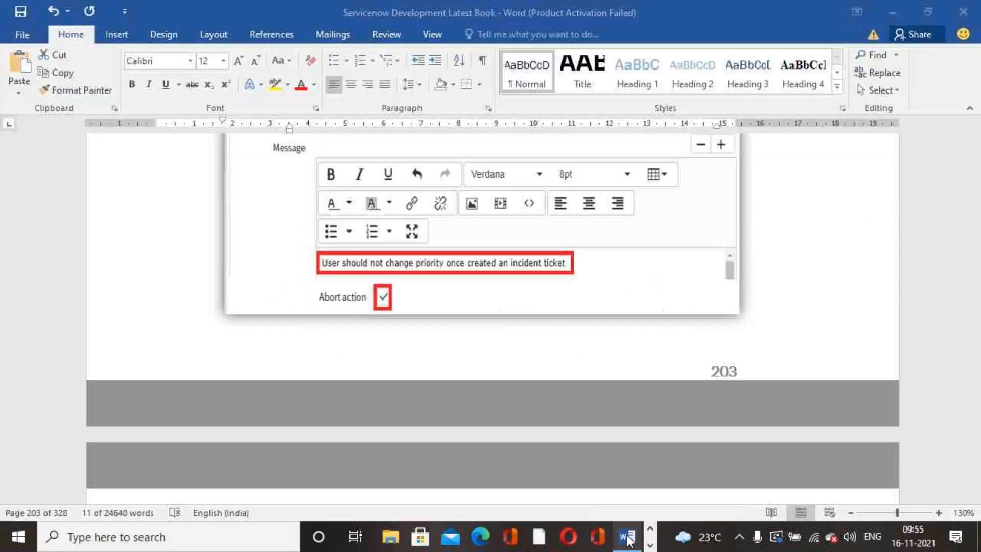
{"action": "scroll", "coordinate": [649, 400], "scroll_direction": "down", "scroll_amount": 6}
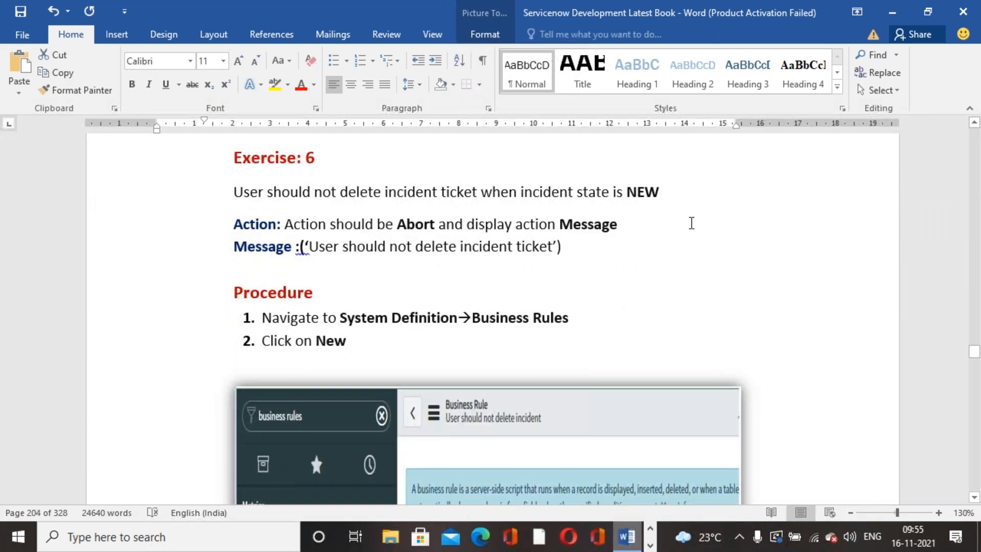
{"action": "scroll", "coordinate": [521, 279], "scroll_direction": "down", "scroll_amount": 12}
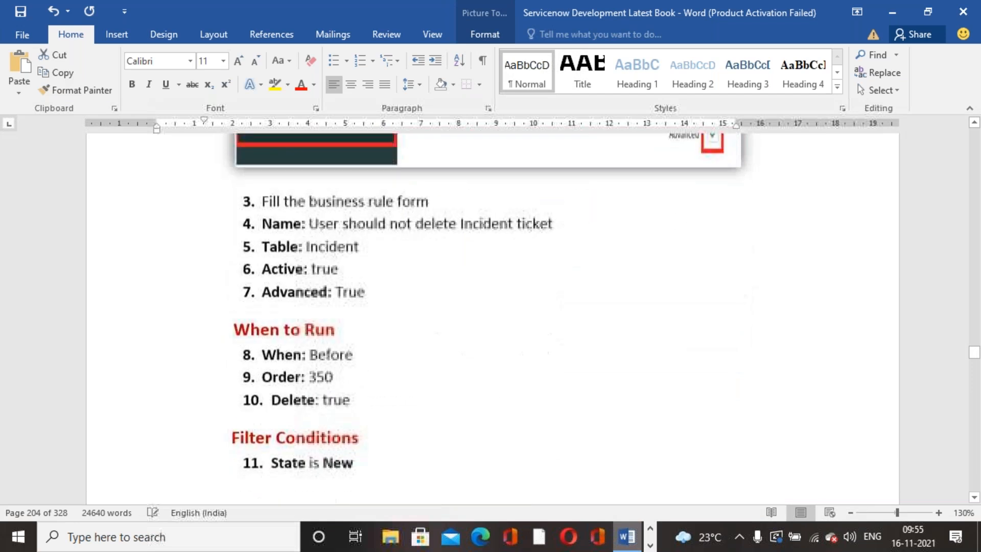
{"action": "scroll", "coordinate": [526, 313], "scroll_direction": "down", "scroll_amount": 15}
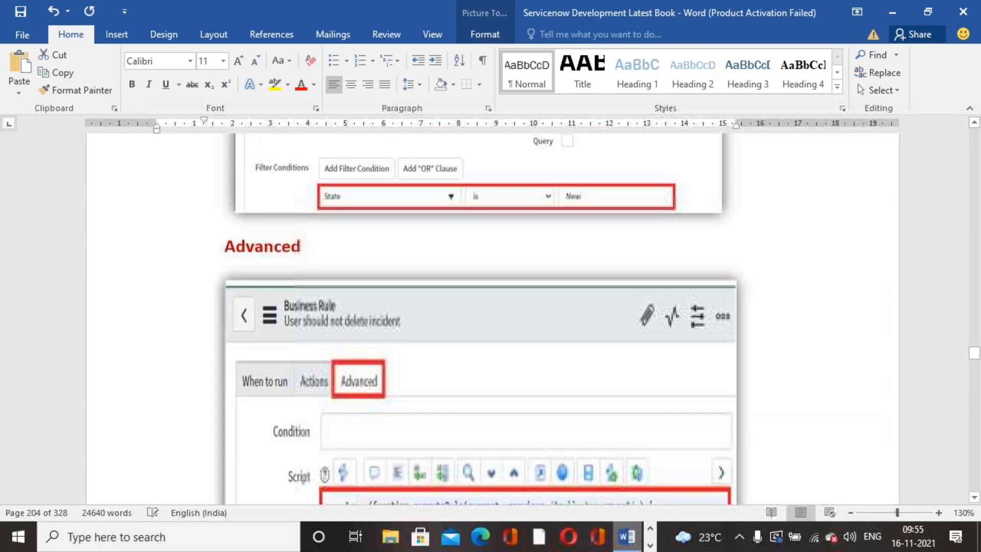
{"action": "scroll", "coordinate": [526, 313], "scroll_direction": "down", "scroll_amount": 15}
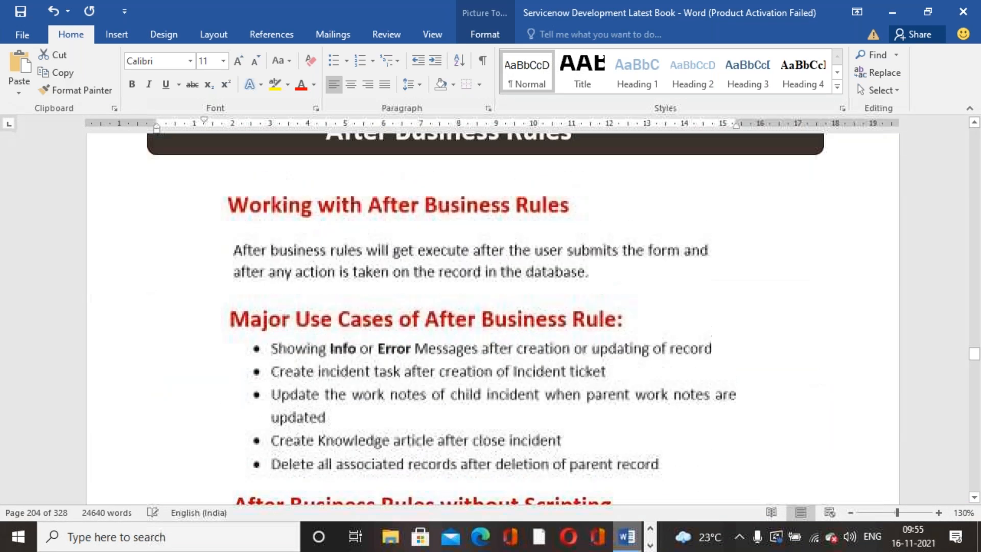
{"action": "scroll", "coordinate": [533, 317], "scroll_direction": "down", "scroll_amount": 10}
{"action": "scroll", "coordinate": [533, 317], "scroll_direction": "up", "scroll_amount": 10}
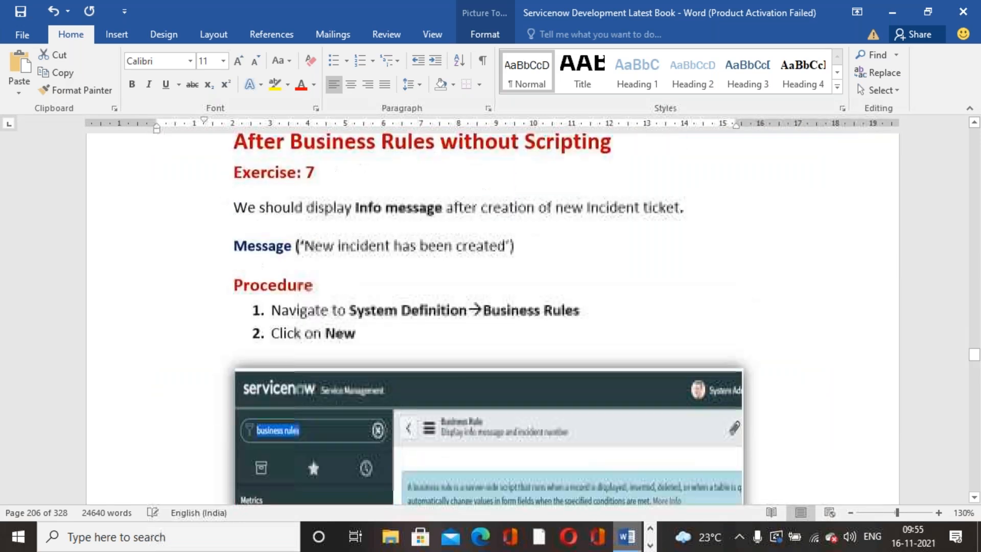
{"action": "scroll", "coordinate": [533, 316], "scroll_direction": "up", "scroll_amount": 2}
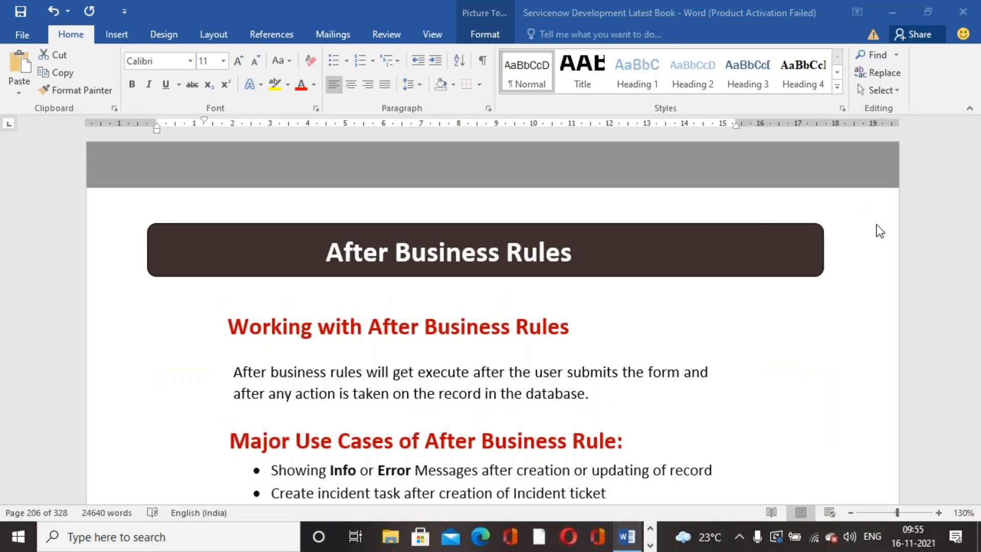